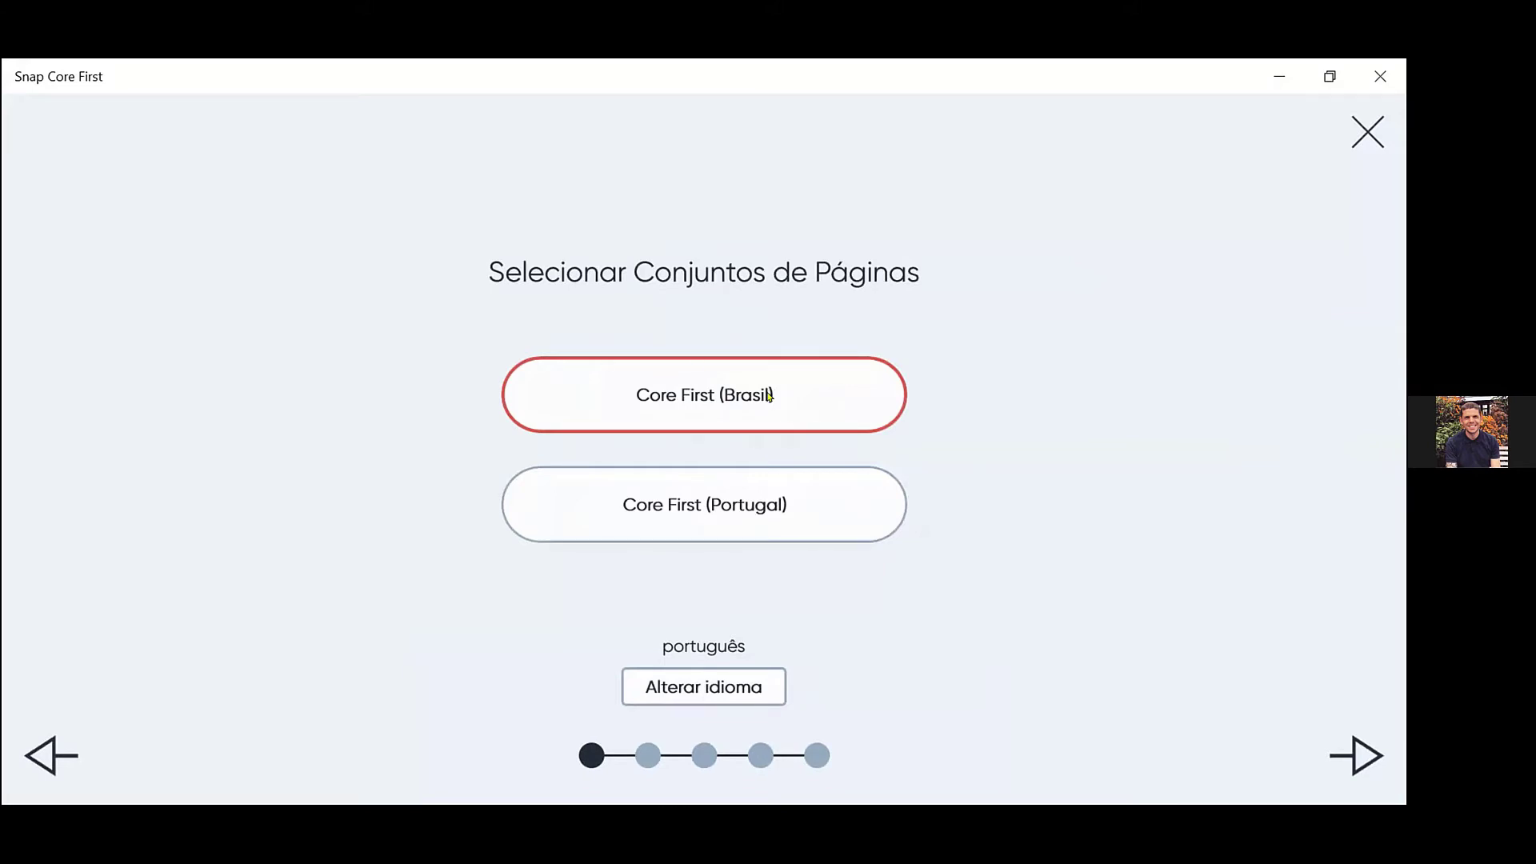
Step: Keep Portuguese as the interface language and pick the Core First (Brasil) page set
left_click(709, 678)
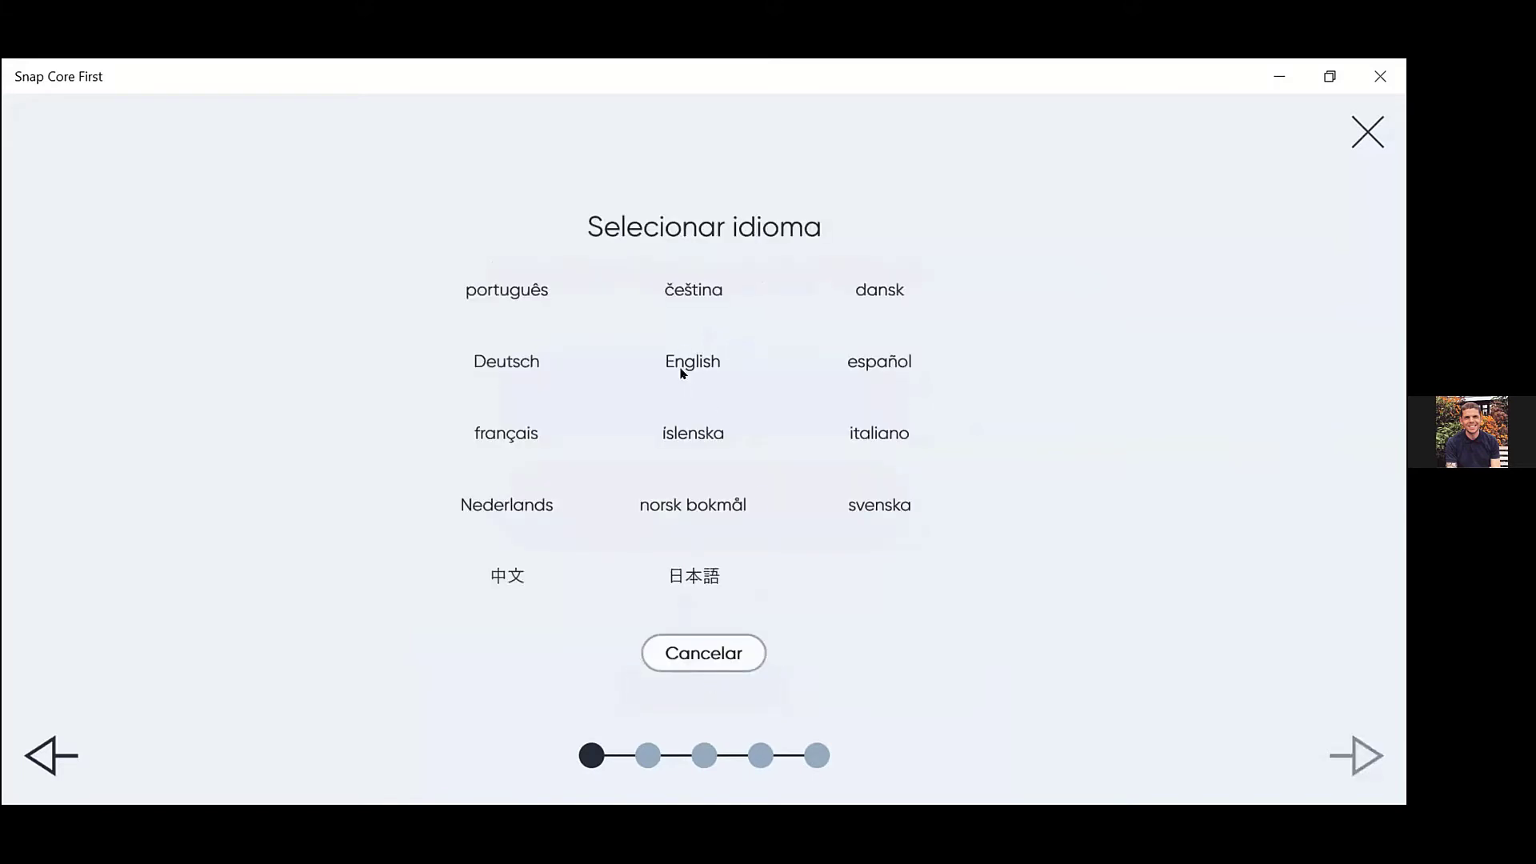
left_click(705, 652)
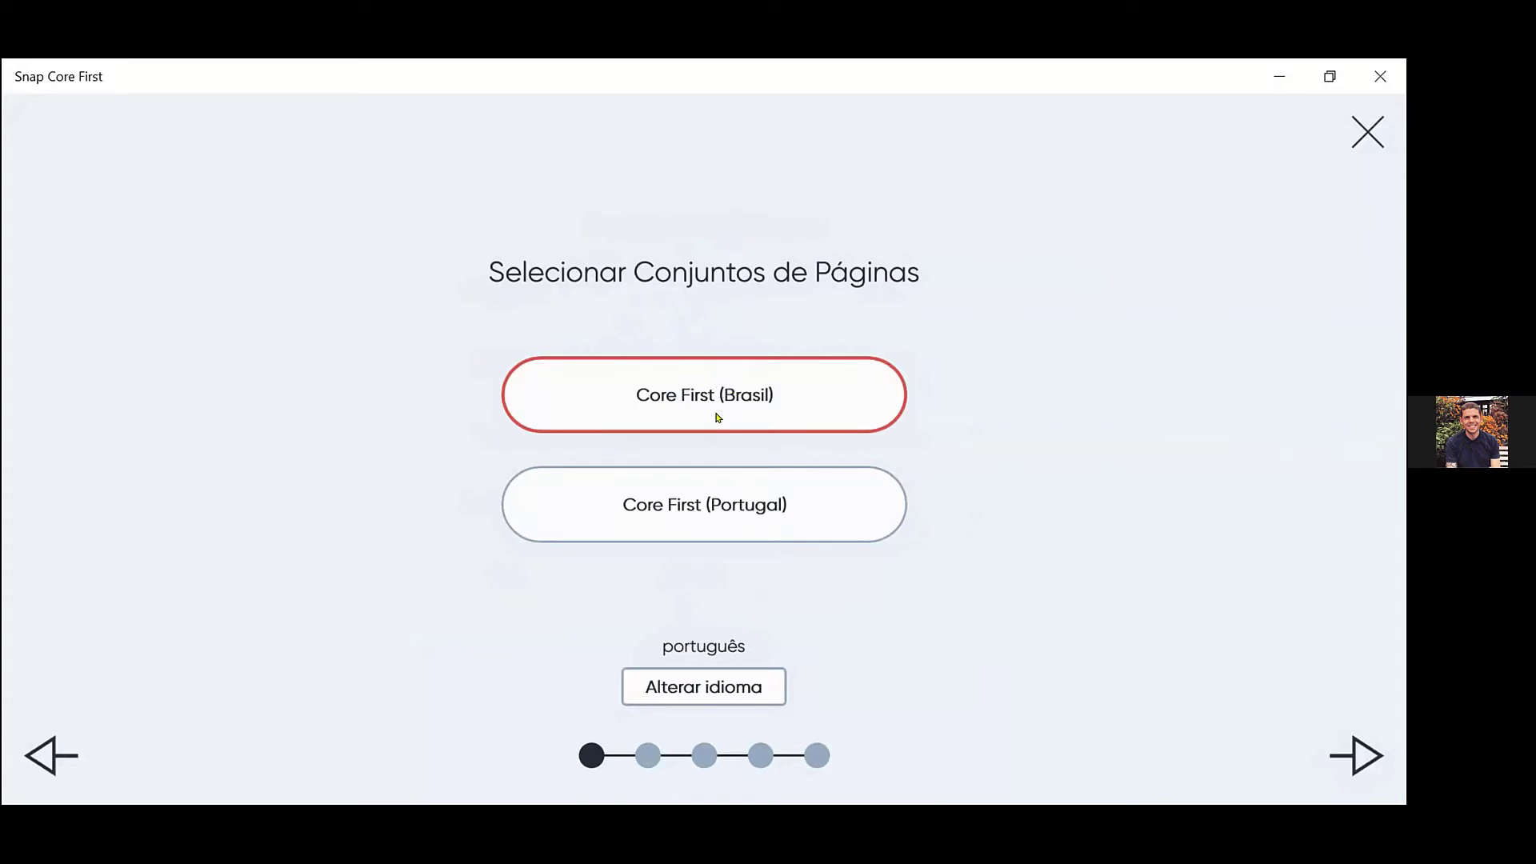
left_click(719, 392)
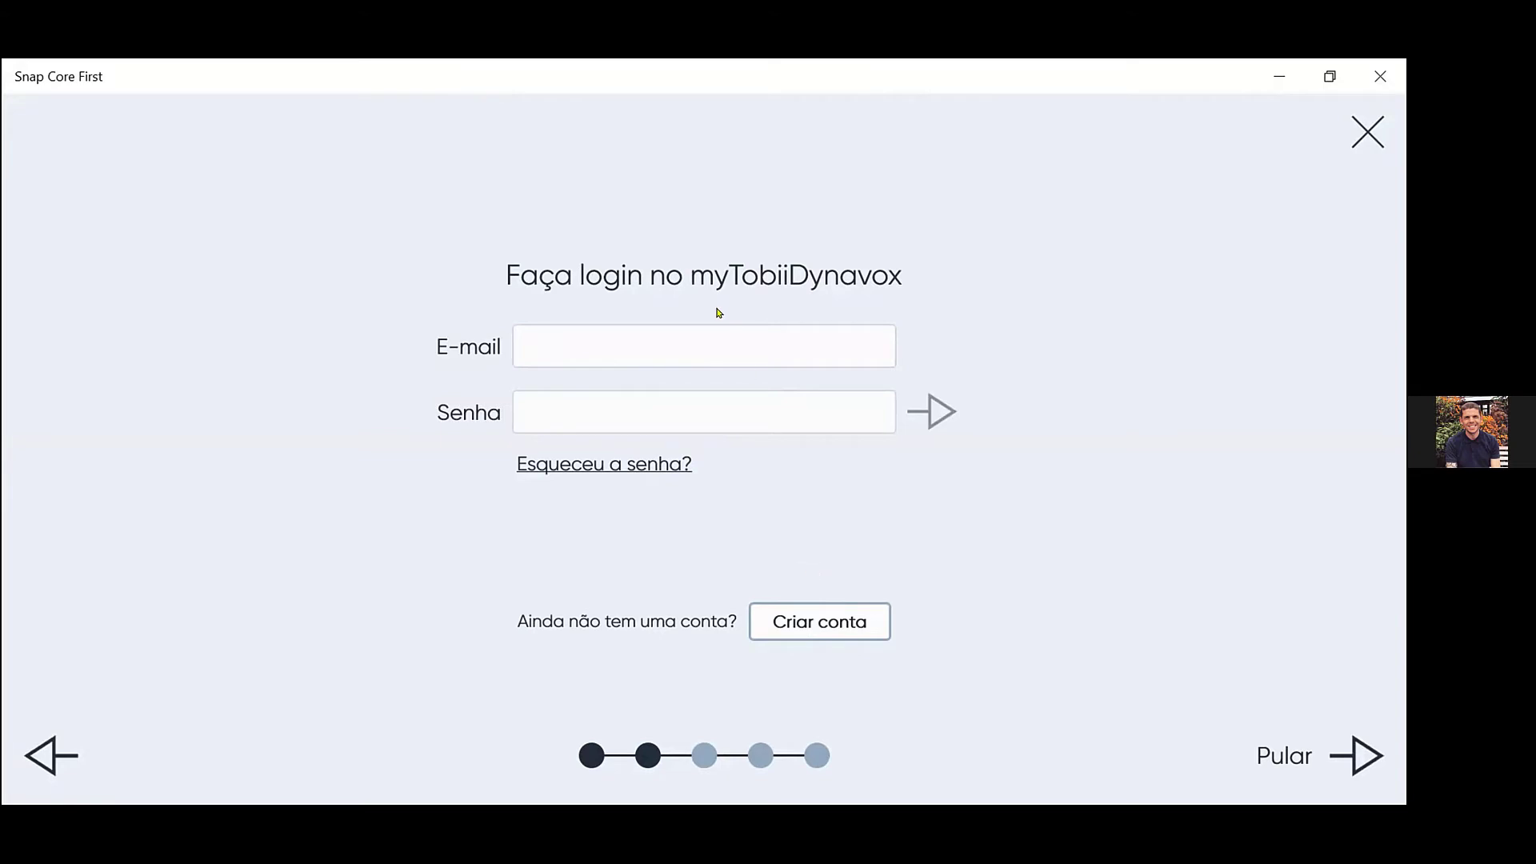
Step: Switch from login to the Criar conta form, go back to page sets, then return to it
left_click(564, 335)
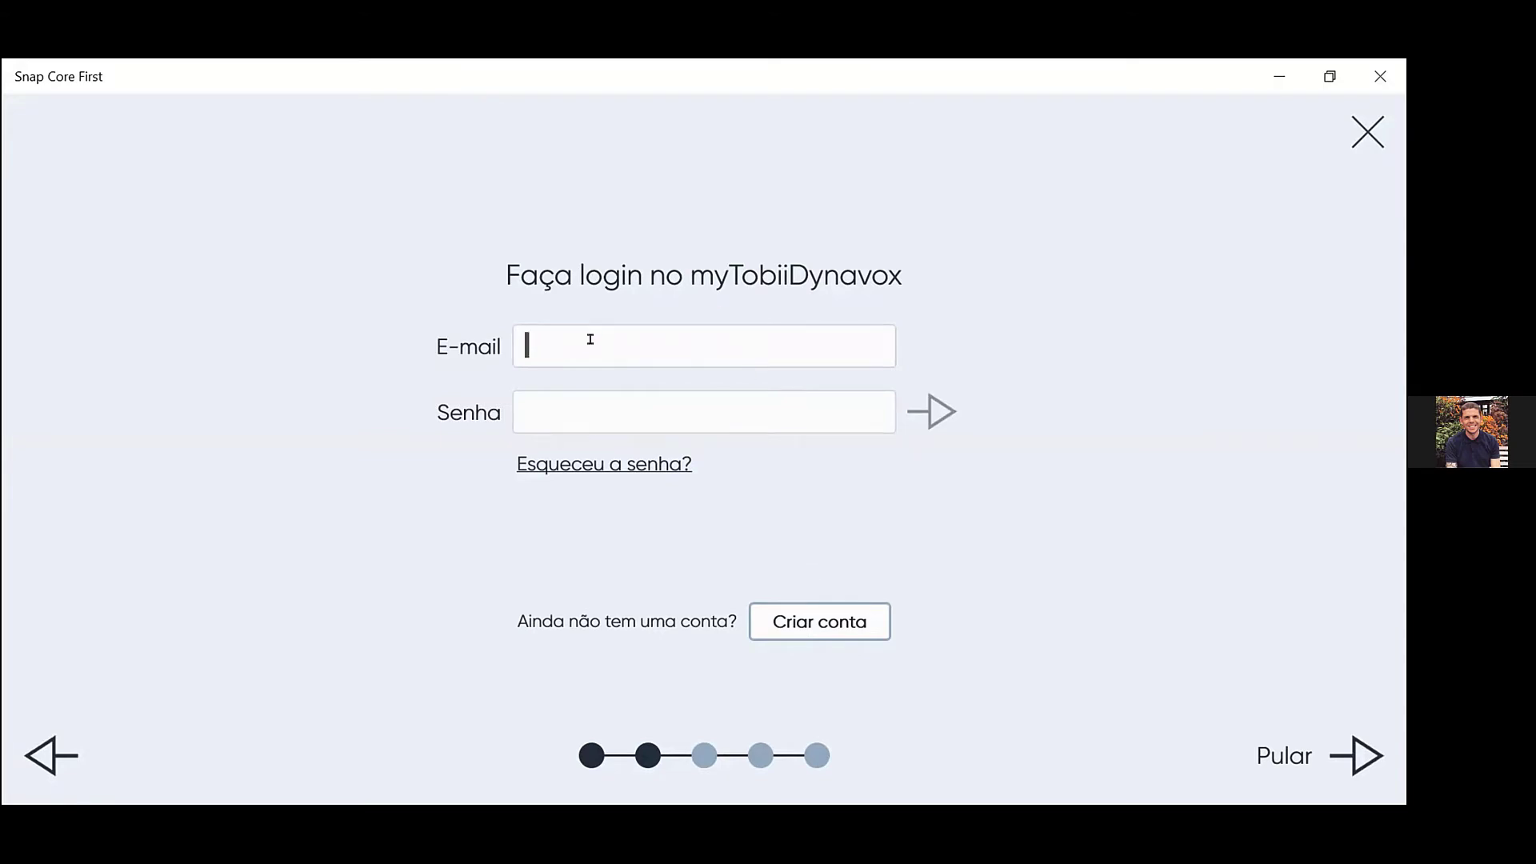
left_click(826, 629)
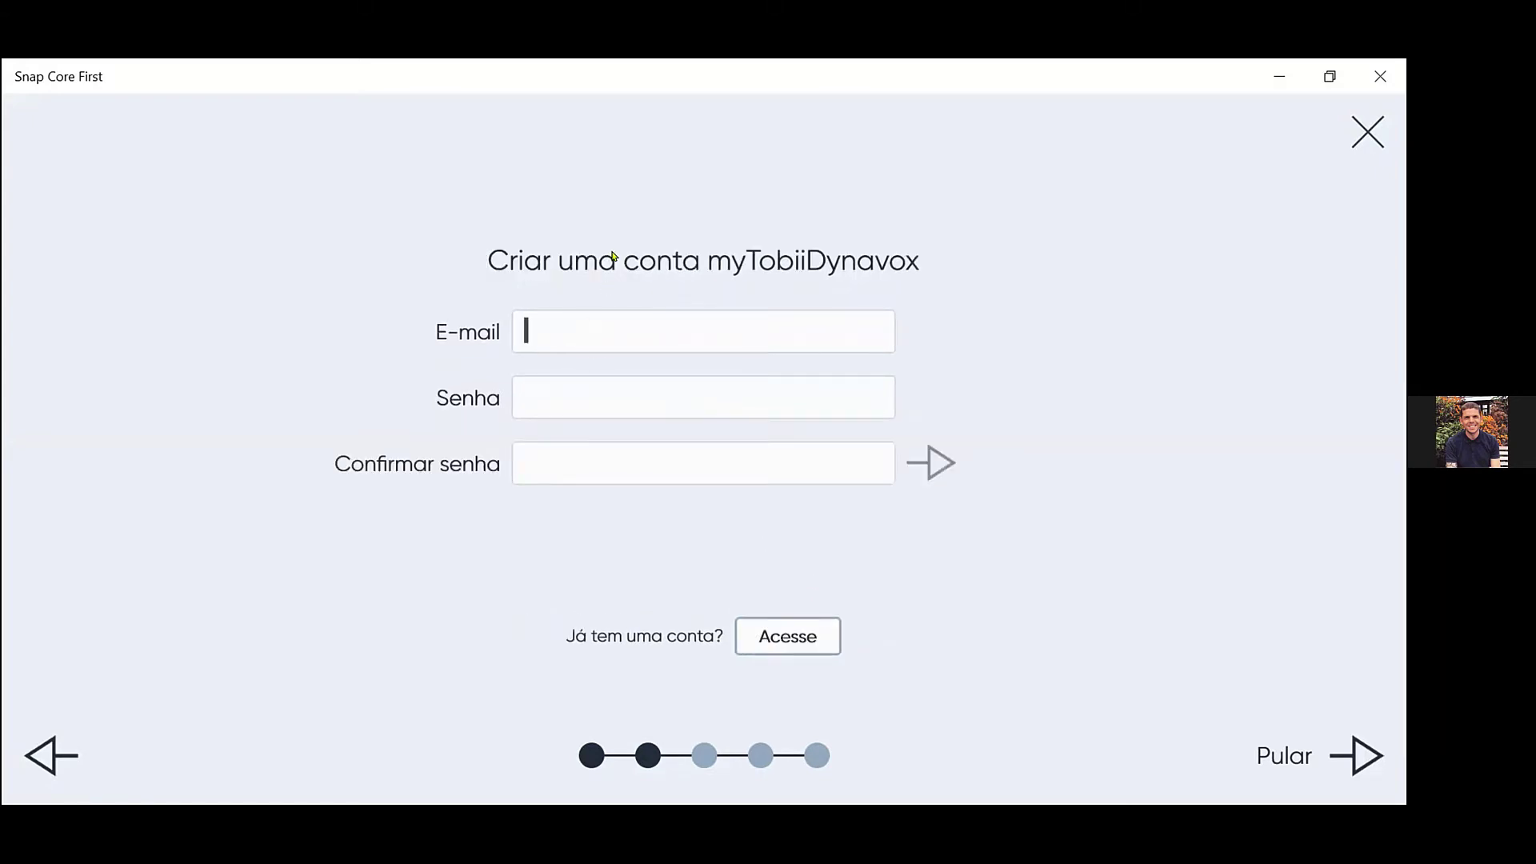
left_click(568, 397)
left_click(553, 444)
left_click(64, 744)
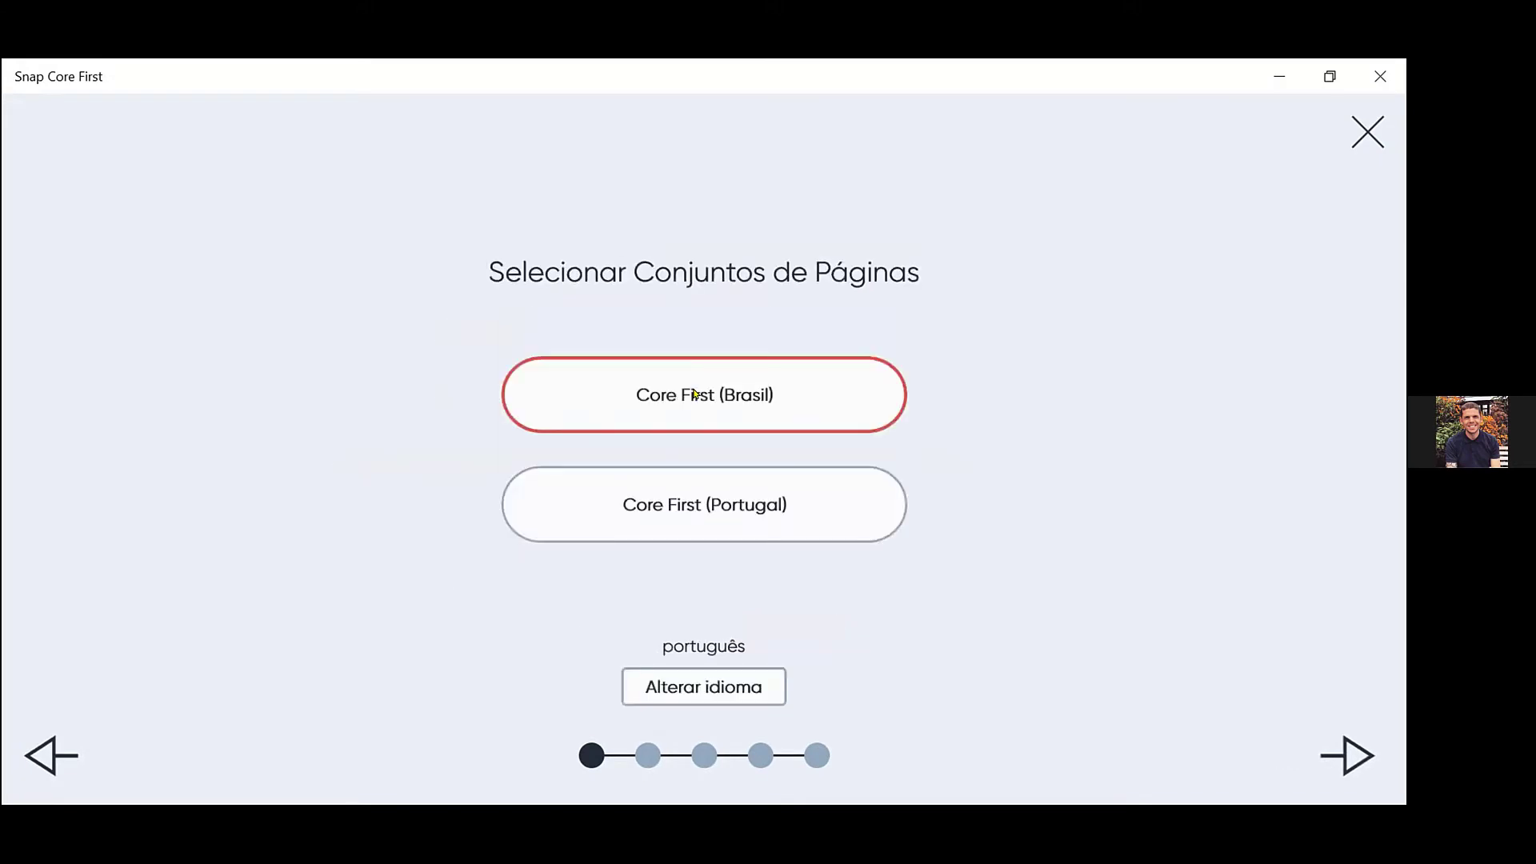
left_click(693, 392)
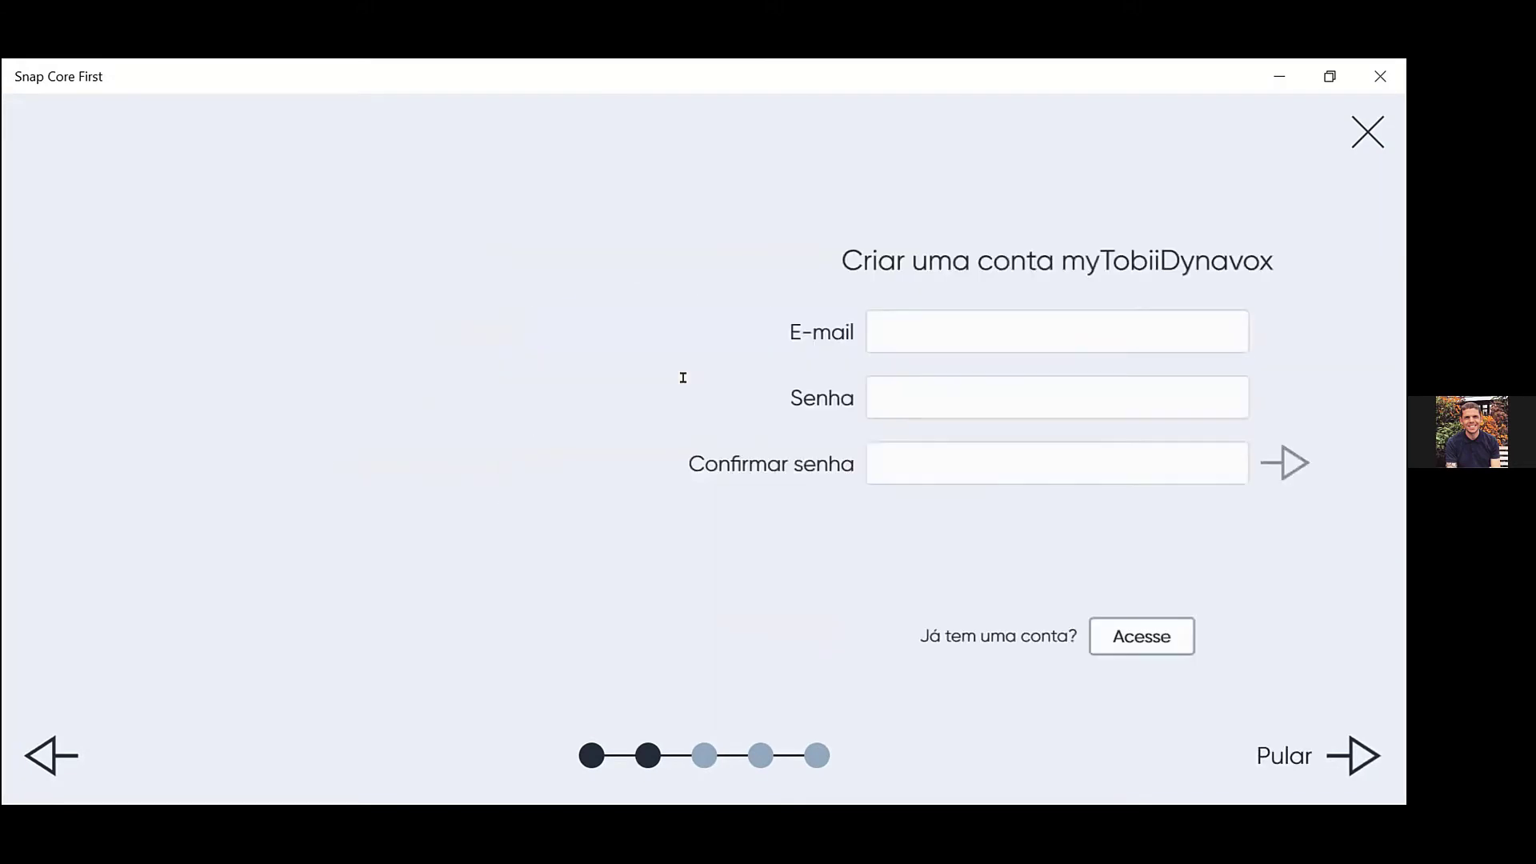
Step: Skip account creation and name the new user 'Aula 1 1803'
left_click(1354, 747)
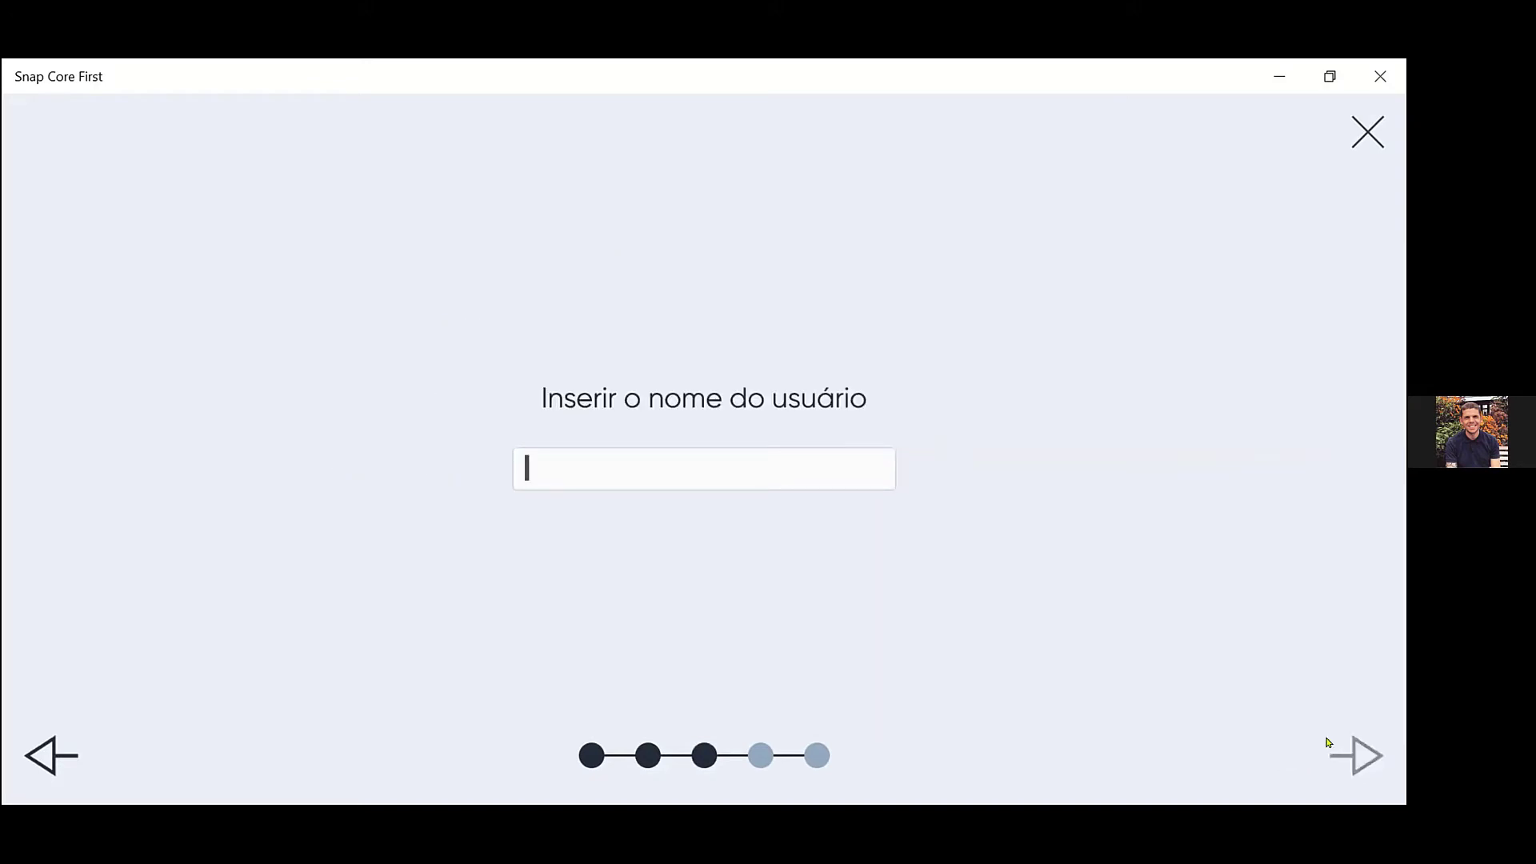
type("Aula 1")
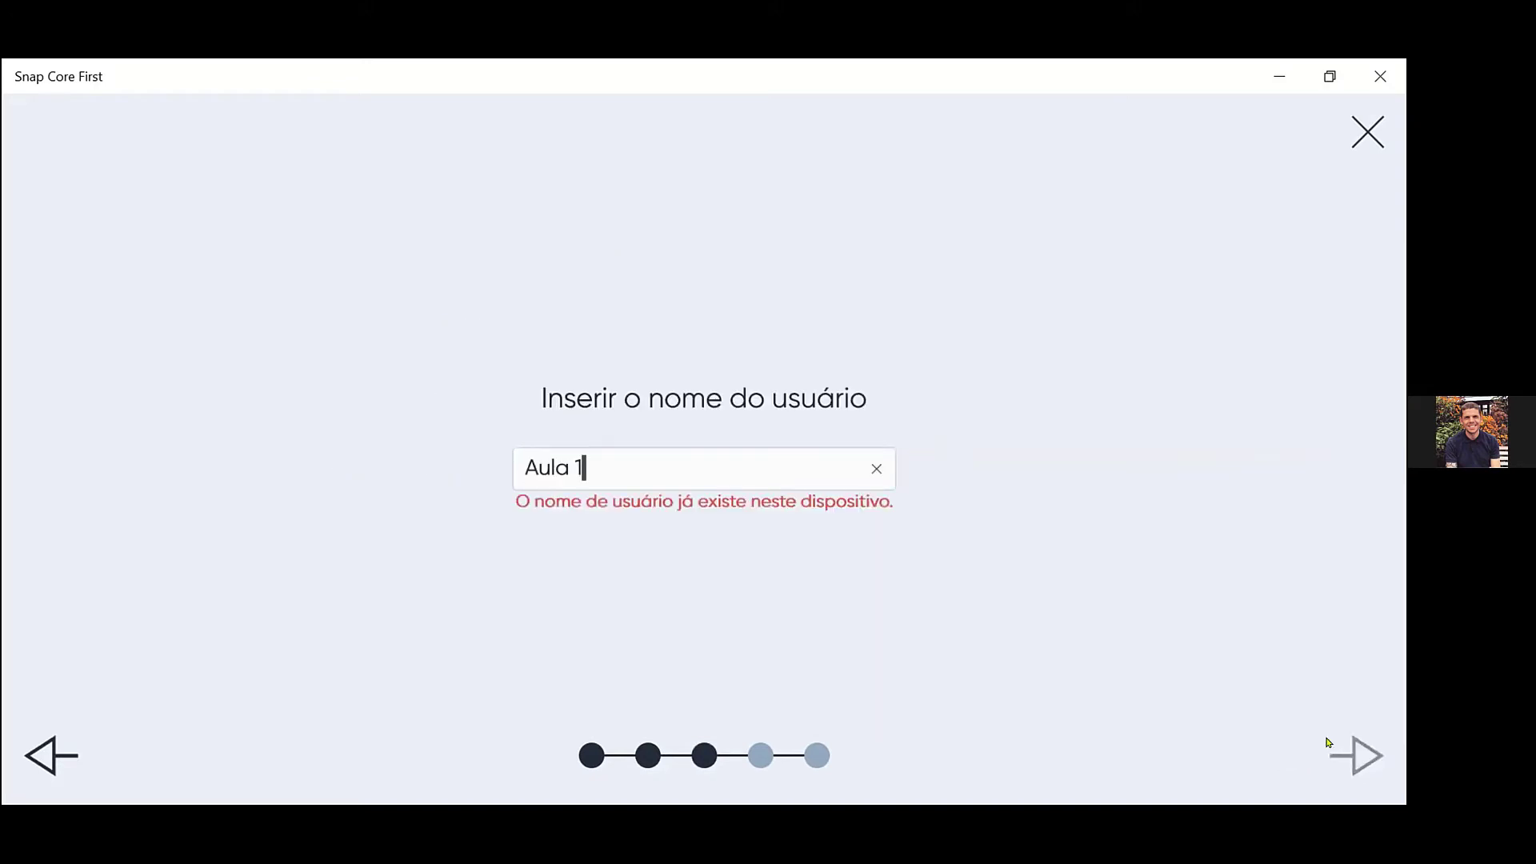
type(" 1803")
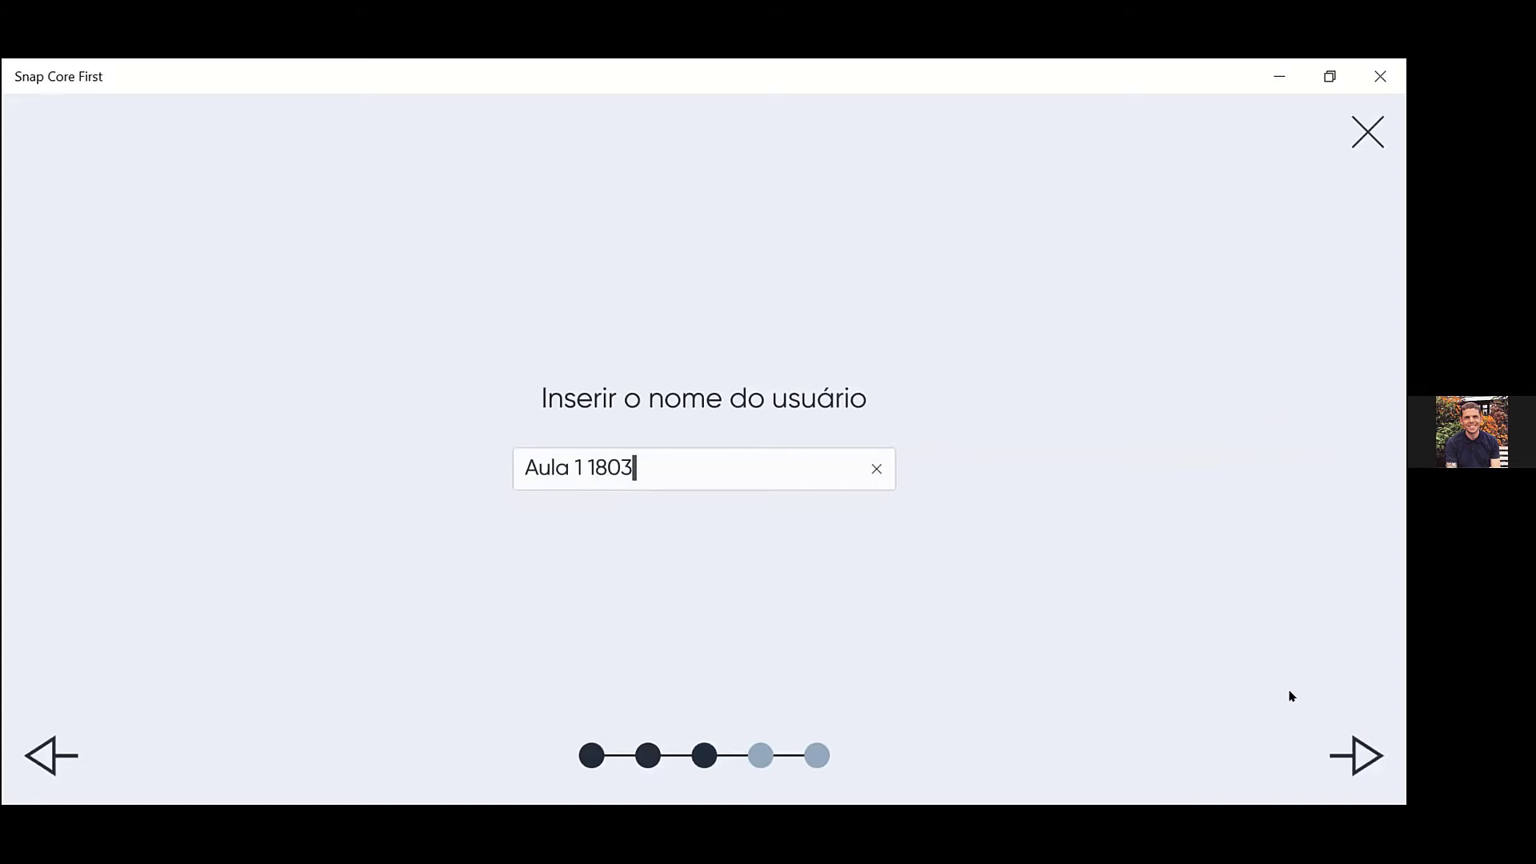
left_click(1363, 756)
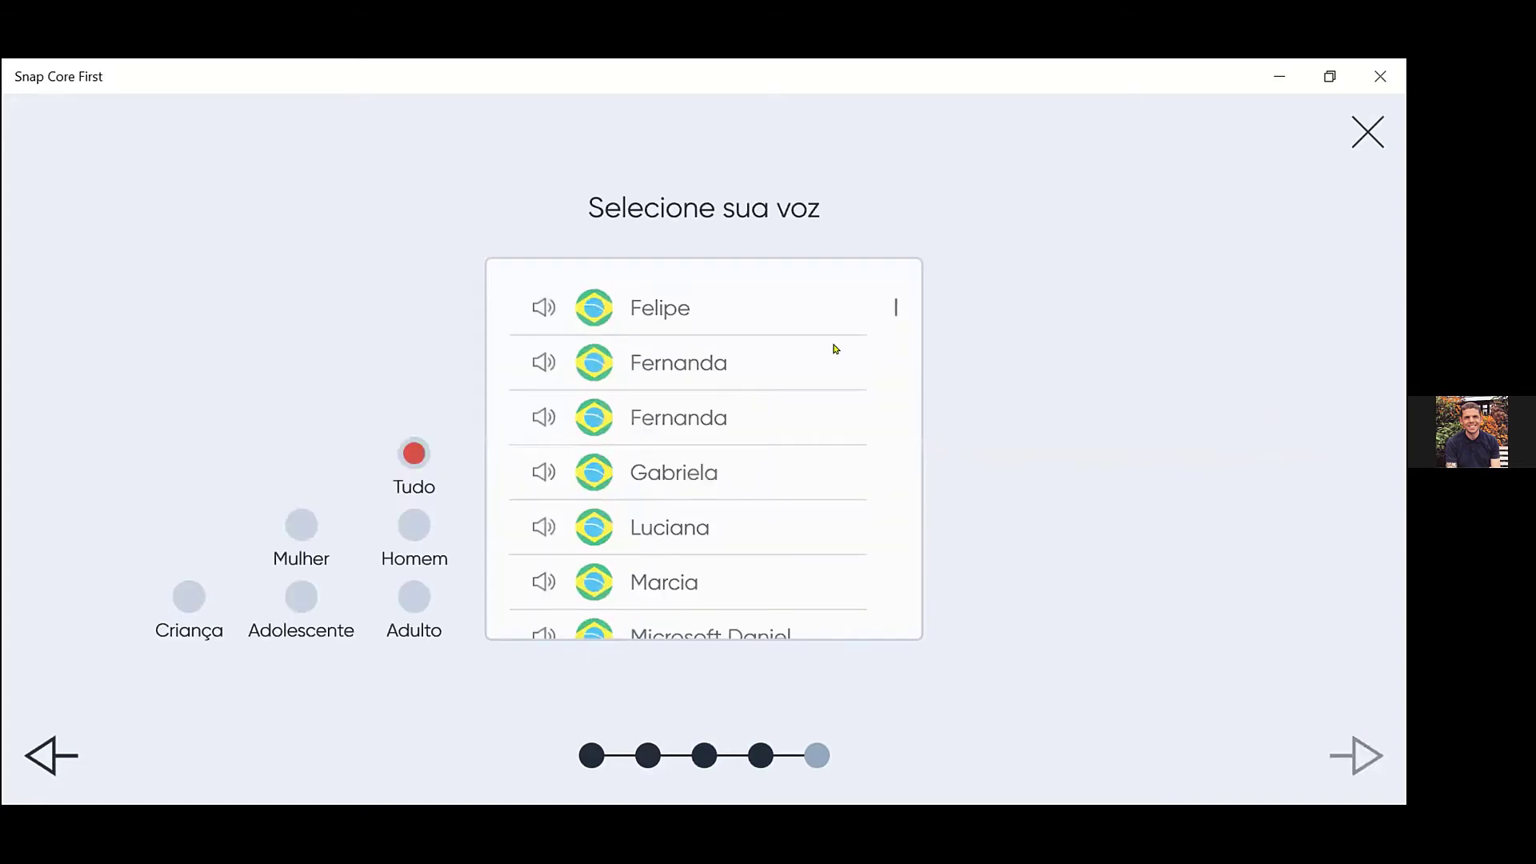
Step: Select Felipe as the user's voice
left_click(833, 346)
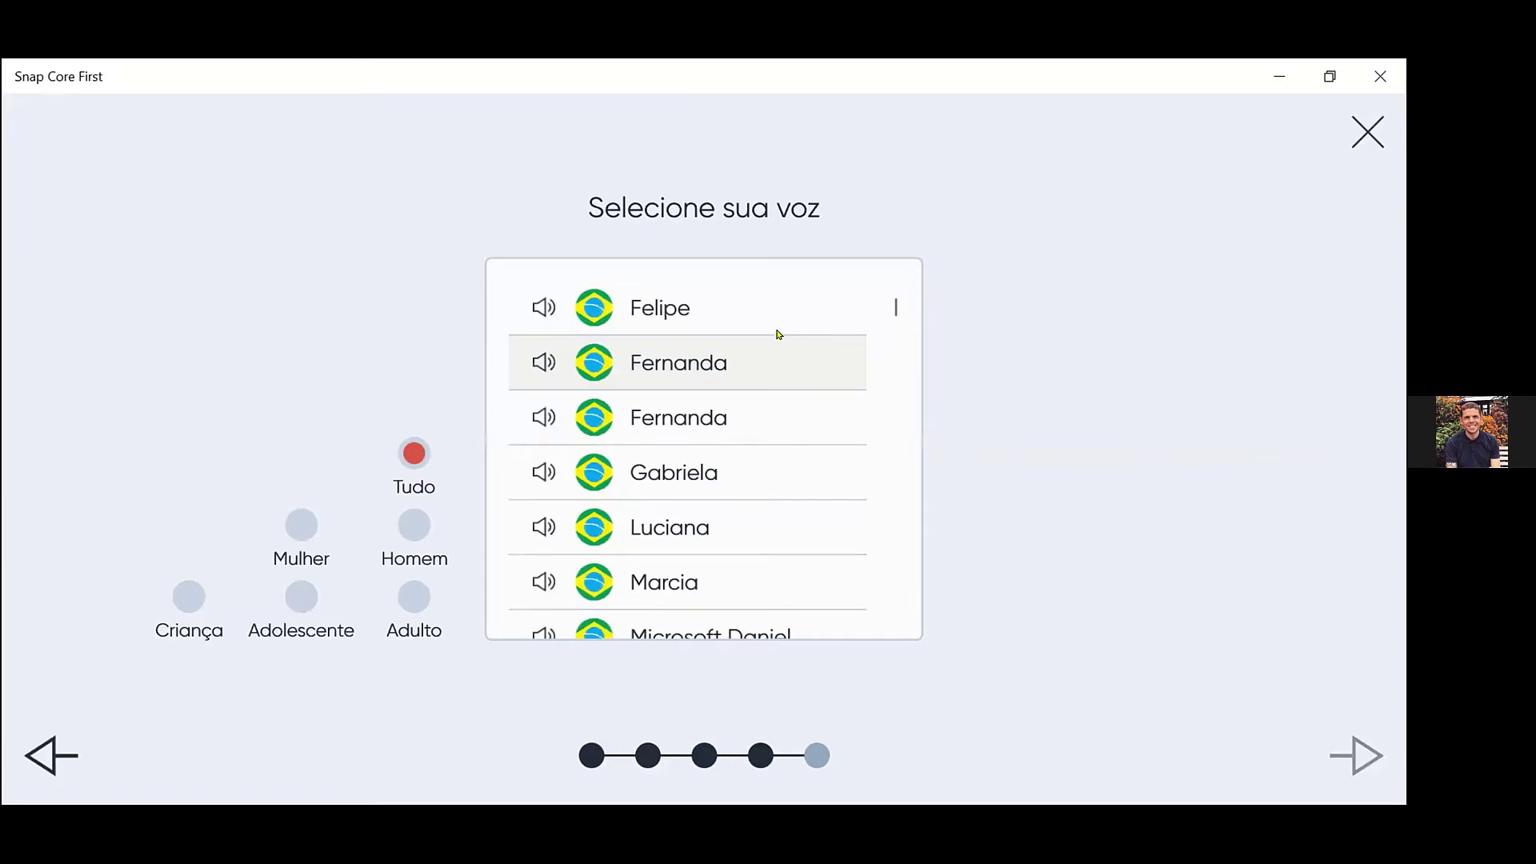
left_click(741, 314)
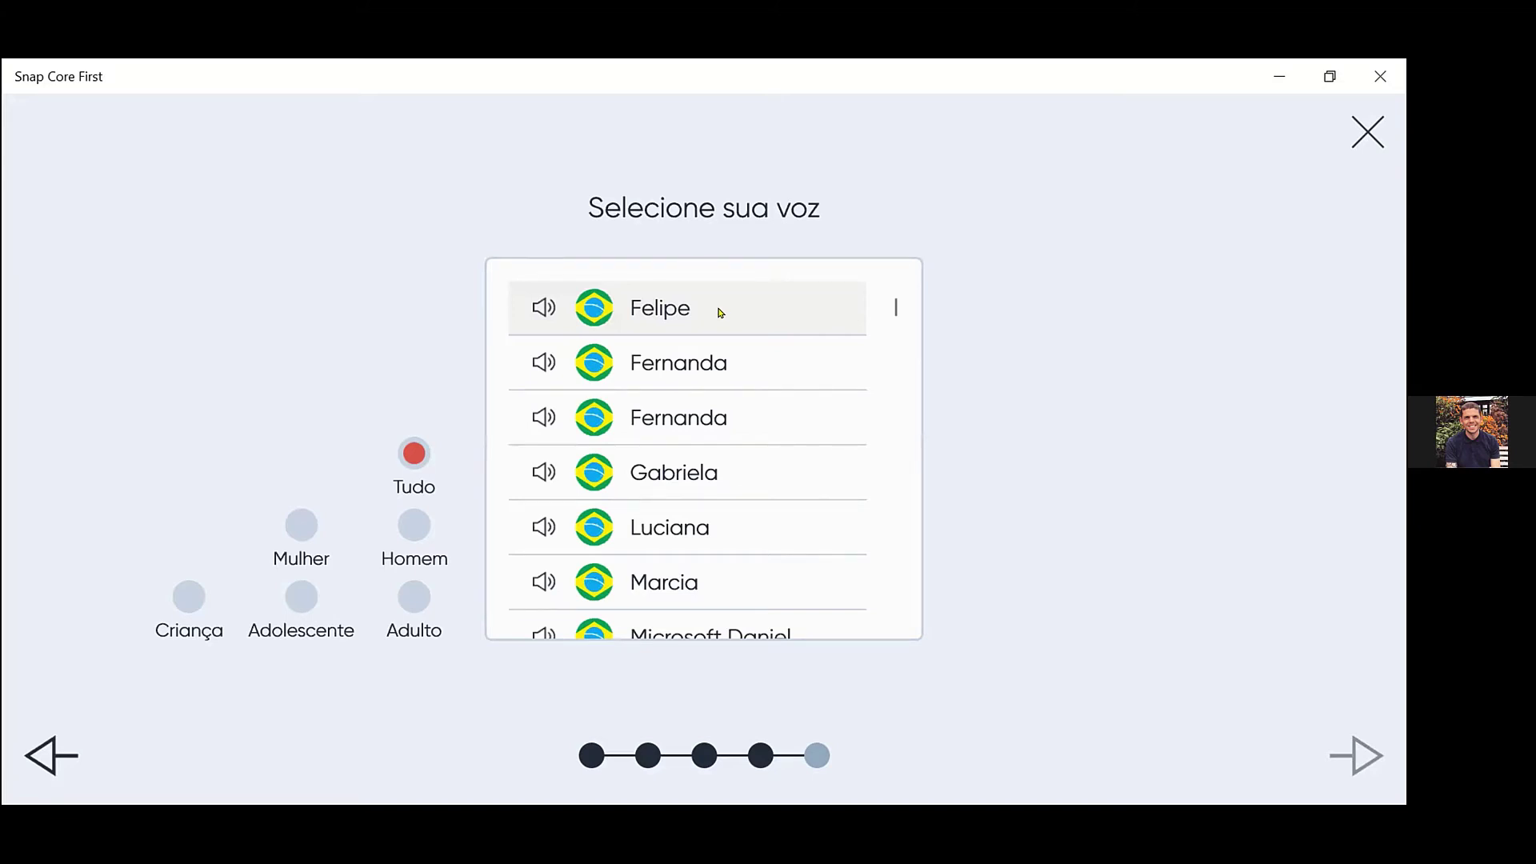
left_click(720, 302)
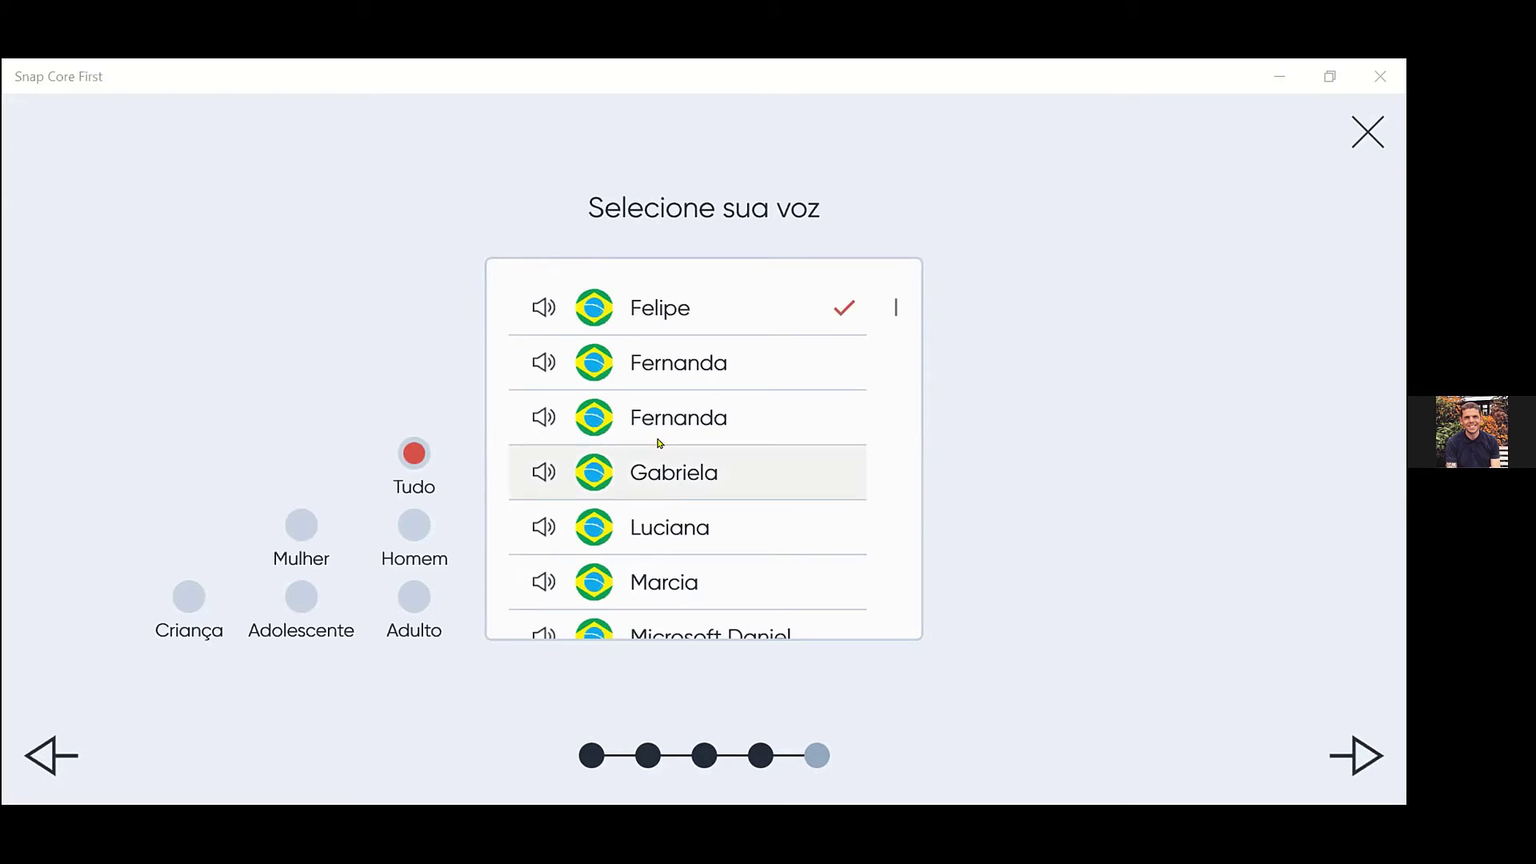
Step: Preview the Felipe, Fernanda and Gabriela voices, keeping Felipe, and advance to grid size
left_click(529, 312)
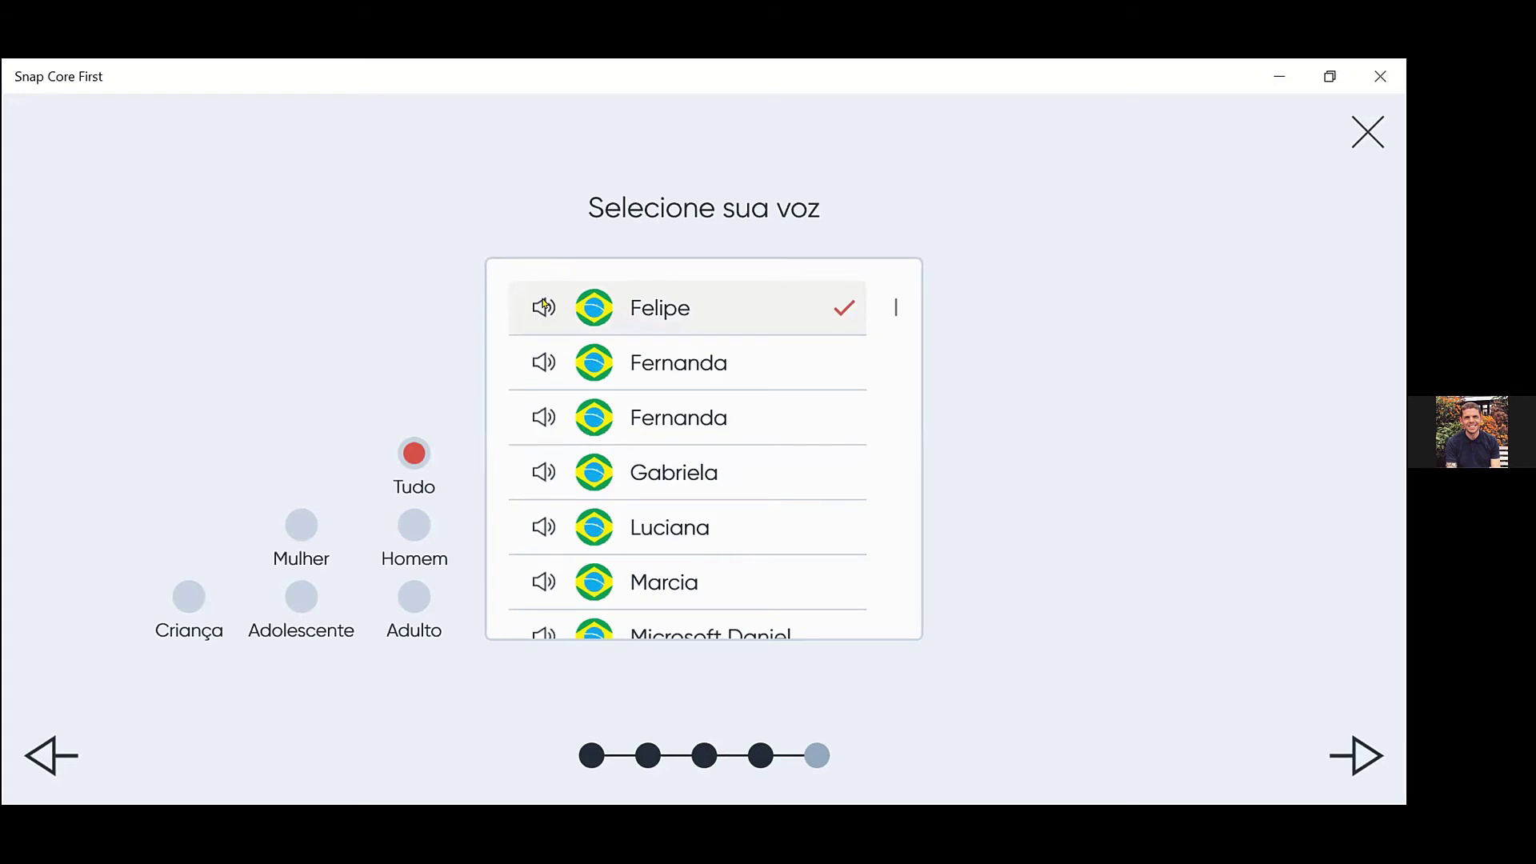
left_click(543, 366)
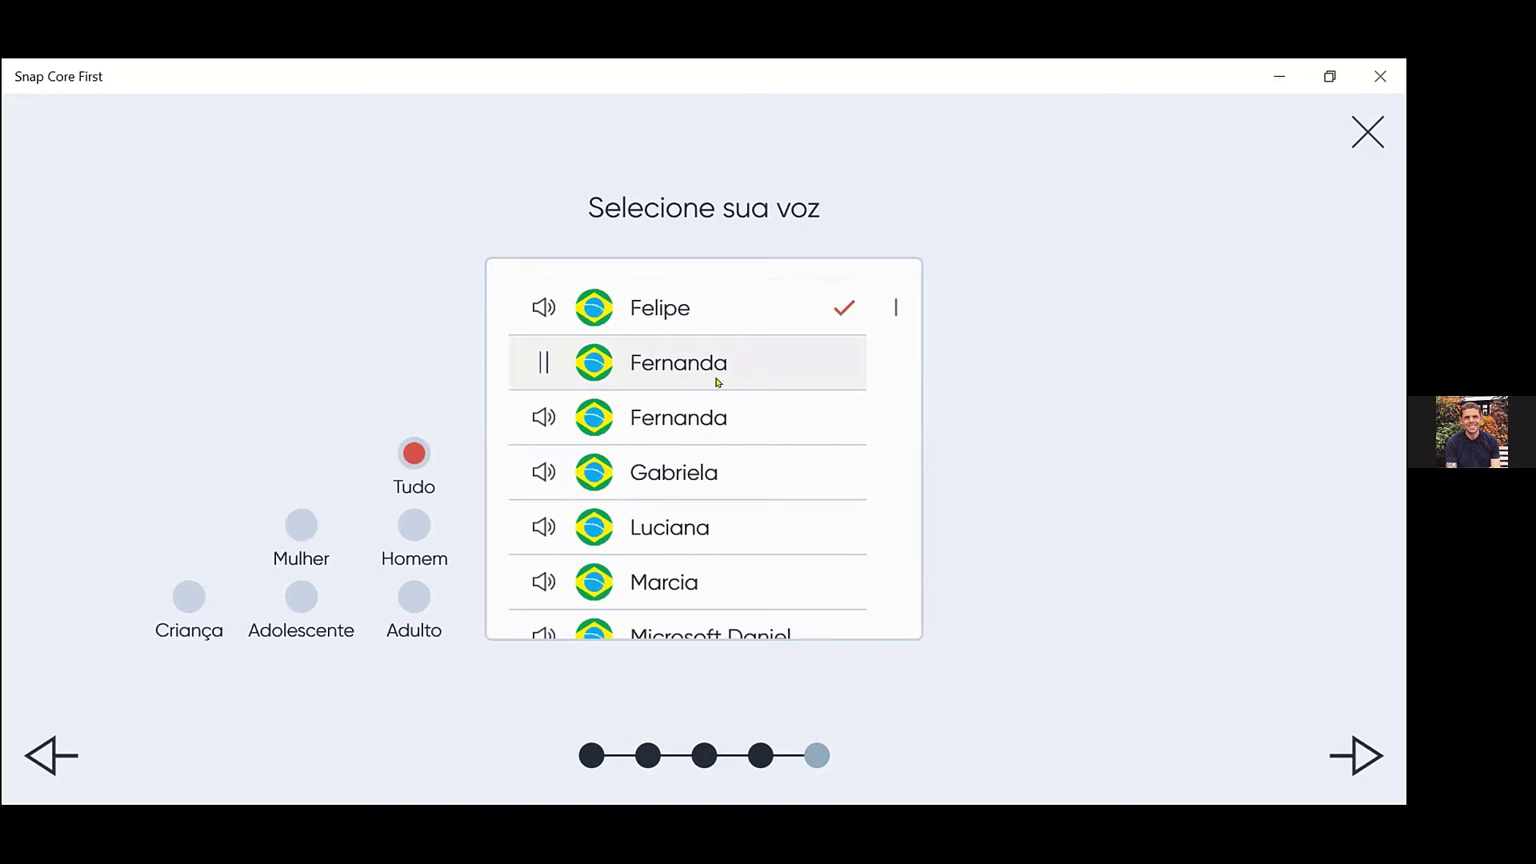
left_click(543, 473)
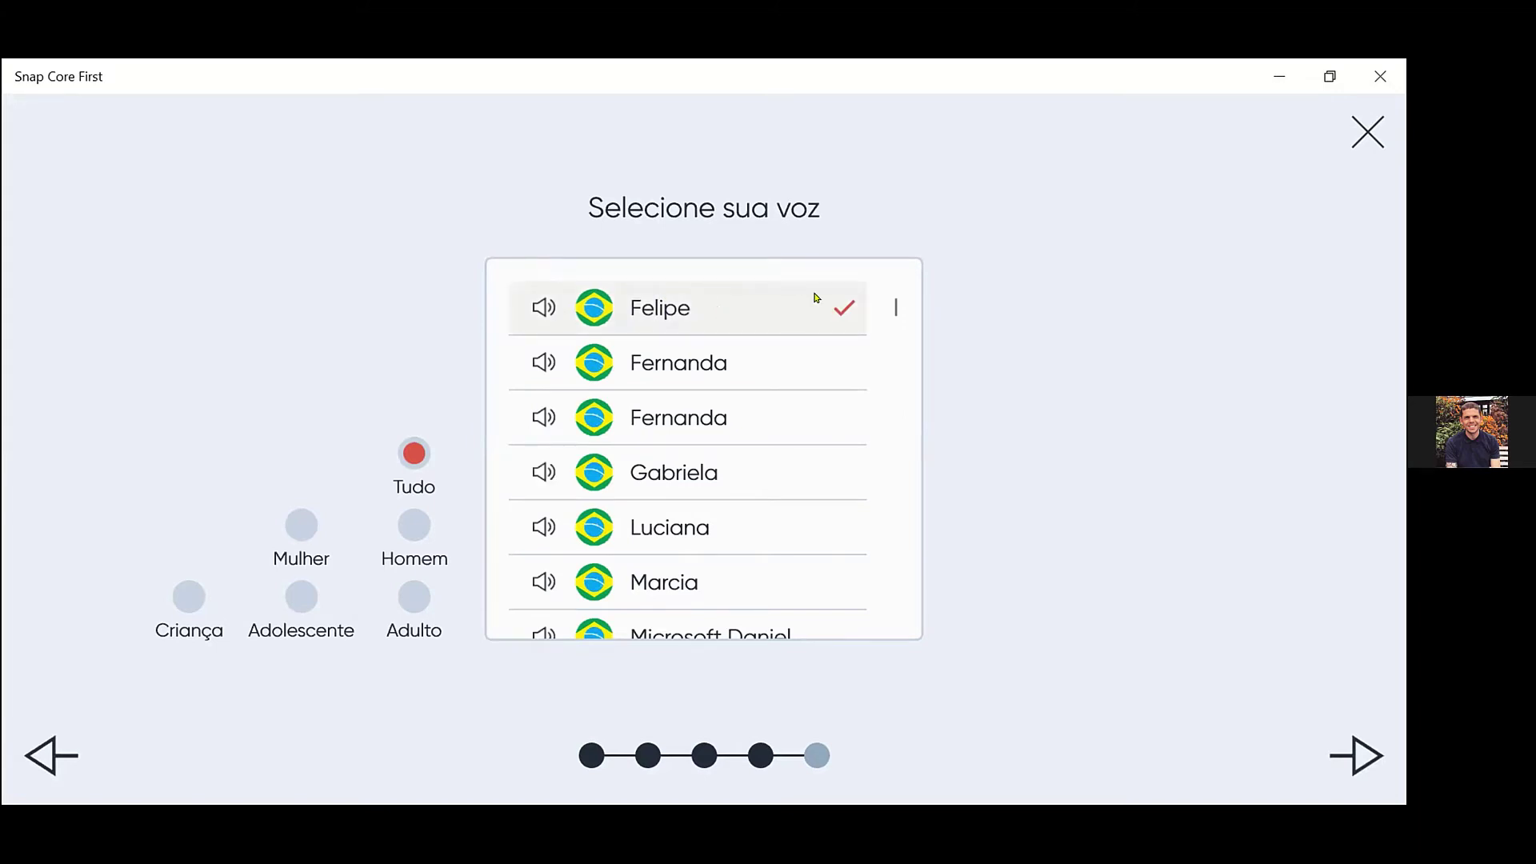
left_click(1362, 748)
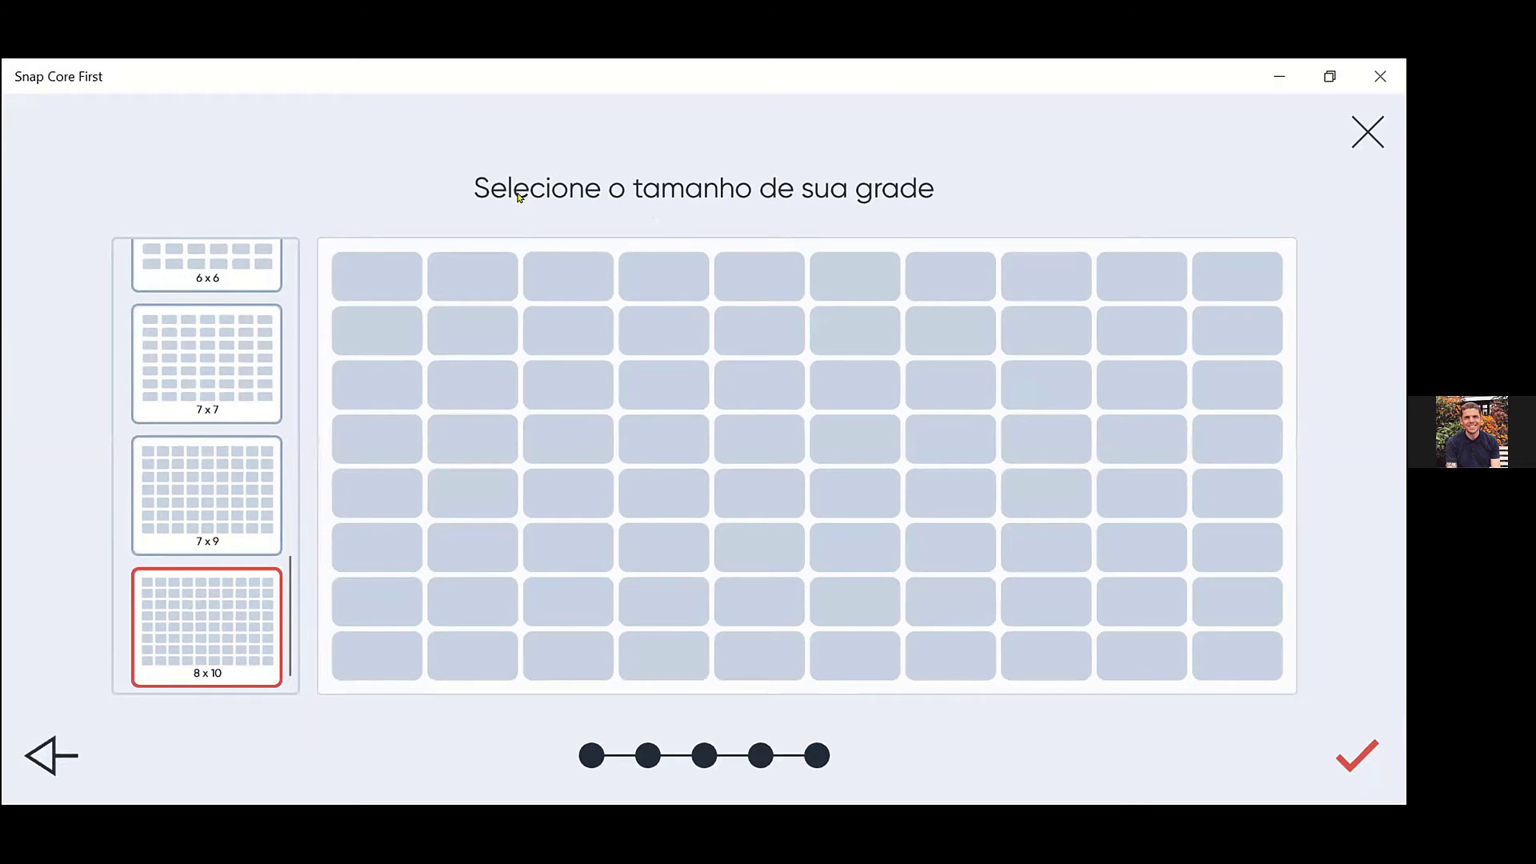
Step: Choose the 3 x 4 grid size and confirm with the red check mark
scroll(227, 555, "up", 10)
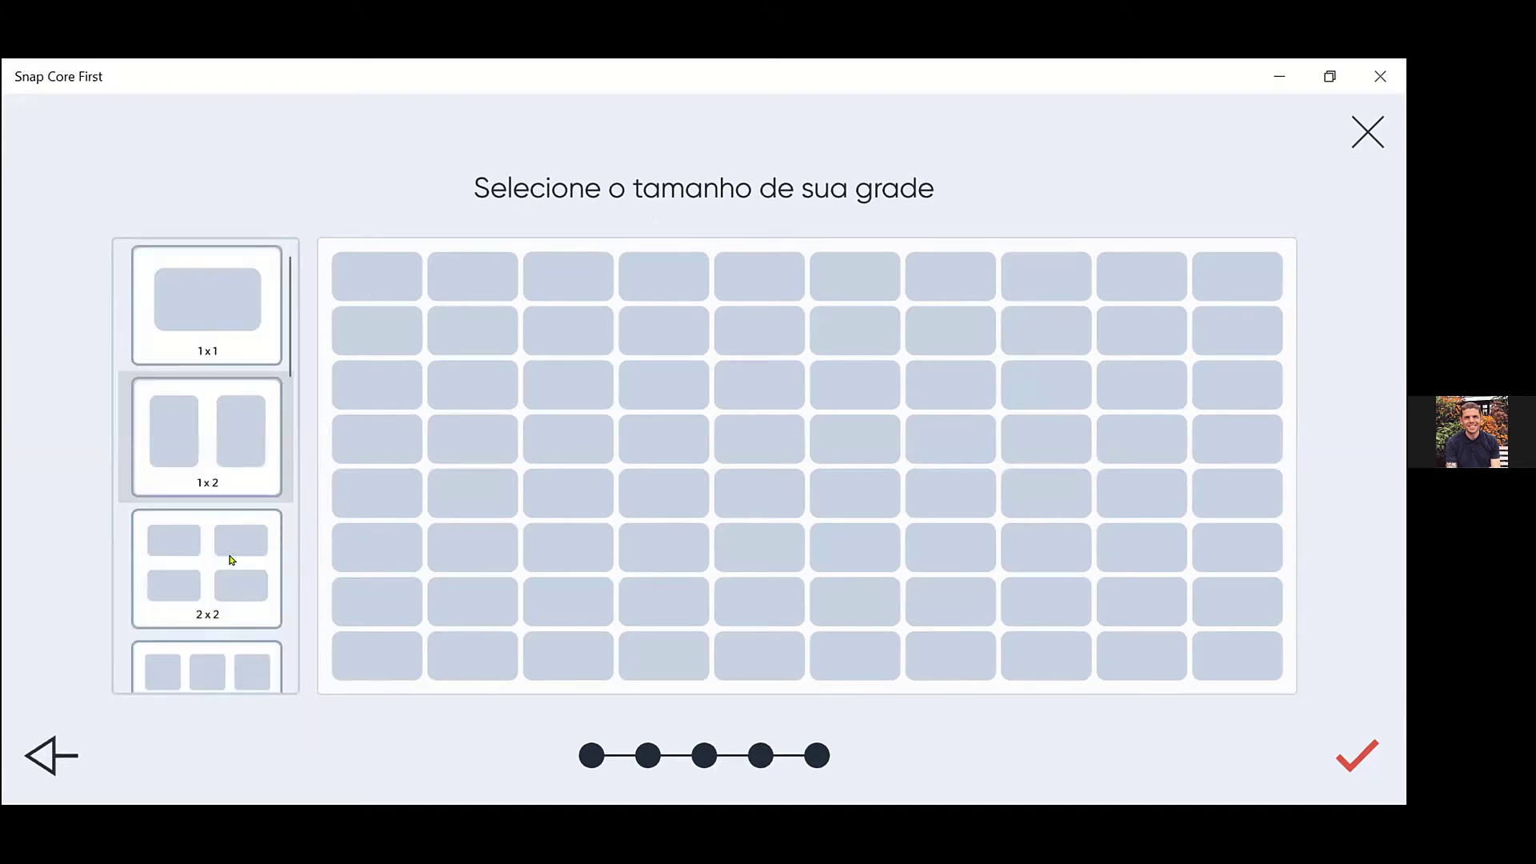
scroll(228, 552, "down", 5)
scroll(231, 499, "up", 5)
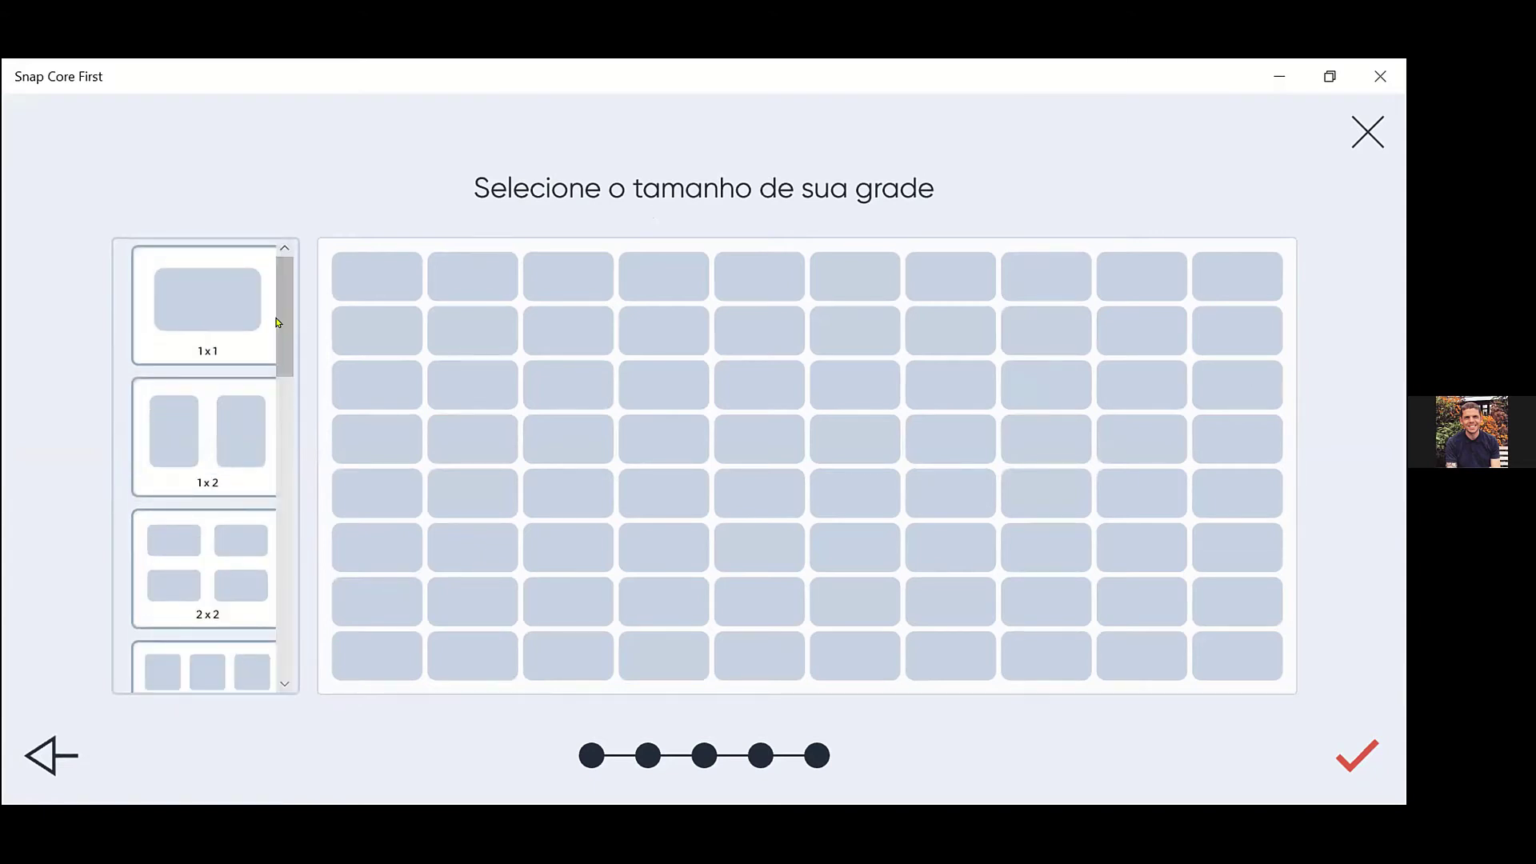
scroll(289, 448, "down", 4)
scroll(244, 448, "down", 1)
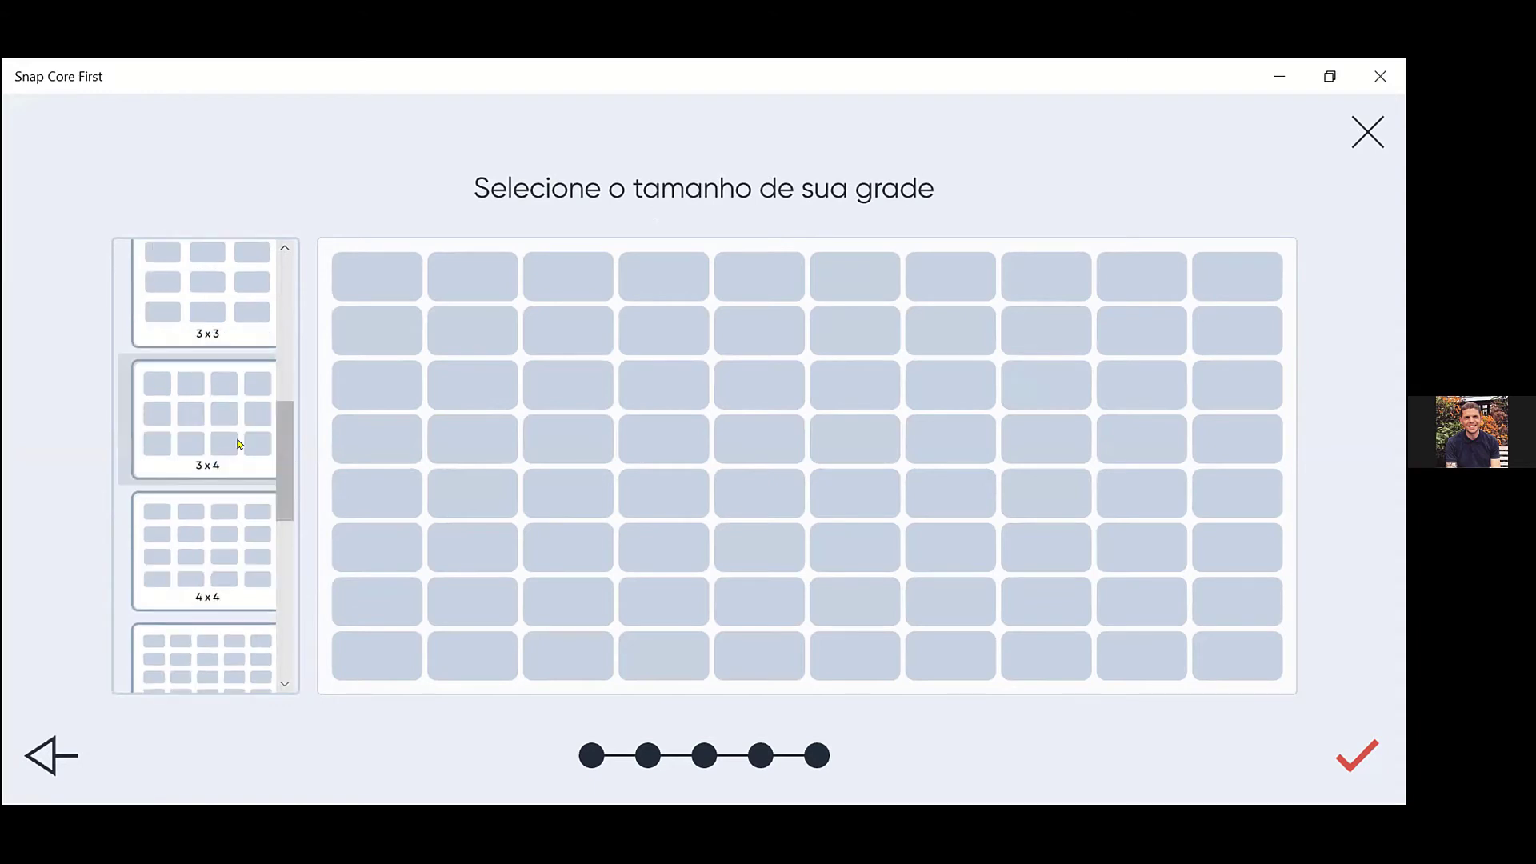
left_click(238, 444)
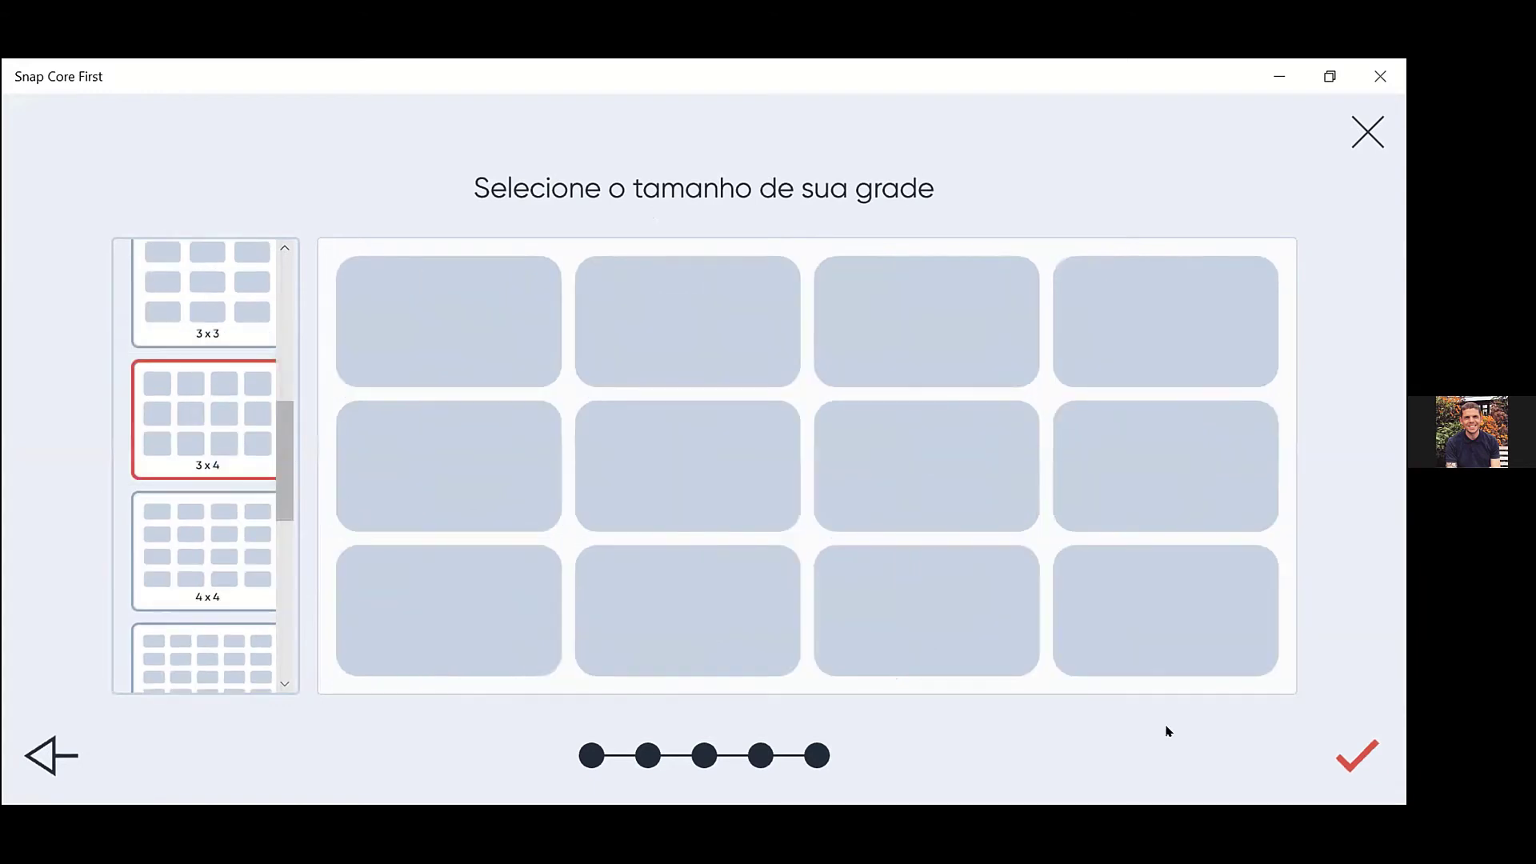
left_click(1339, 736)
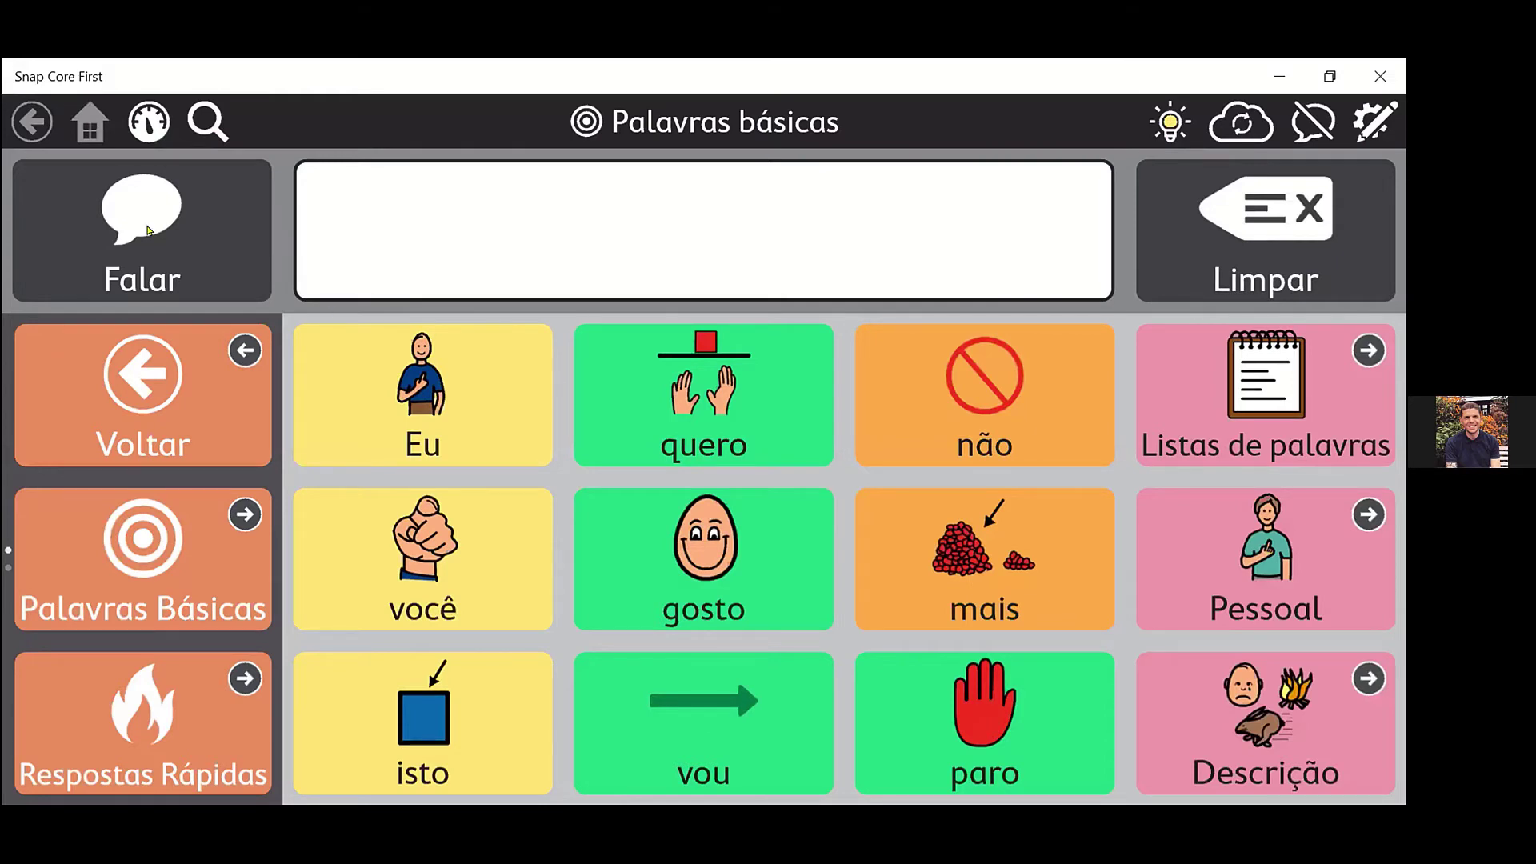
Step: Add 'Eu' to the message bar and have it spoken with Falar
left_click(826, 159)
left_click(368, 384)
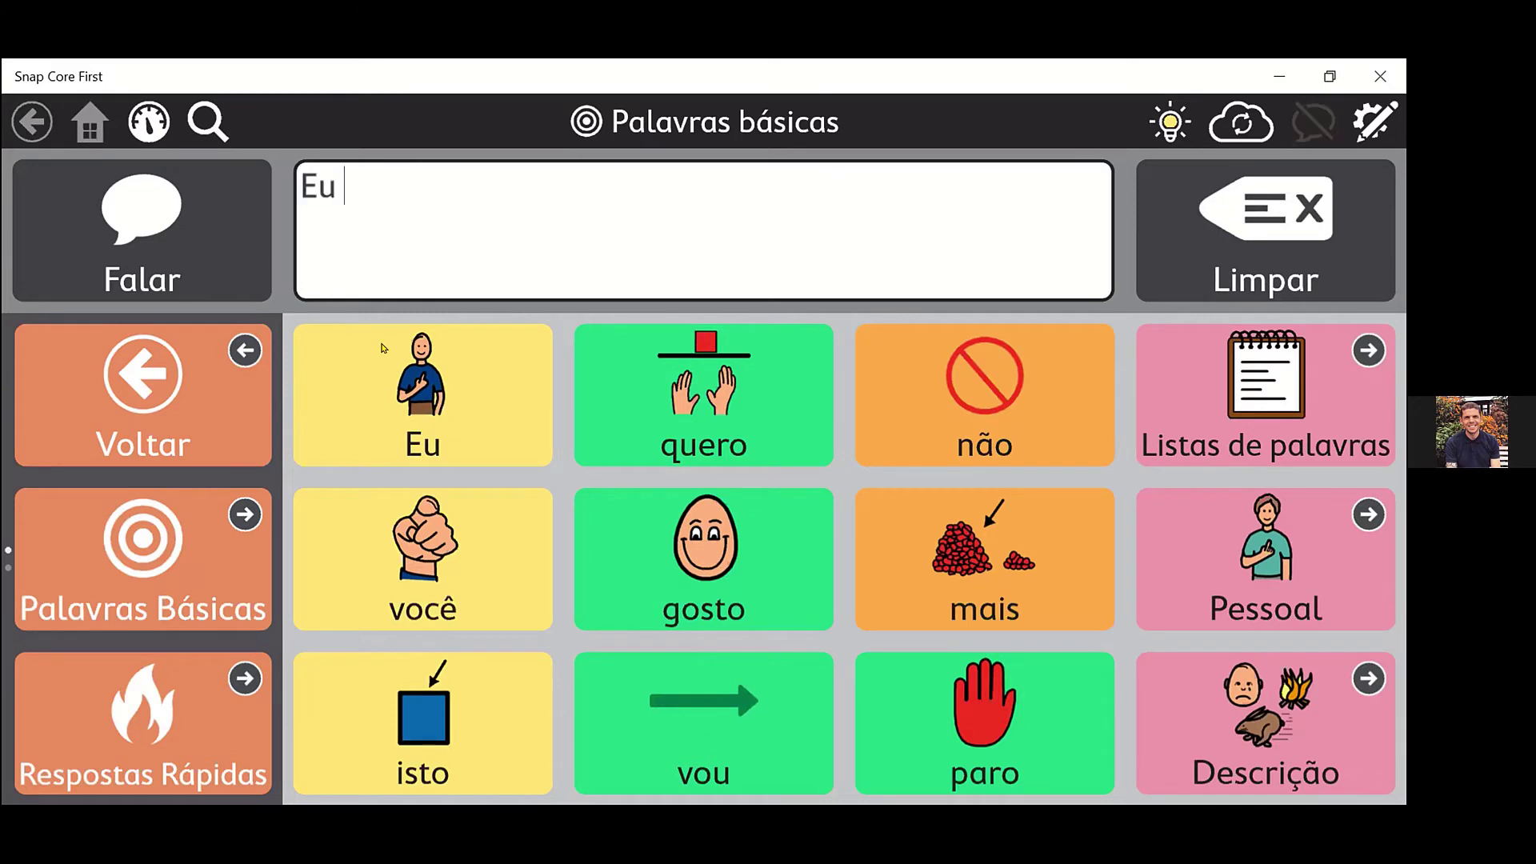
left_click(145, 219)
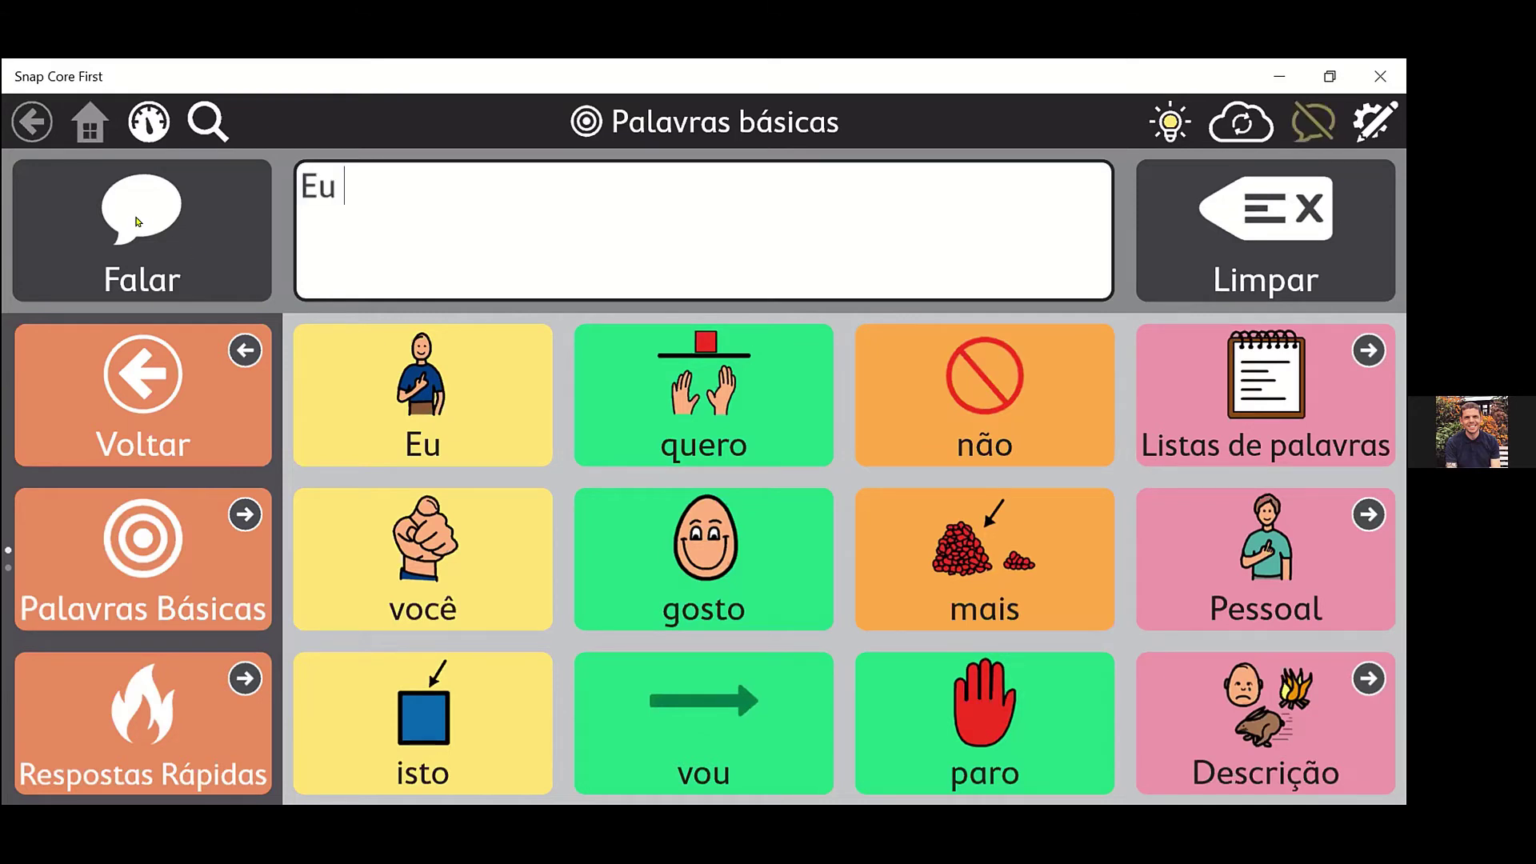
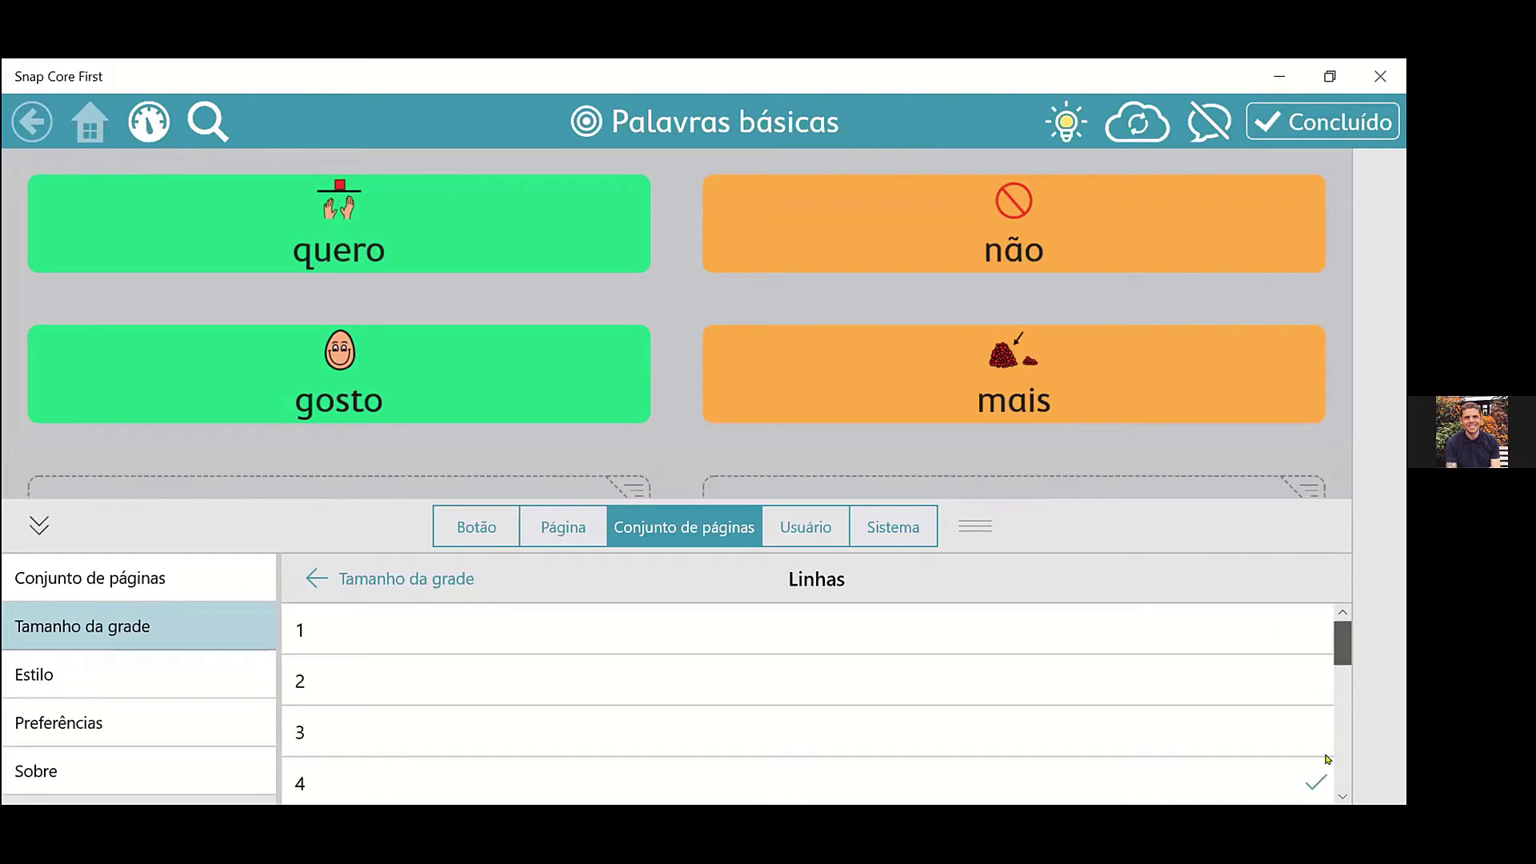
Step: Finish setting Palavras básicas to a 4-row, 2-column grid and return to grid size
left_click(317, 579)
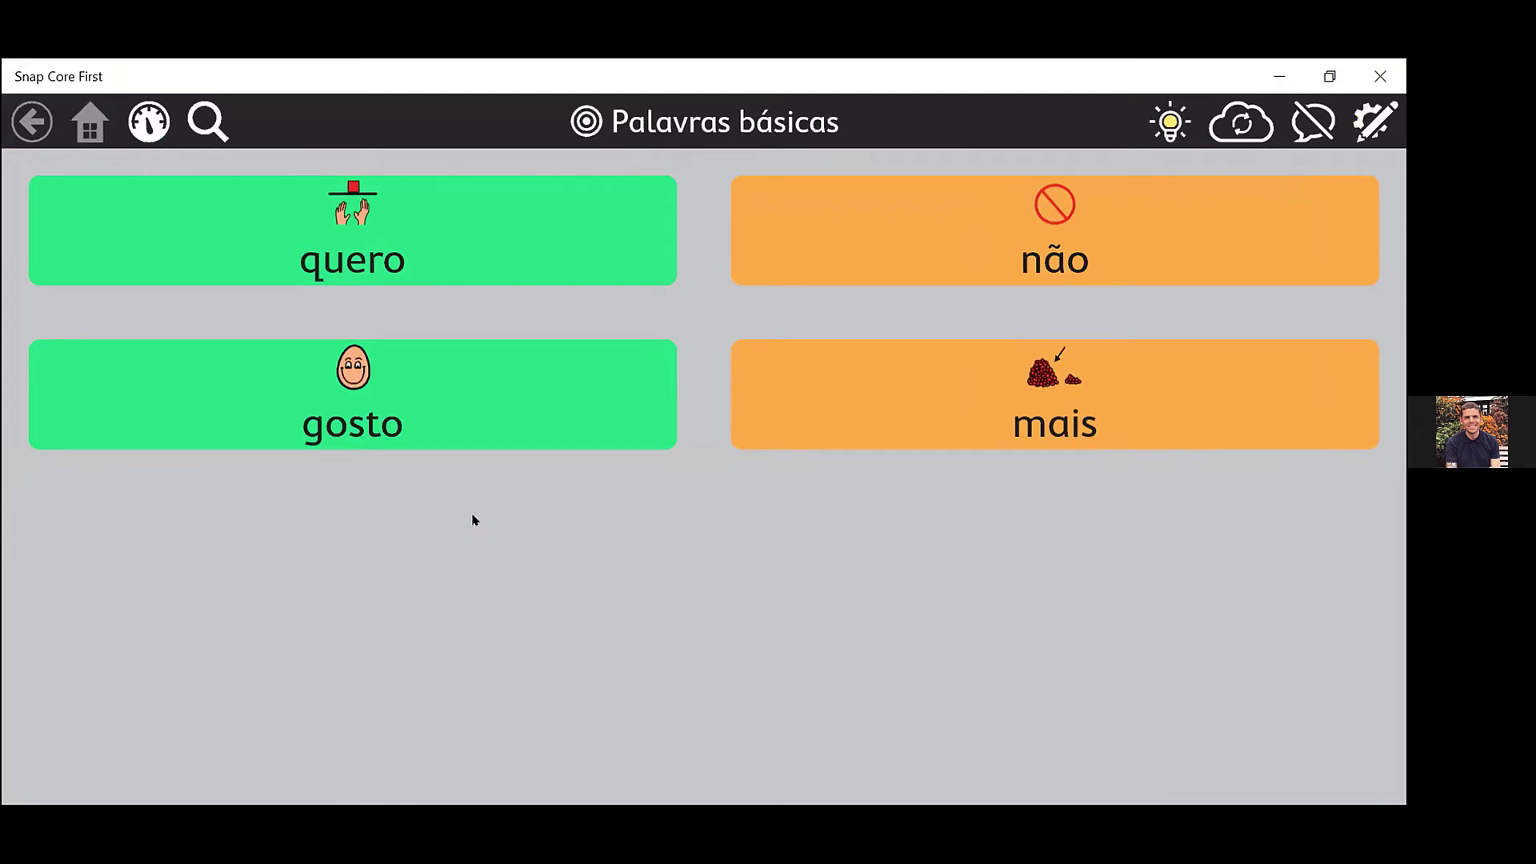
Step: Add a 'boa noite' button below gosto, then bring up the page set's larger grid-size choices
key("ctrl+e")
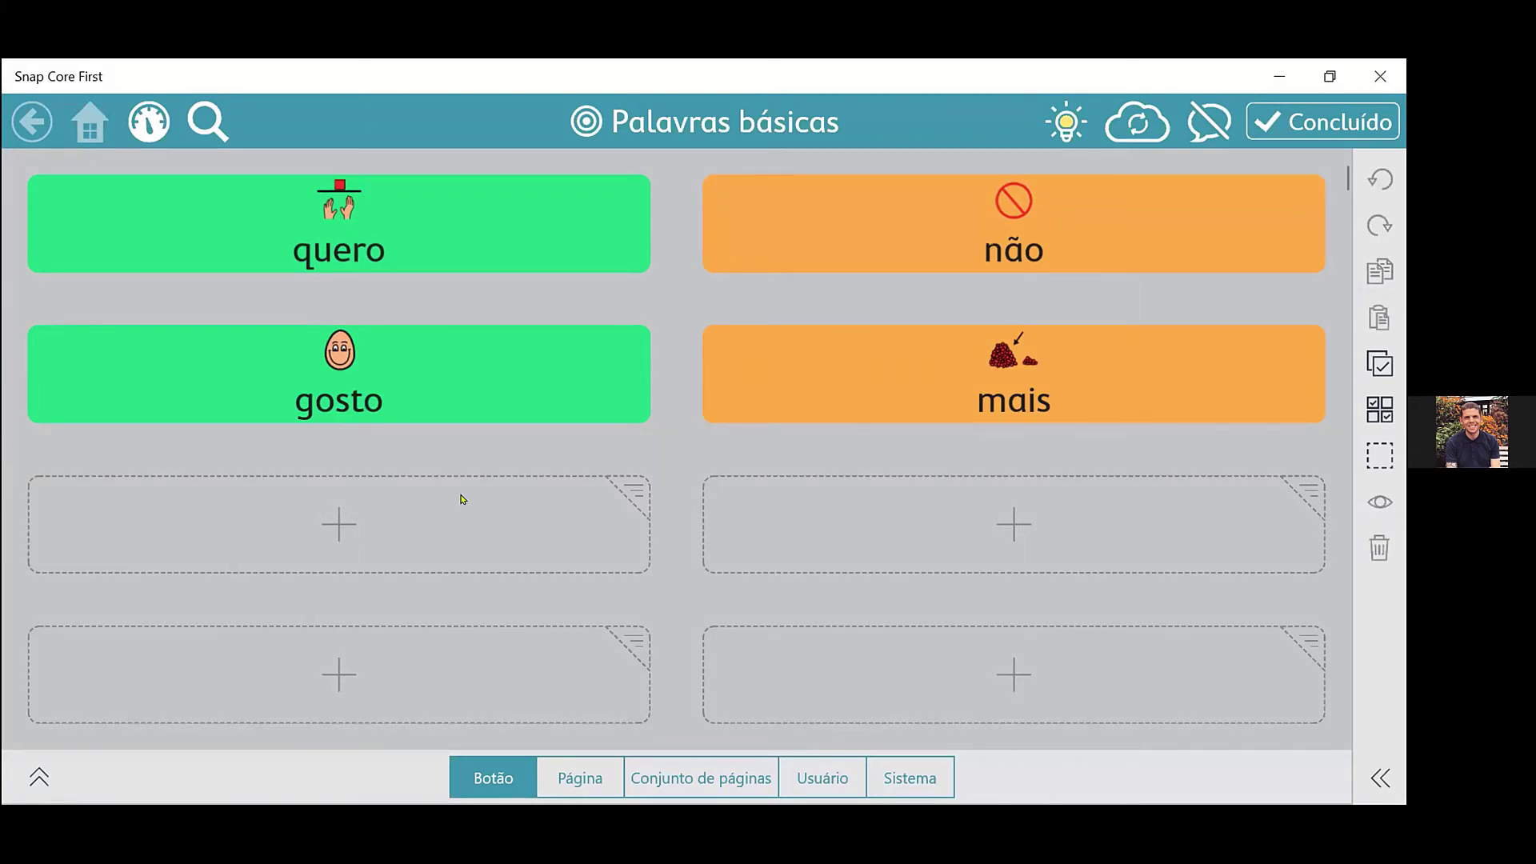
left_click(373, 513)
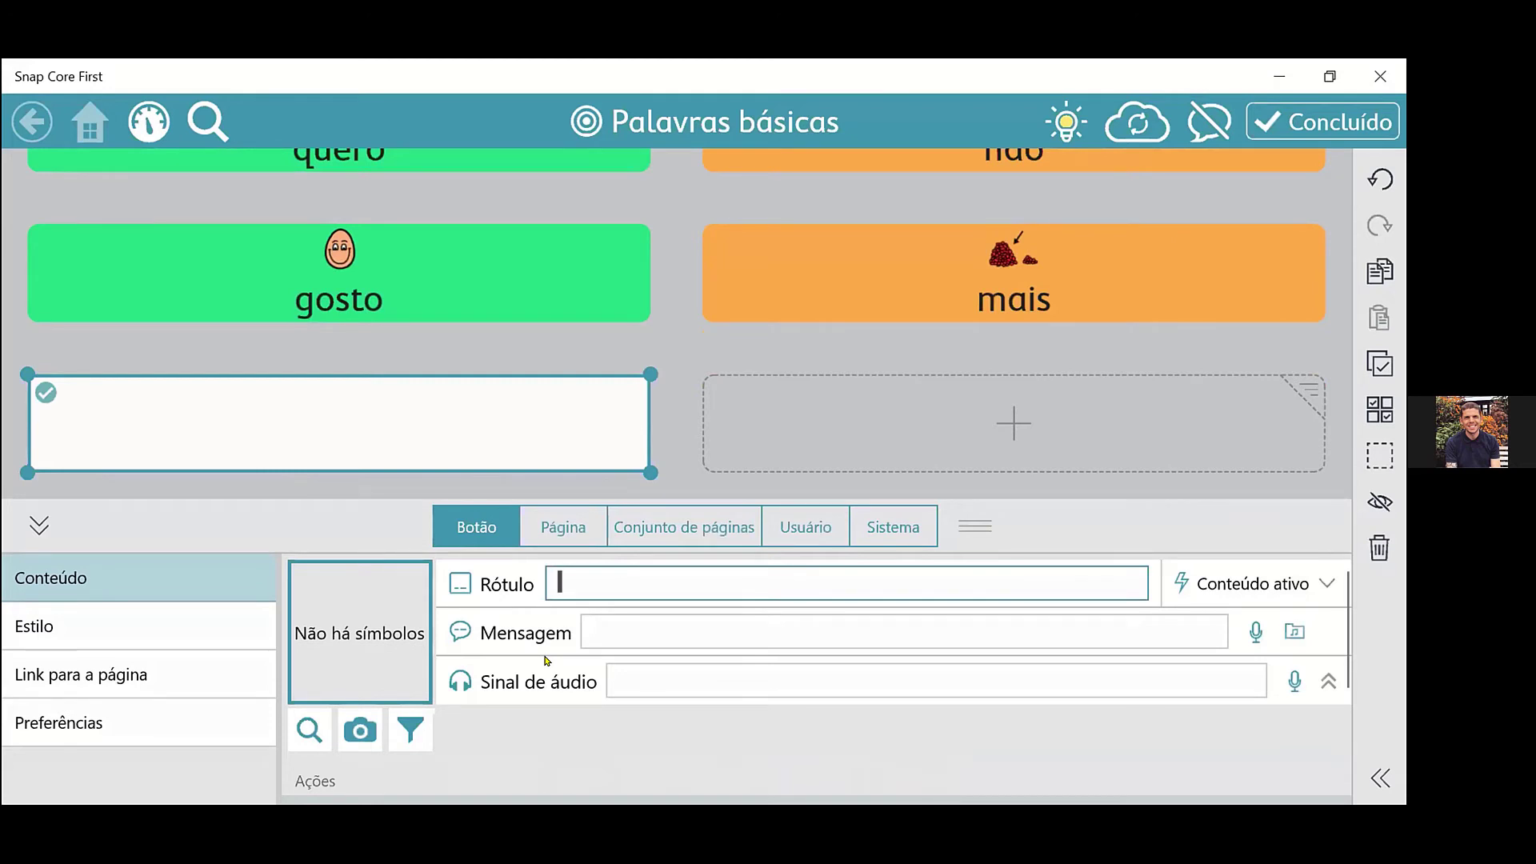
type("bo ")
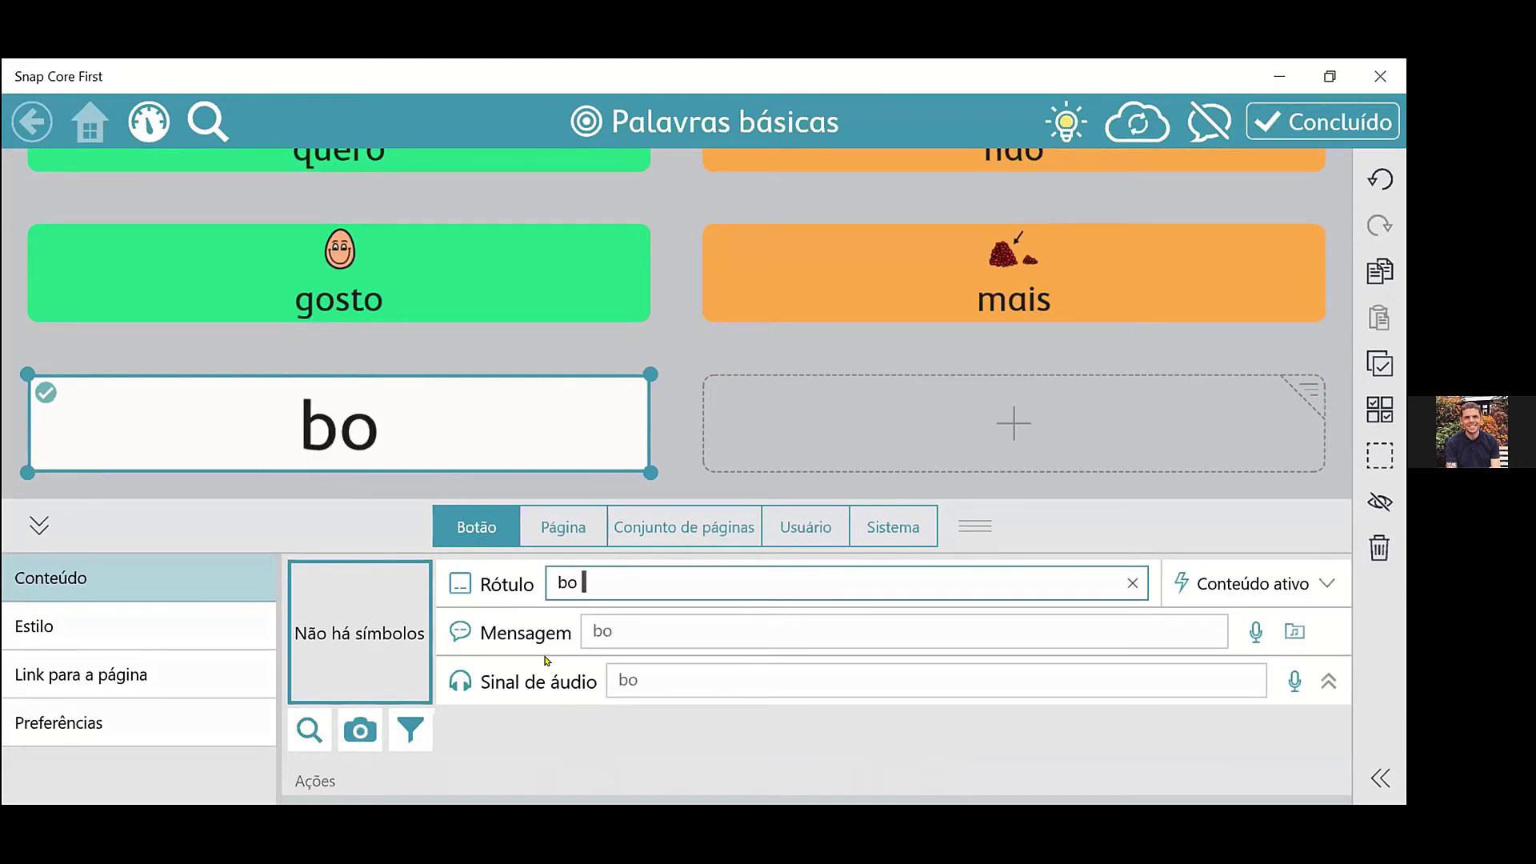
type("anoite")
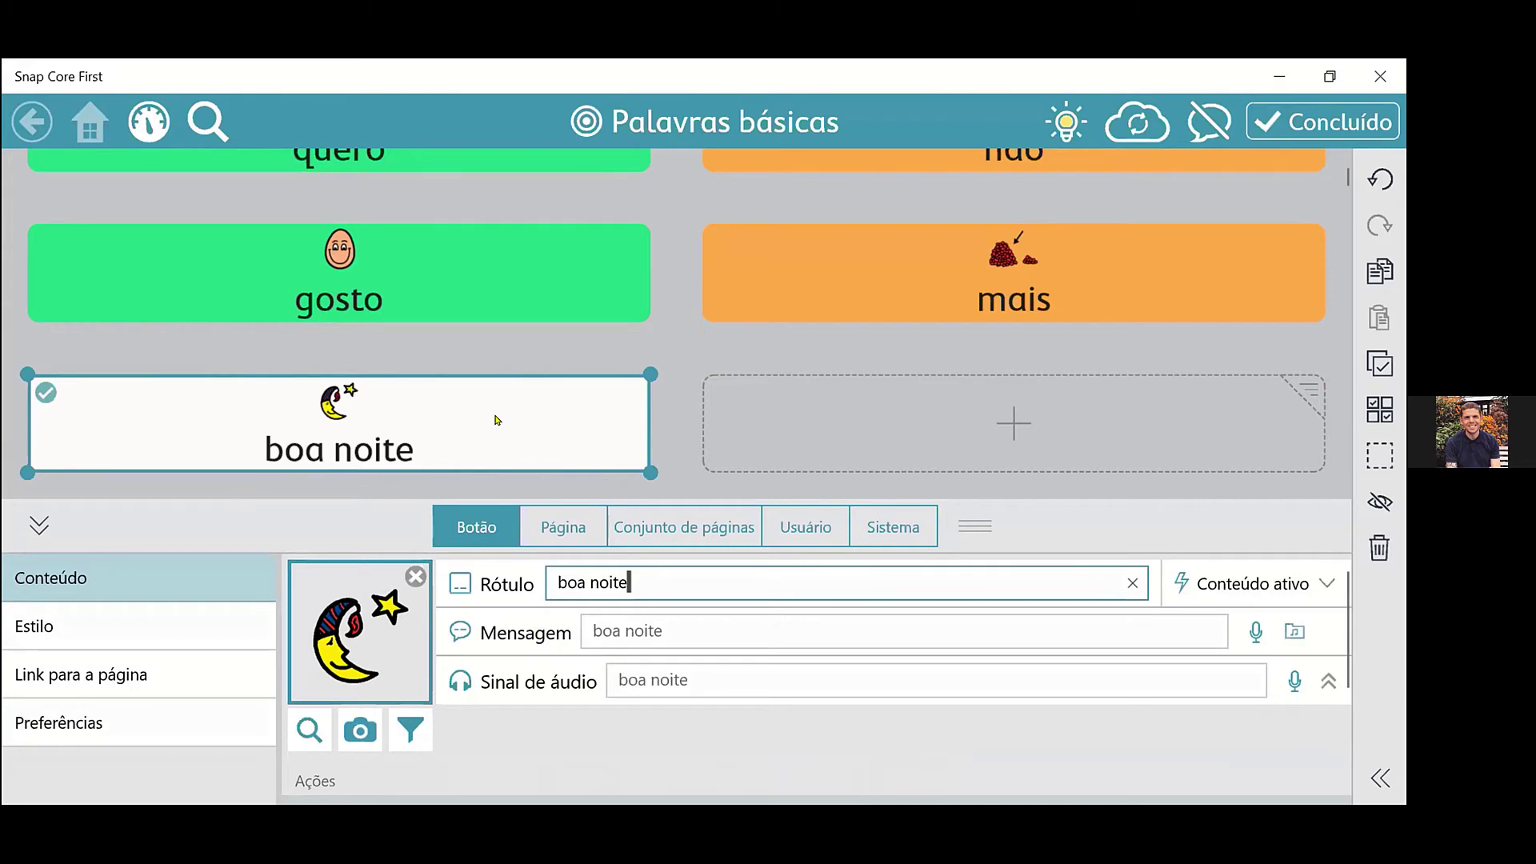
left_click(694, 525)
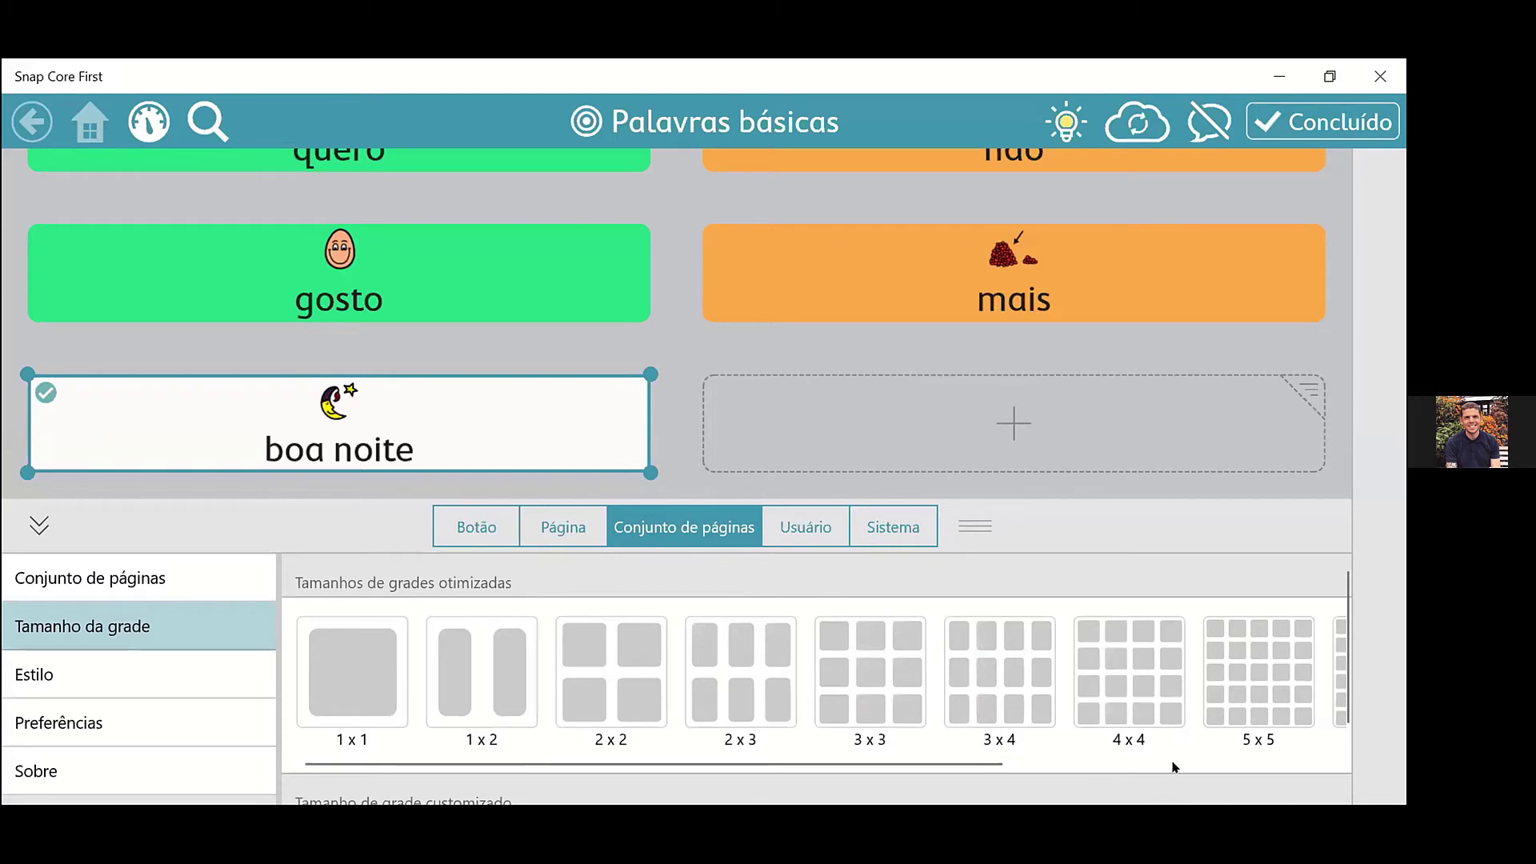
left_click(1107, 759)
Step: Try the 7x7, 7x9, 8x10, 5x5 and 3x4 grids, settling on 3 x 3
left_click(1011, 687)
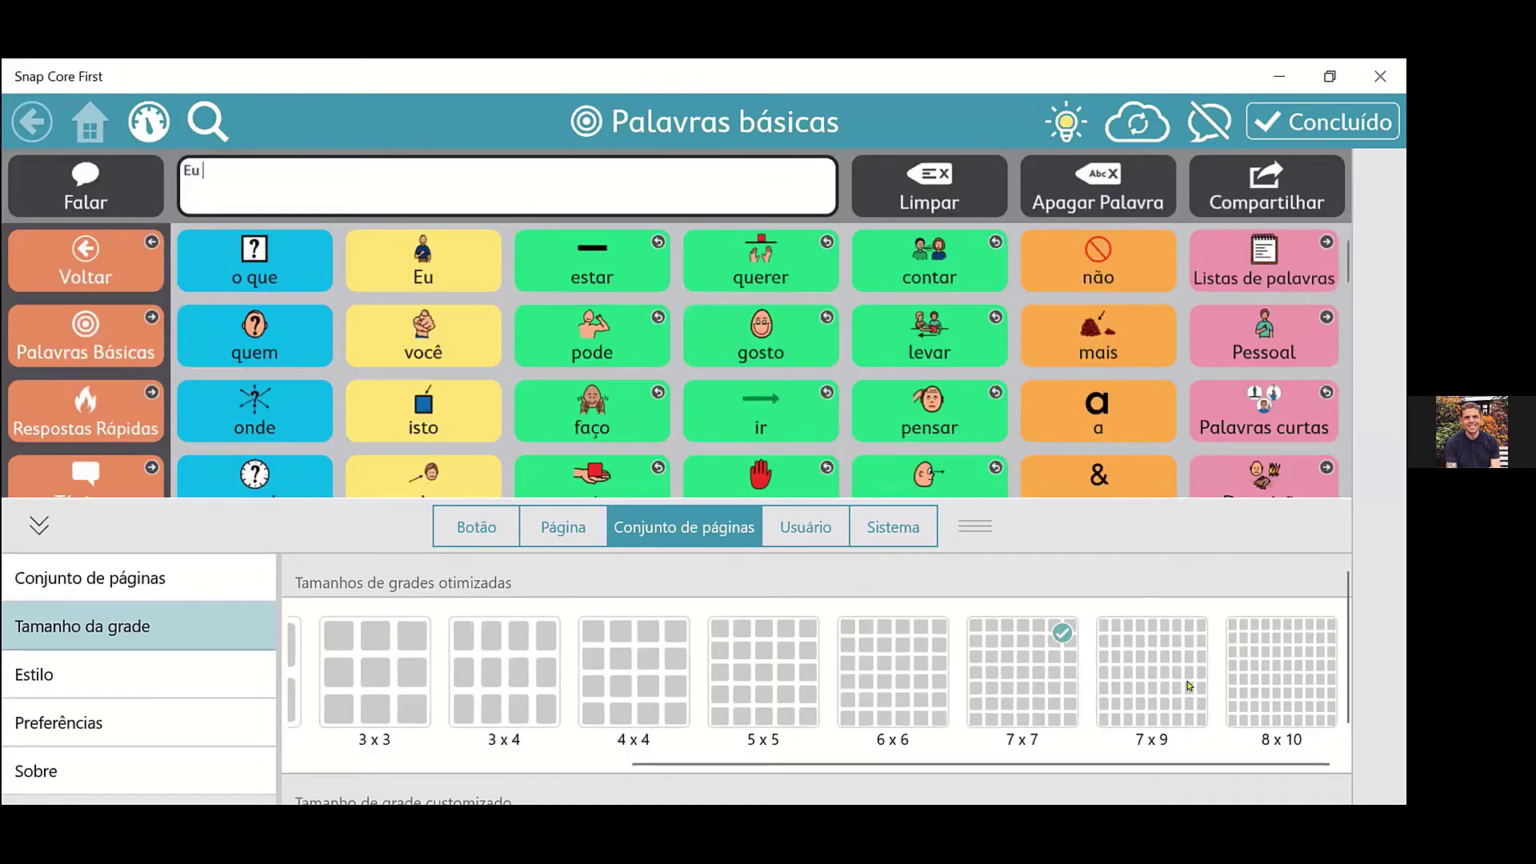
left_click(1156, 686)
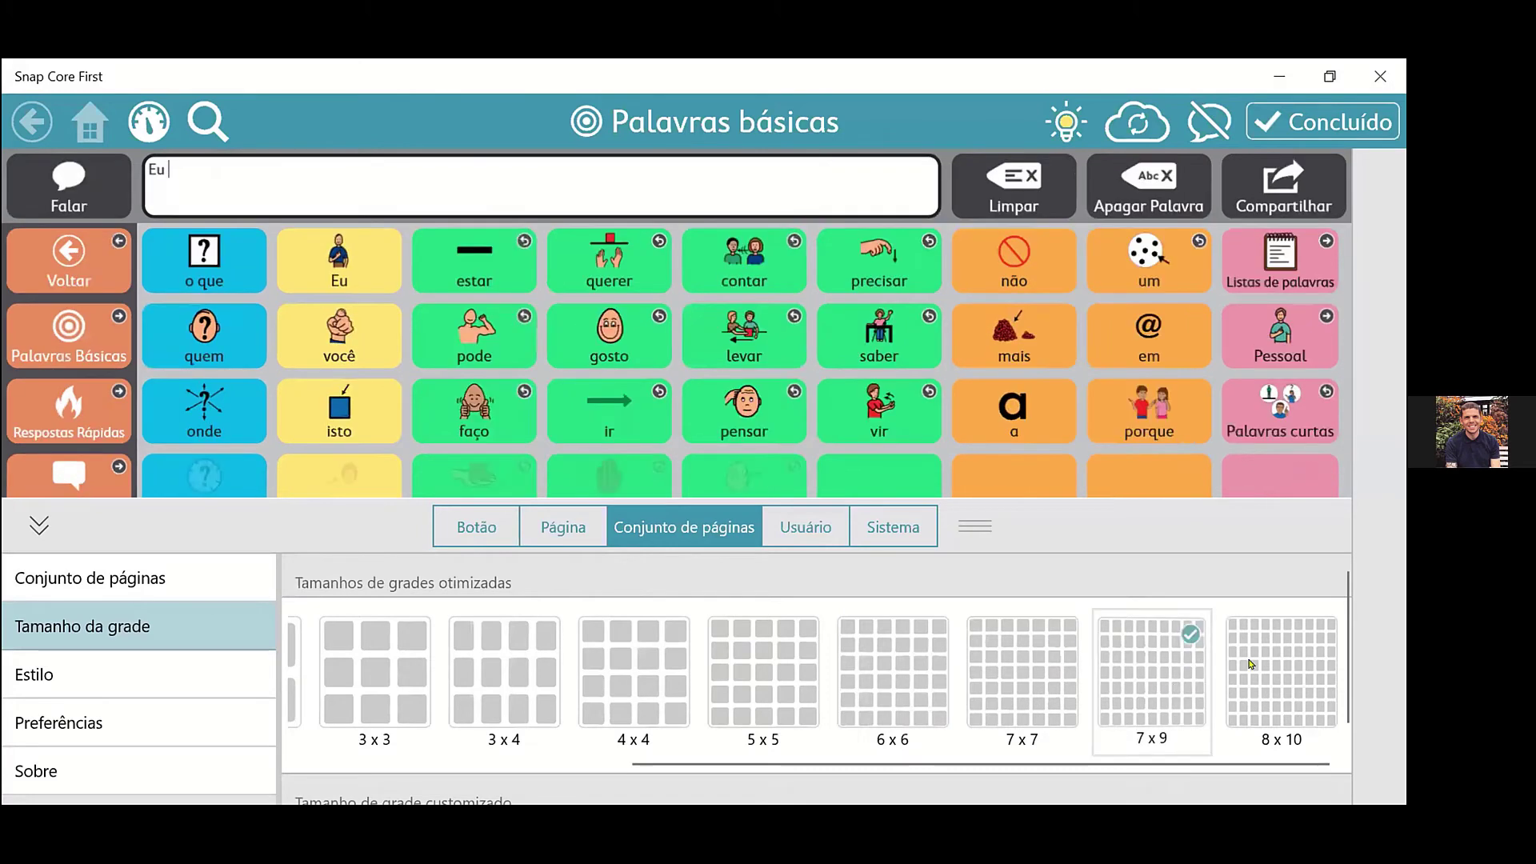
left_click(1281, 680)
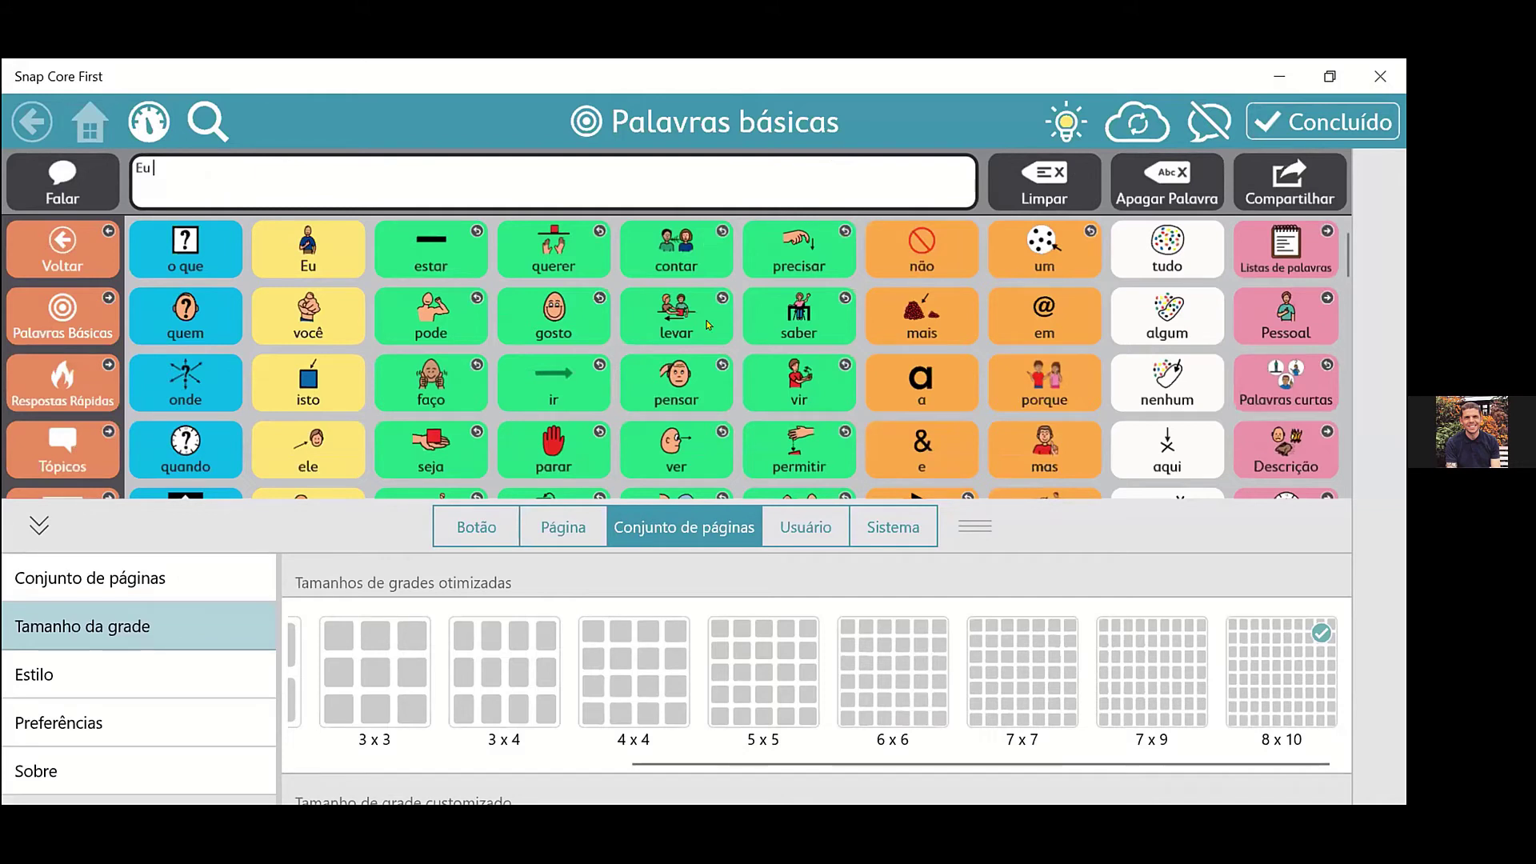
left_click(766, 693)
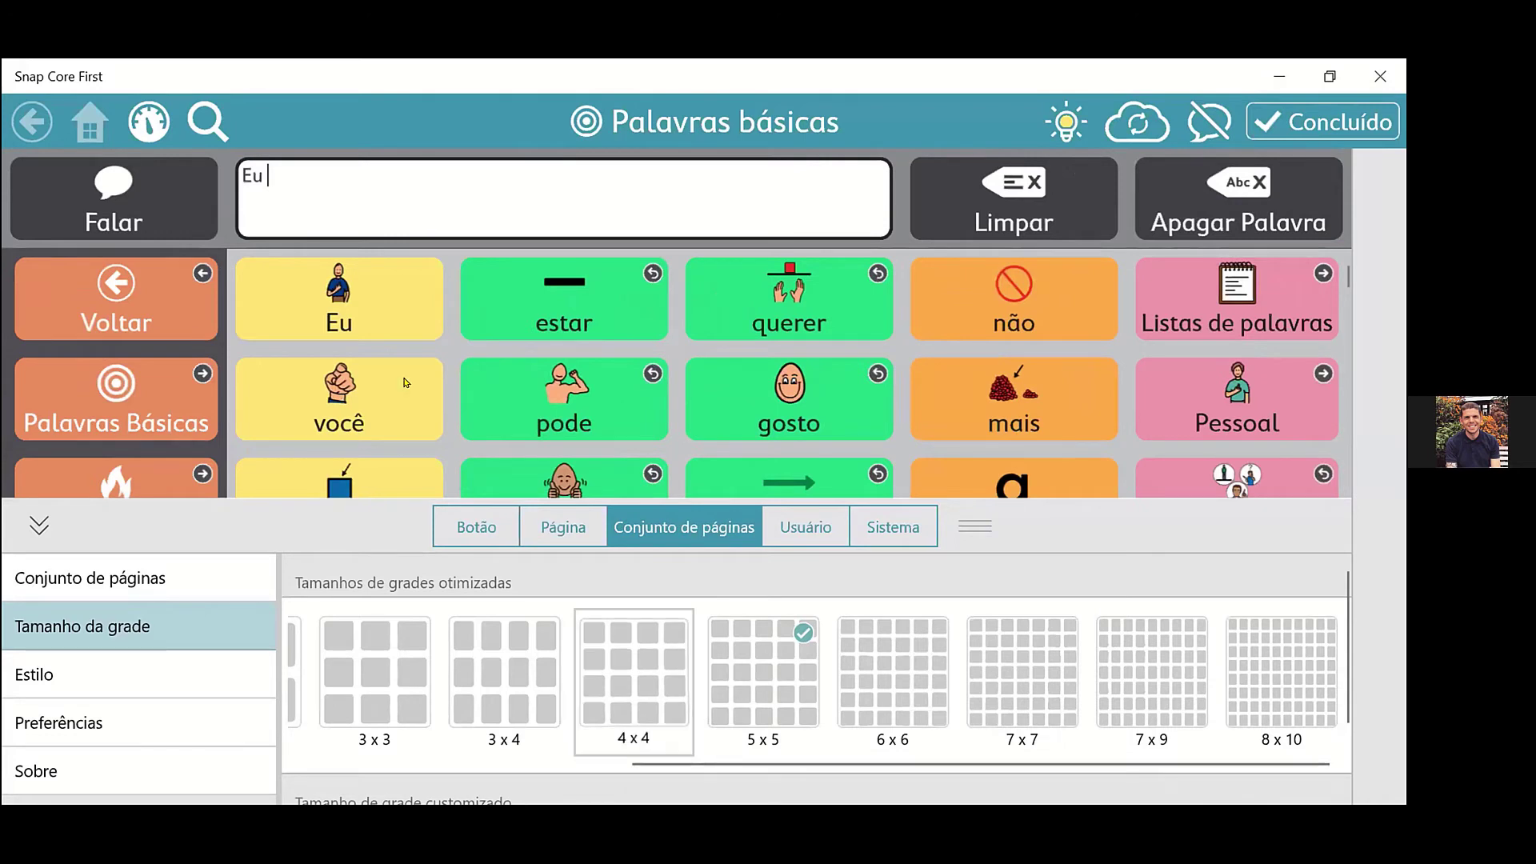
left_click(487, 618)
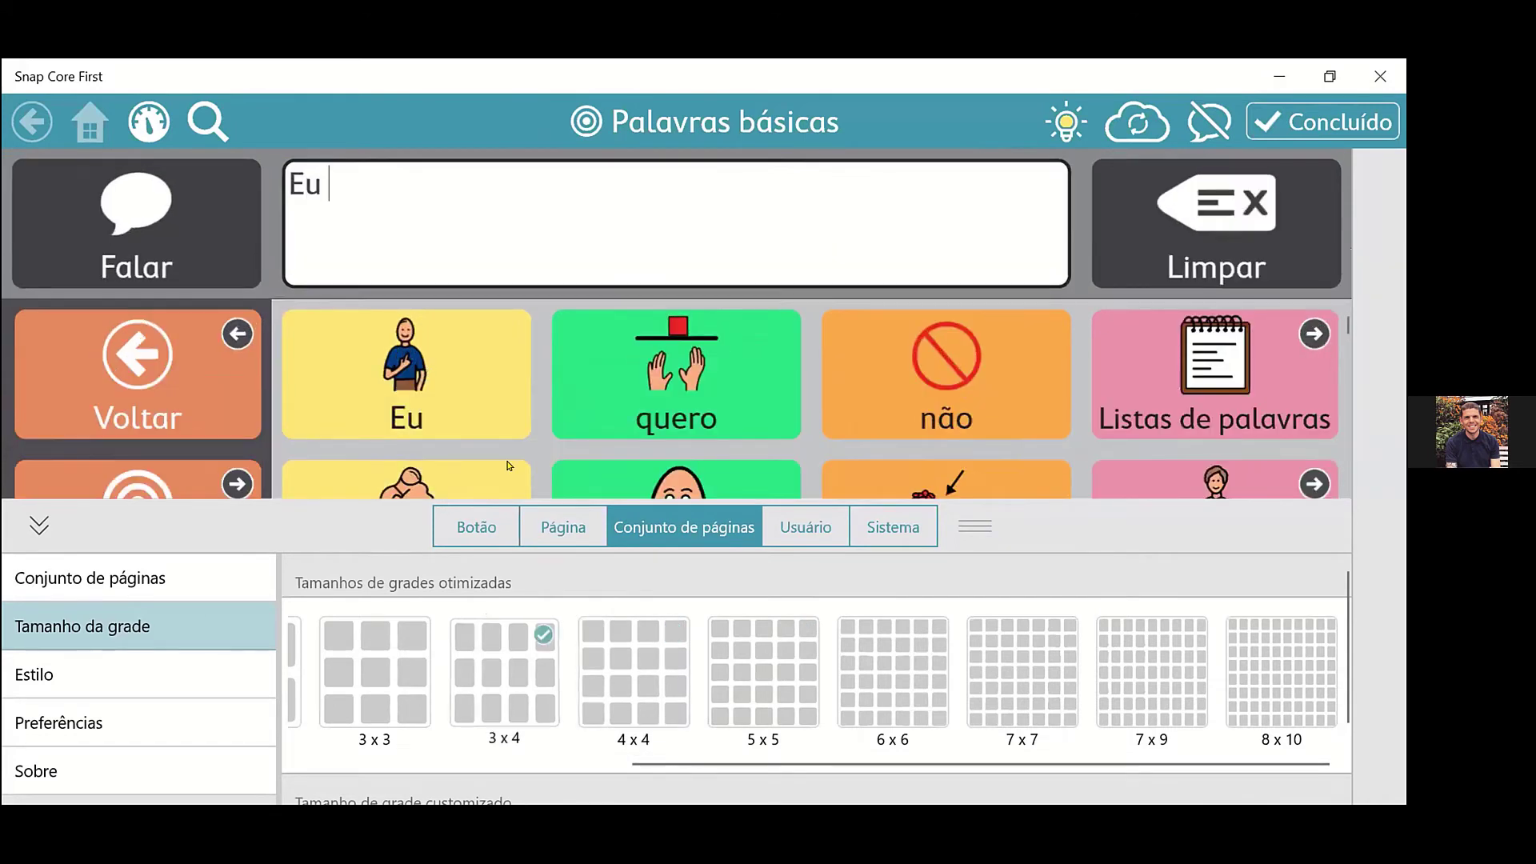
left_click(370, 685)
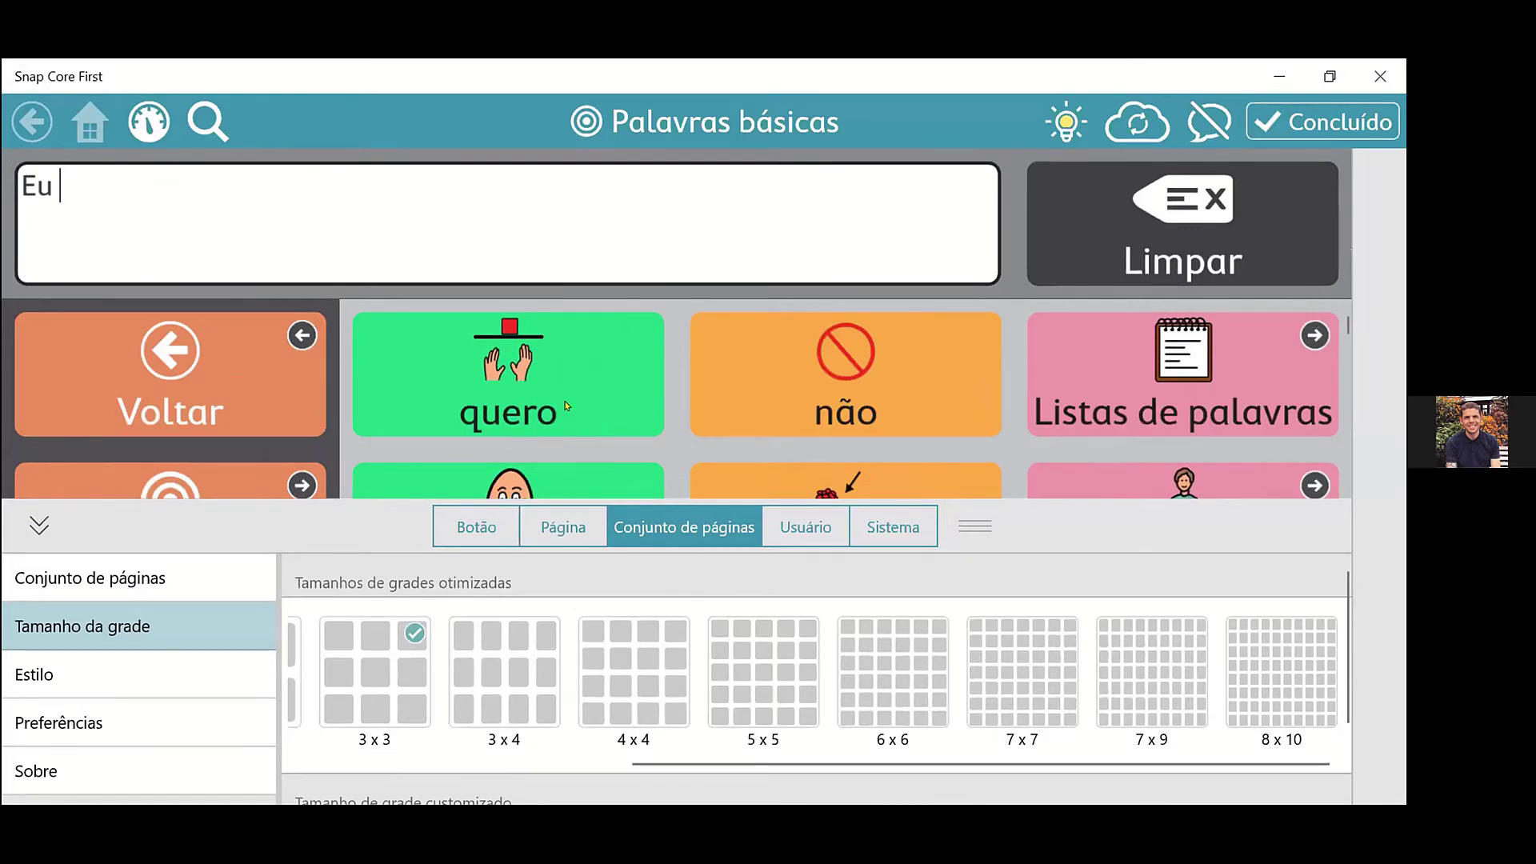
Step: Replace the quero symbol with the waving man in a red shirt, exit editing and clear the message bar
left_click(533, 369)
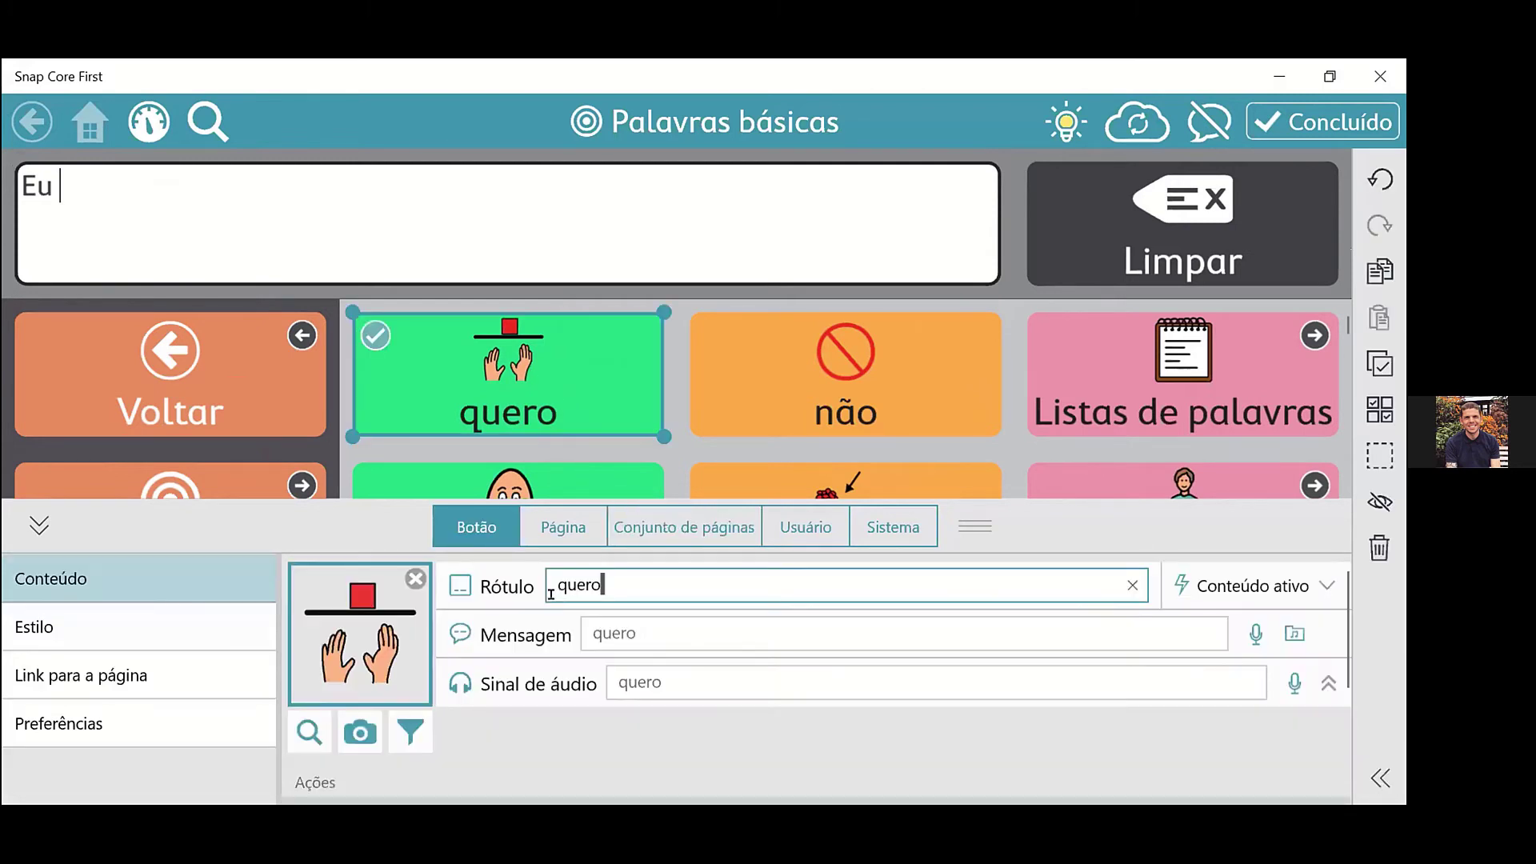
left_click(552, 580)
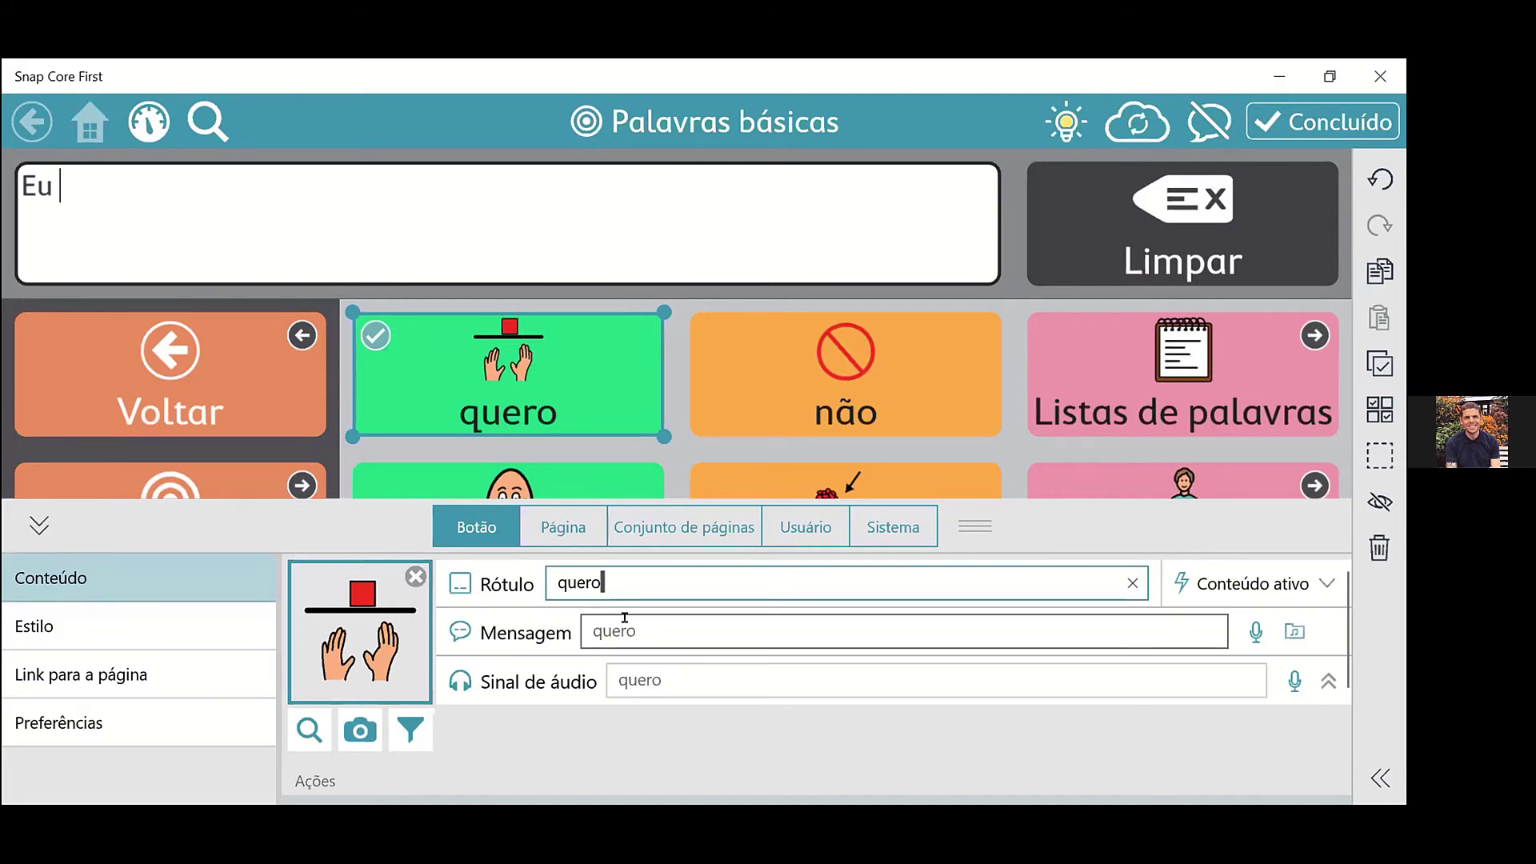
left_click(345, 618)
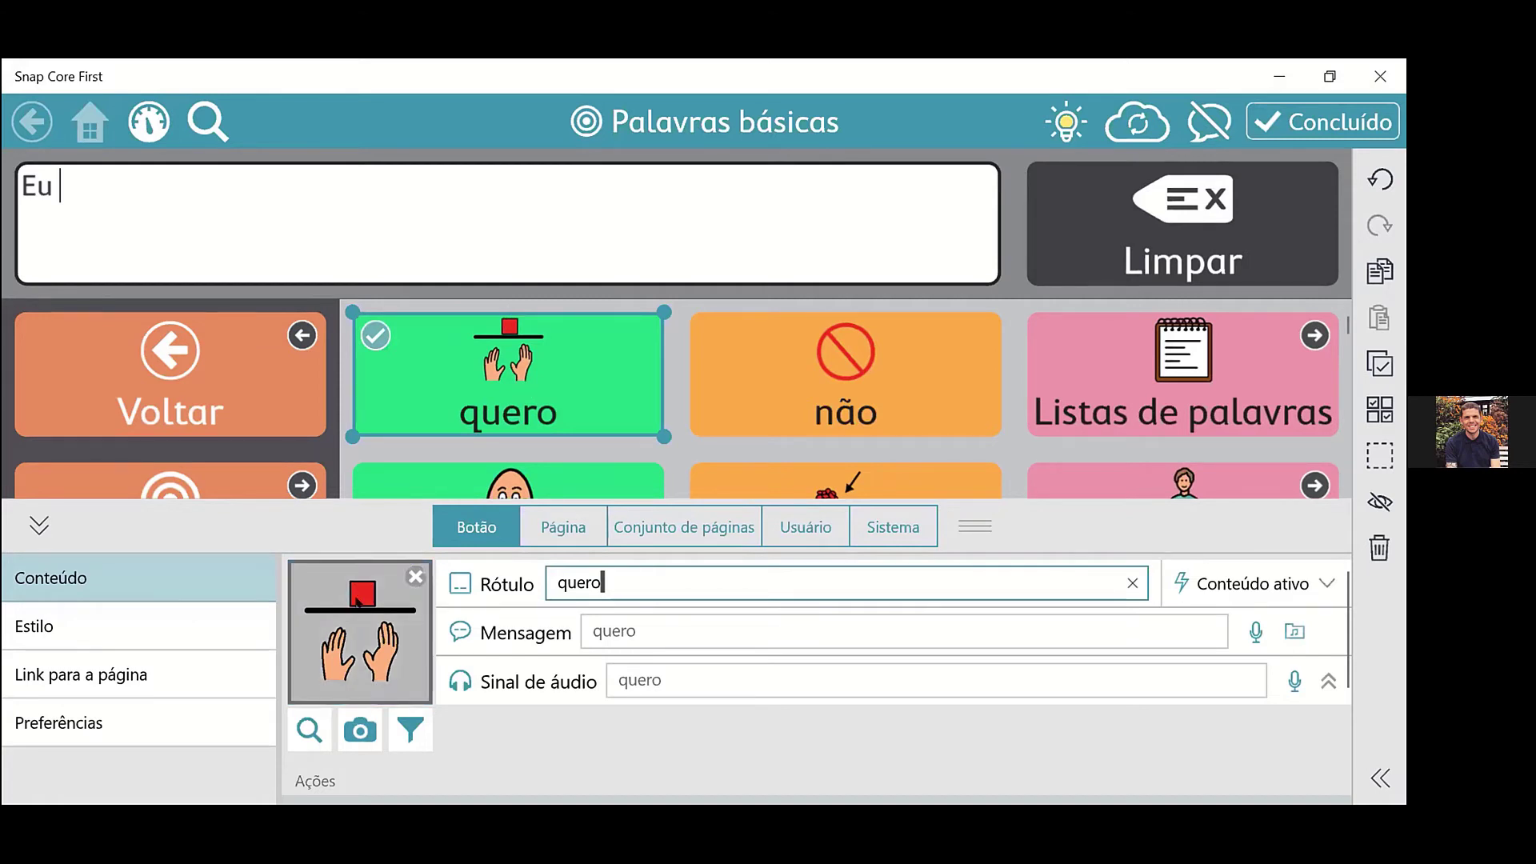
left_click(302, 732)
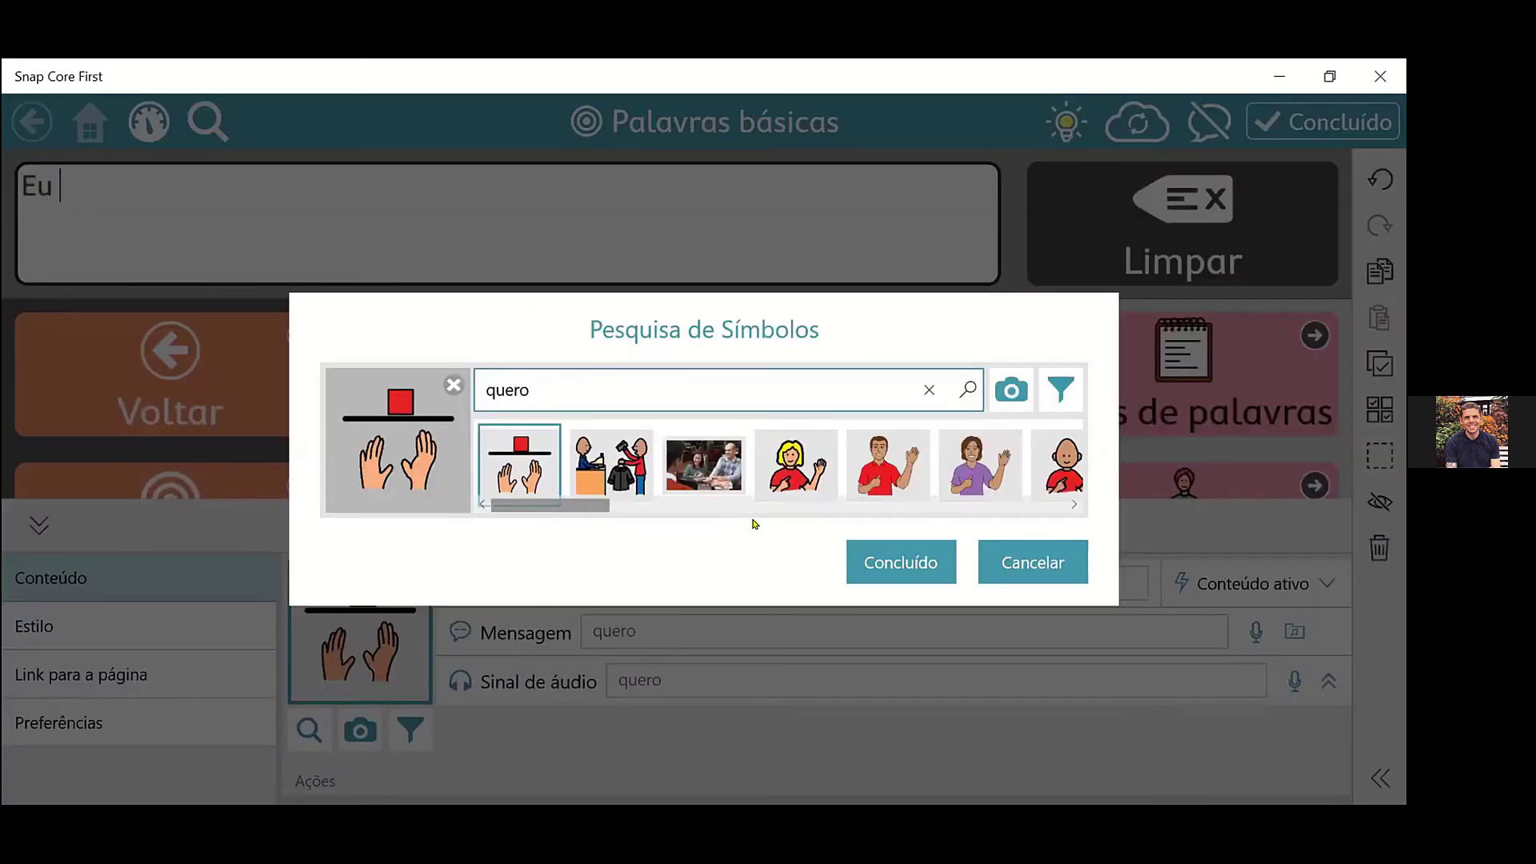
left_click(875, 476)
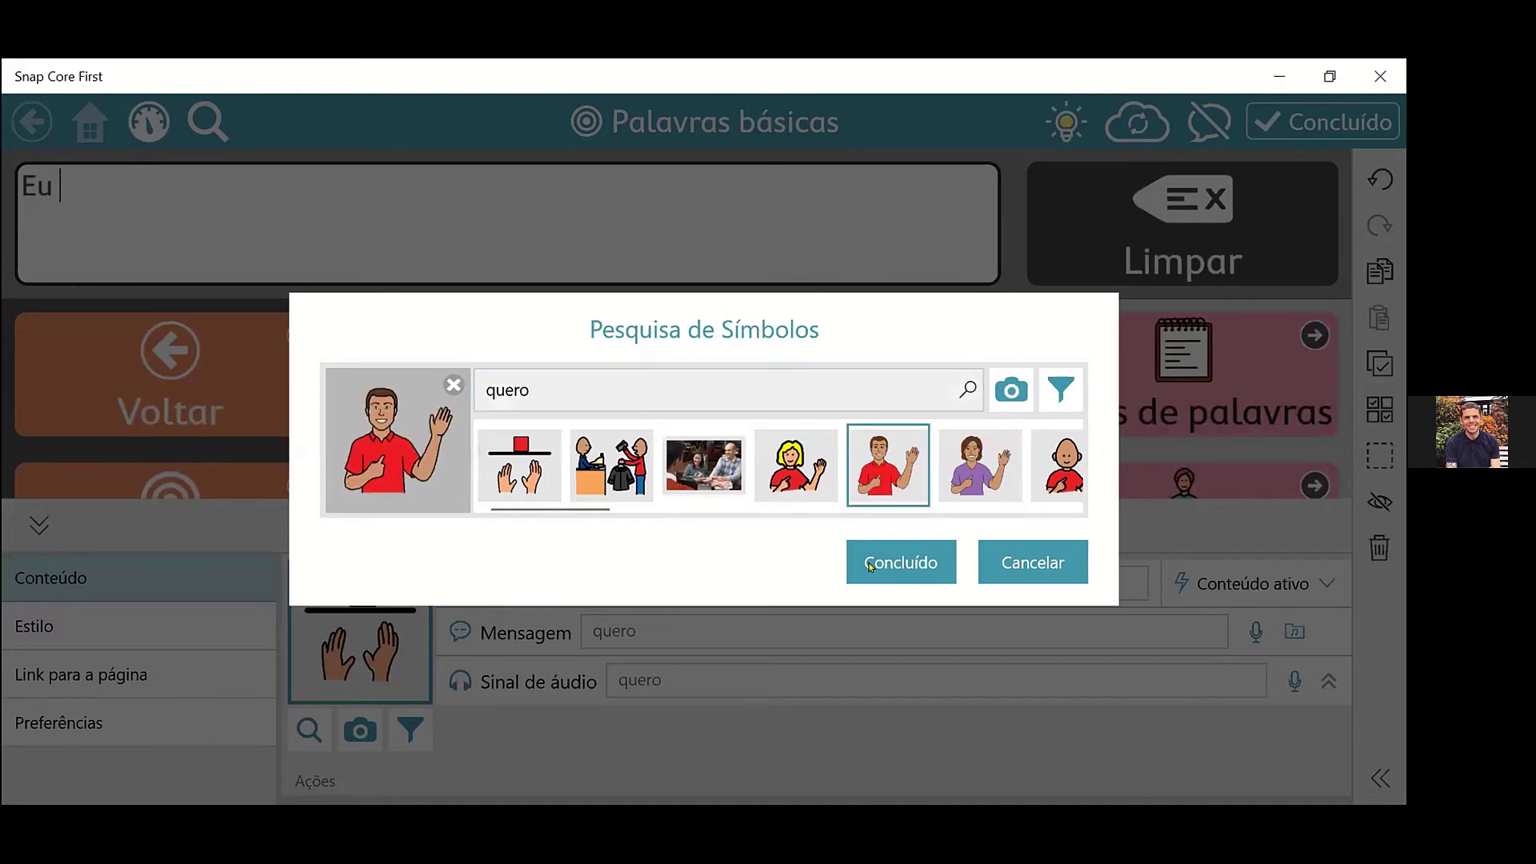
left_click(872, 561)
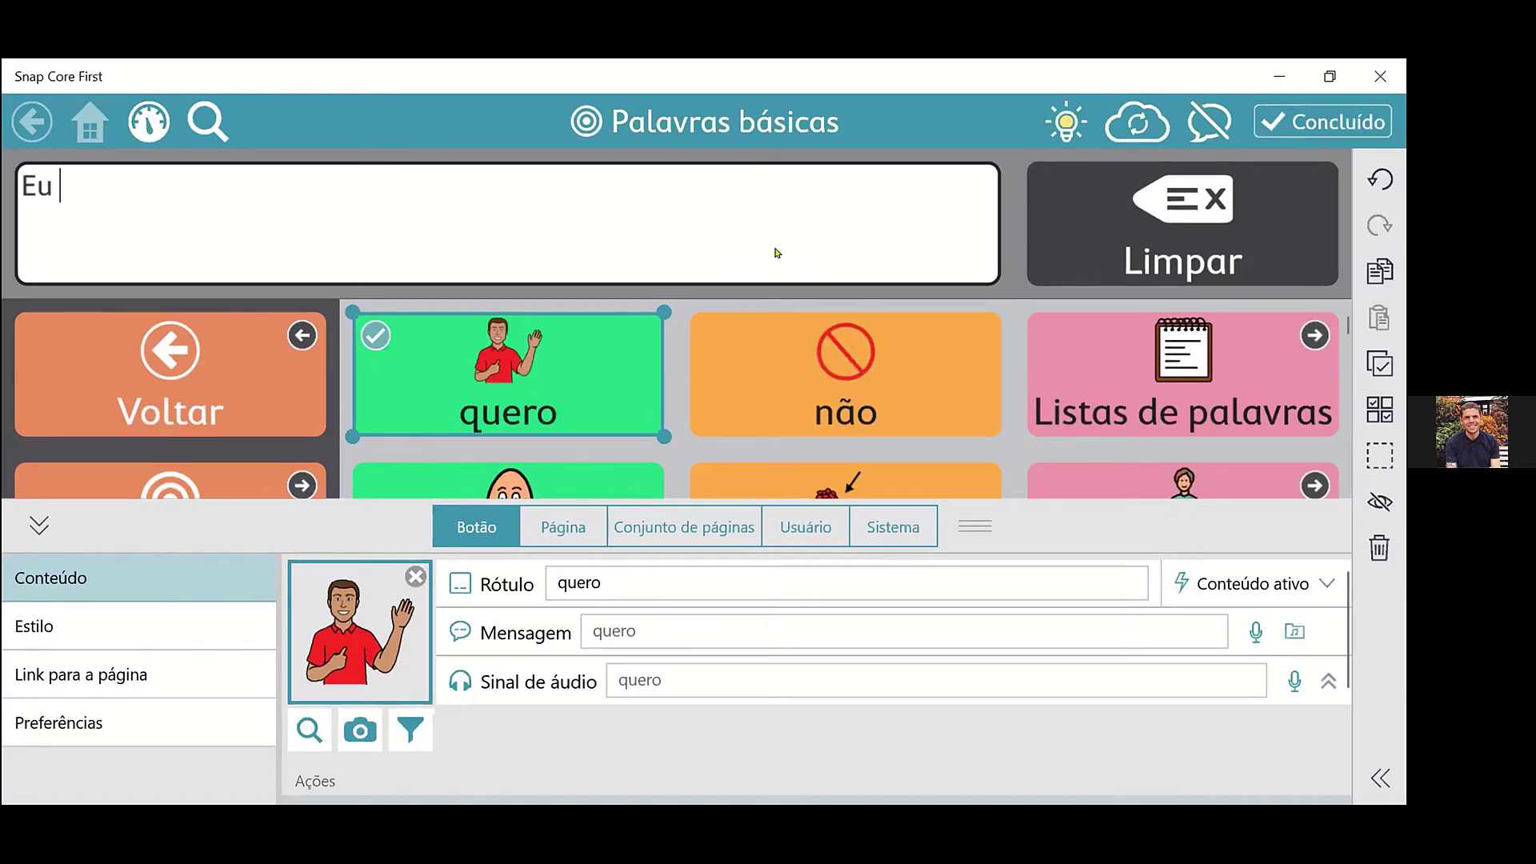
left_click(1323, 121)
left_click(1178, 228)
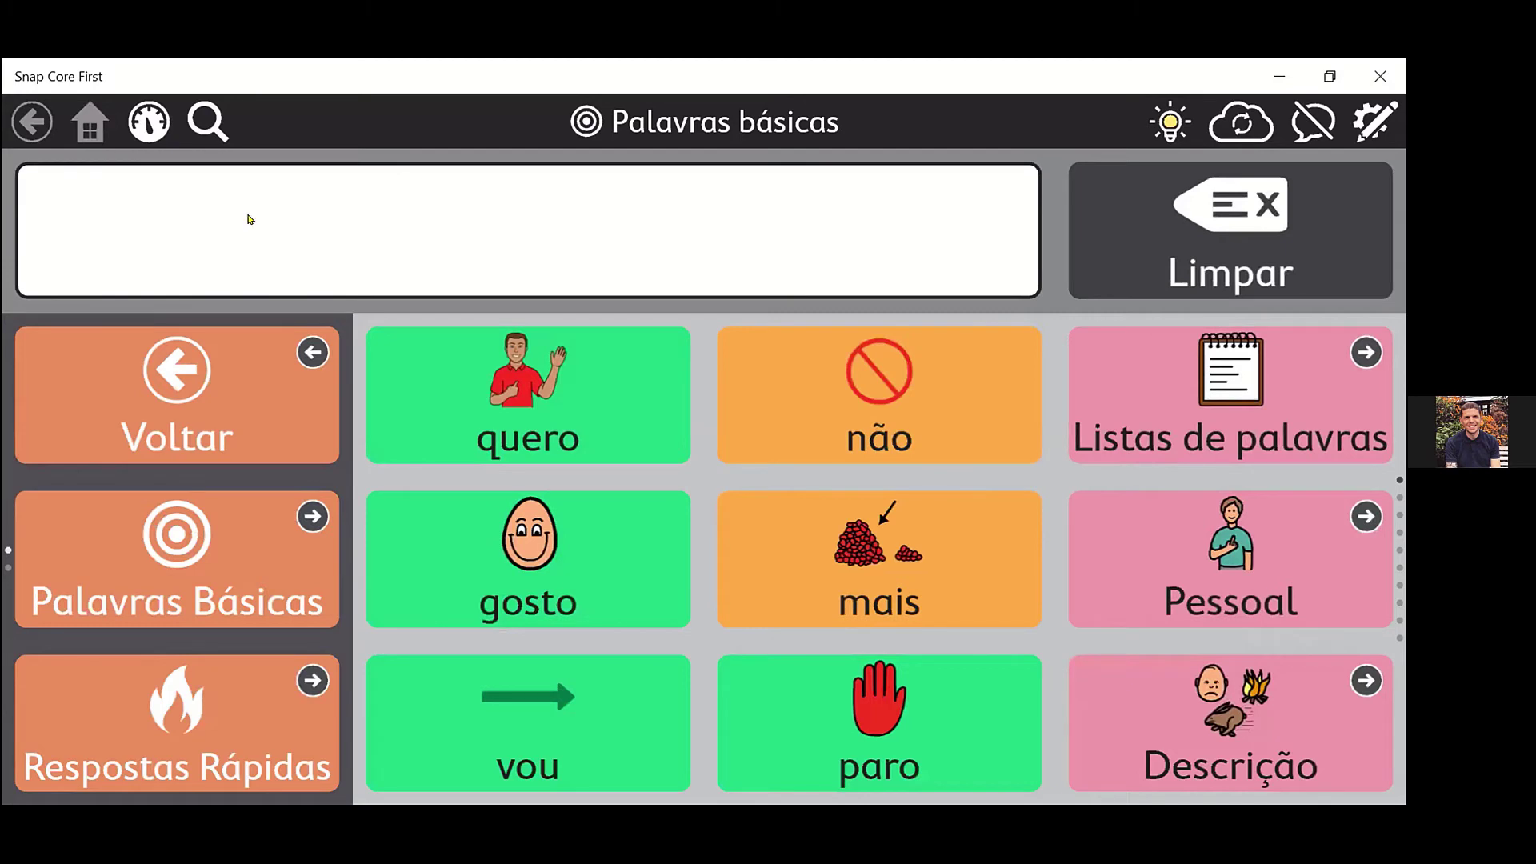
Step: Say 'Quero', switch between Respostas Rápidas and Palavras básicas, then enter edit mode
left_click(520, 400)
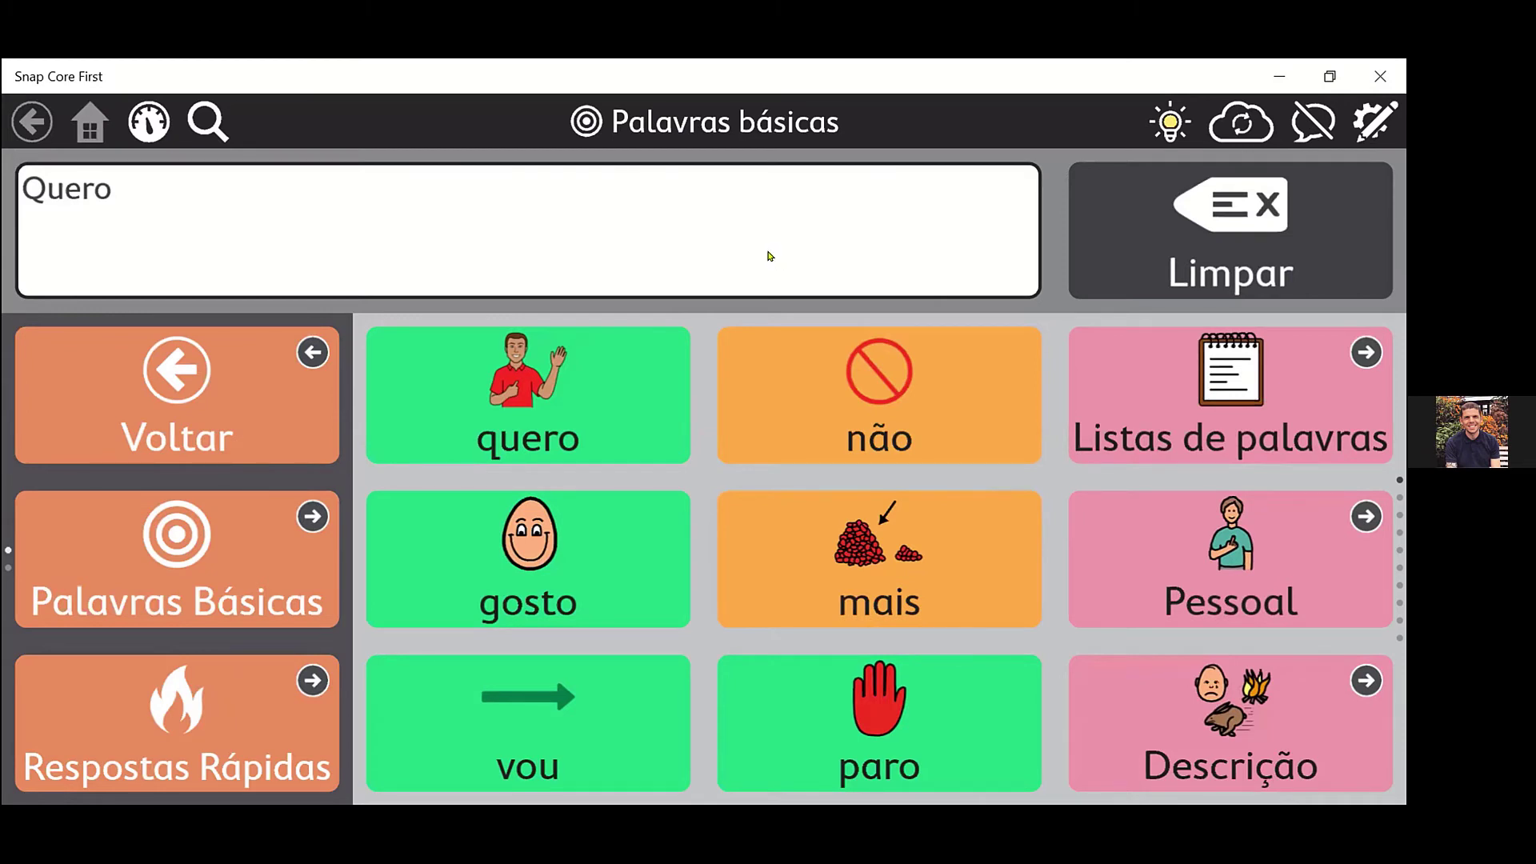
left_click(181, 576)
left_click(220, 735)
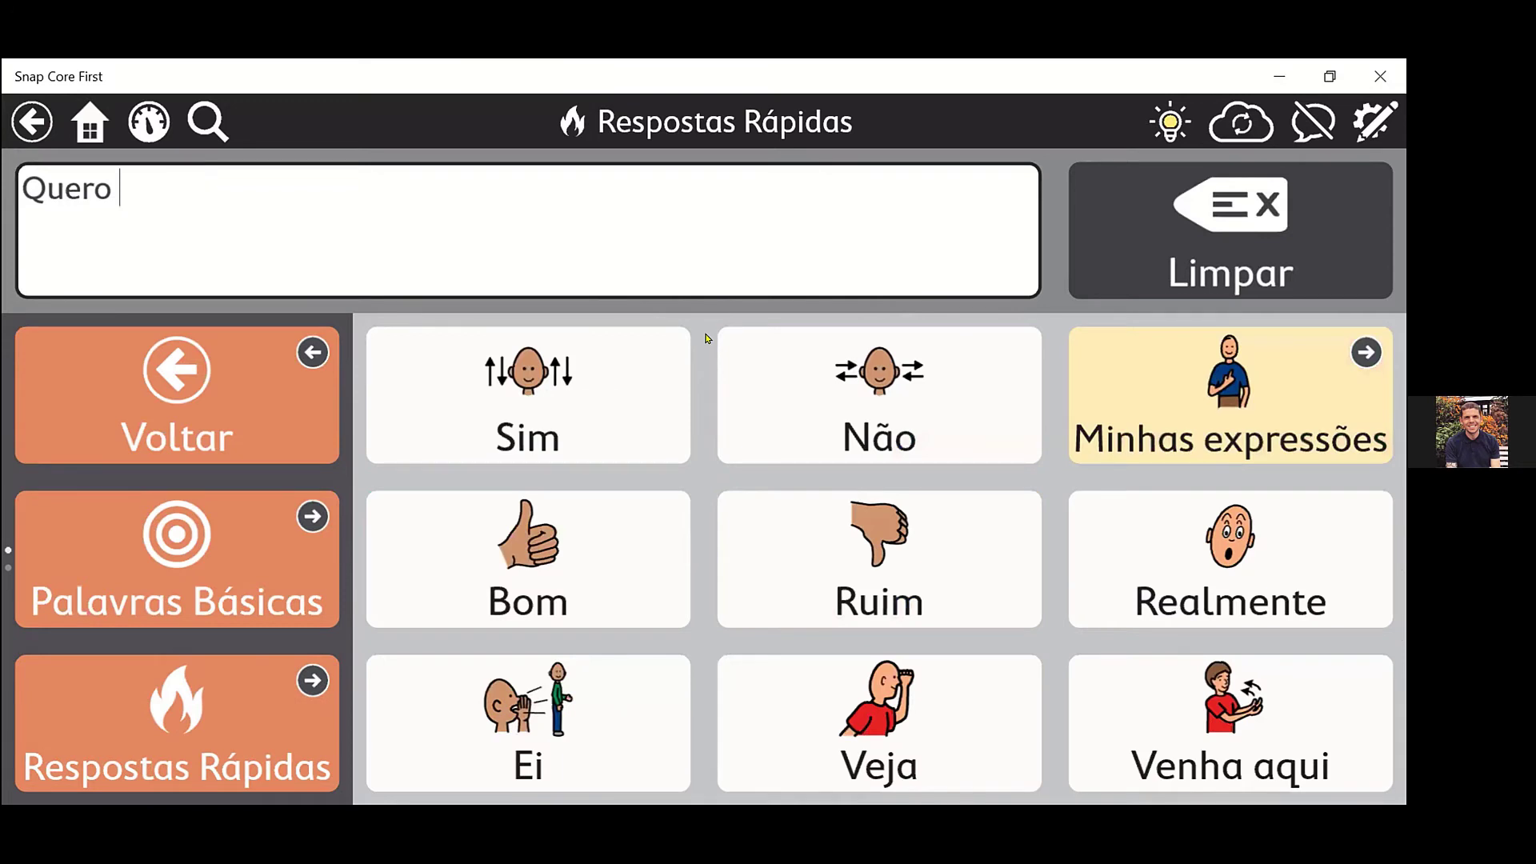
left_click(216, 547)
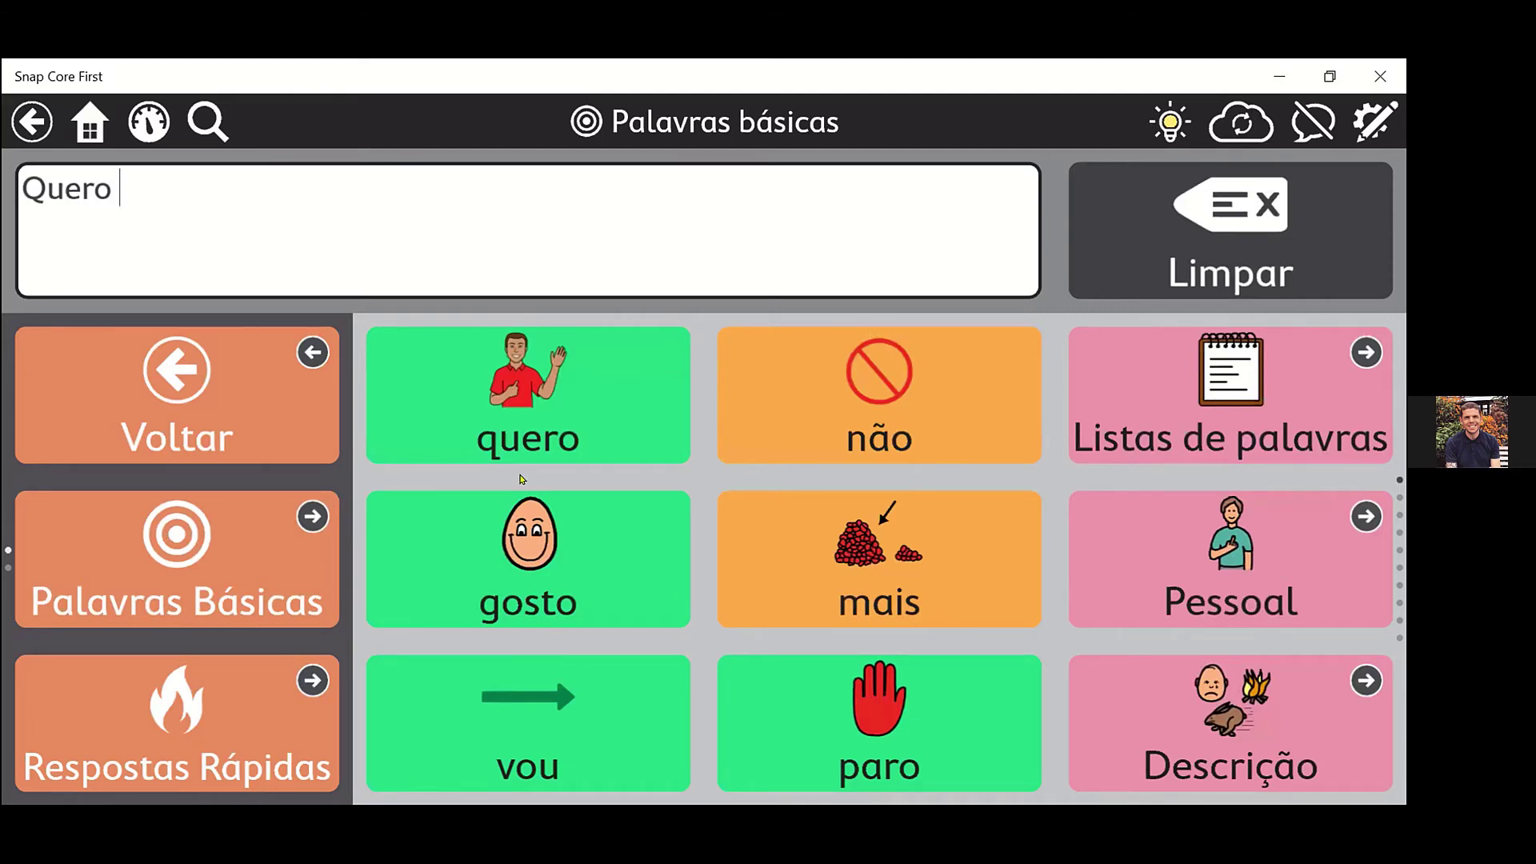
left_click(215, 748)
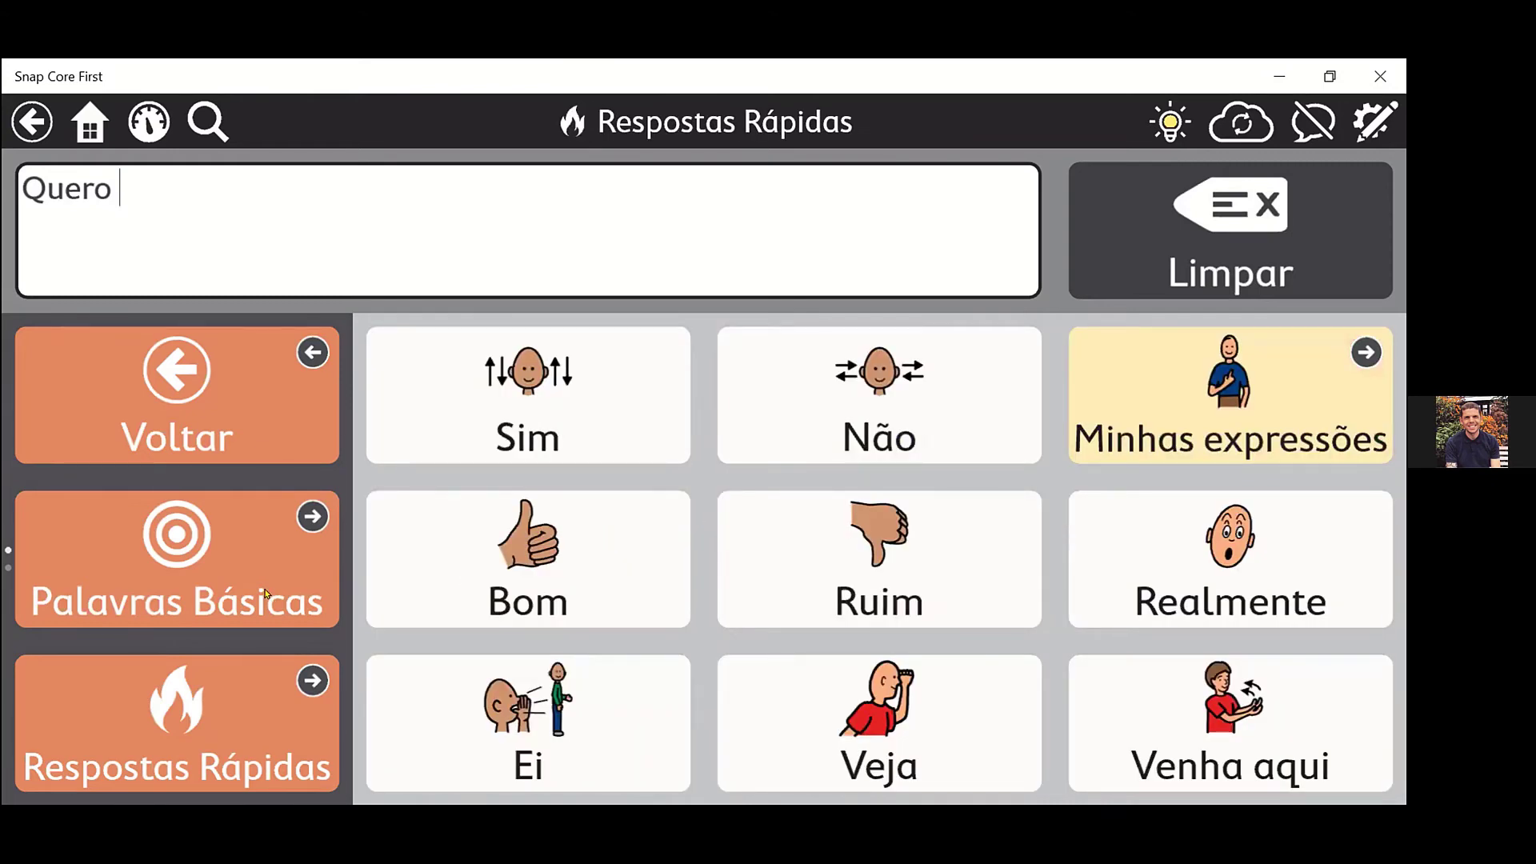
left_click(238, 533)
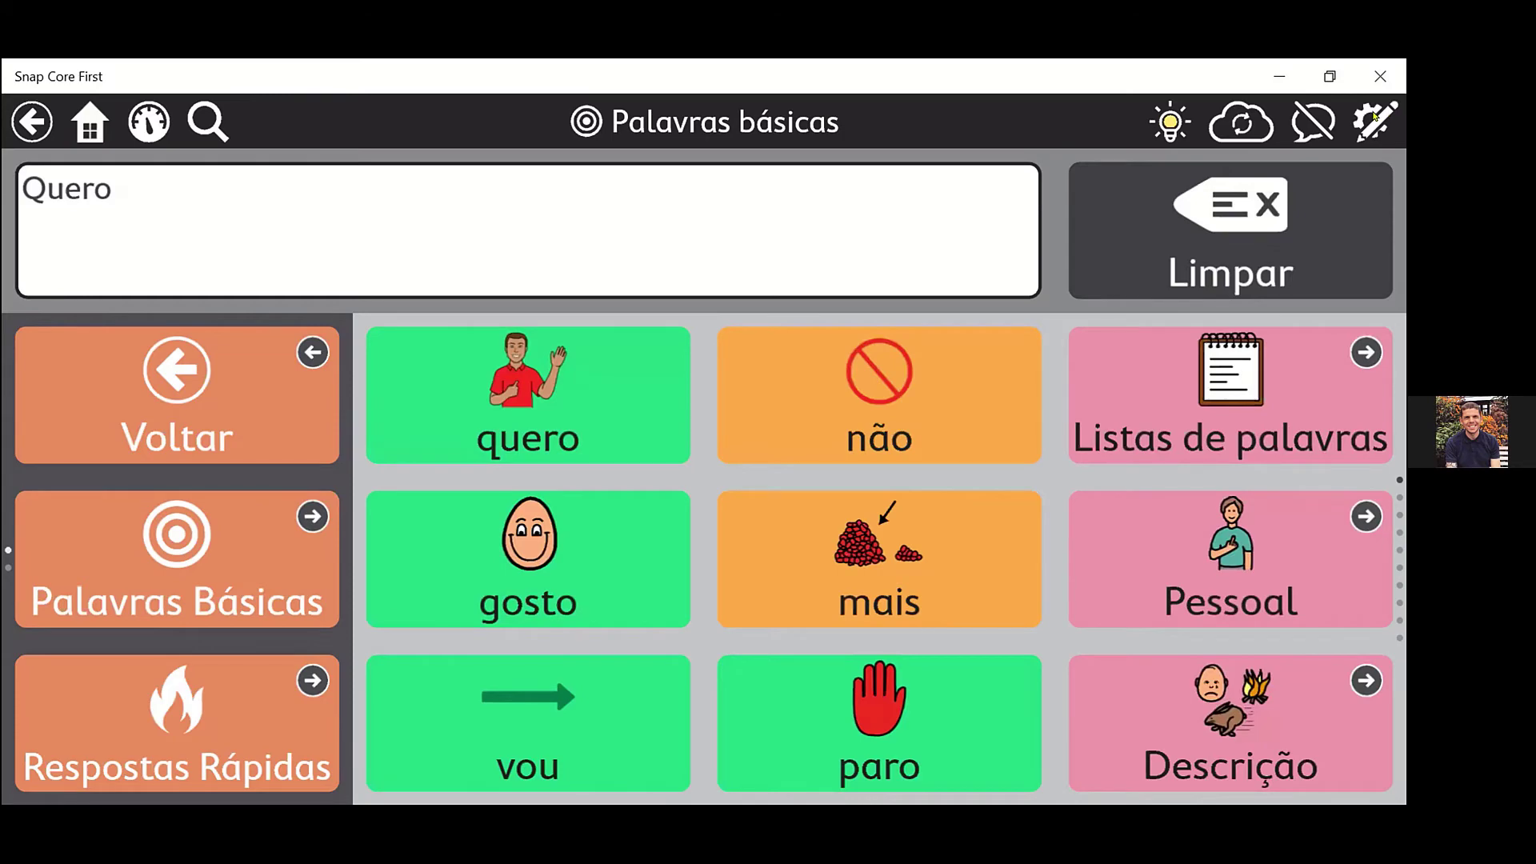
left_click(1375, 116)
Step: Stop Palavras básicas matching the page set and give it its own 2 x 2 grid, then finish editing
left_click(580, 777)
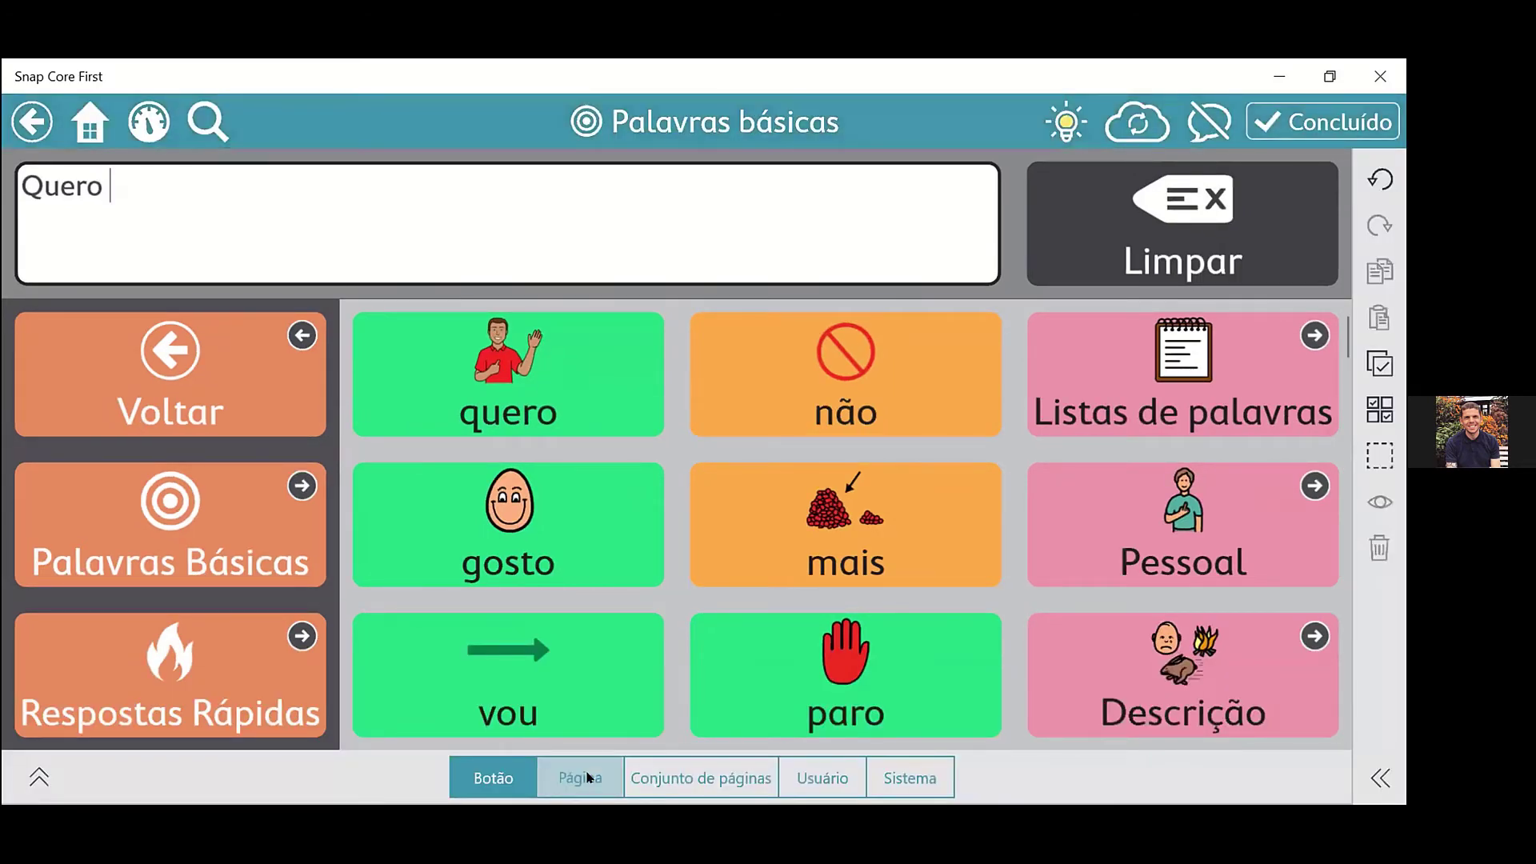
left_click(181, 629)
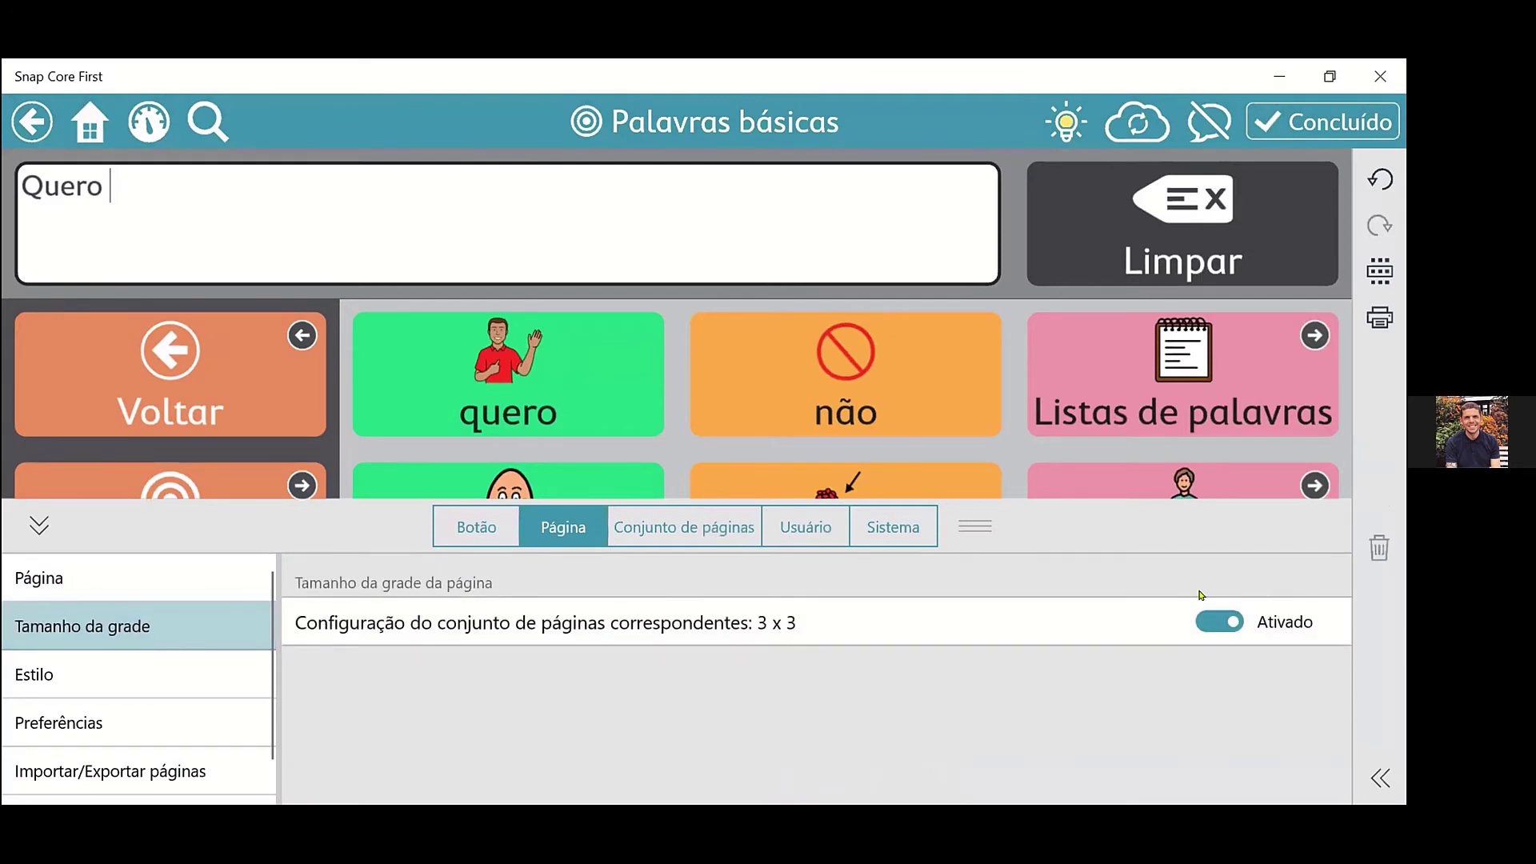
left_click(1222, 624)
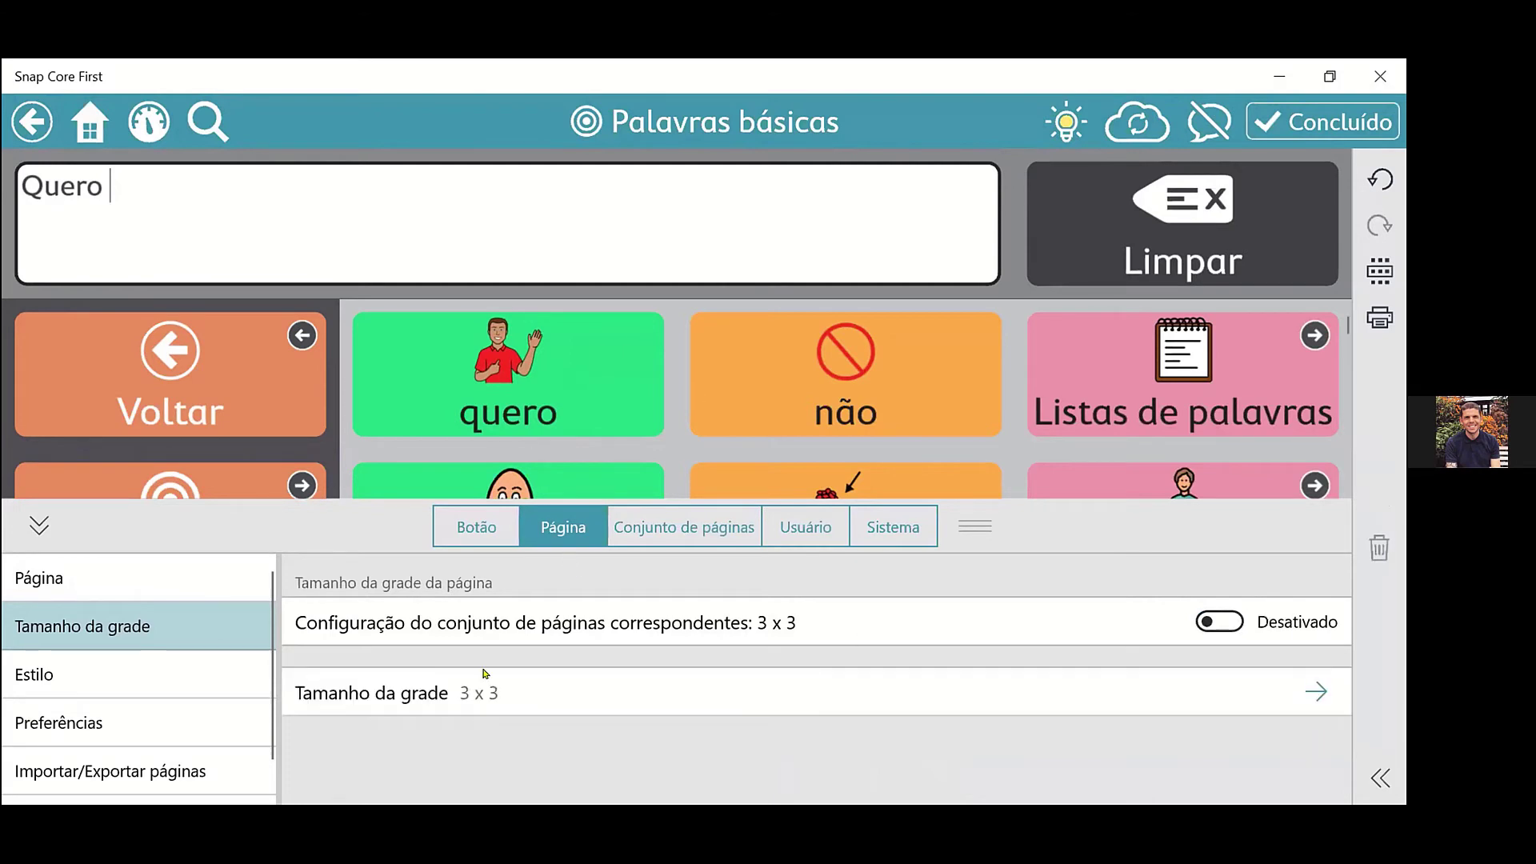
left_click(477, 695)
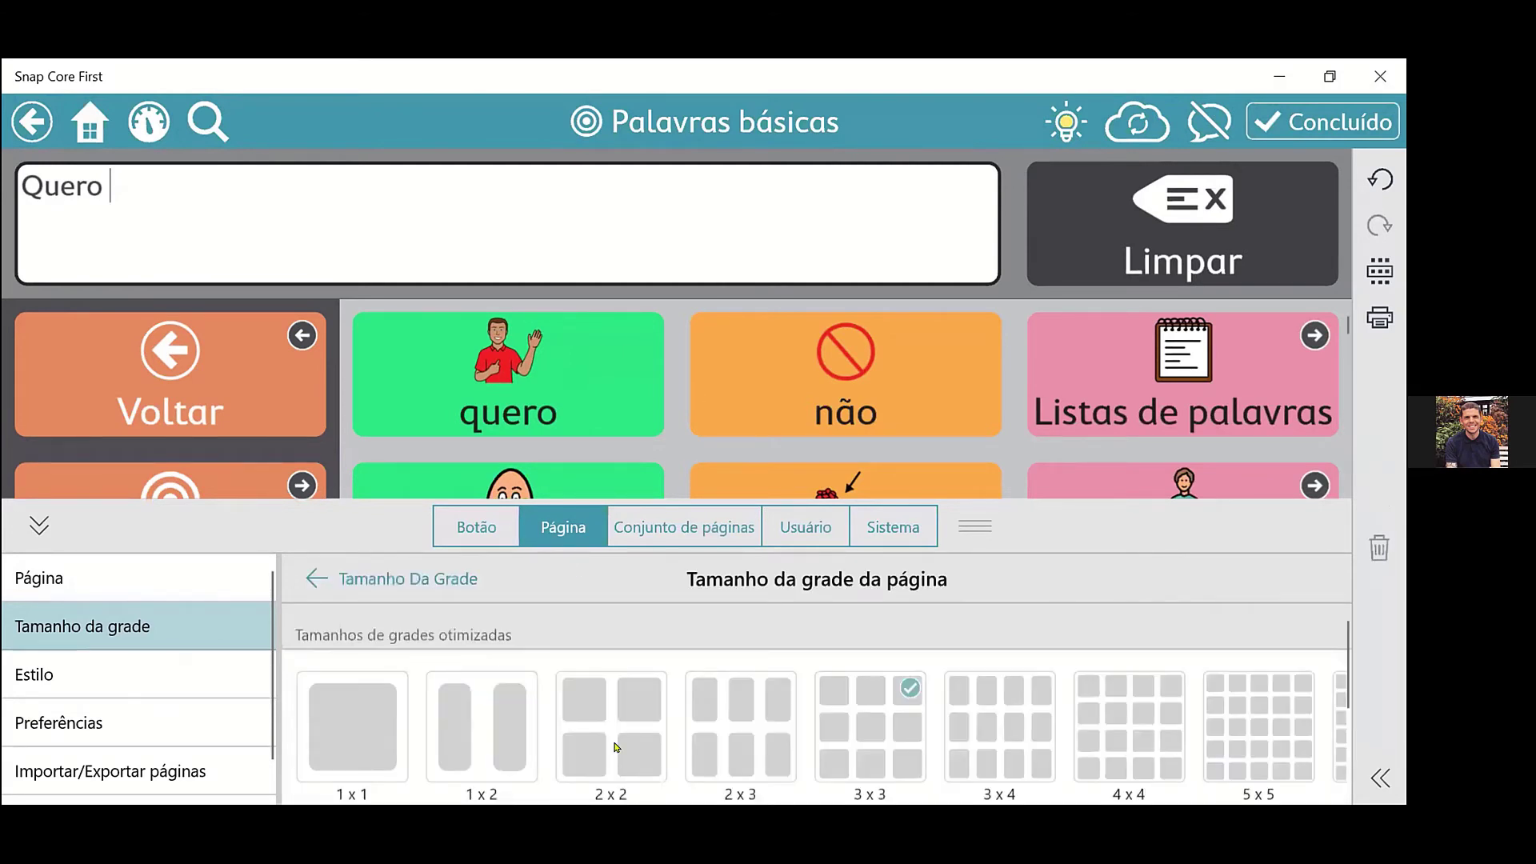
left_click(627, 723)
left_click(1329, 116)
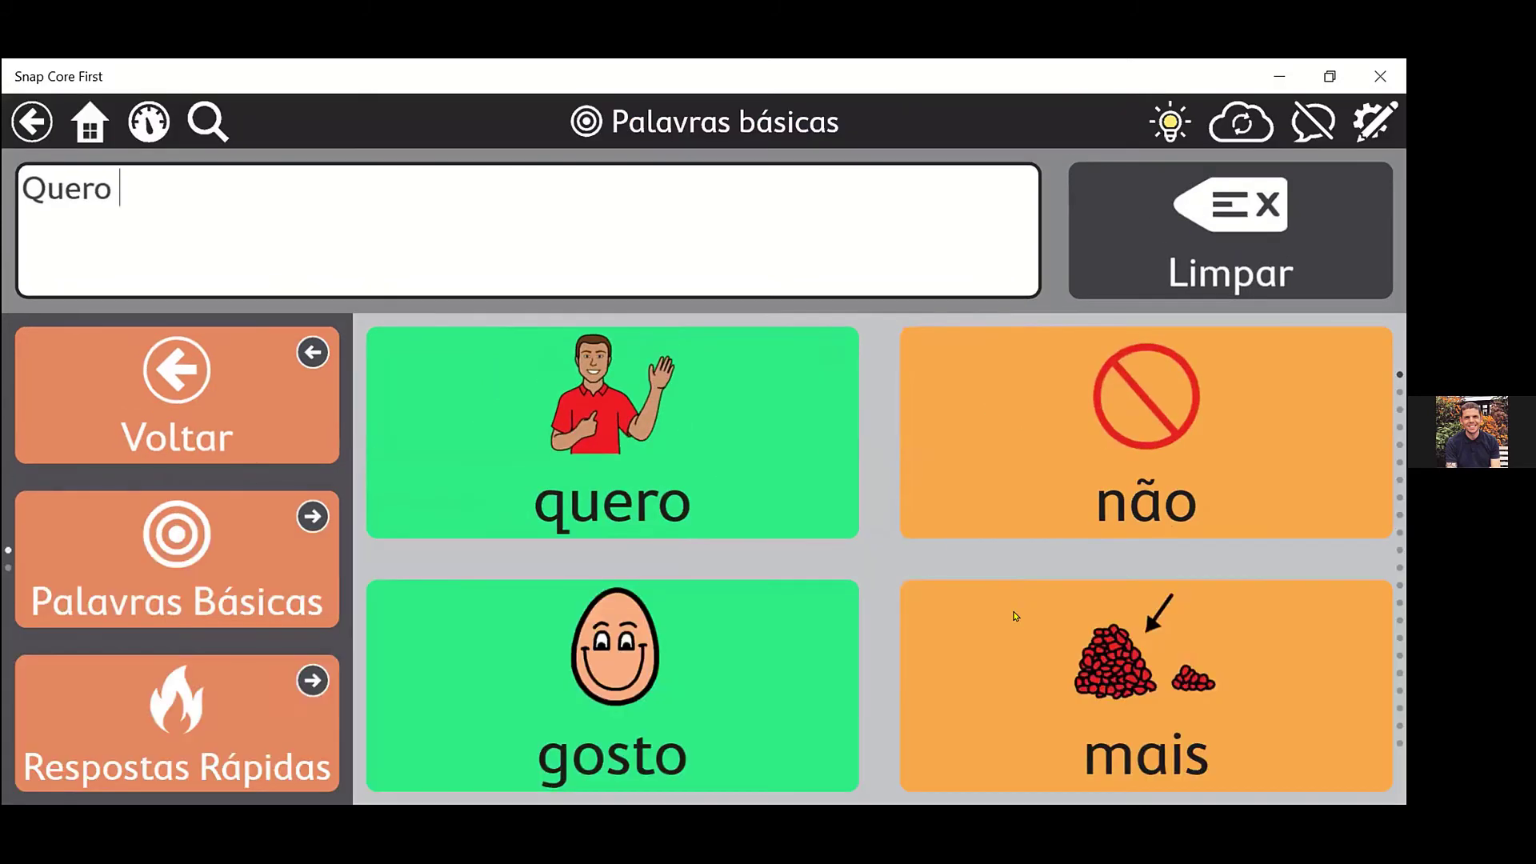
Step: Visit Respostas Rápidas, return to Palavras básicas and switch editing back on
left_click(250, 723)
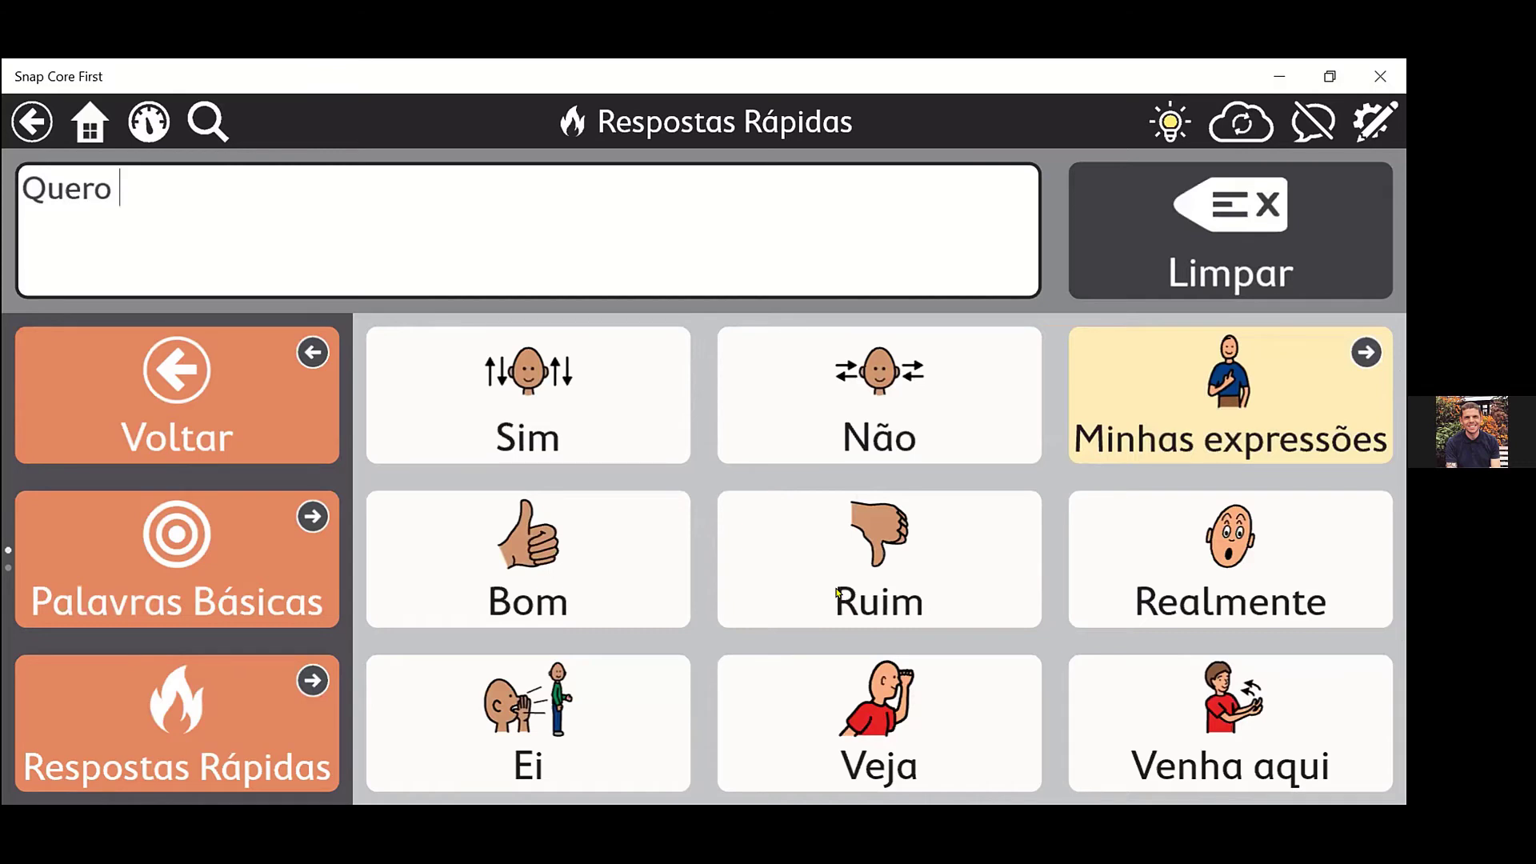
left_click(252, 544)
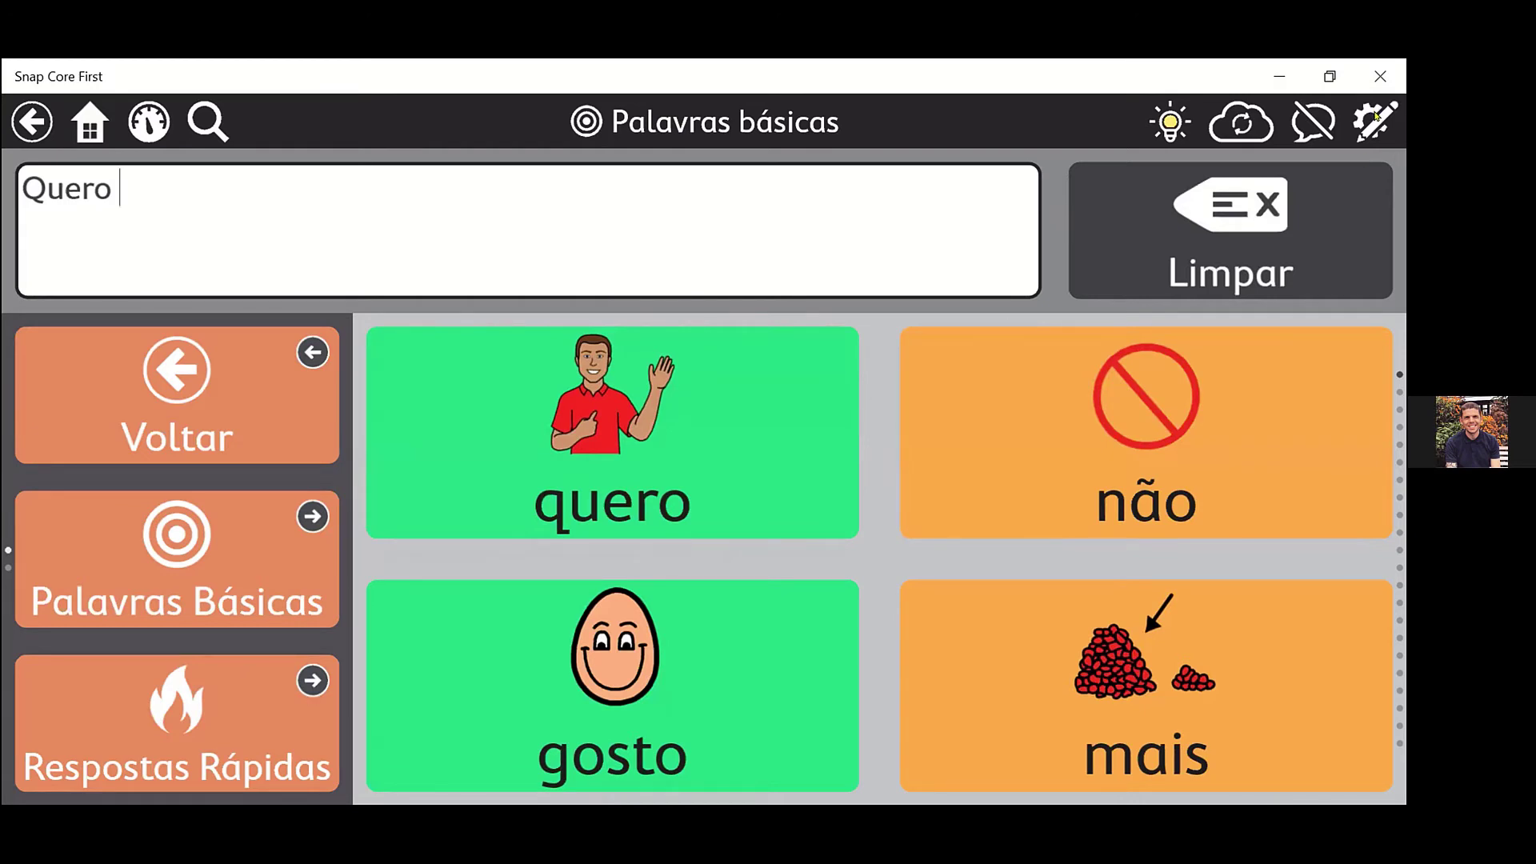
left_click(1375, 118)
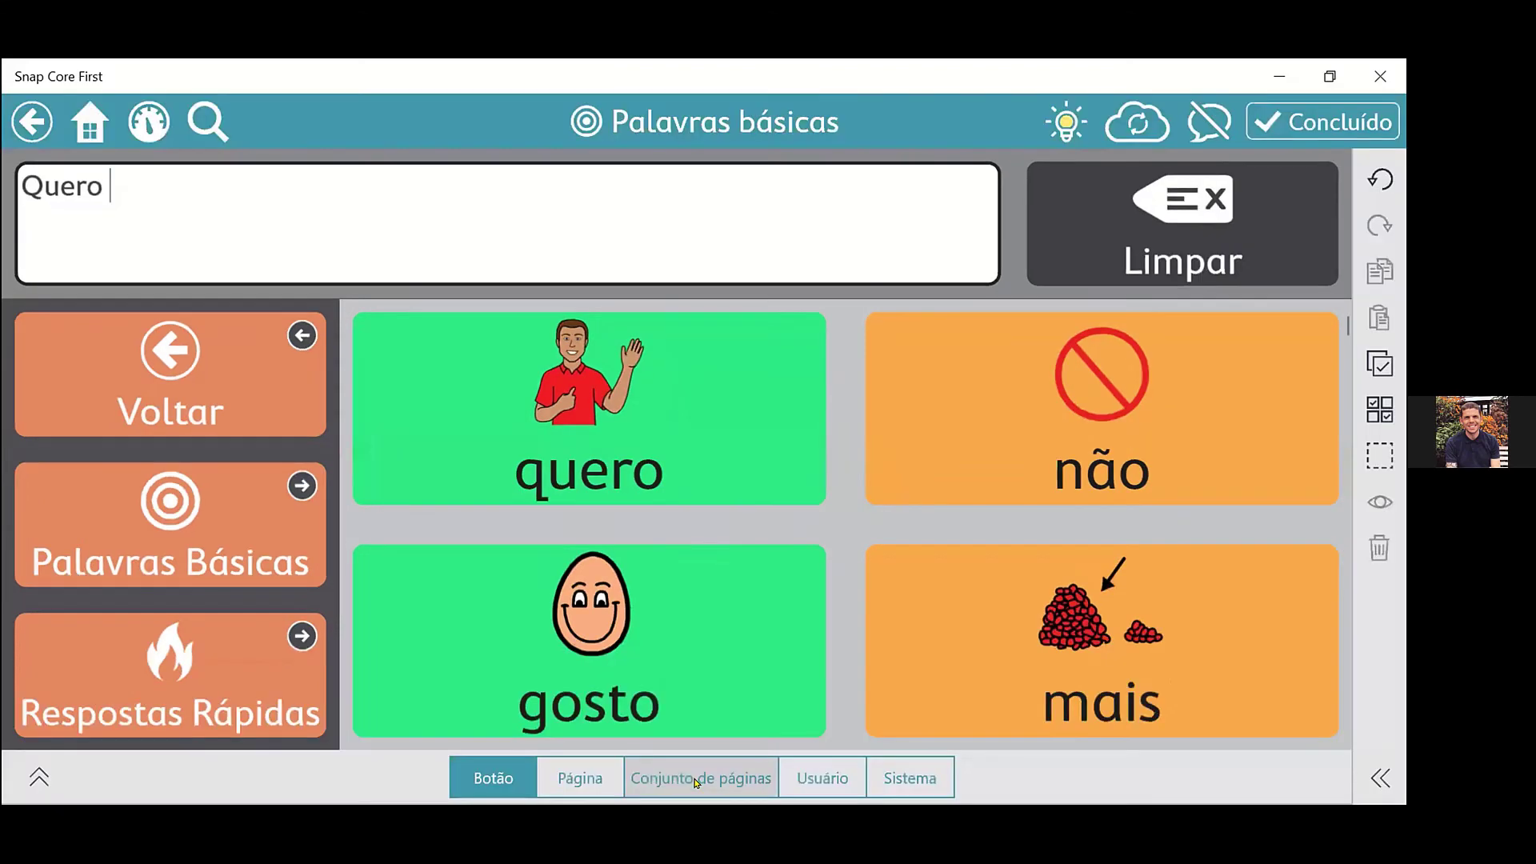
Step: Set the page set's grid size to 8 x 10
left_click(695, 782)
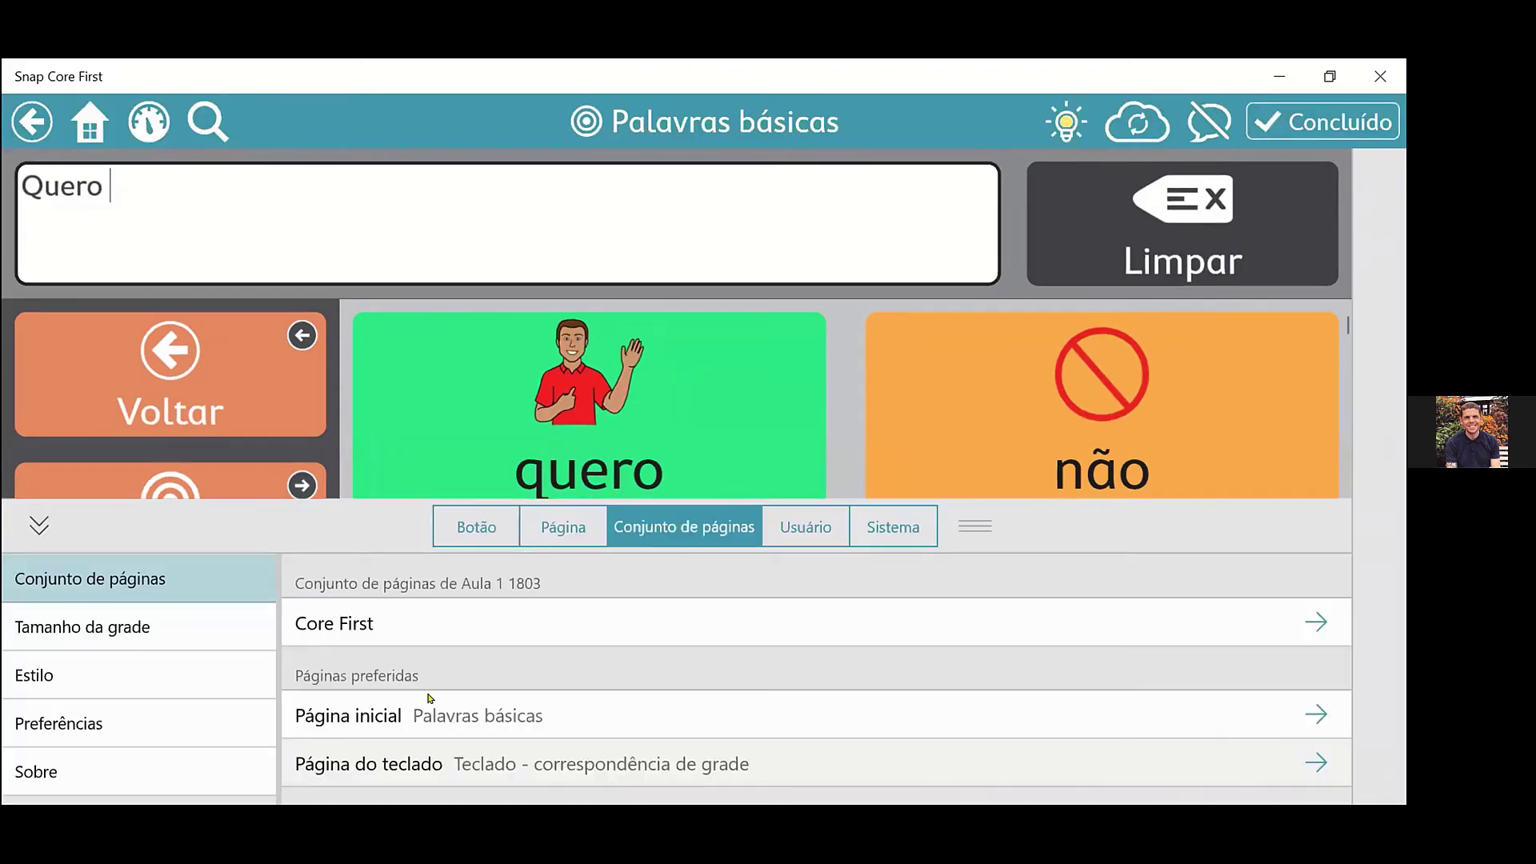
left_click(172, 626)
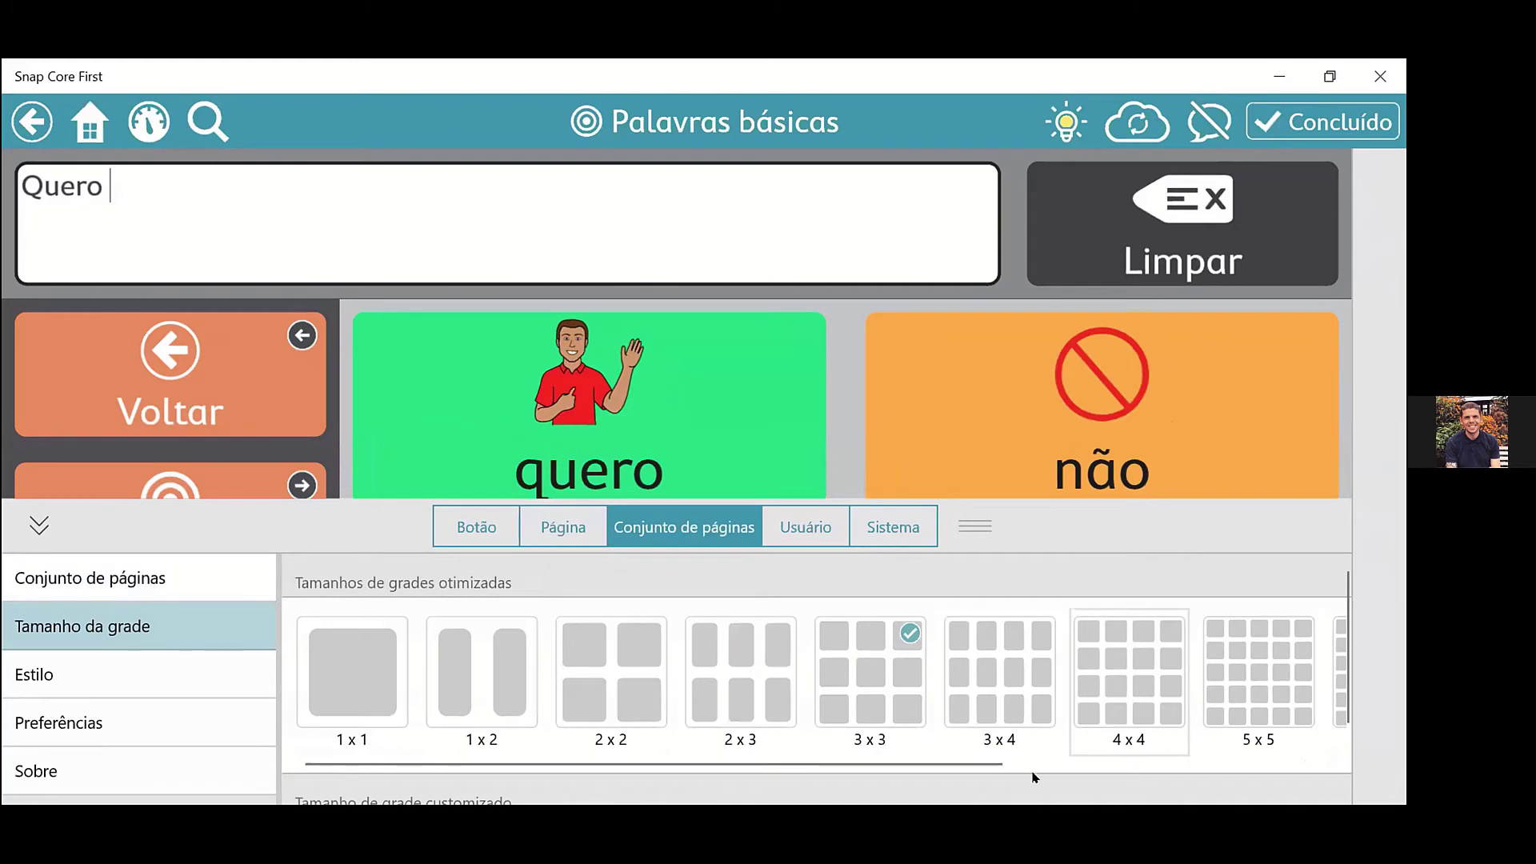
scroll(1037, 766, "right", 5)
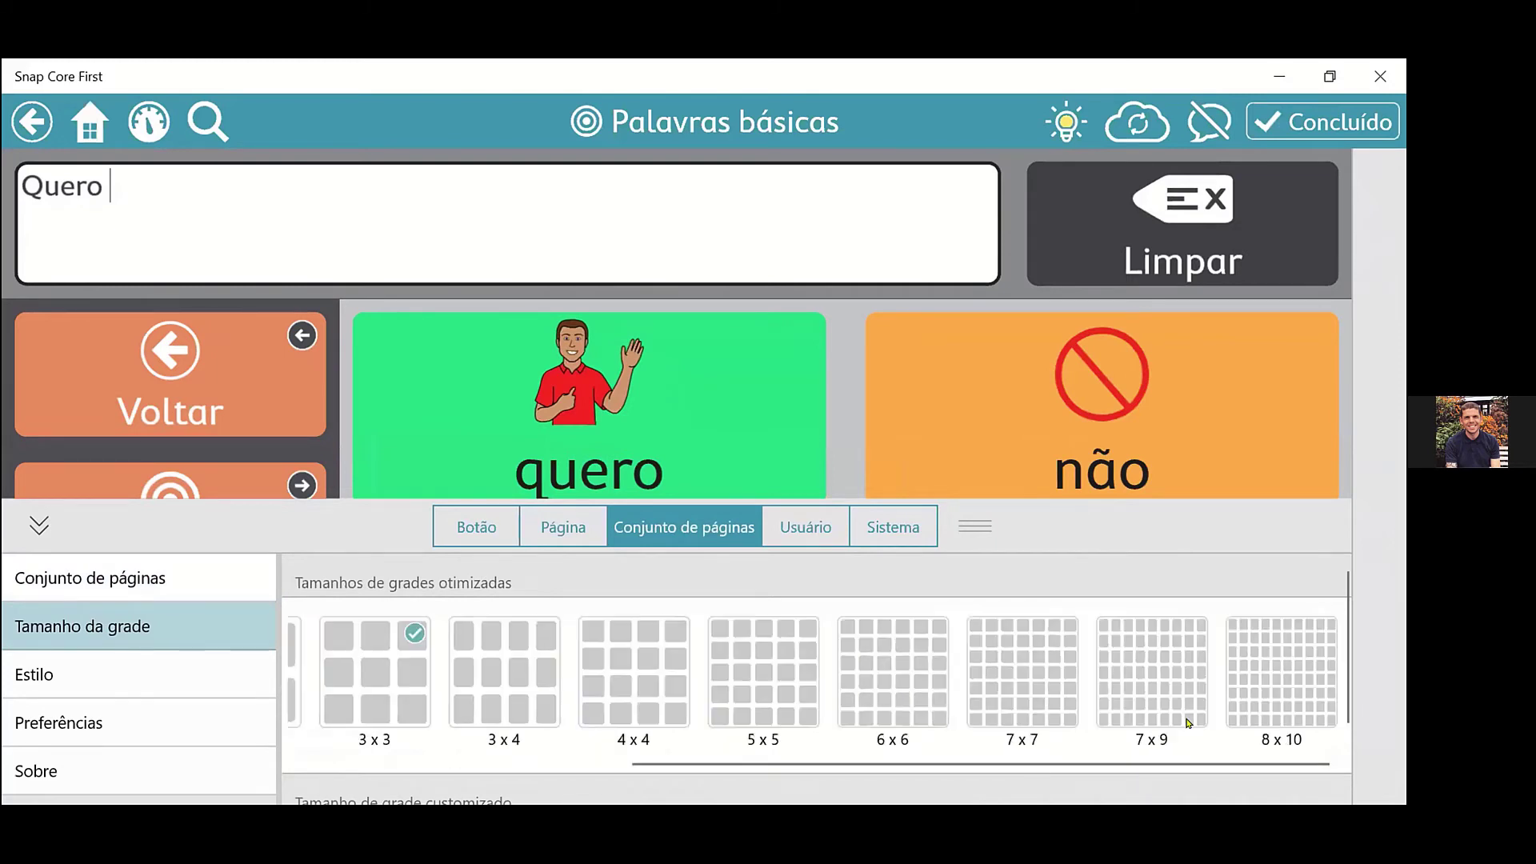
left_click(1284, 677)
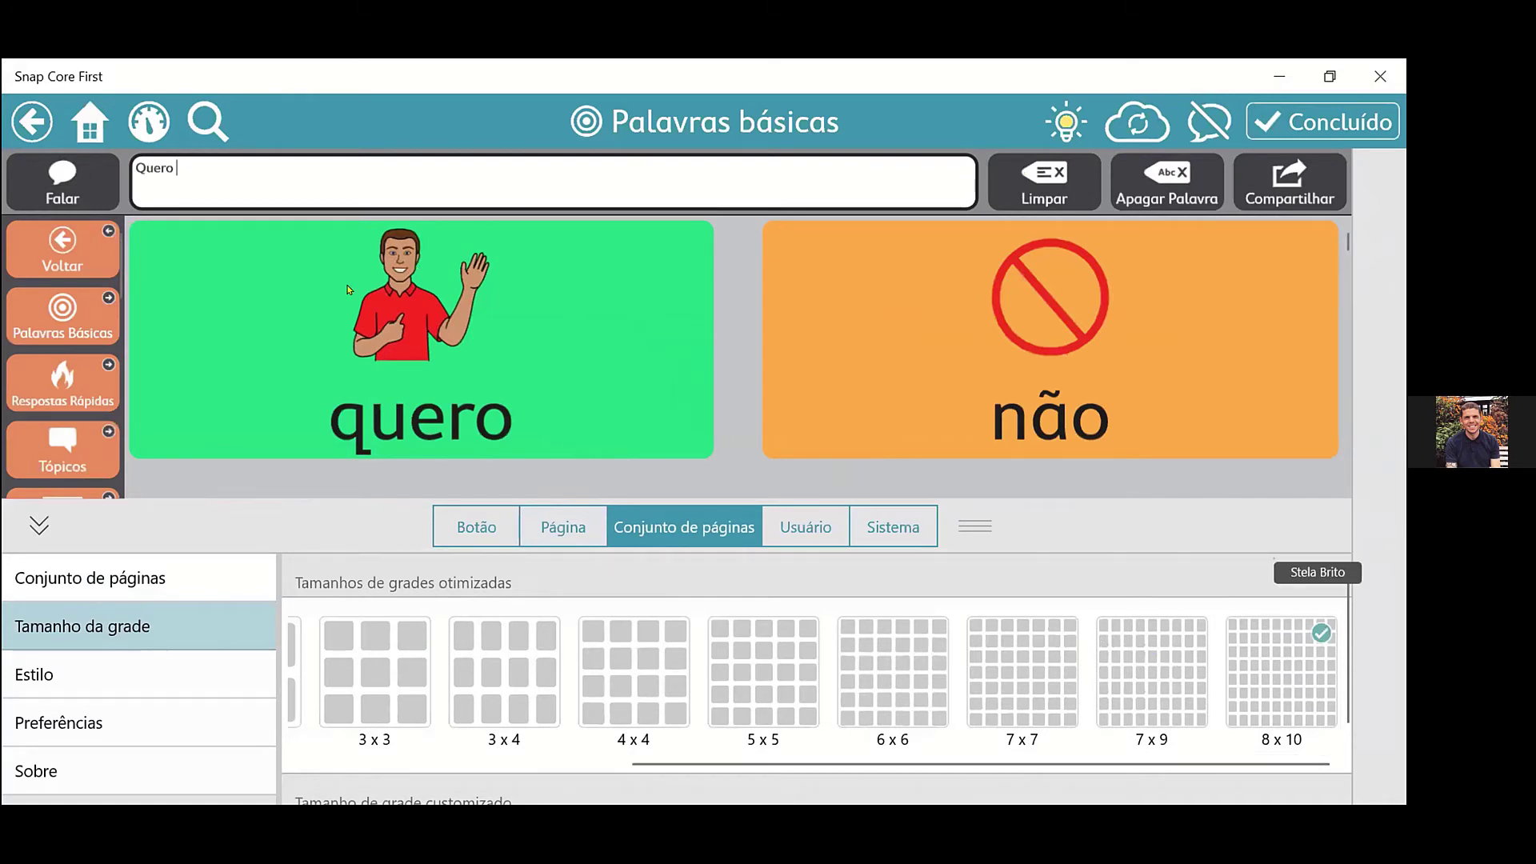
Step: Make Palavras básicas follow the page set's 8 x 10 grid again and finish editing
left_click(570, 534)
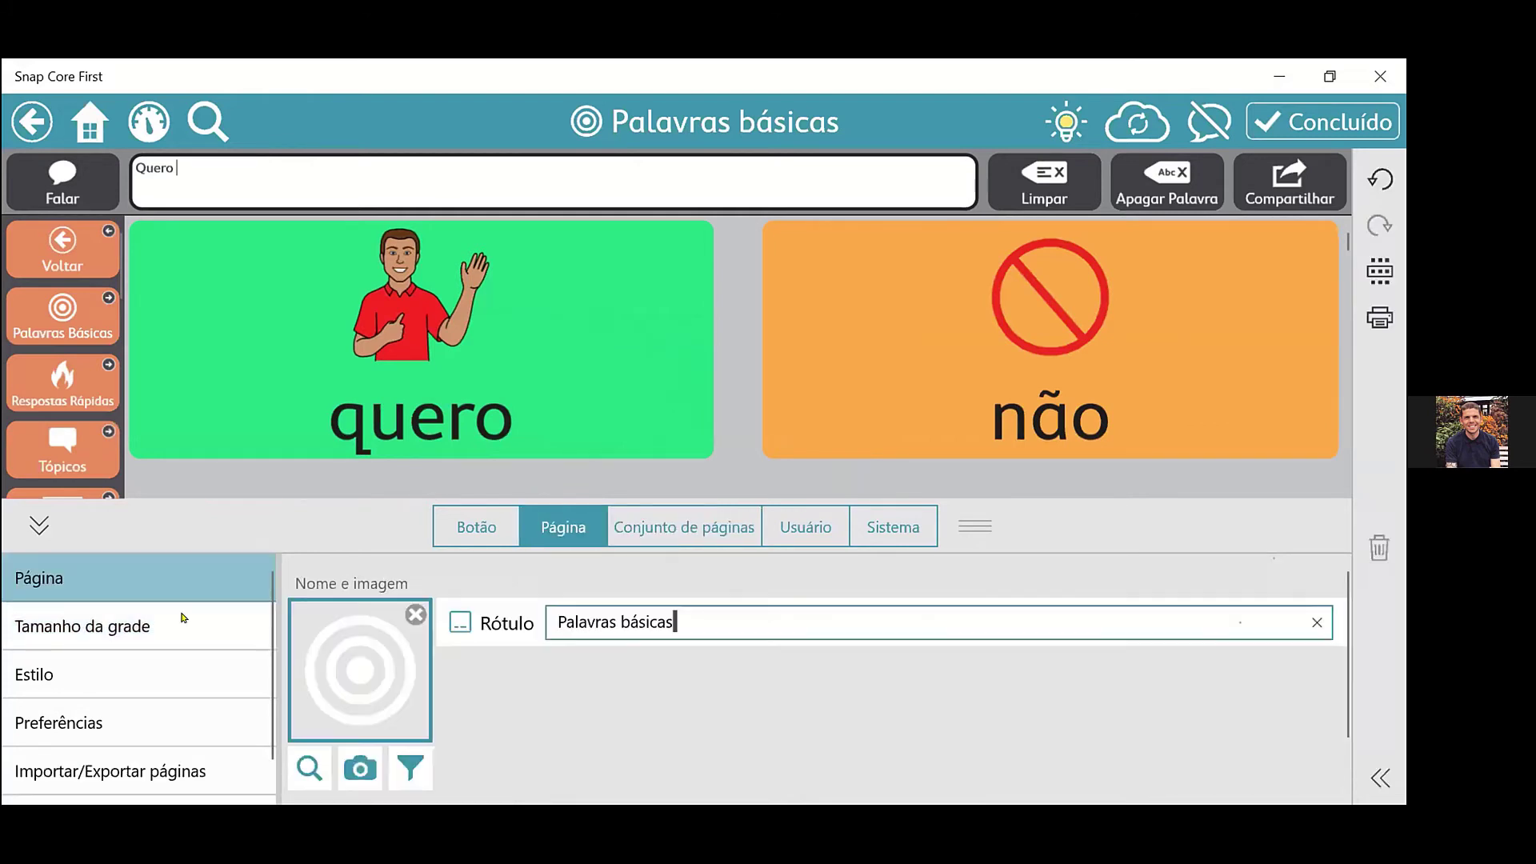
left_click(168, 637)
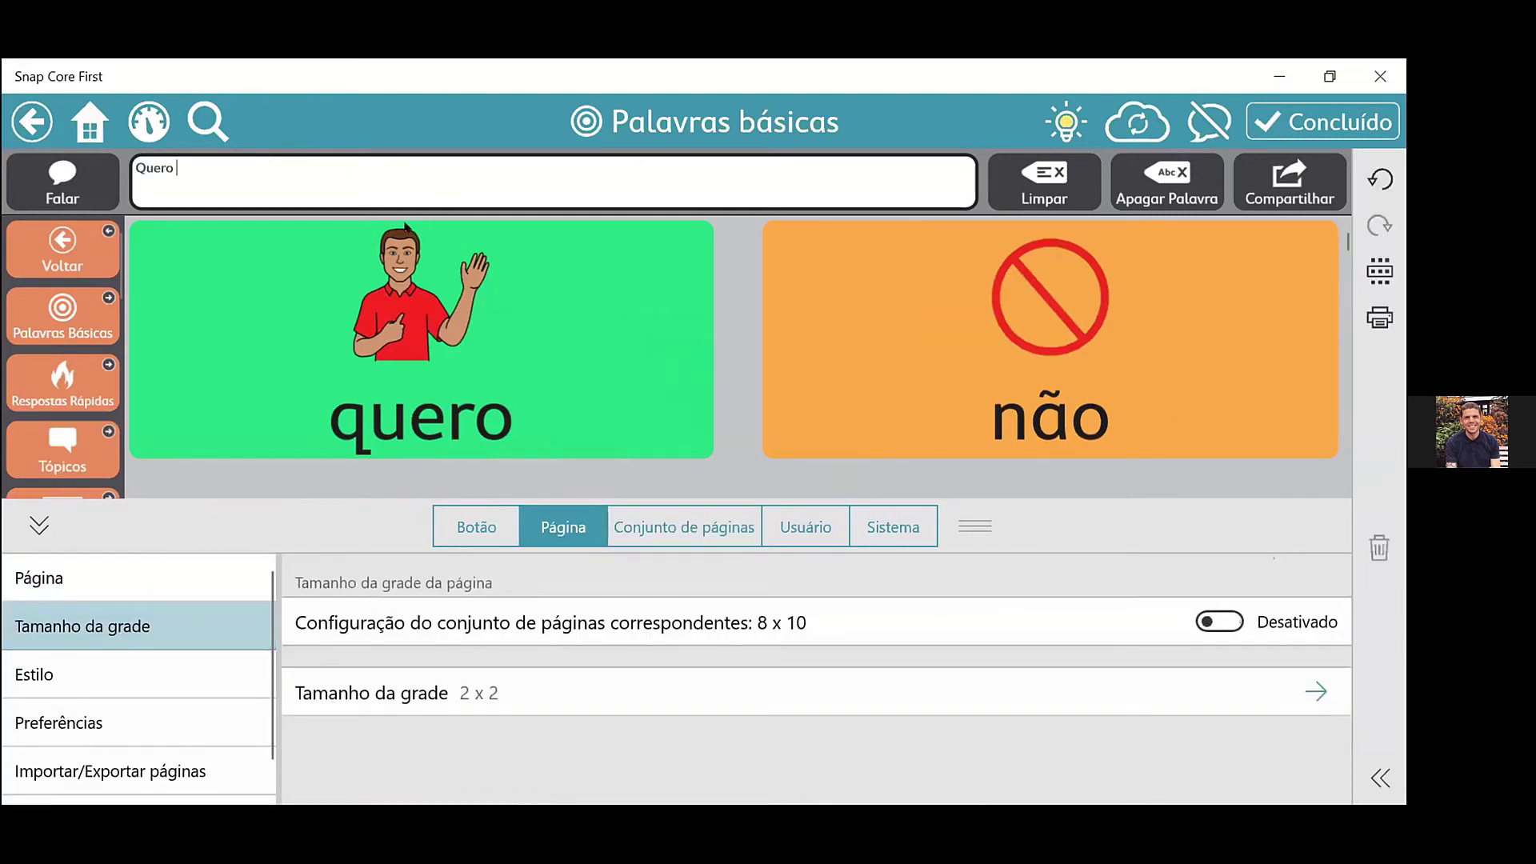
left_click(1222, 627)
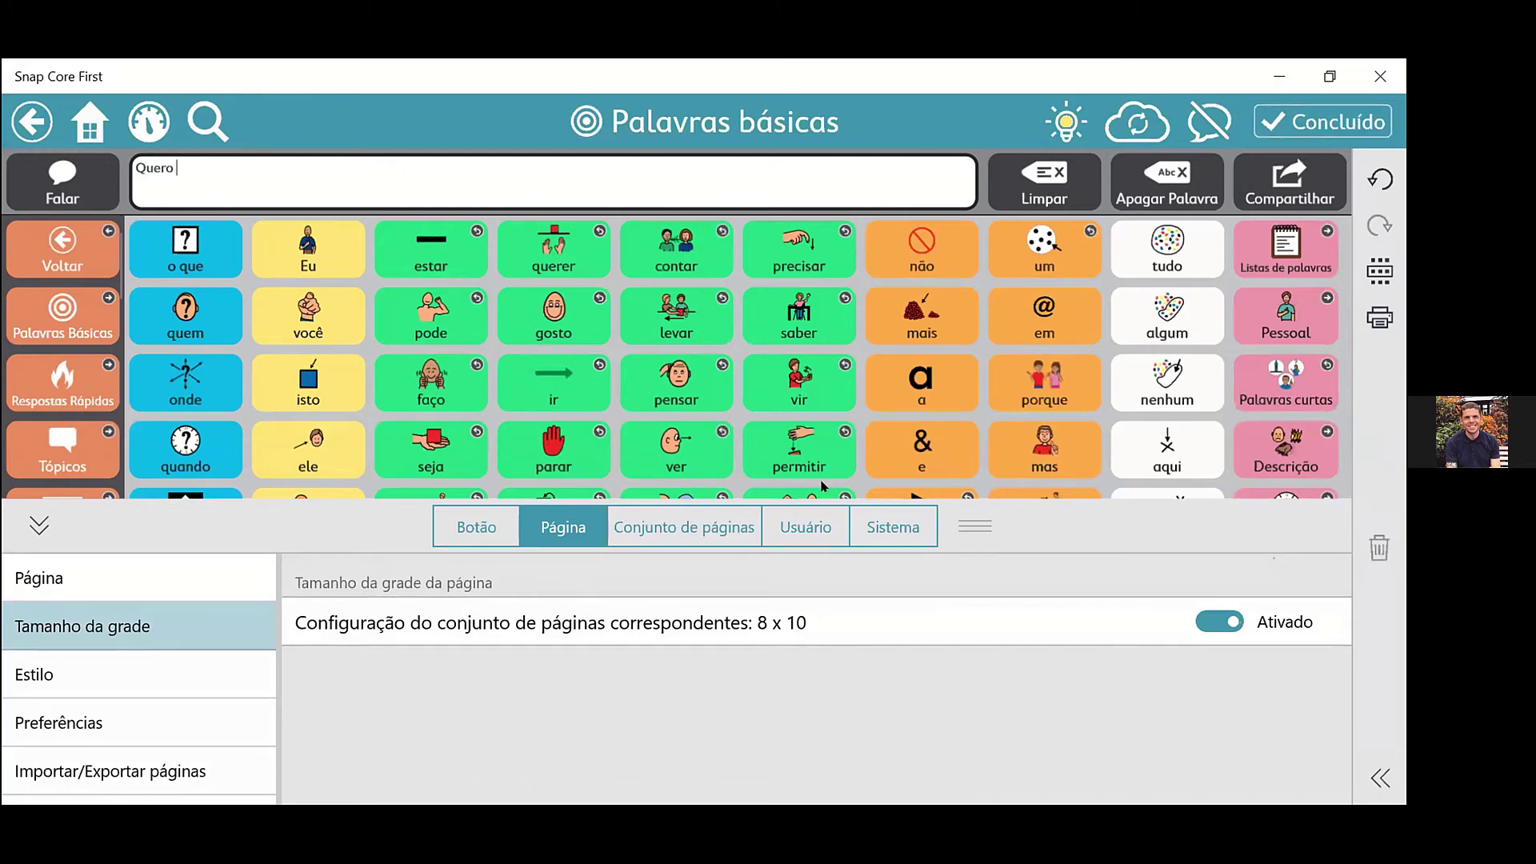
left_click(1323, 121)
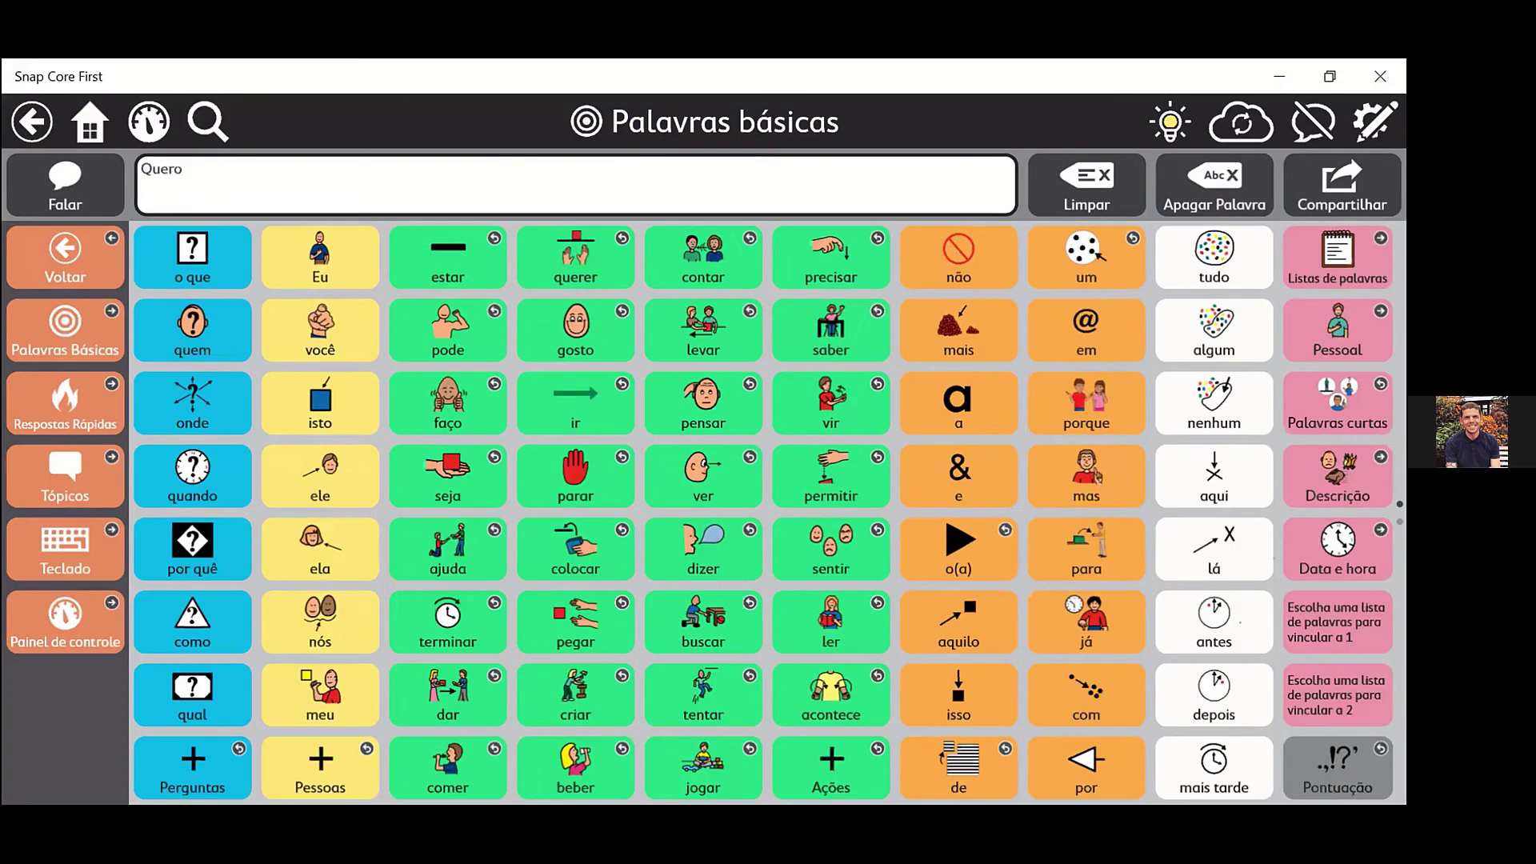
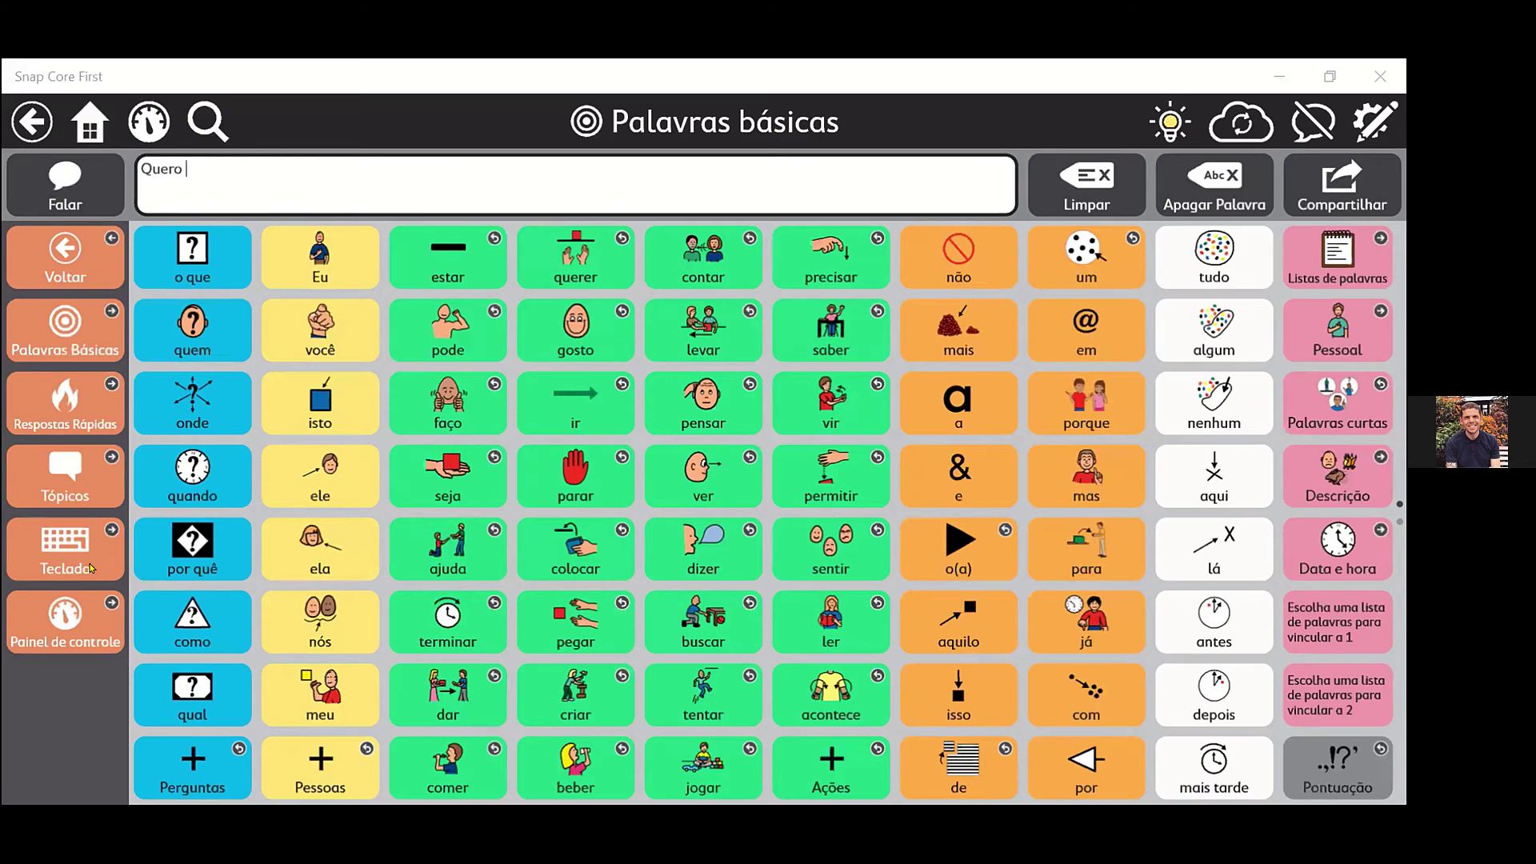
left_click(75, 472)
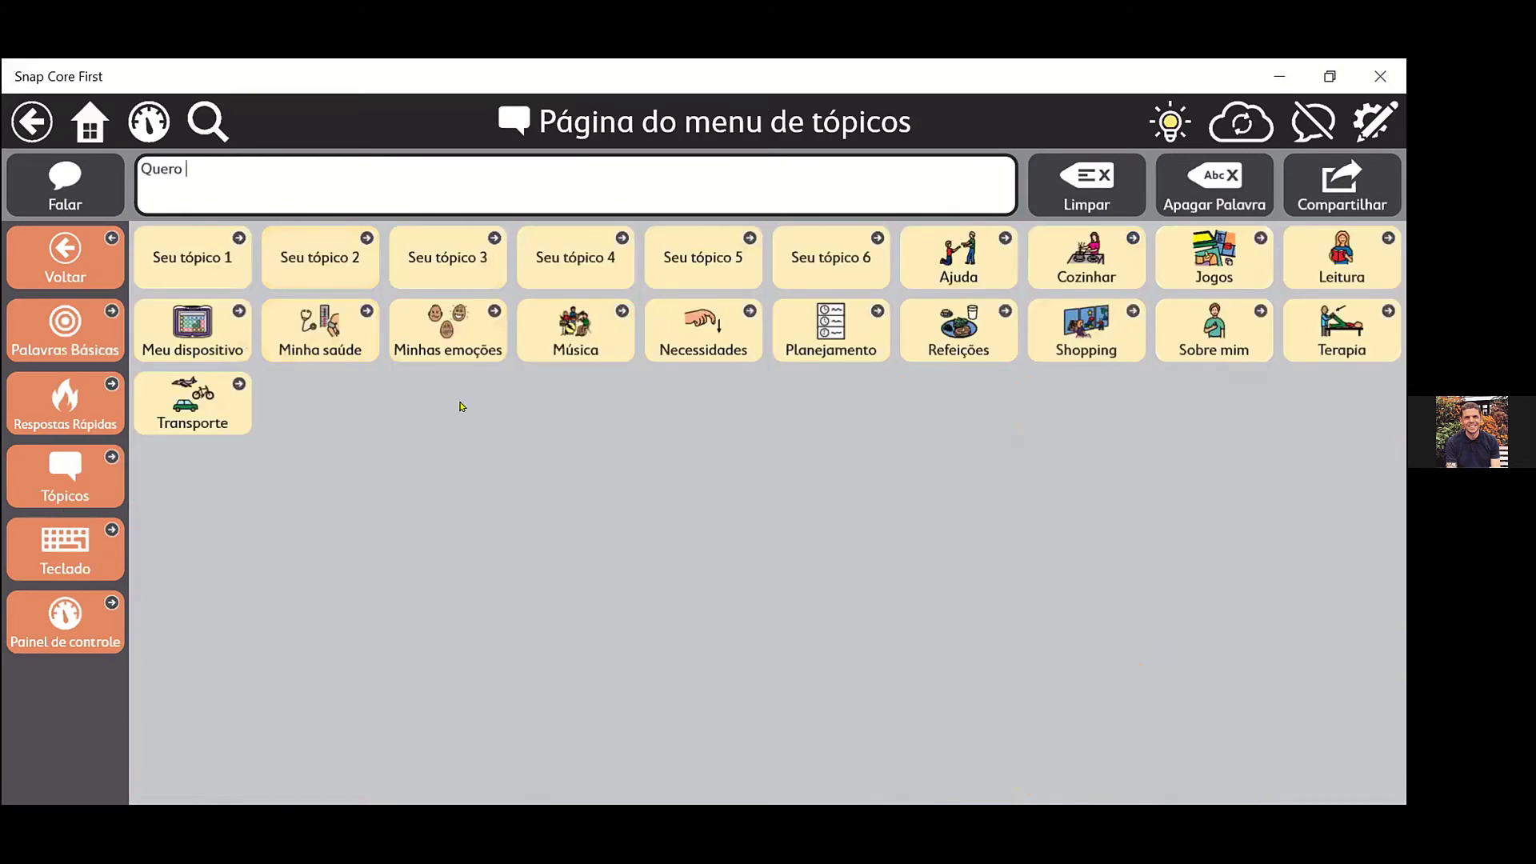
left_click(322, 321)
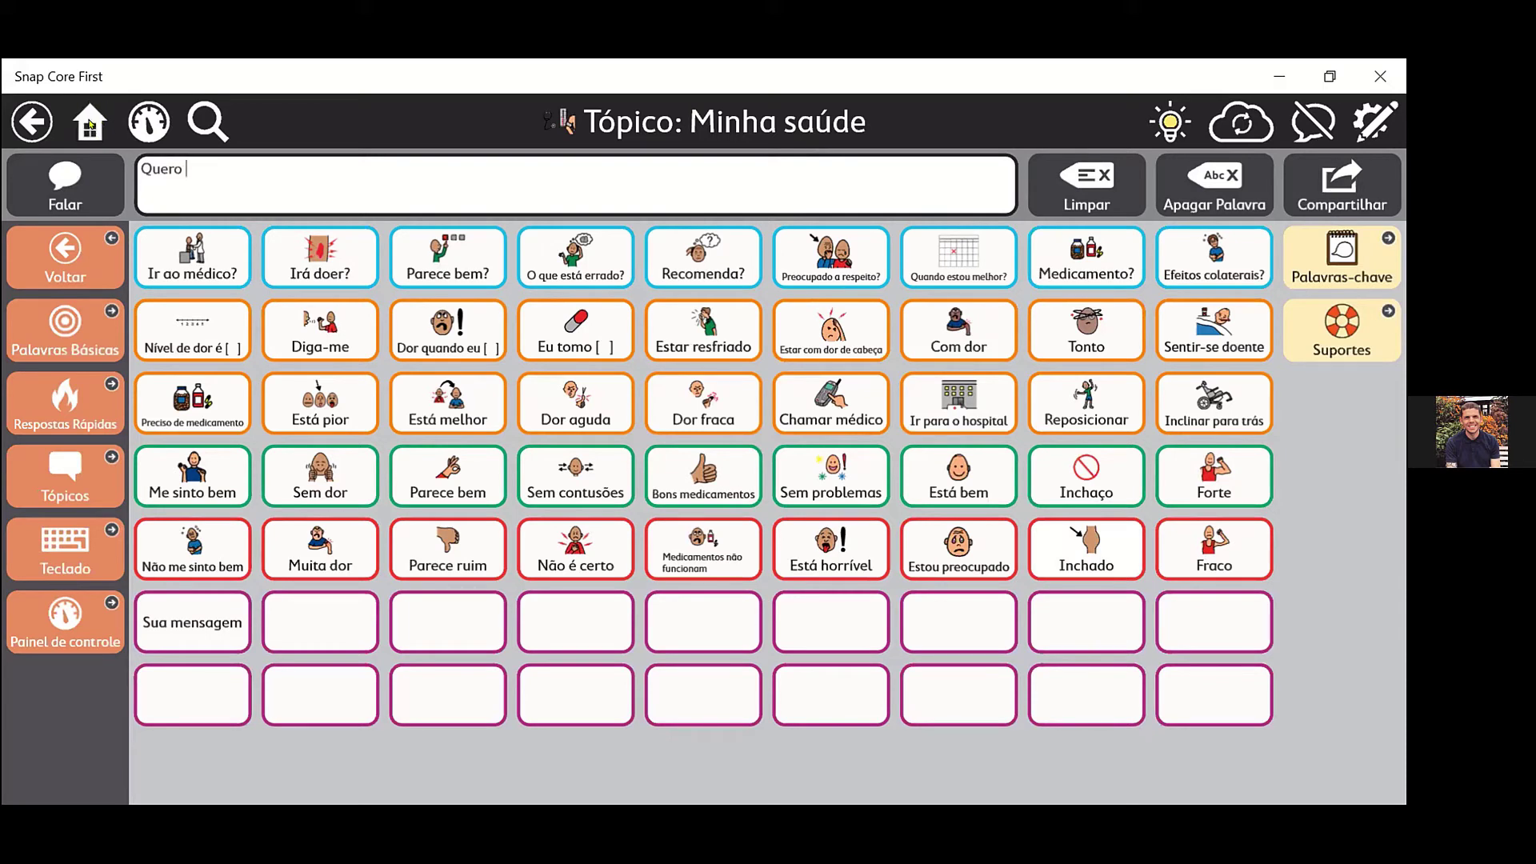
left_click(89, 124)
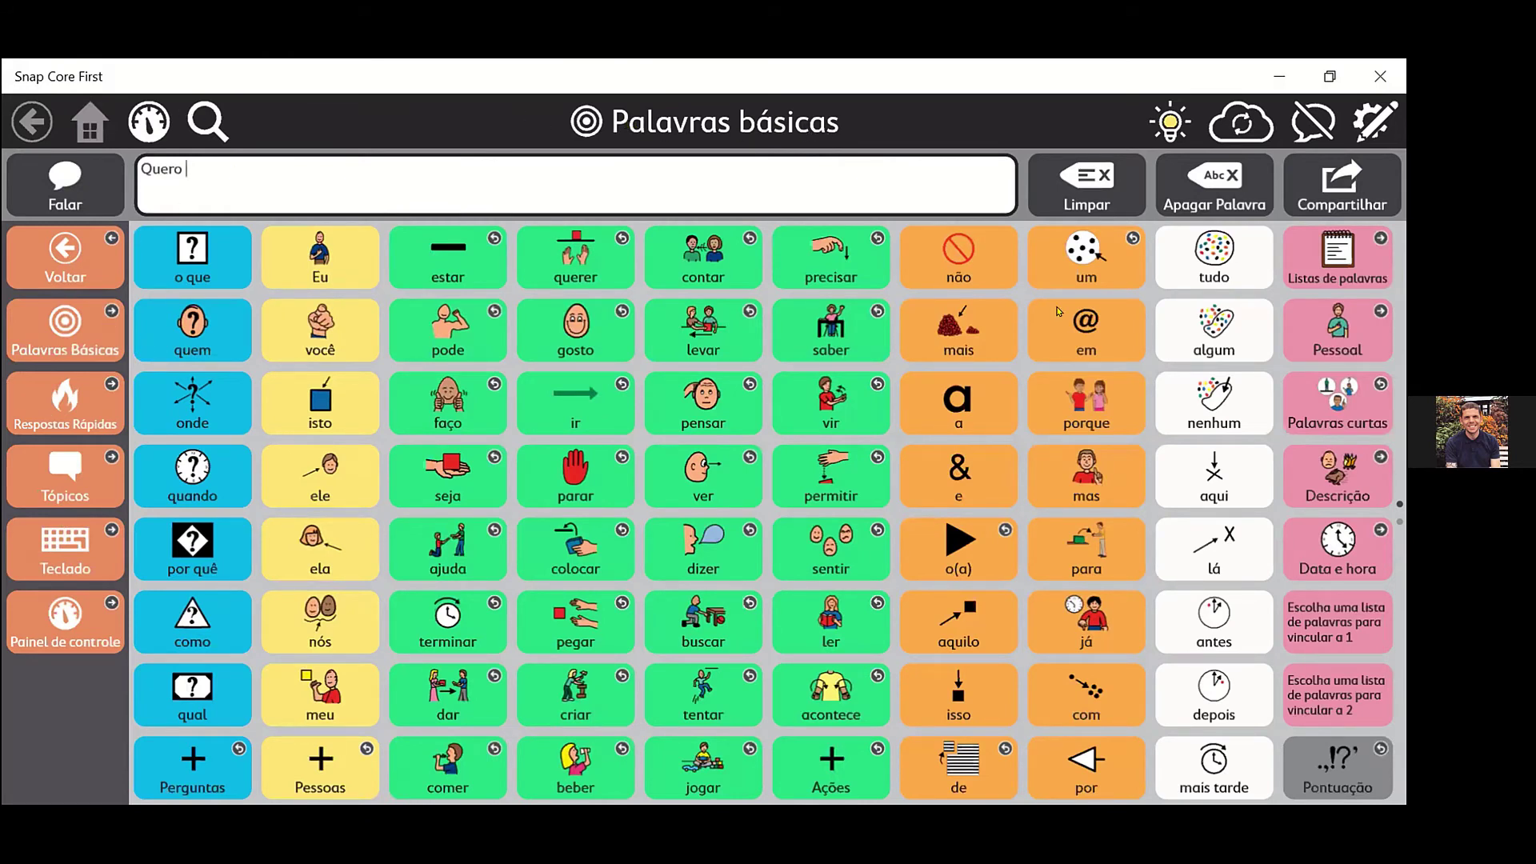
left_click(1332, 244)
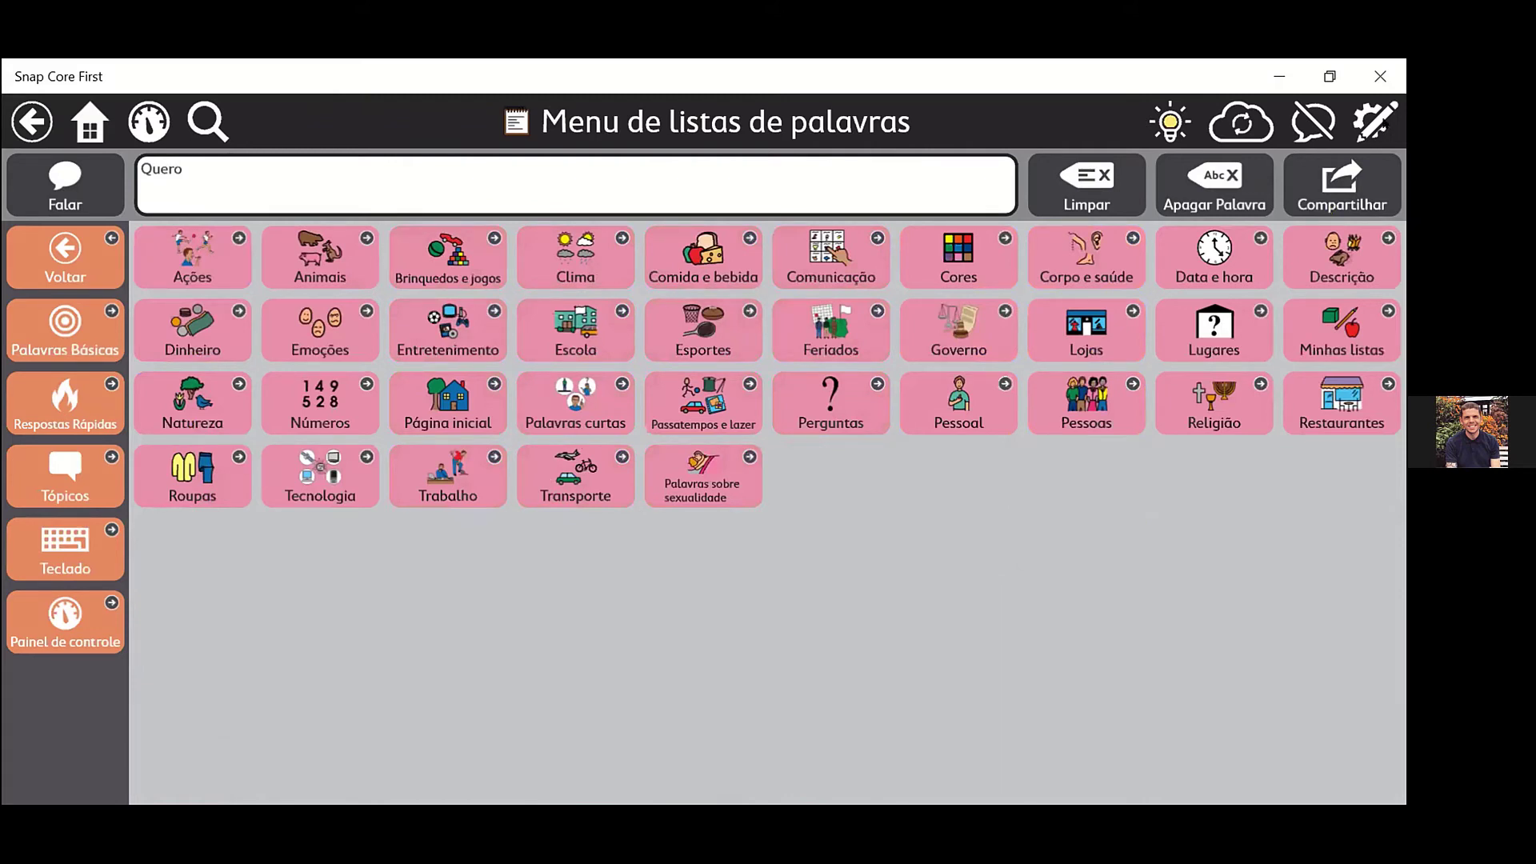
Step: Enter edit mode and switch between the Conjunto de páginas and Página settings tabs
left_click(1356, 125)
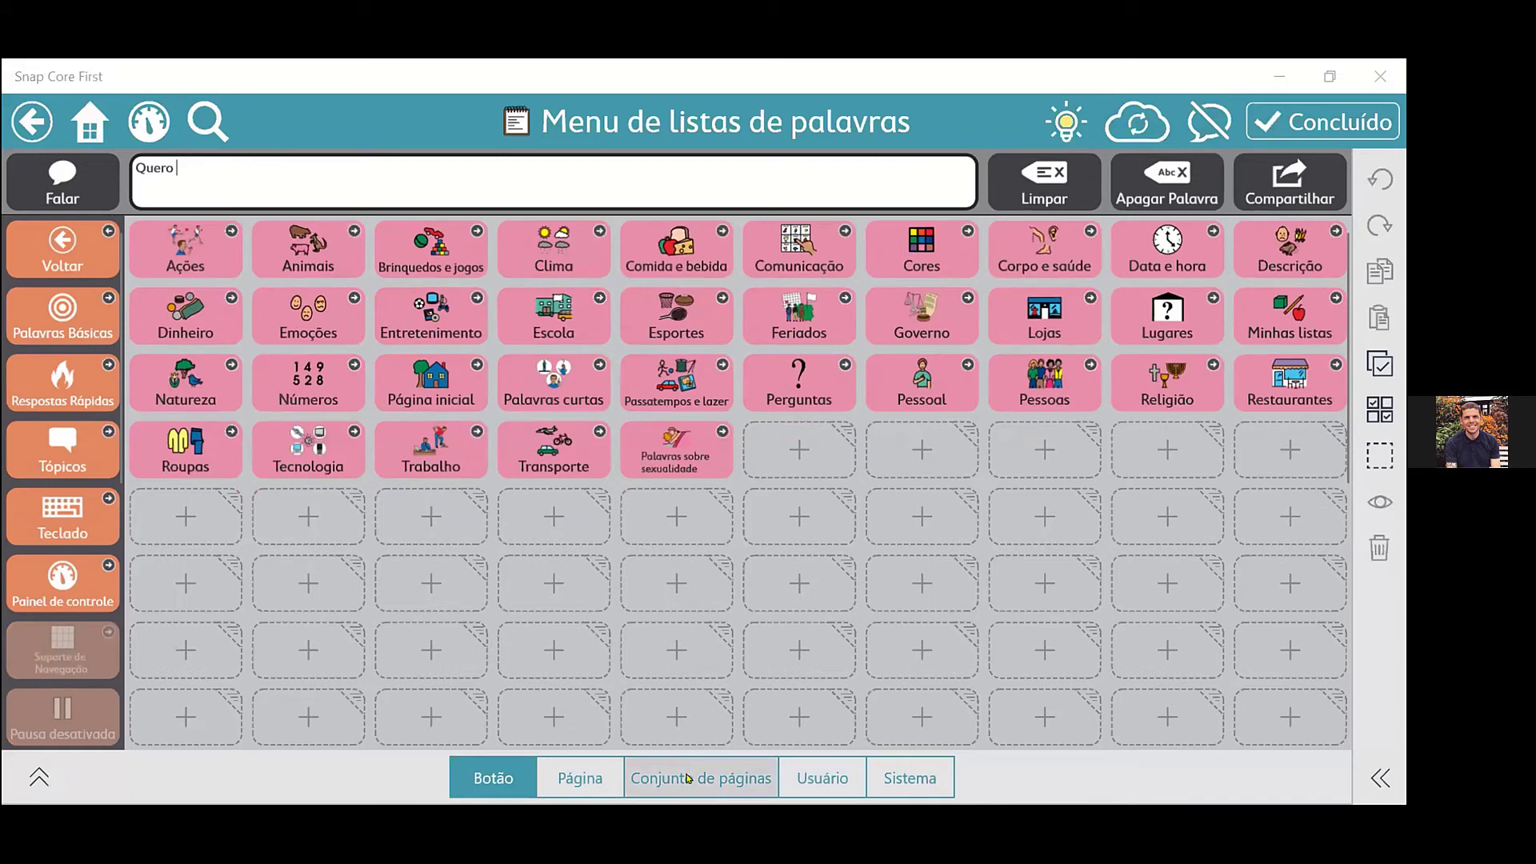
left_click(688, 778)
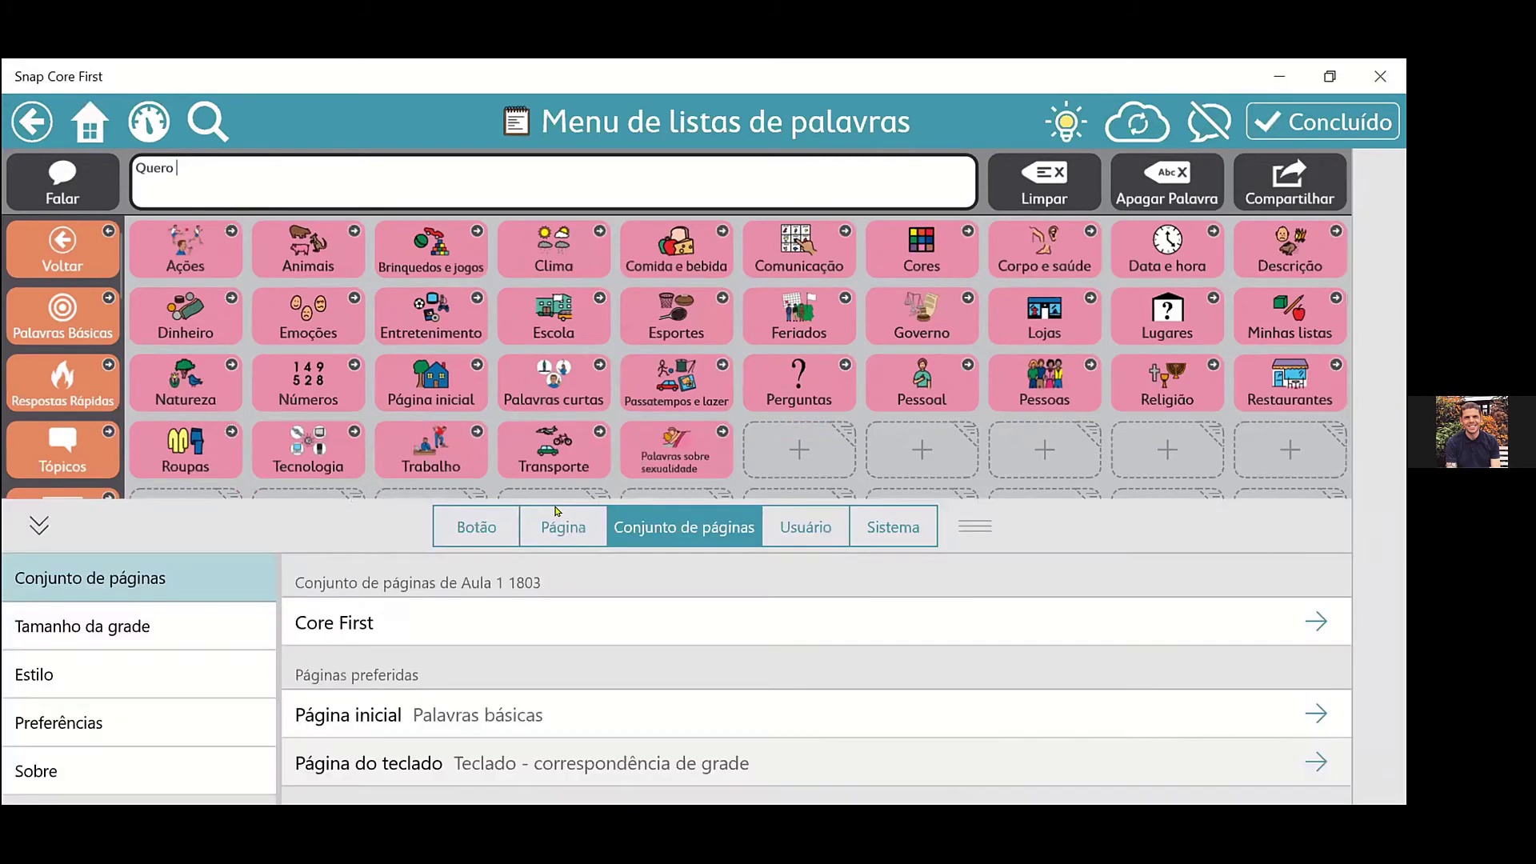
left_click(557, 522)
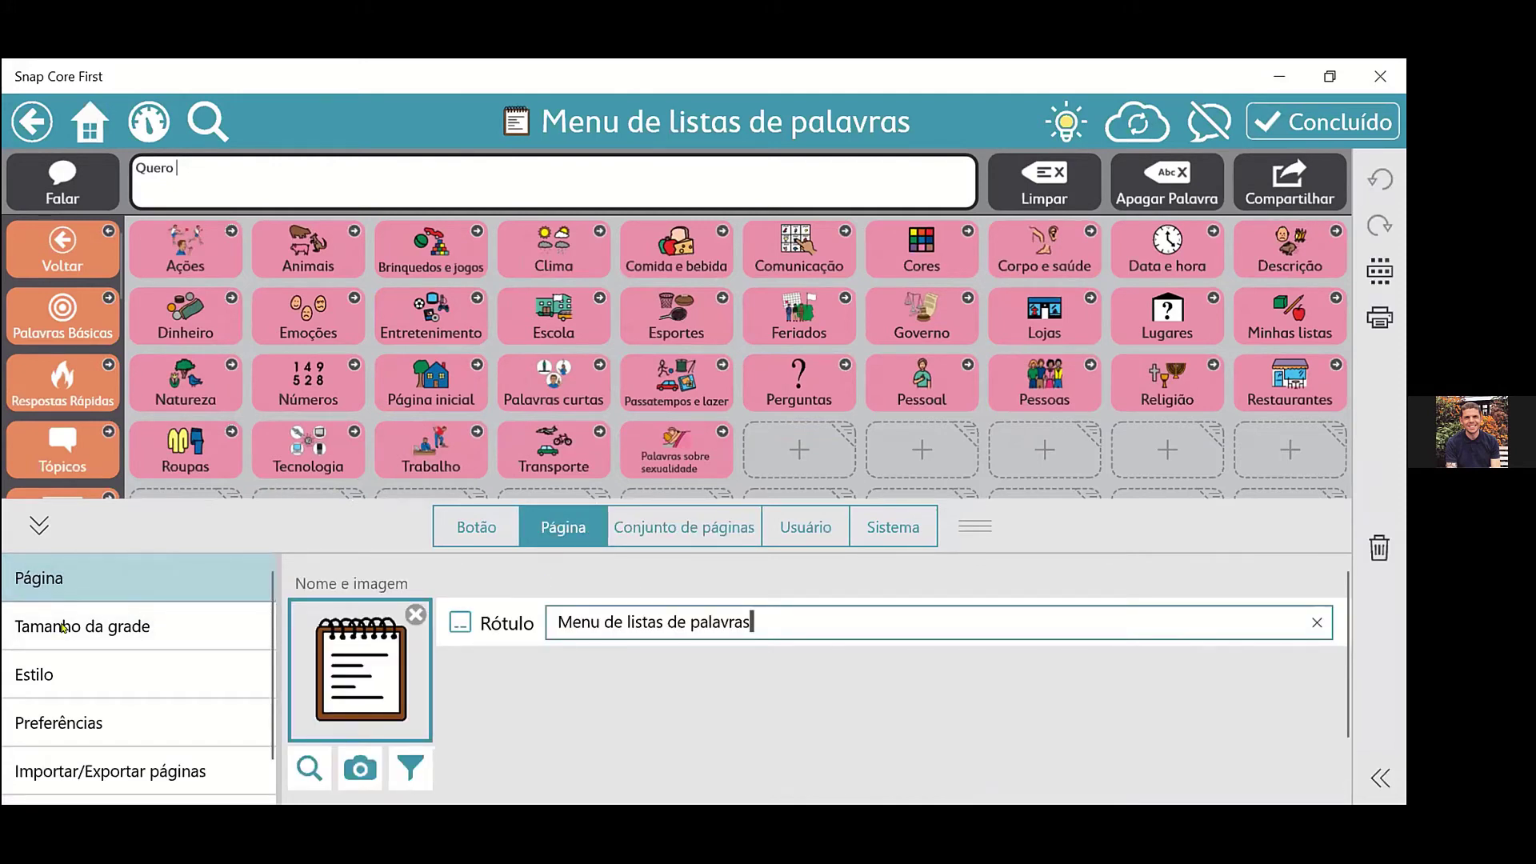
left_click(684, 527)
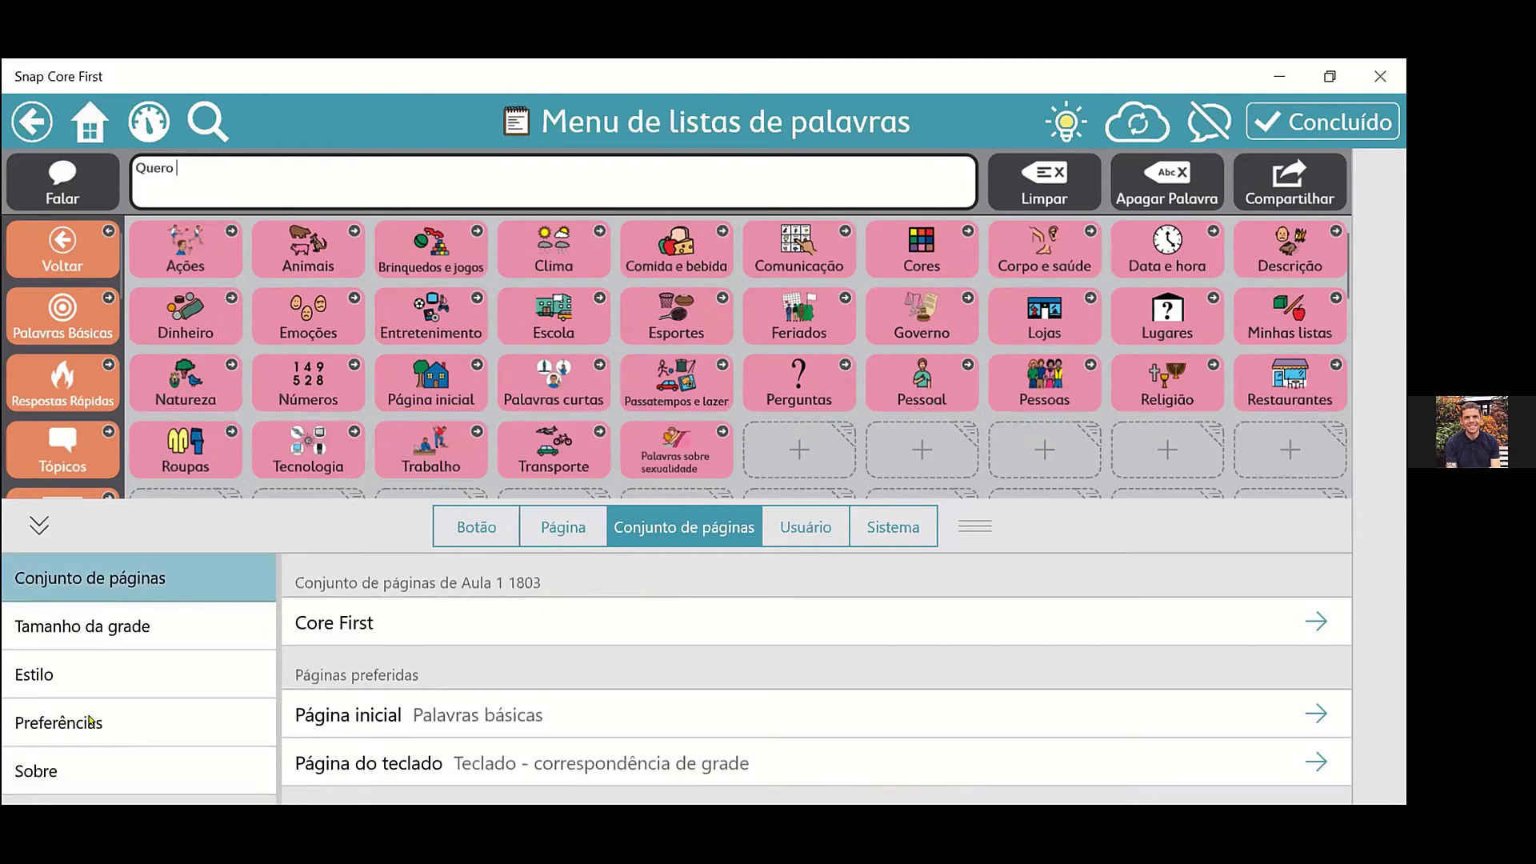
left_click(567, 525)
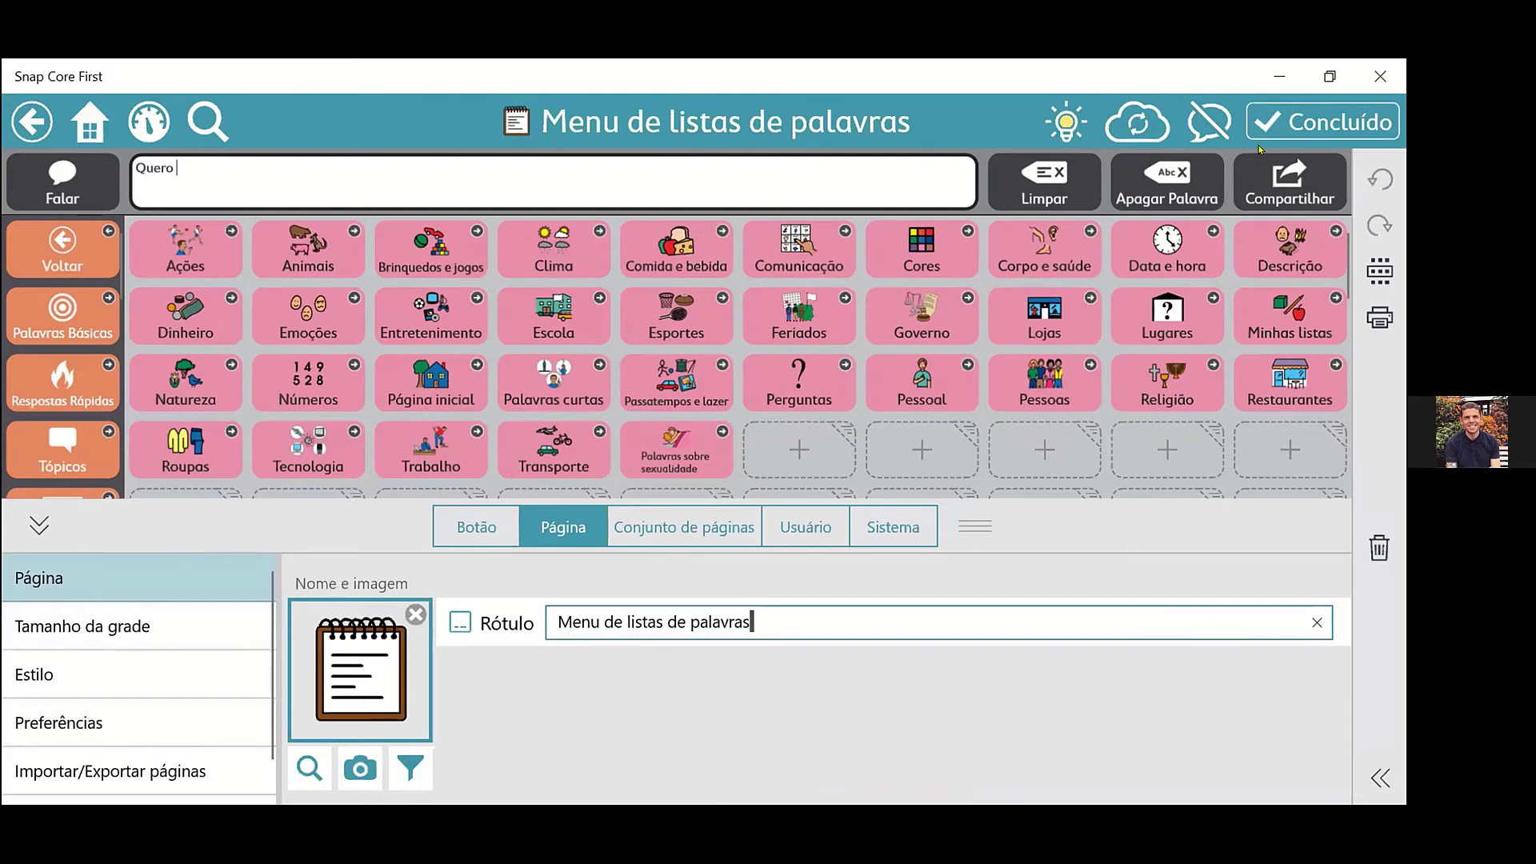
Step: Finish editing, go to the Tópicos menu and choose the Minha saúde topic
left_click(1307, 122)
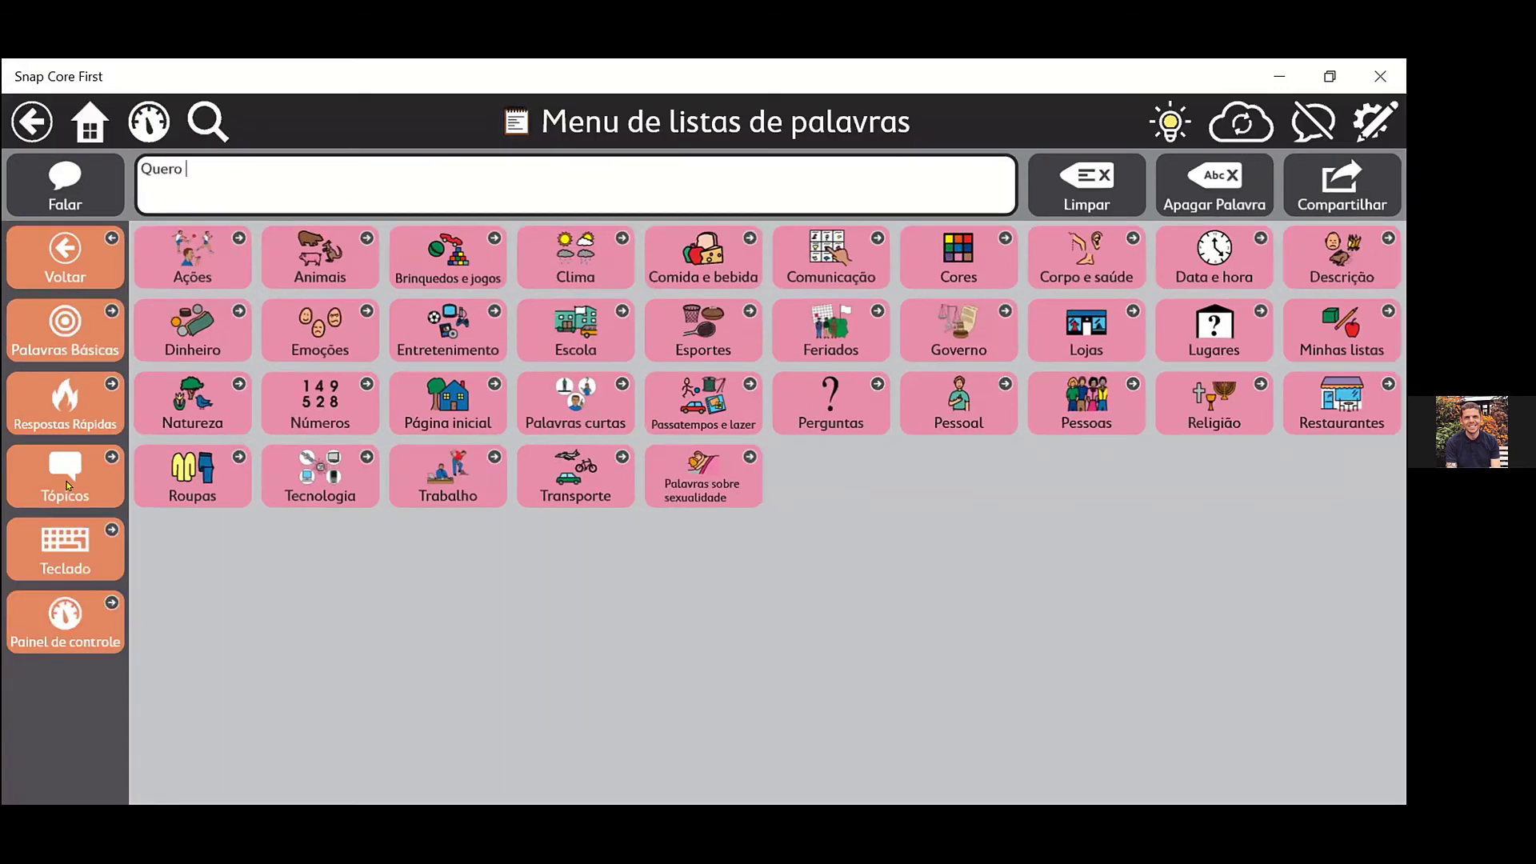
left_click(68, 486)
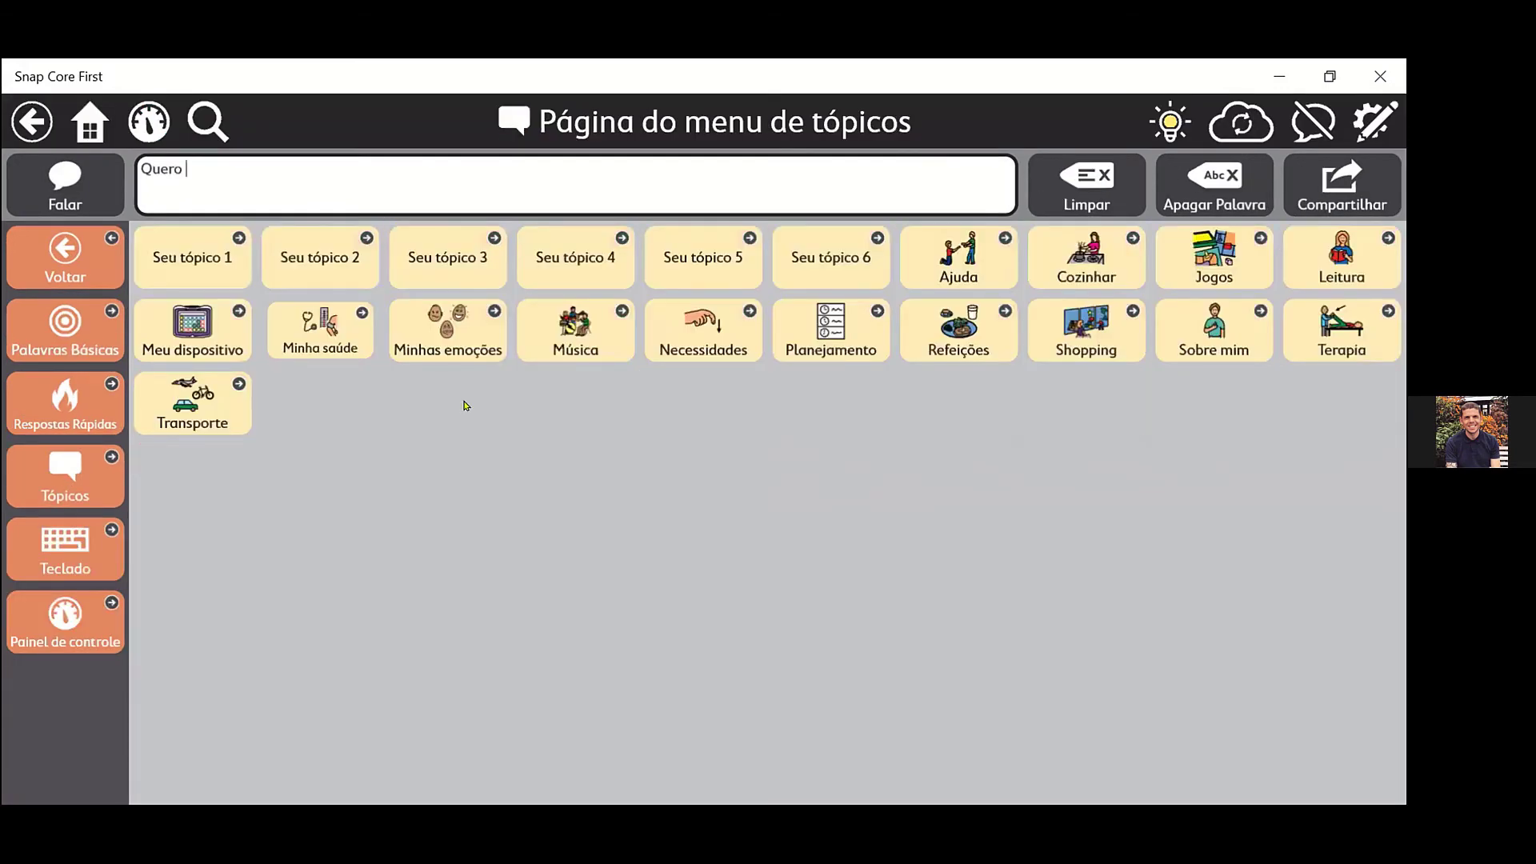
left_click(320, 329)
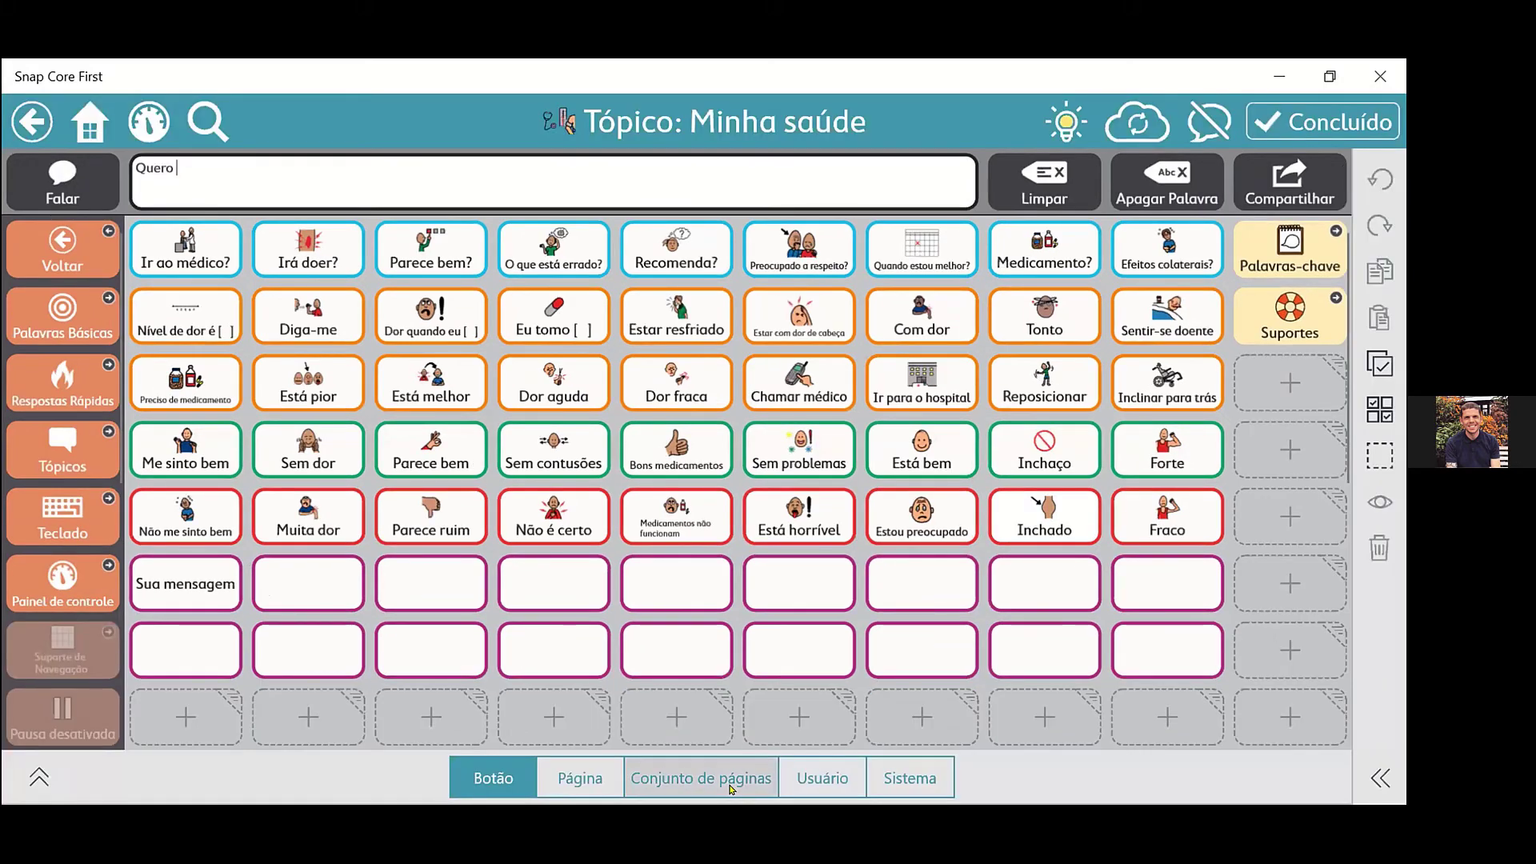
Step: Show the Minha saúde page's settings and its Importar/Exportar páginas options
left_click(730, 788)
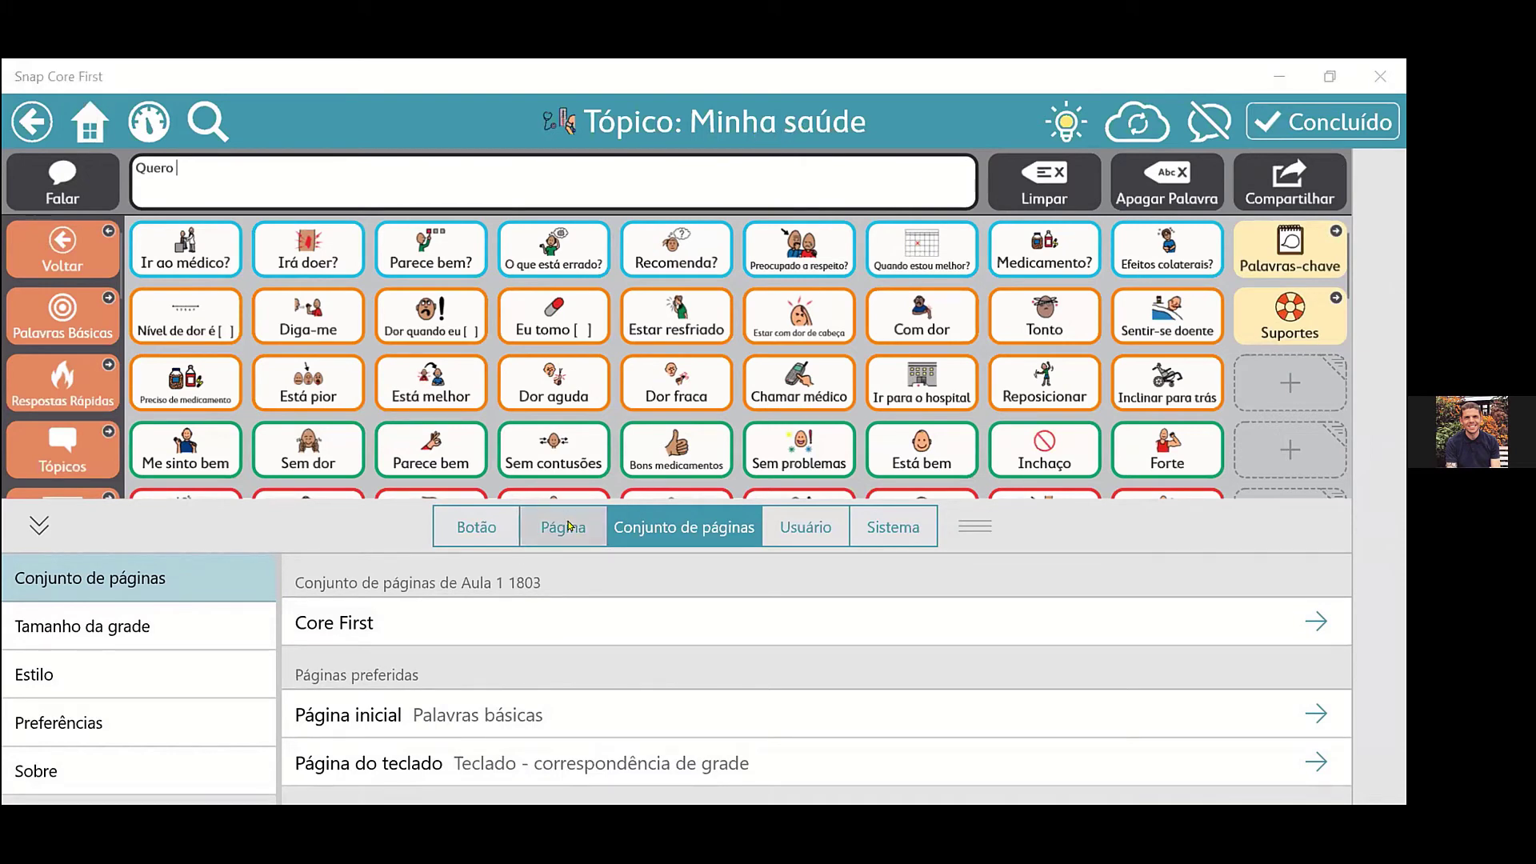
left_click(569, 533)
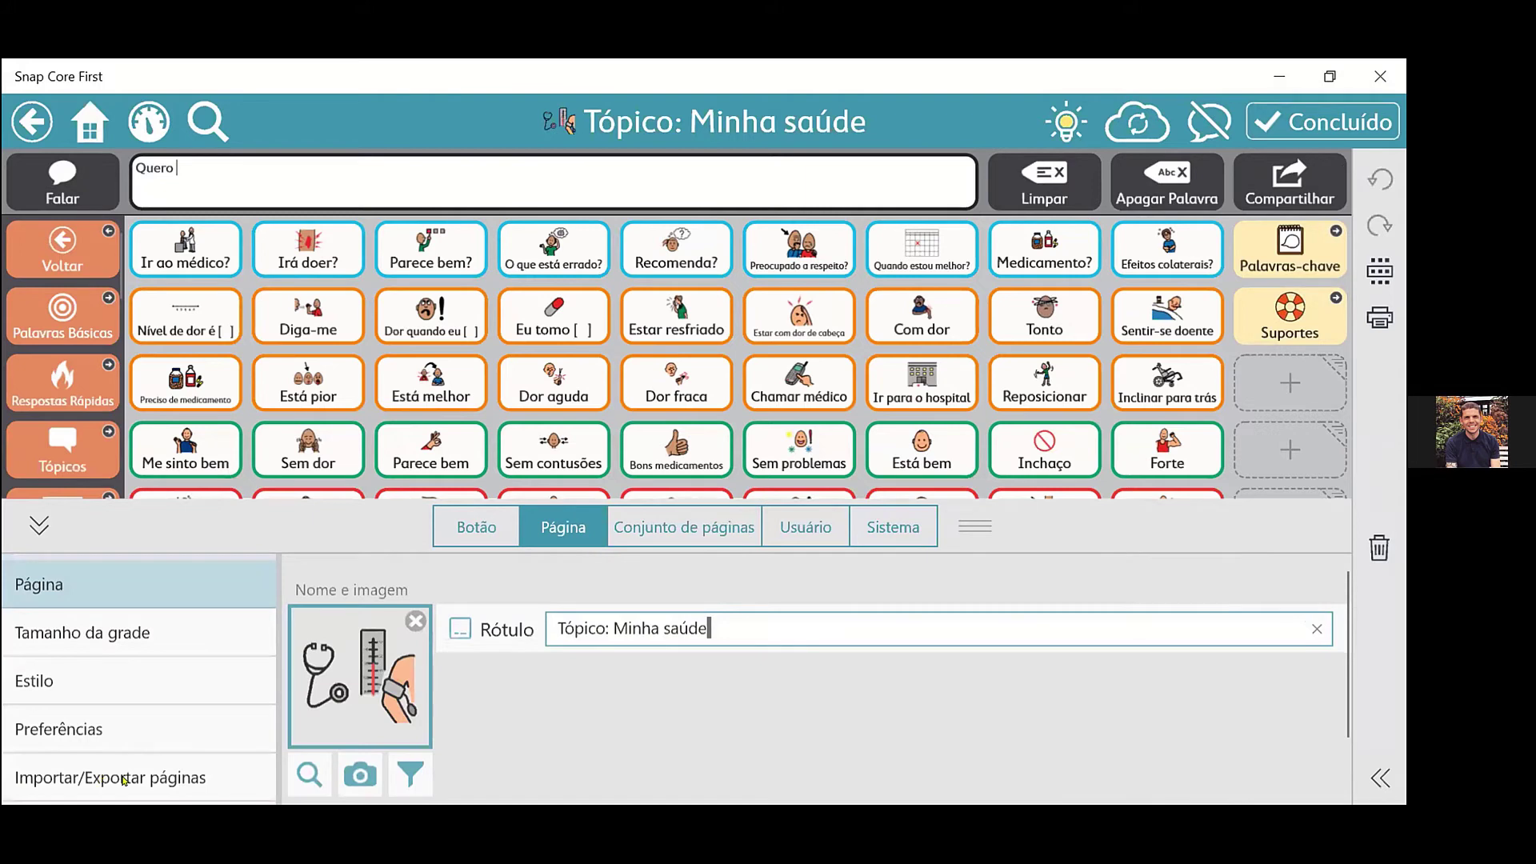
scroll(159, 783, "down", 1)
left_click(220, 783)
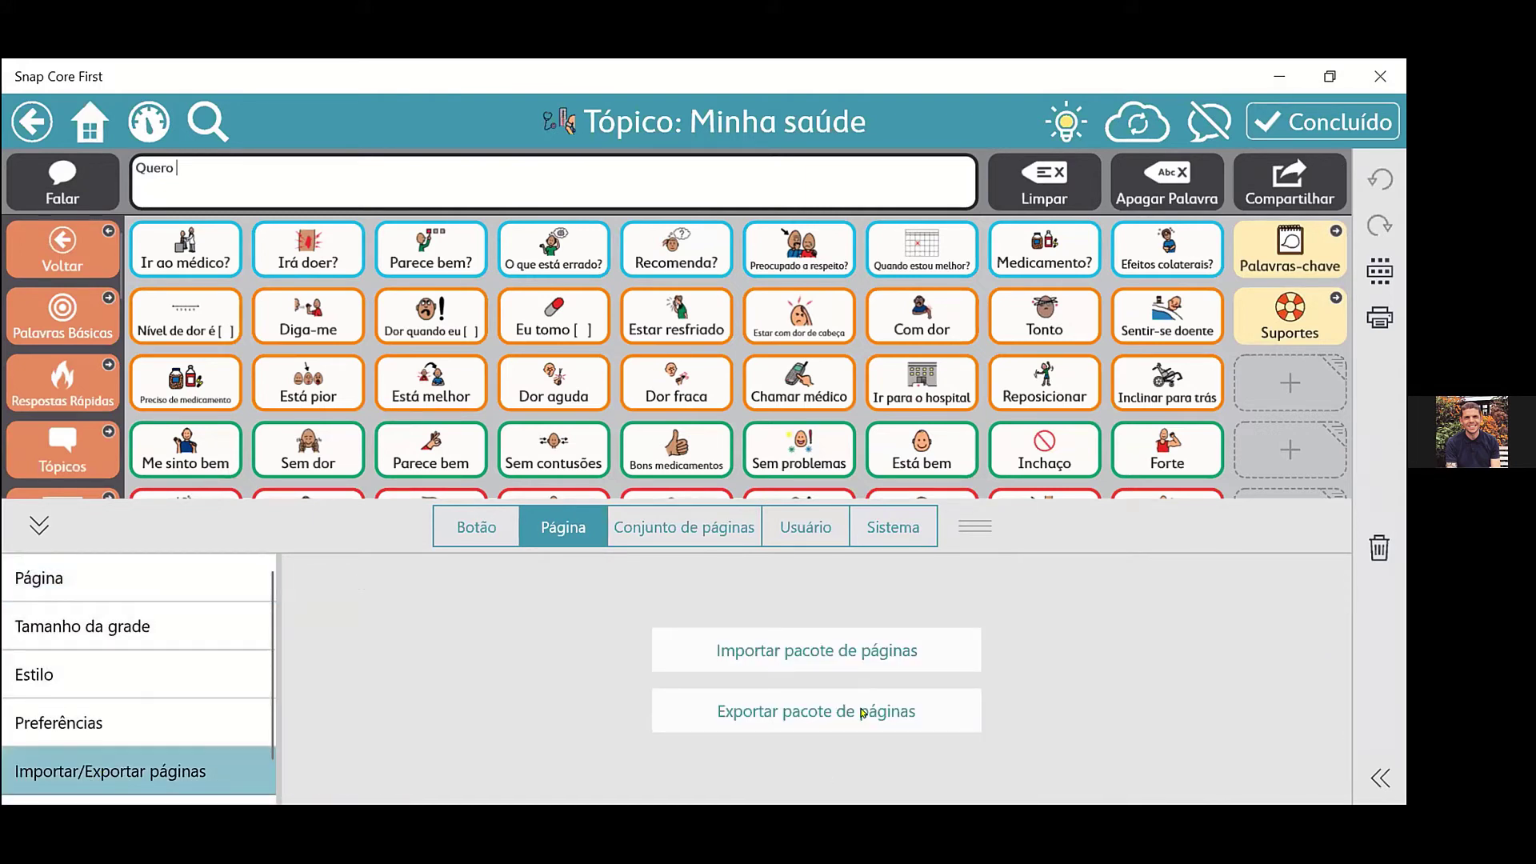
Step: Export the Minha saúde page pack to myTobiiDynavox (Para myTobiiDynavox)
left_click(845, 729)
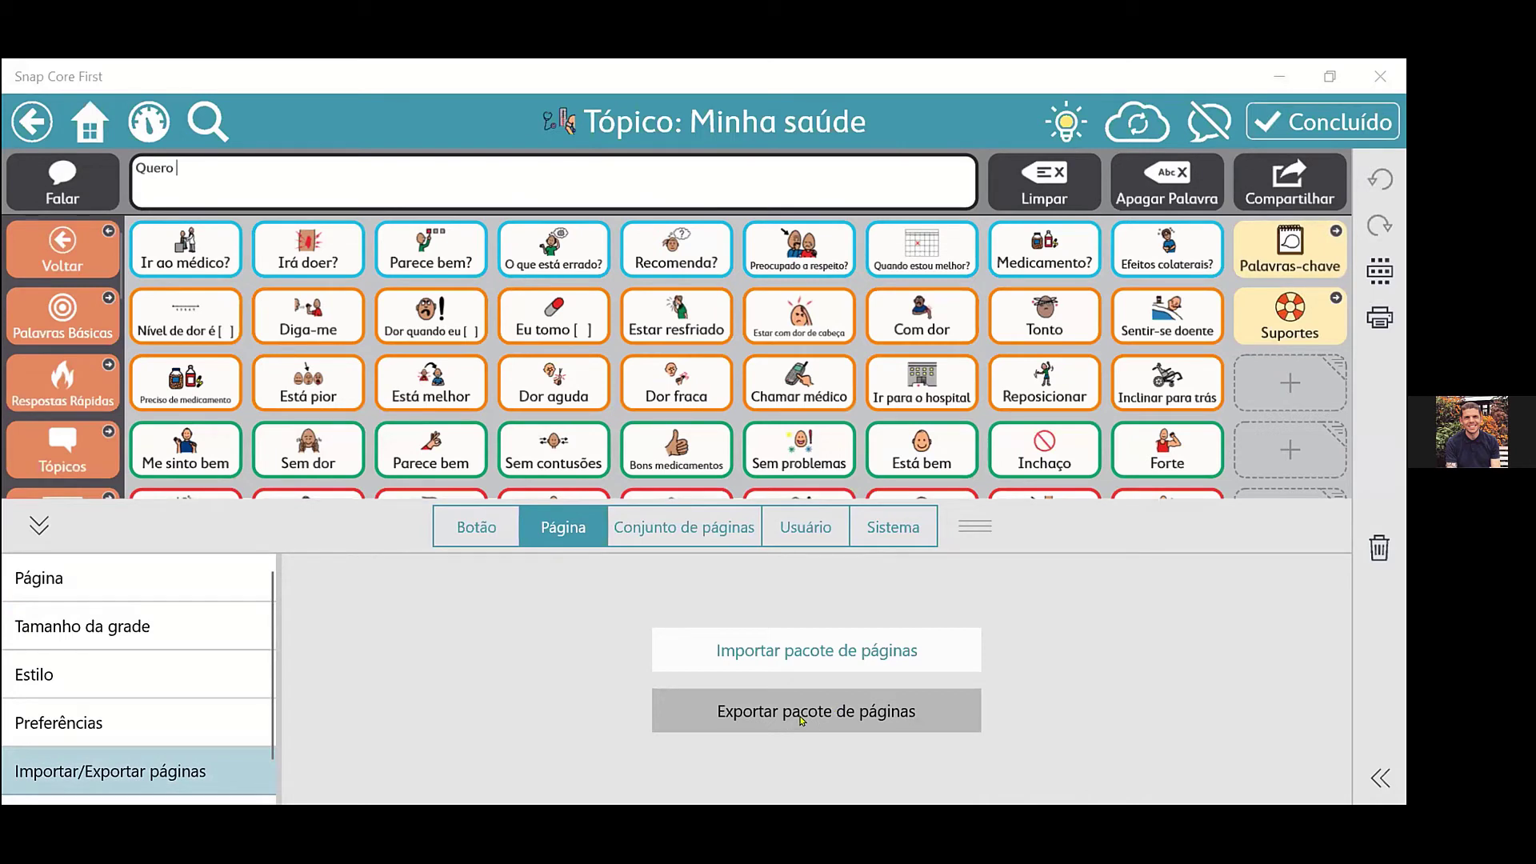
left_click(895, 702)
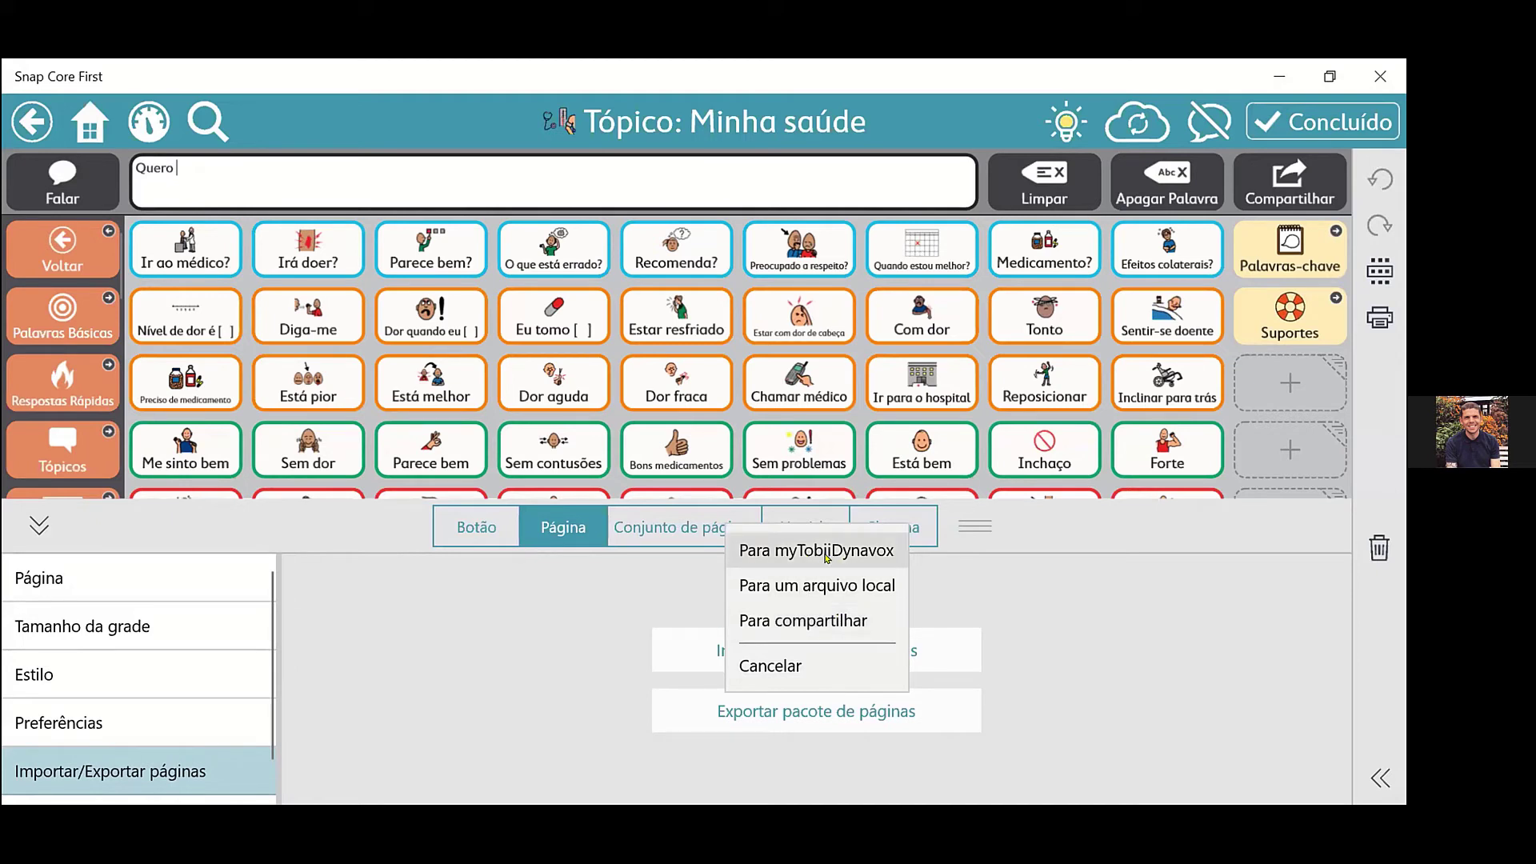
left_click(811, 553)
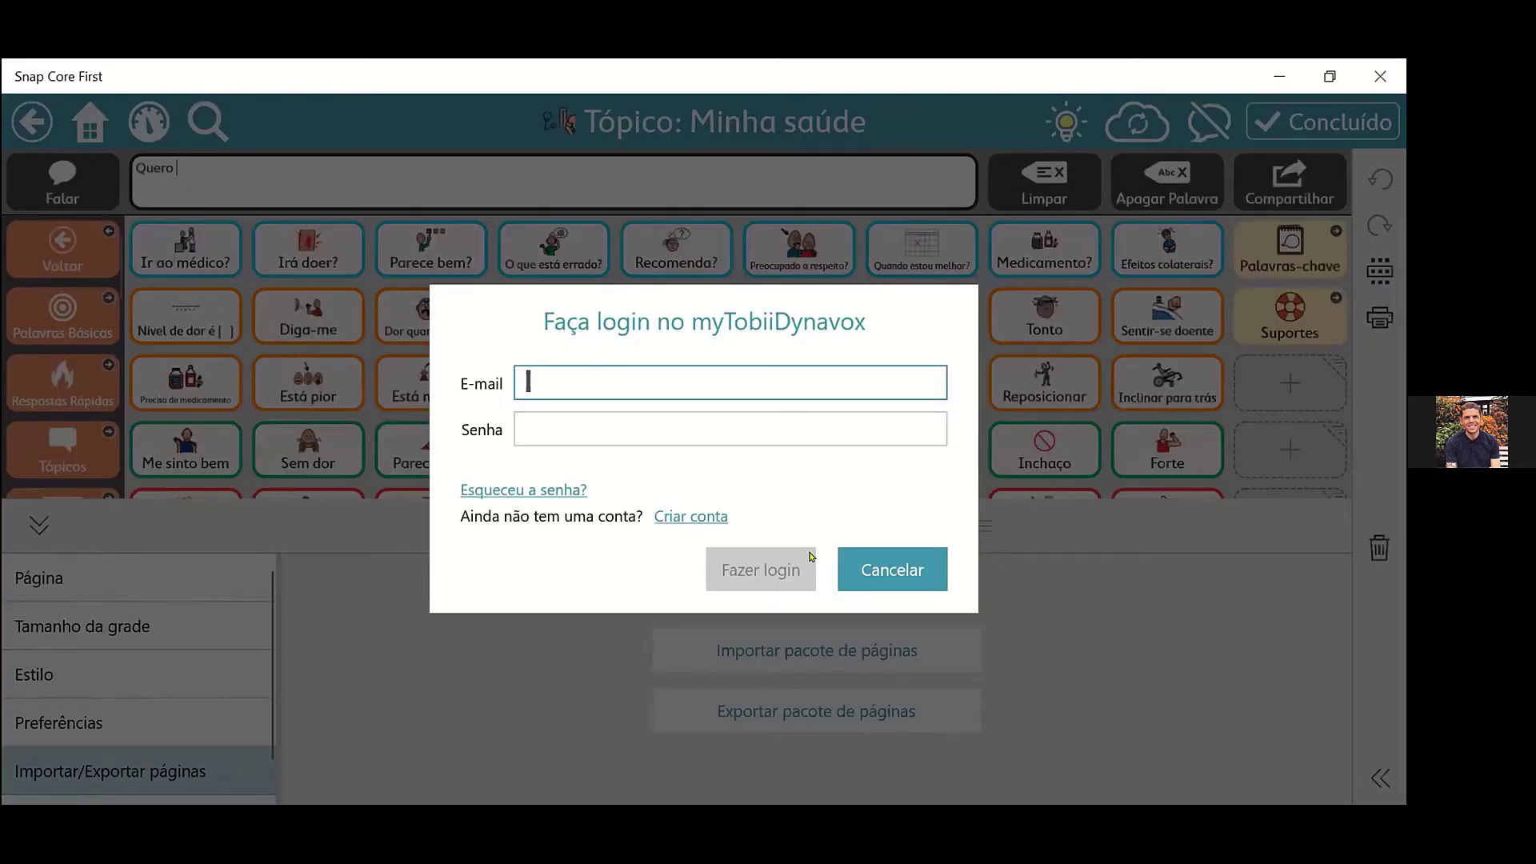
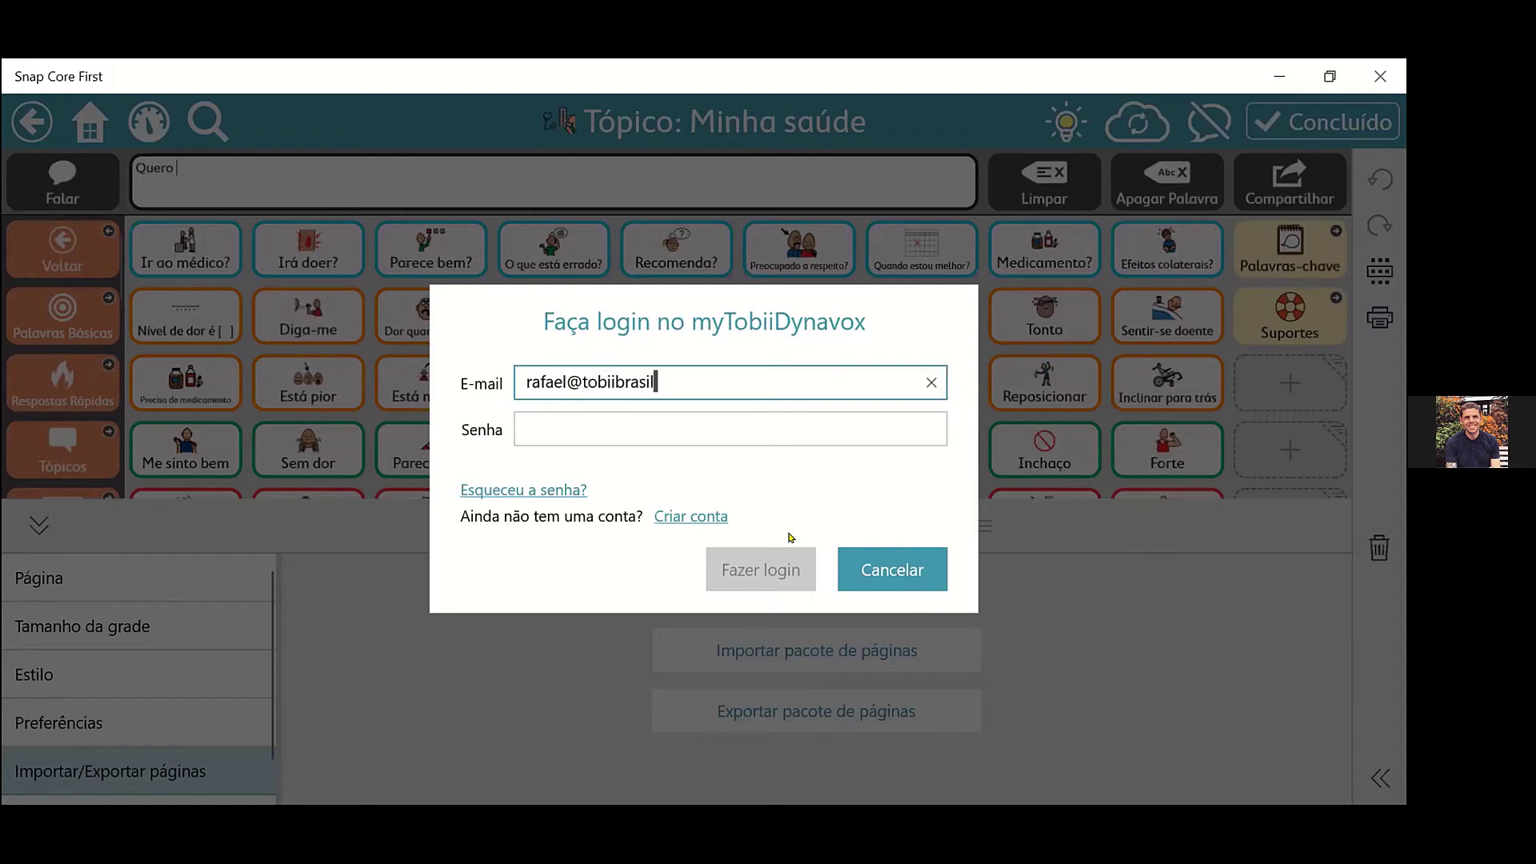
Step: Sign in to myTobiiDynavox with the account e-mail and password
key("Tab")
type("••••••••••")
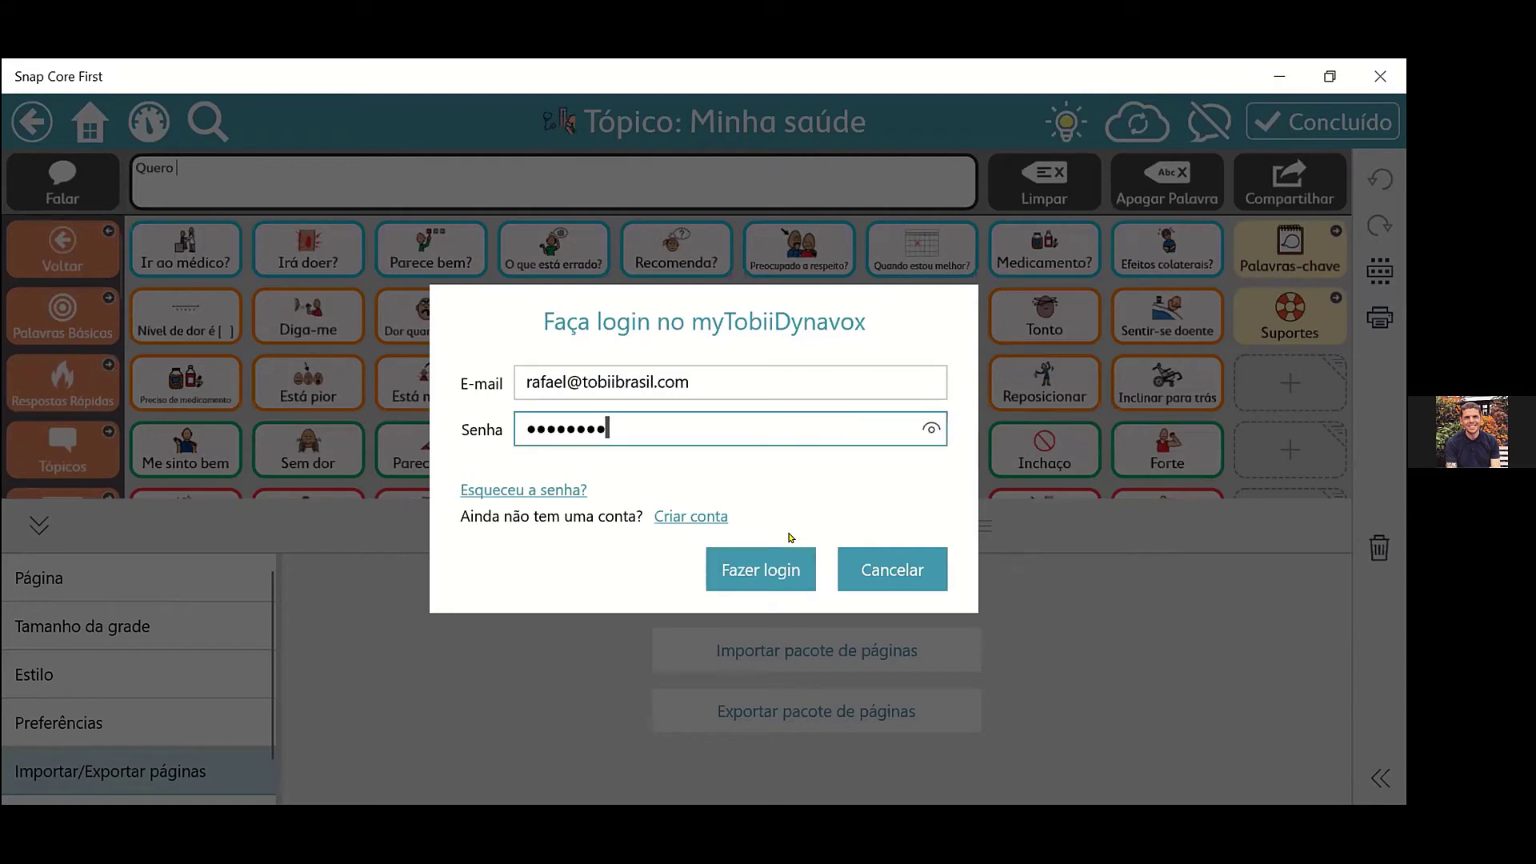
left_click(731, 571)
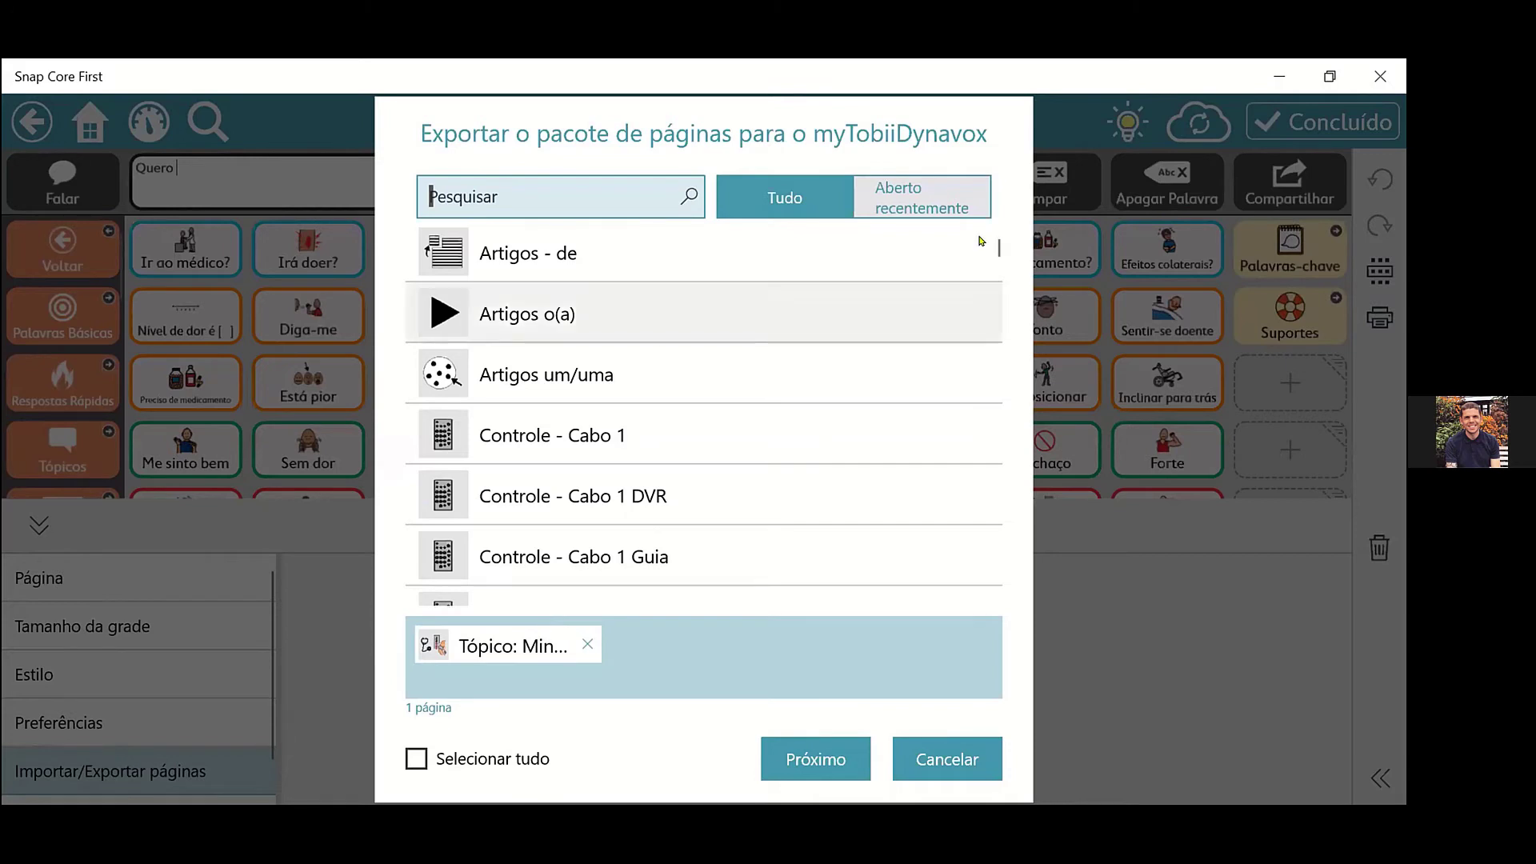
Step: Search 'palavras ba', add Palavras básicas as the second export page, and continue to naming
left_click_drag(988, 279, 993, 383)
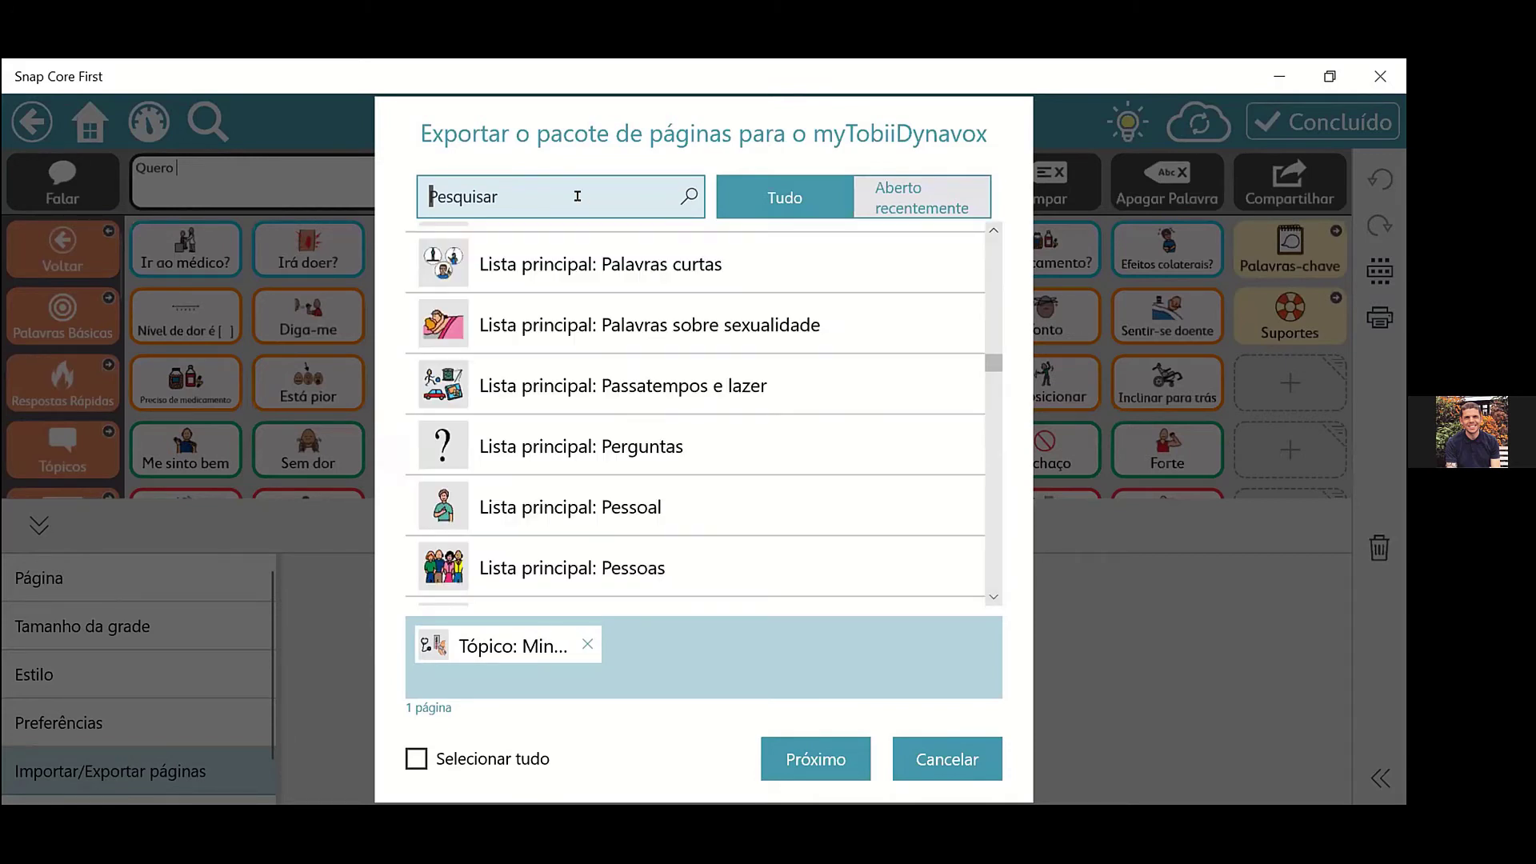
type("~p")
key("BackSpace")
key("BackSpace")
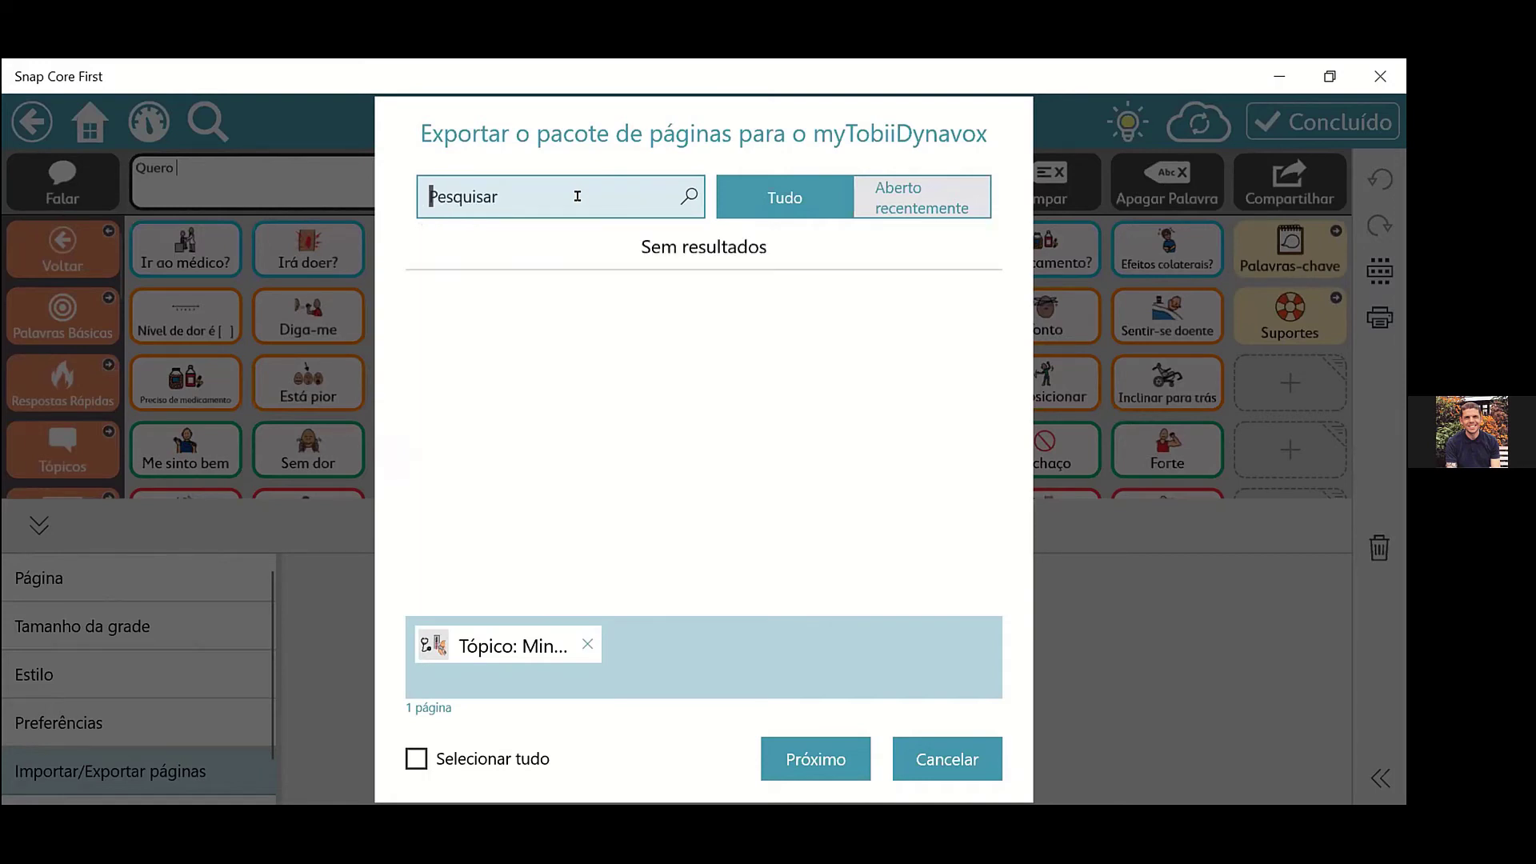
type("pl")
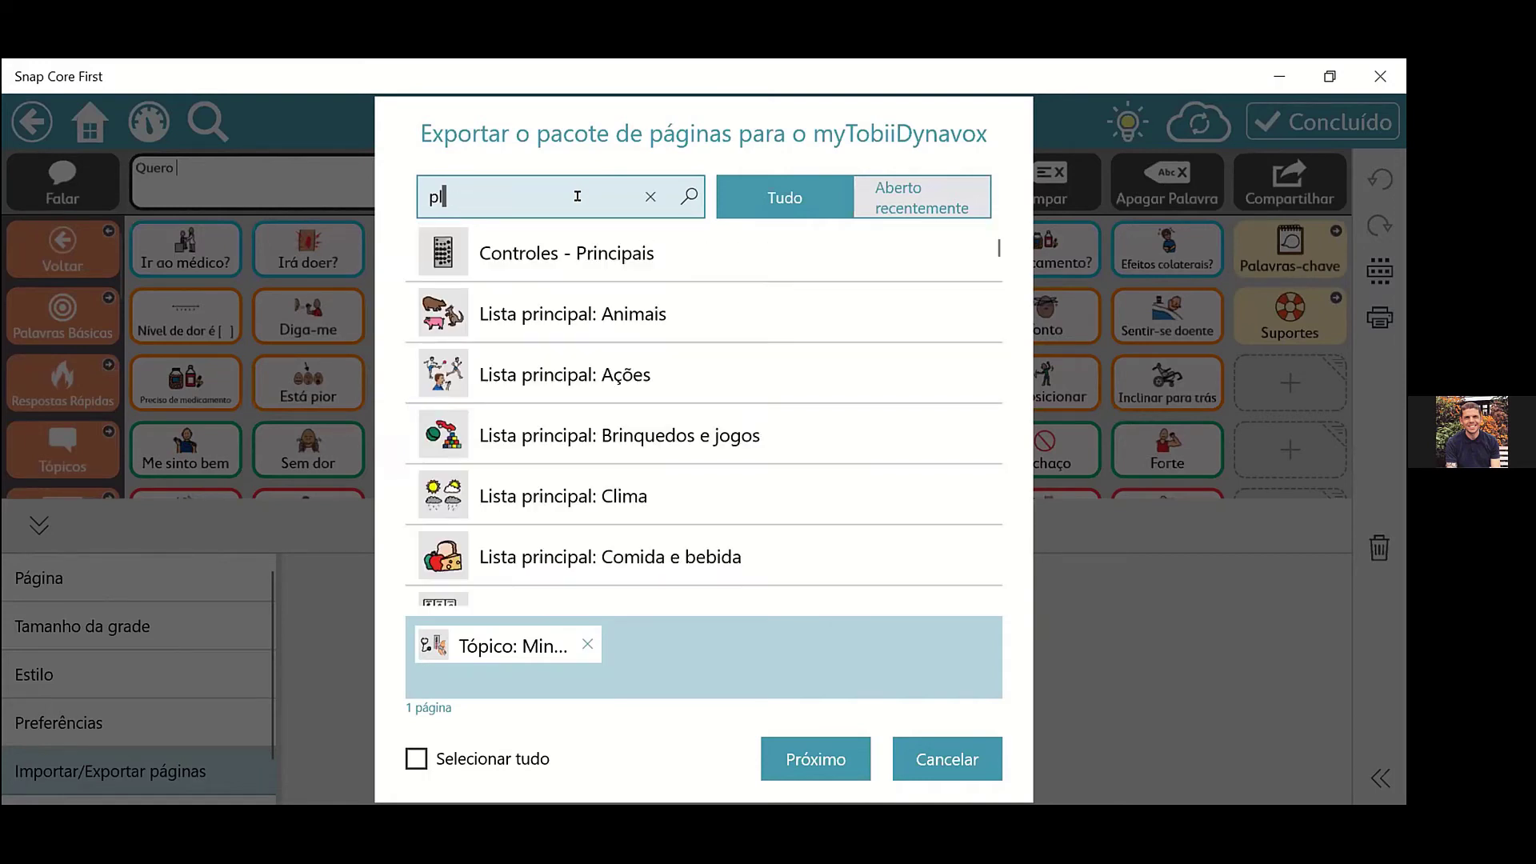
type("alavr")
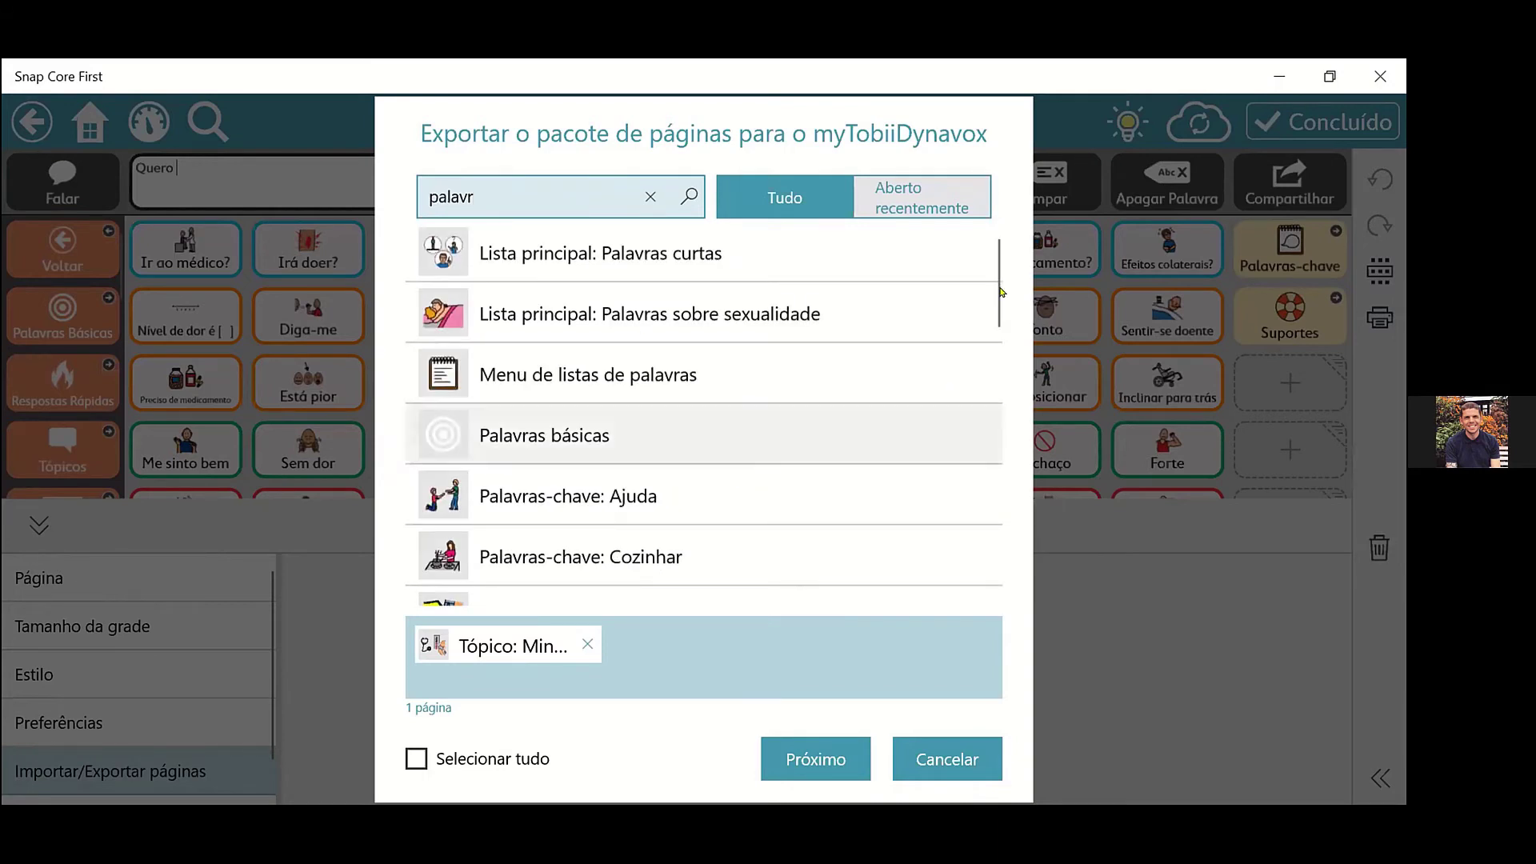
scroll(992, 325, "down", 2)
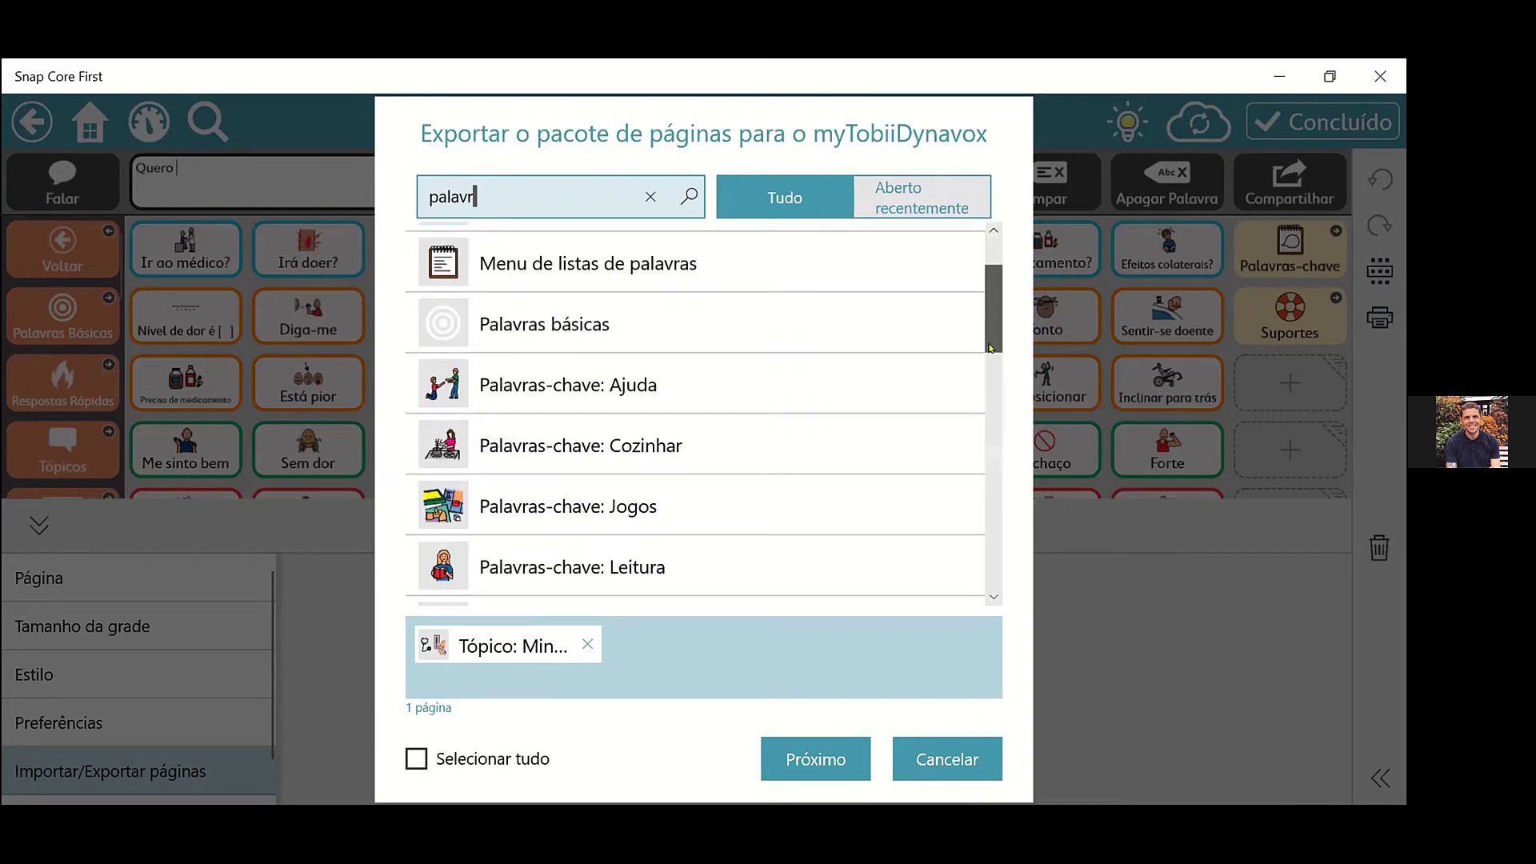
scroll(990, 392, "down", 3)
scroll(989, 400, "down", 6)
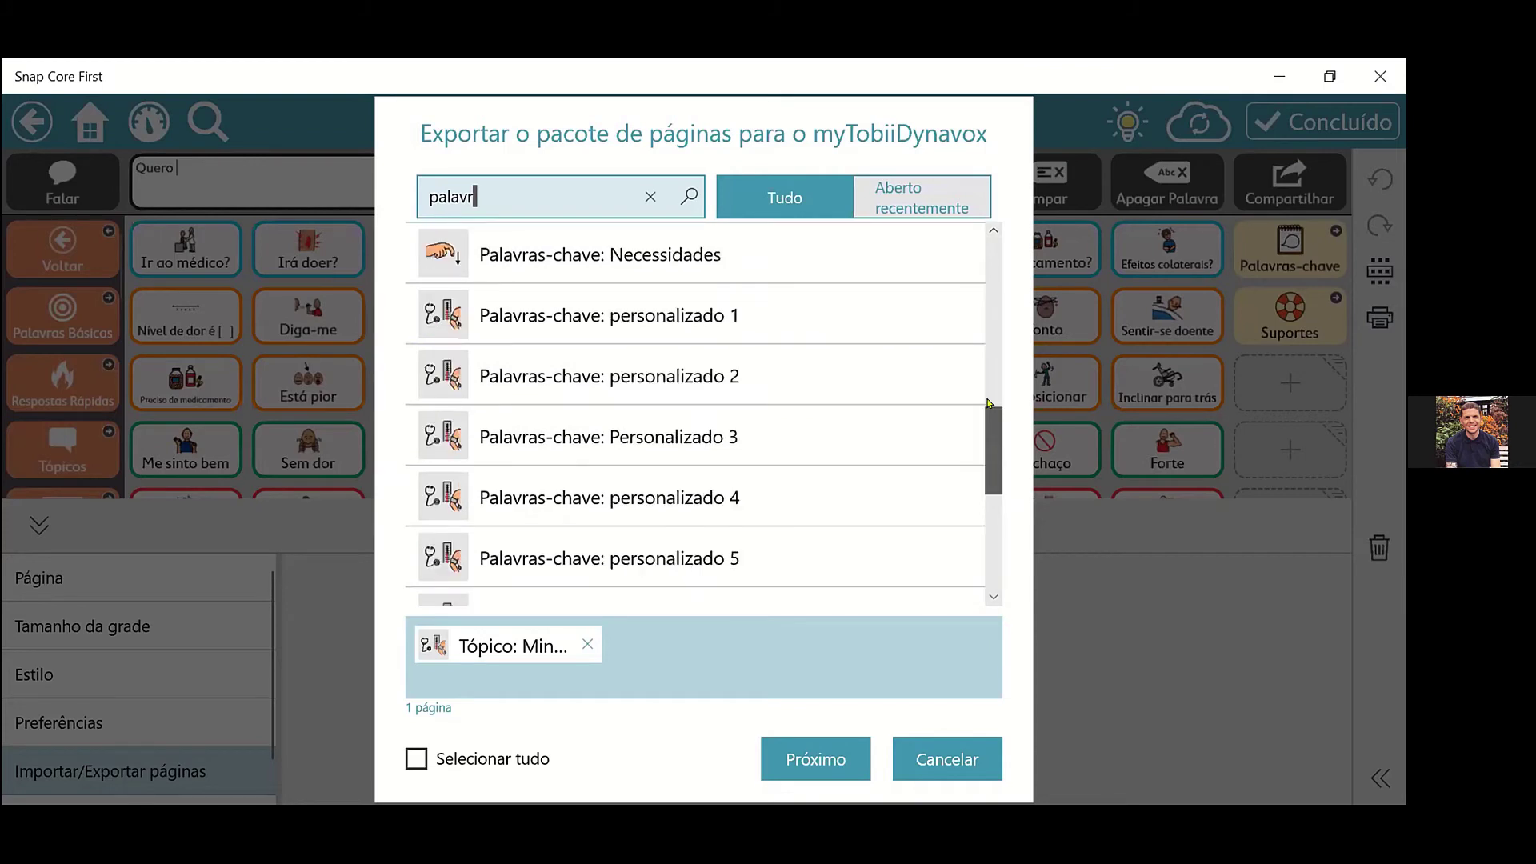
type("as ba")
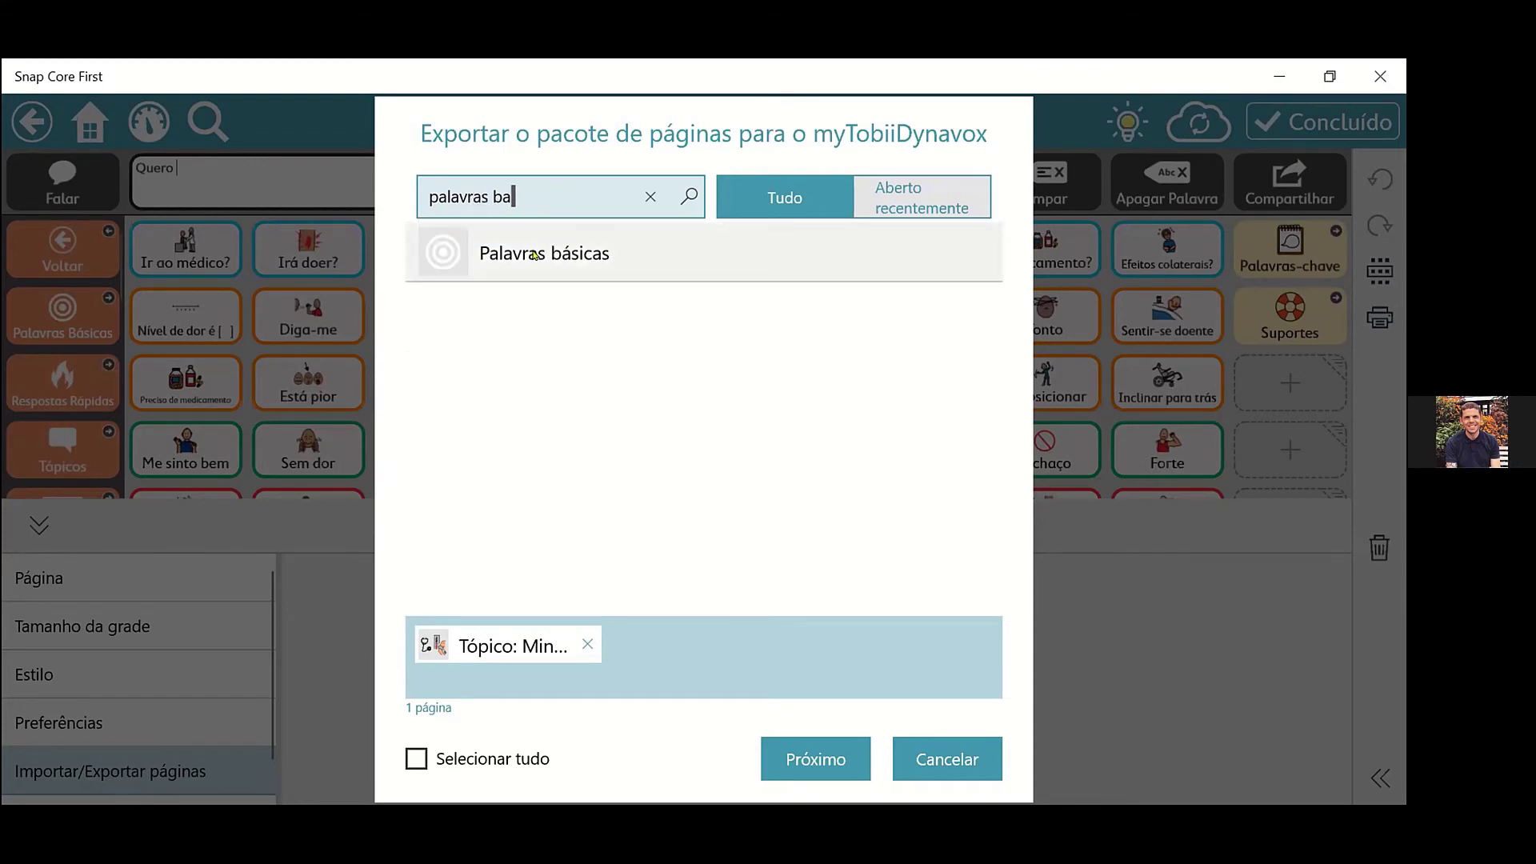
left_click(535, 254)
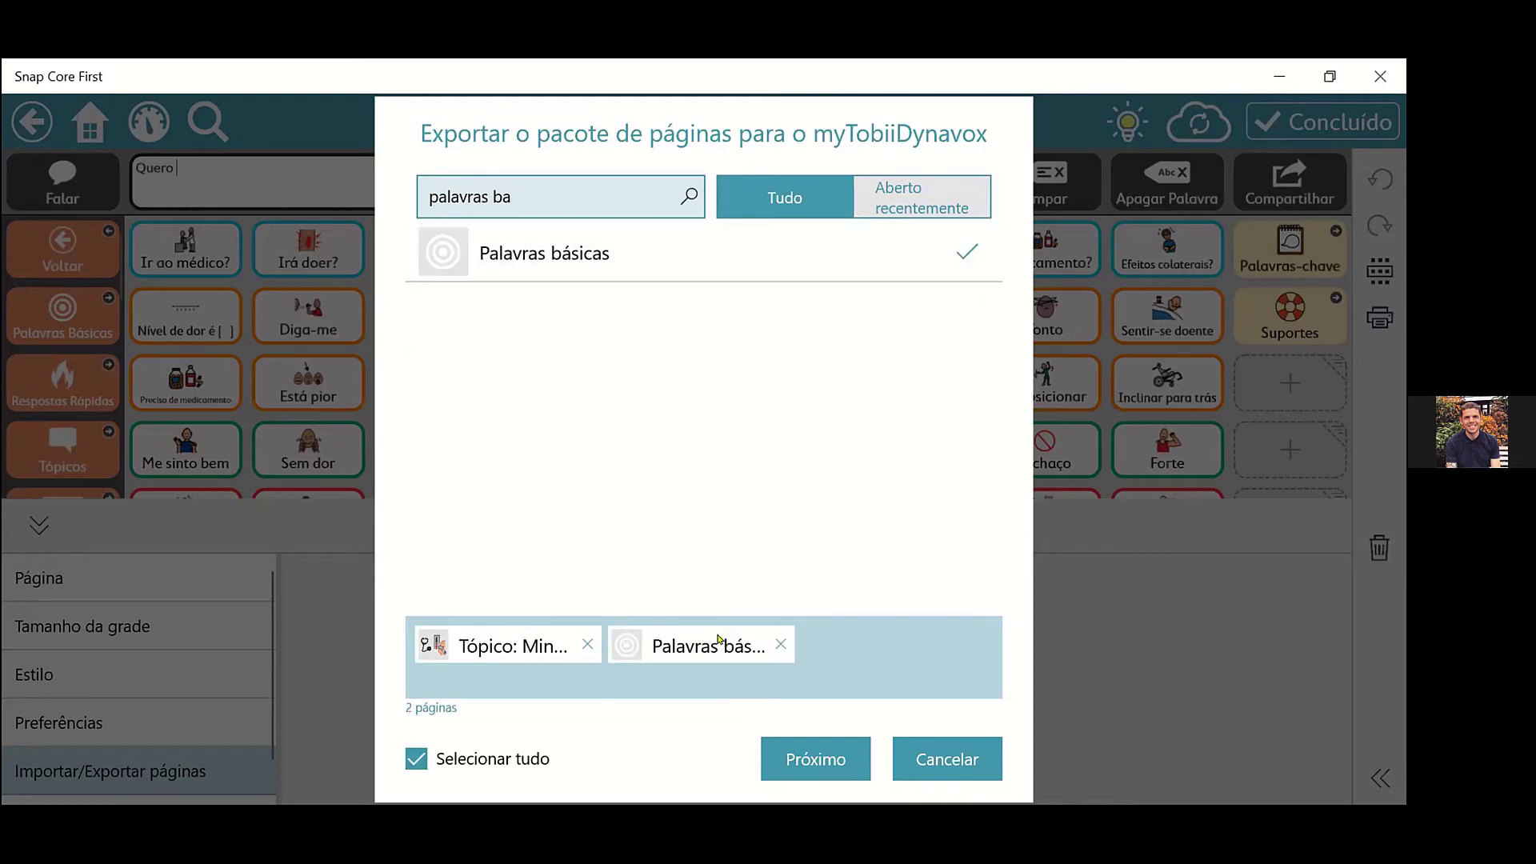
left_click(836, 766)
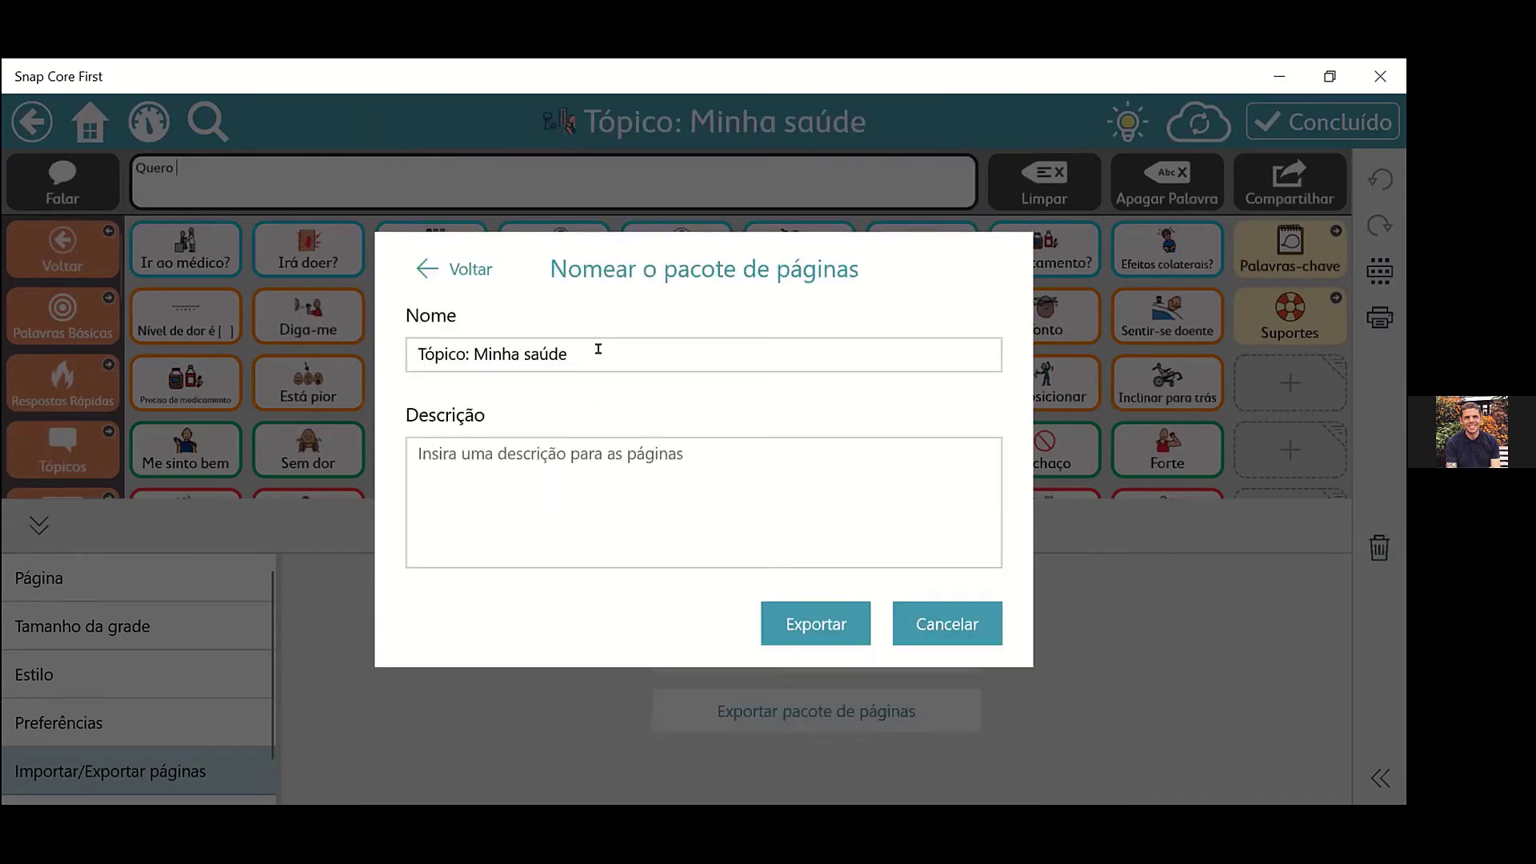
Step: Name the pack after the user, describe it as the patient's boards, and export it
key("Tab")
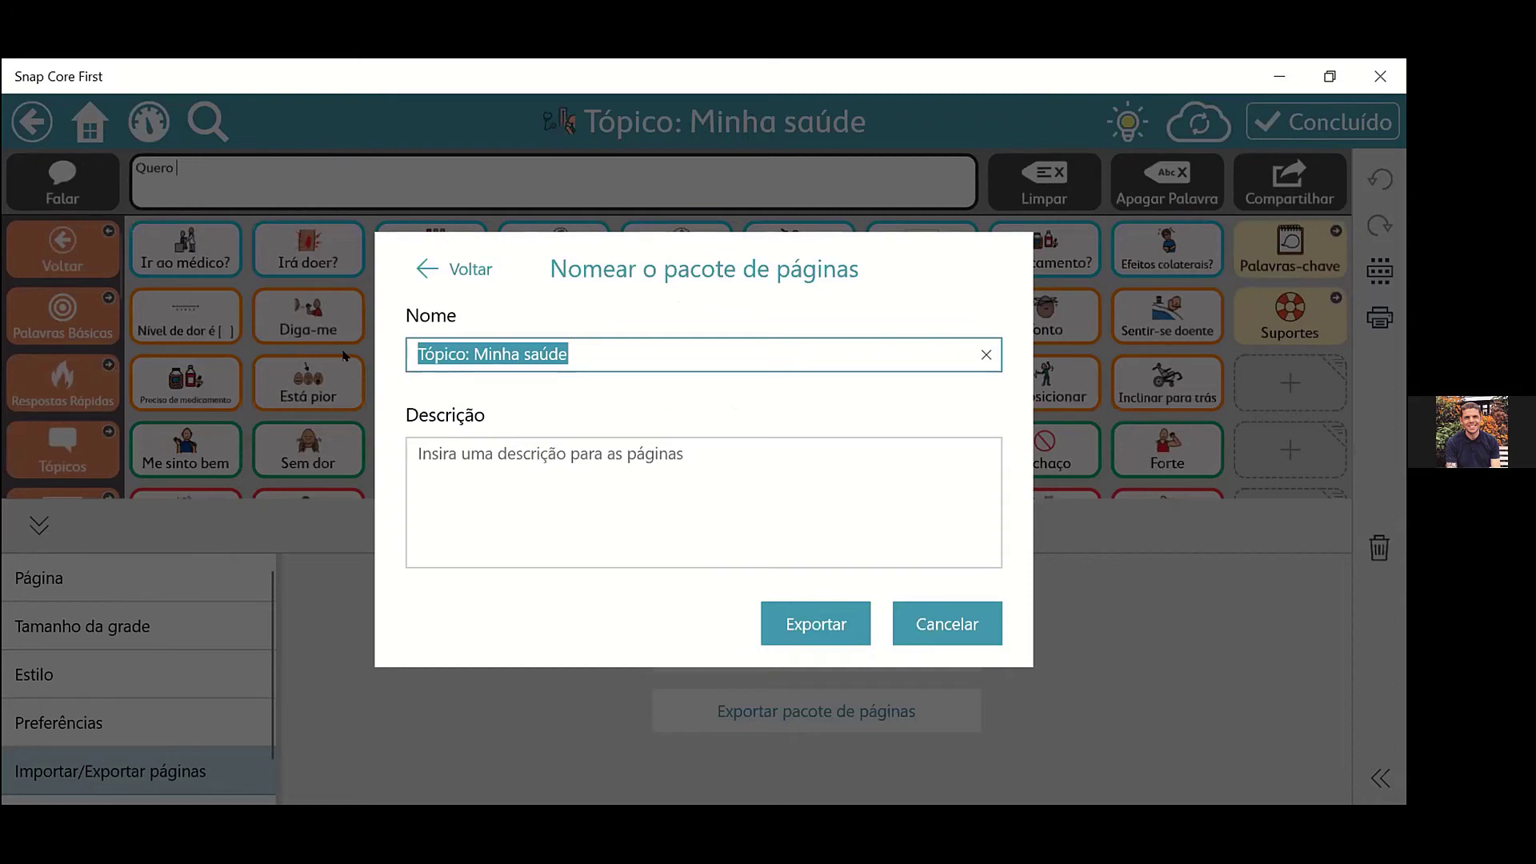
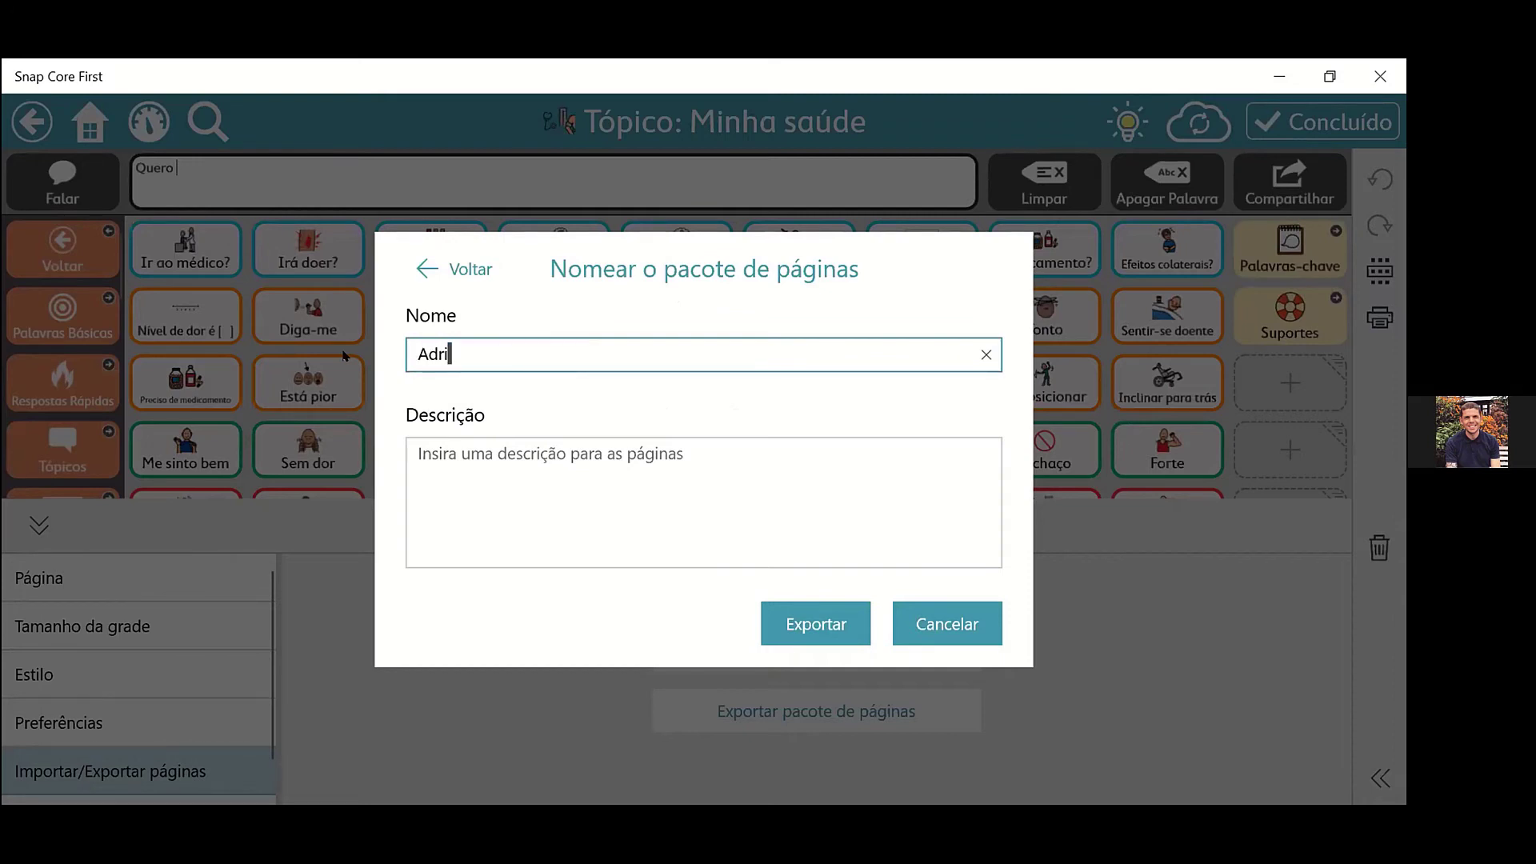
left_click(506, 515)
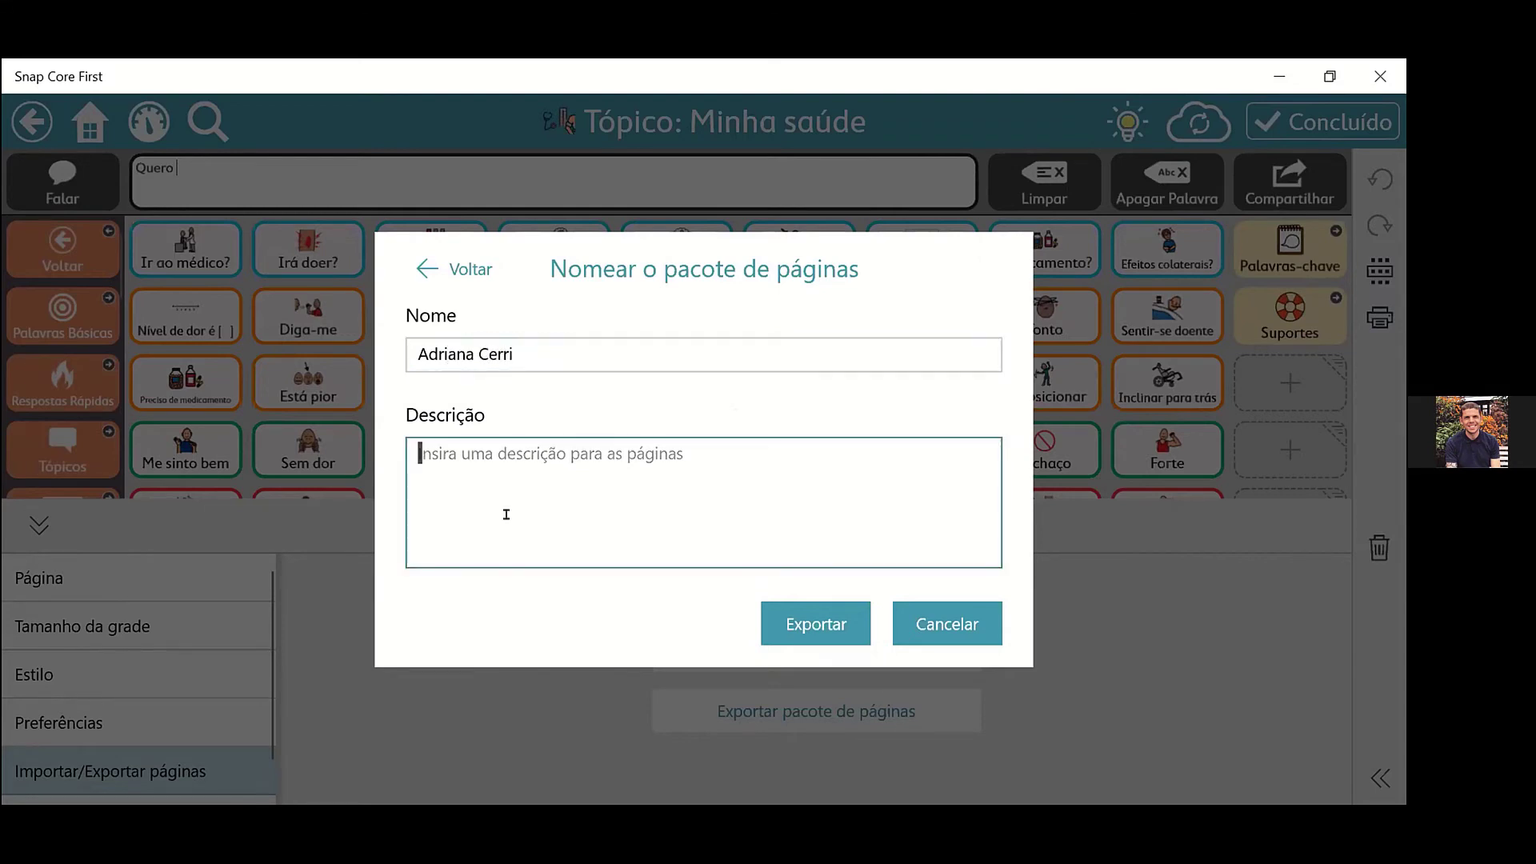
type("Pranchas paciente ")
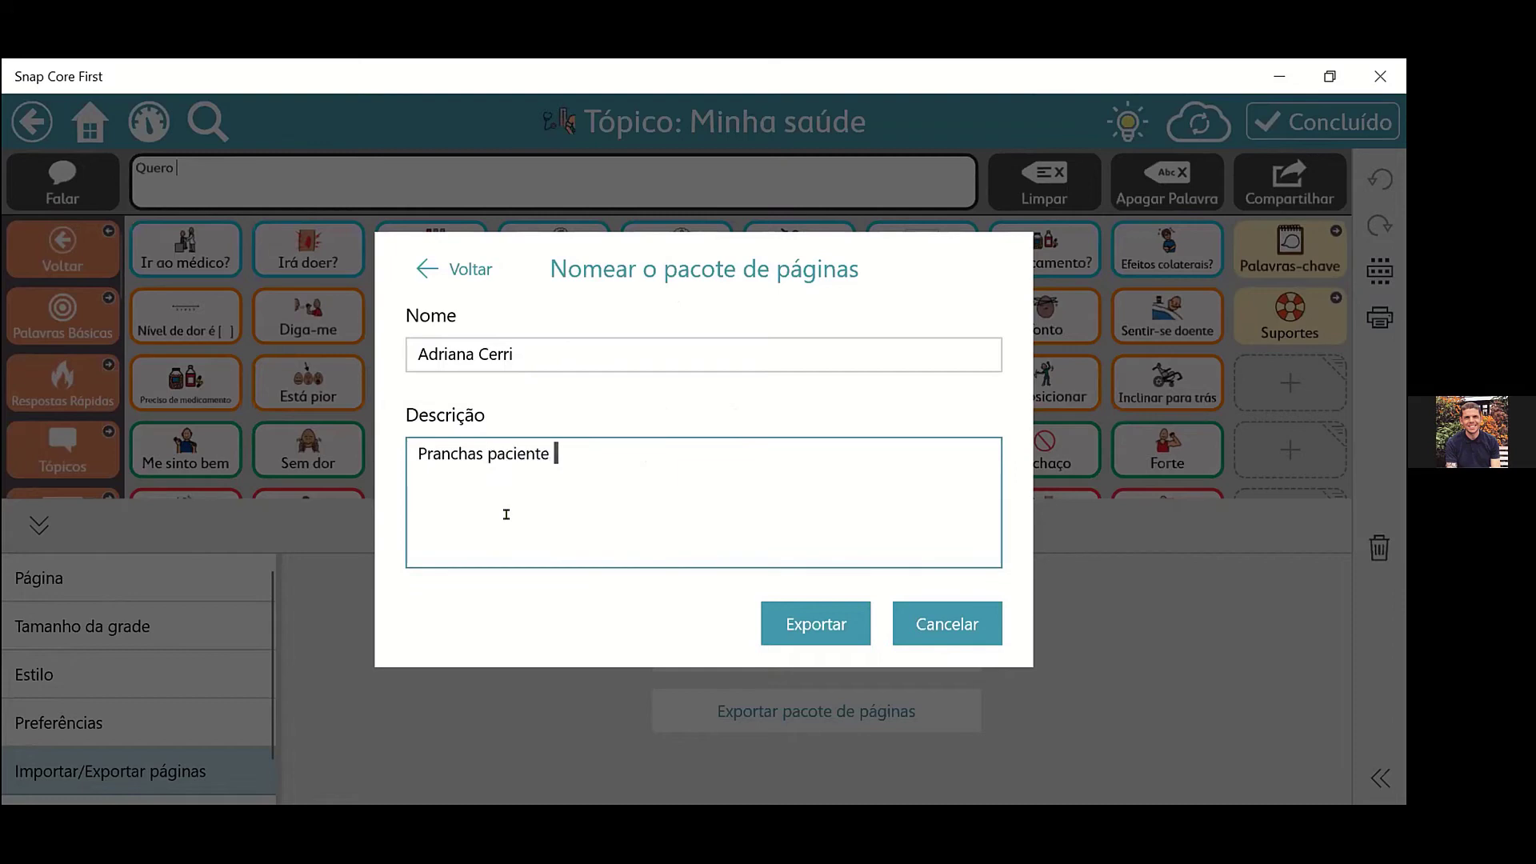
type("Arthur")
left_click(847, 625)
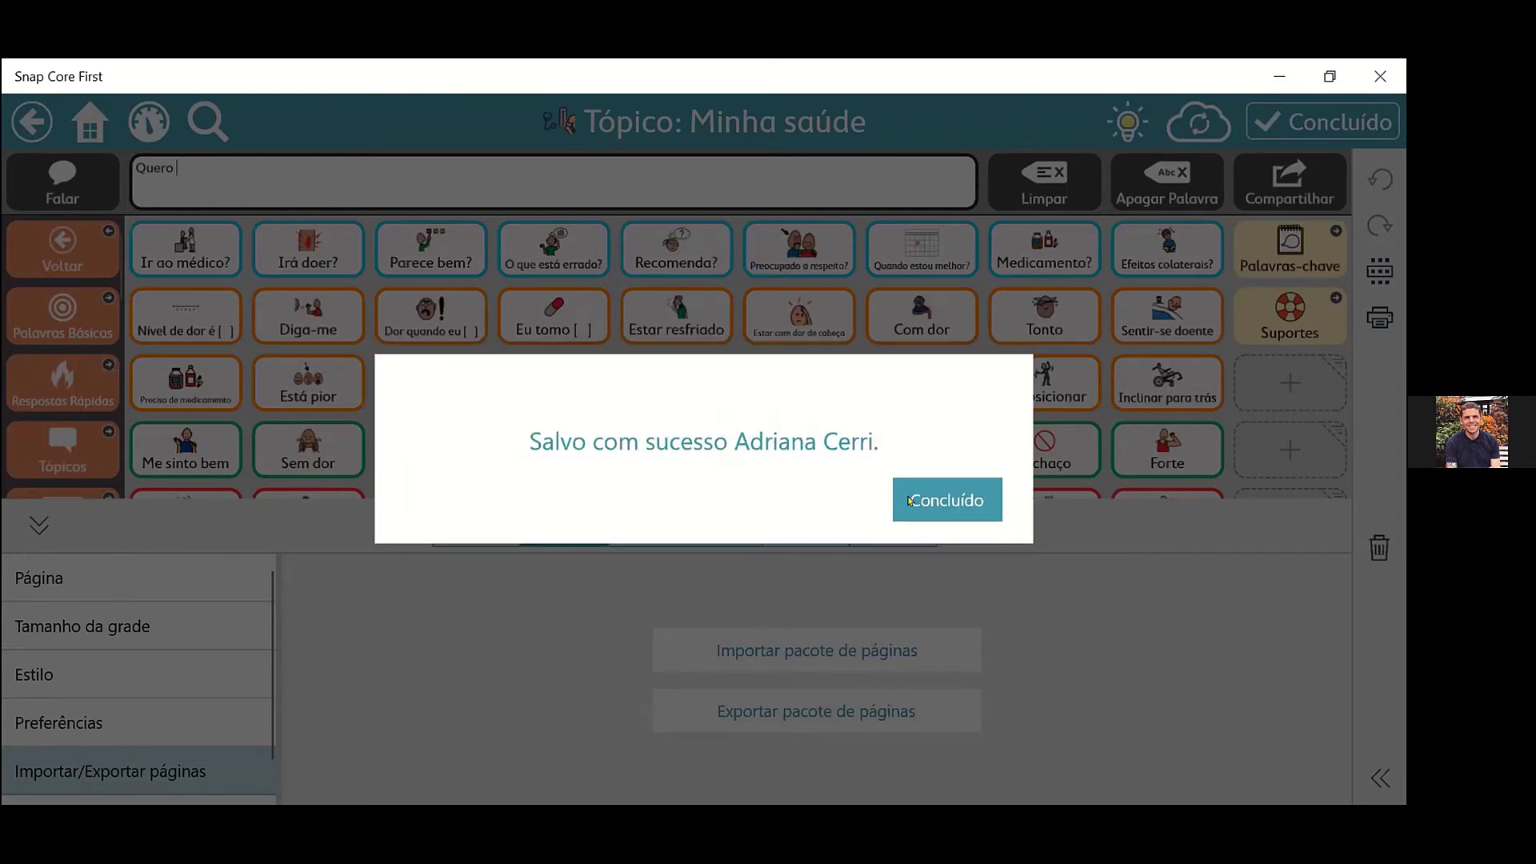
left_click(929, 499)
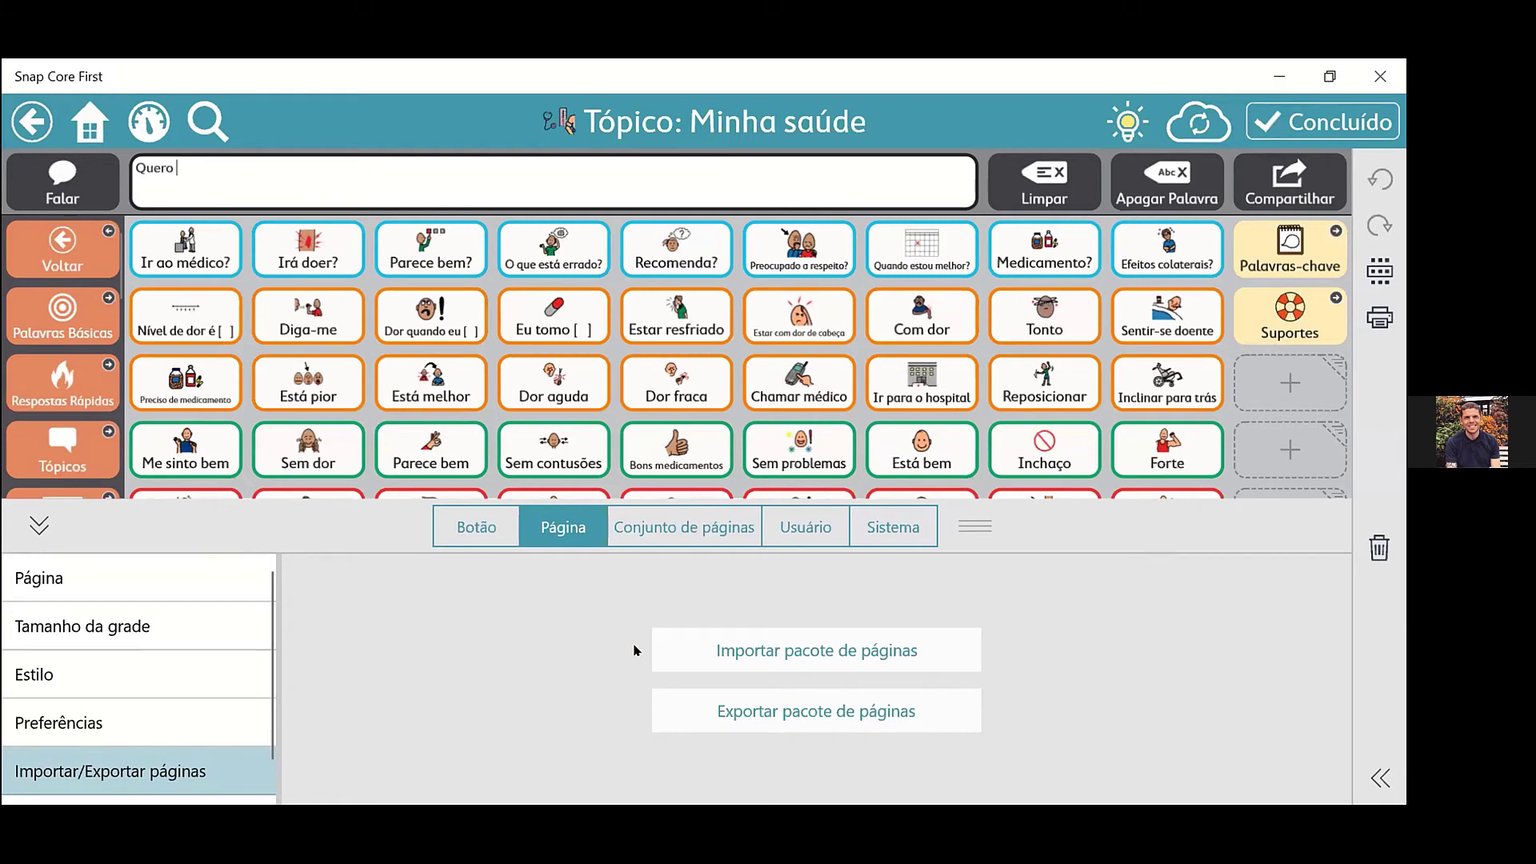
Step: Browse the page set and page settings, then show the Minha saúde page's Estilo settings
left_click(683, 664)
left_click(628, 525)
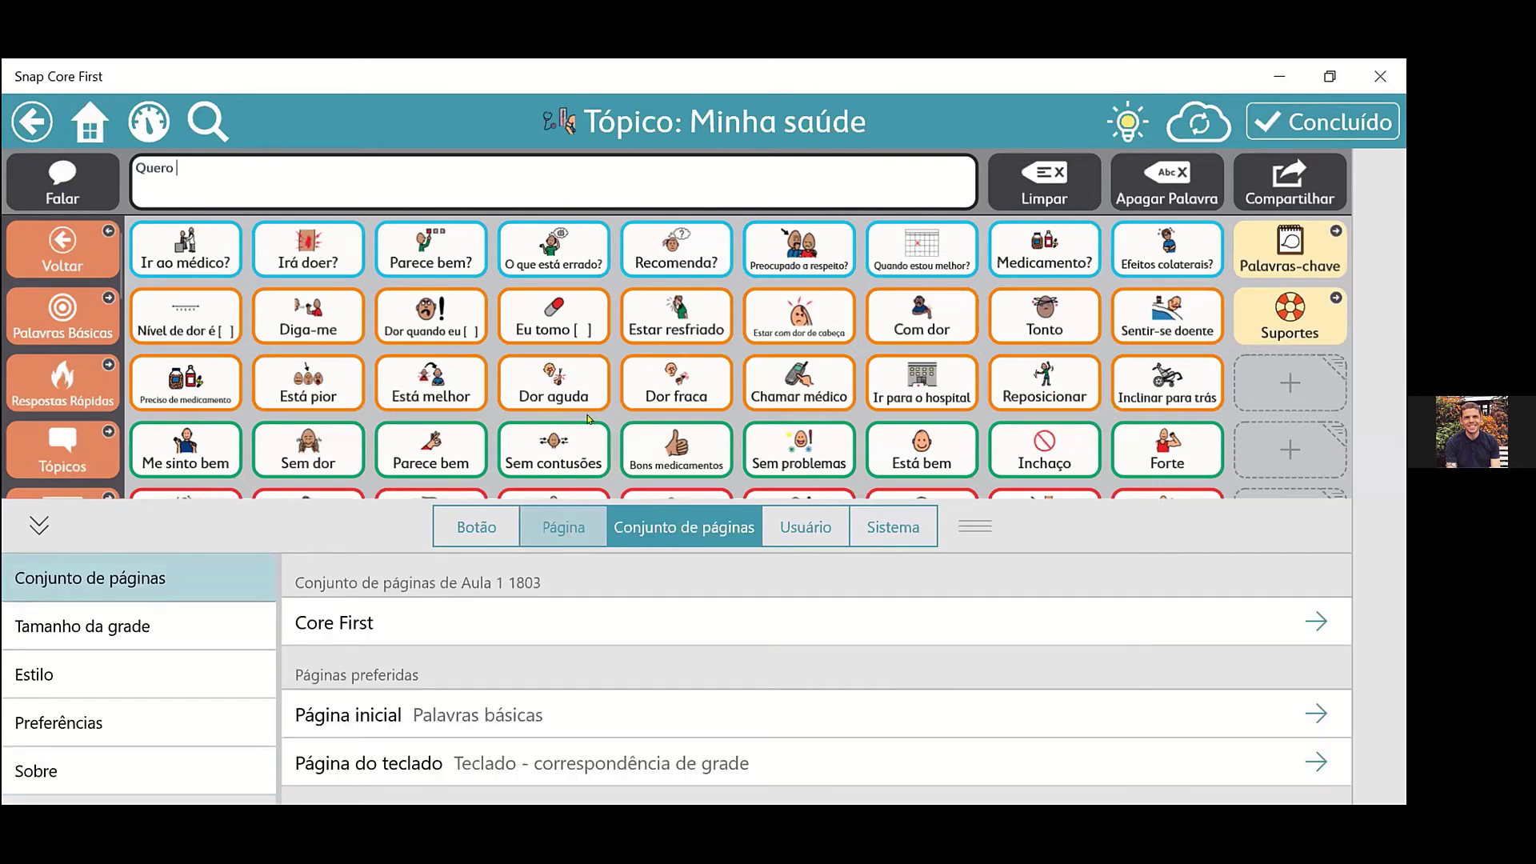
left_click(552, 527)
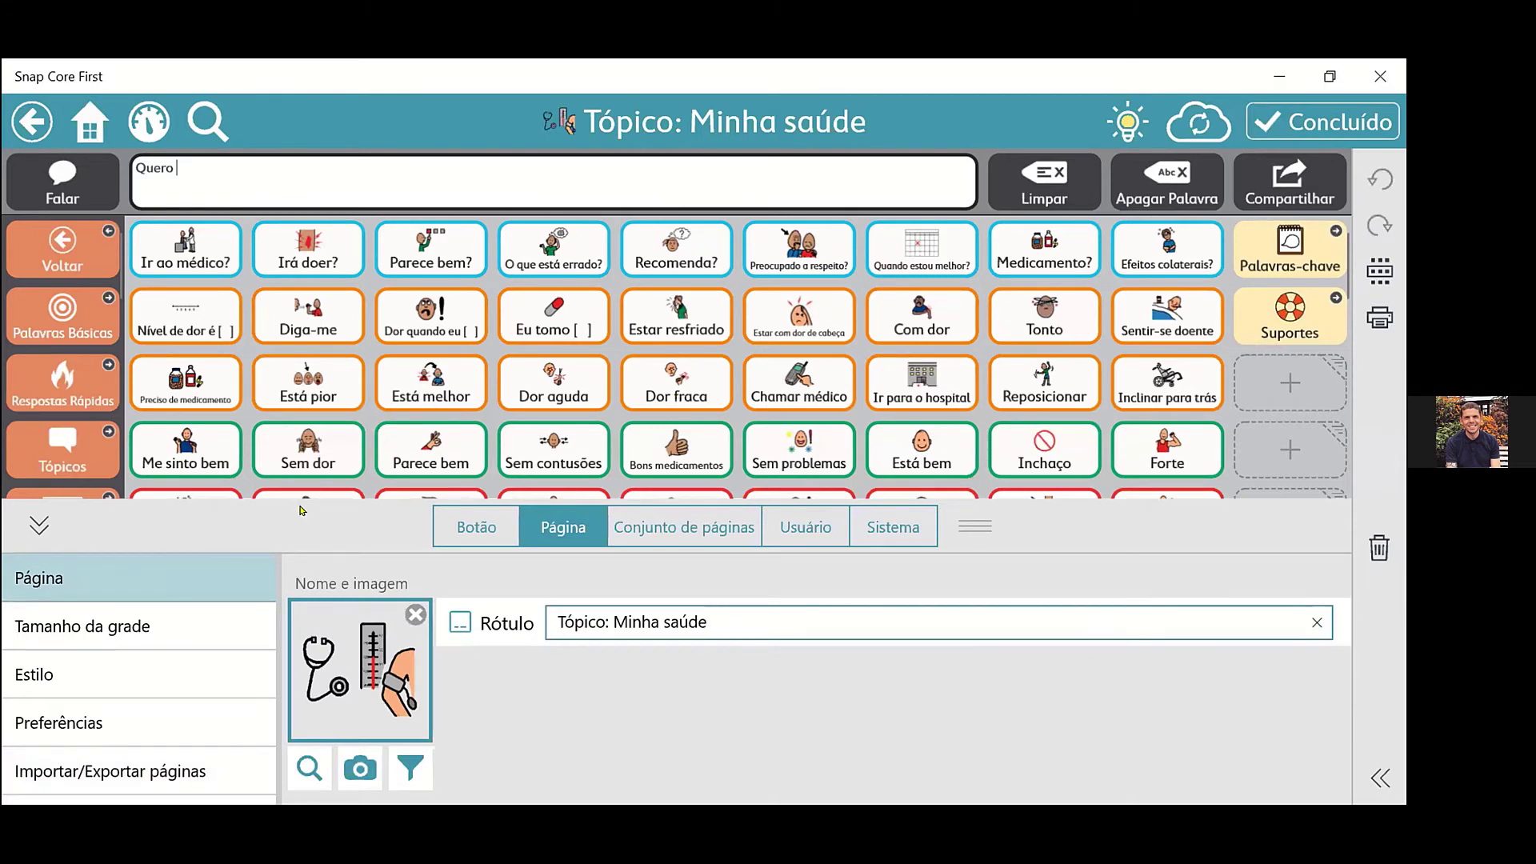
left_click(696, 526)
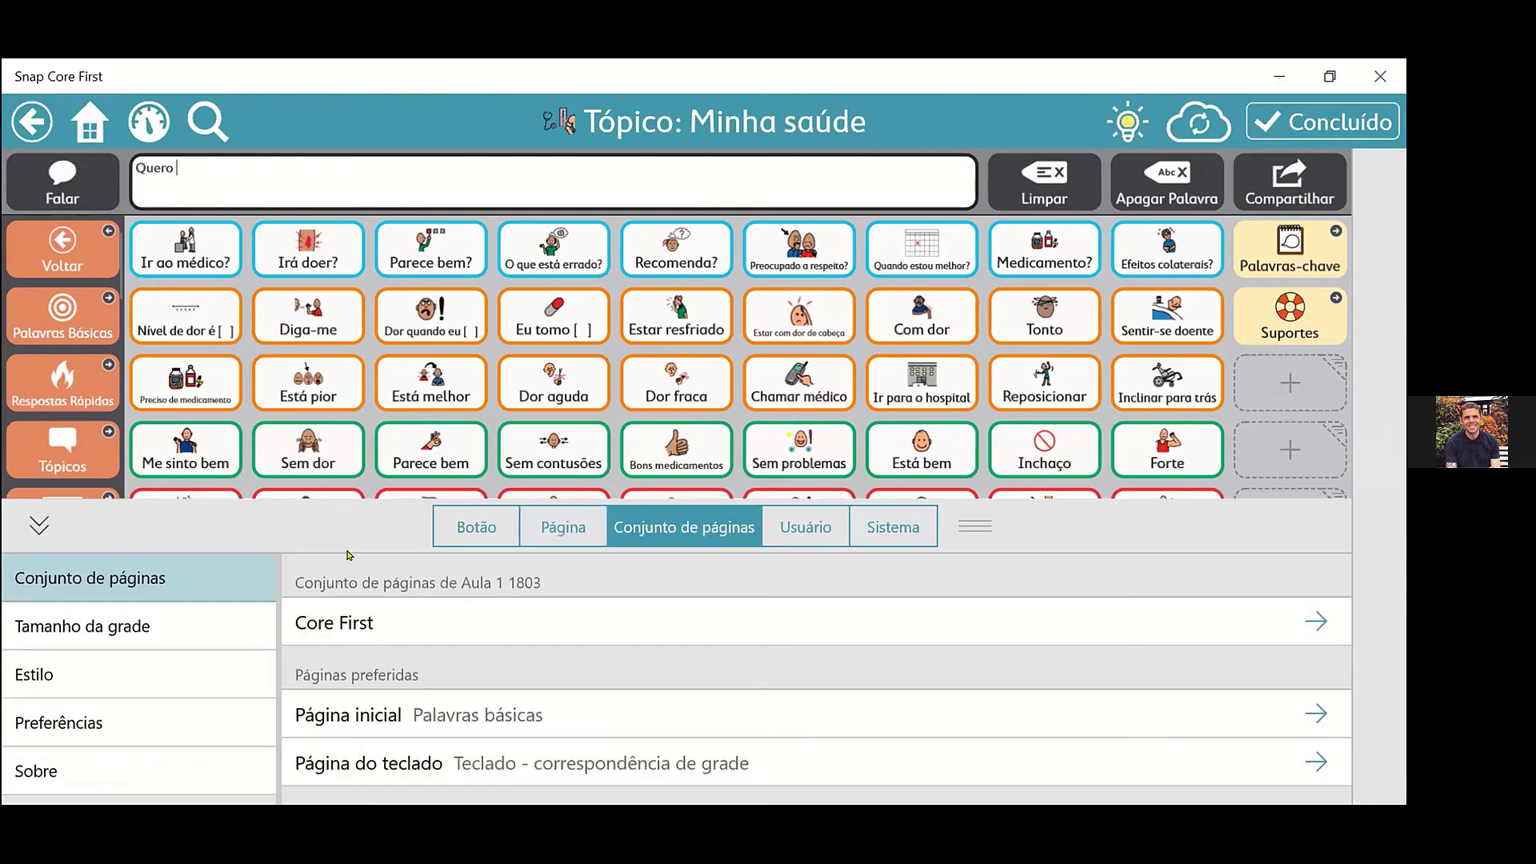
left_click(170, 674)
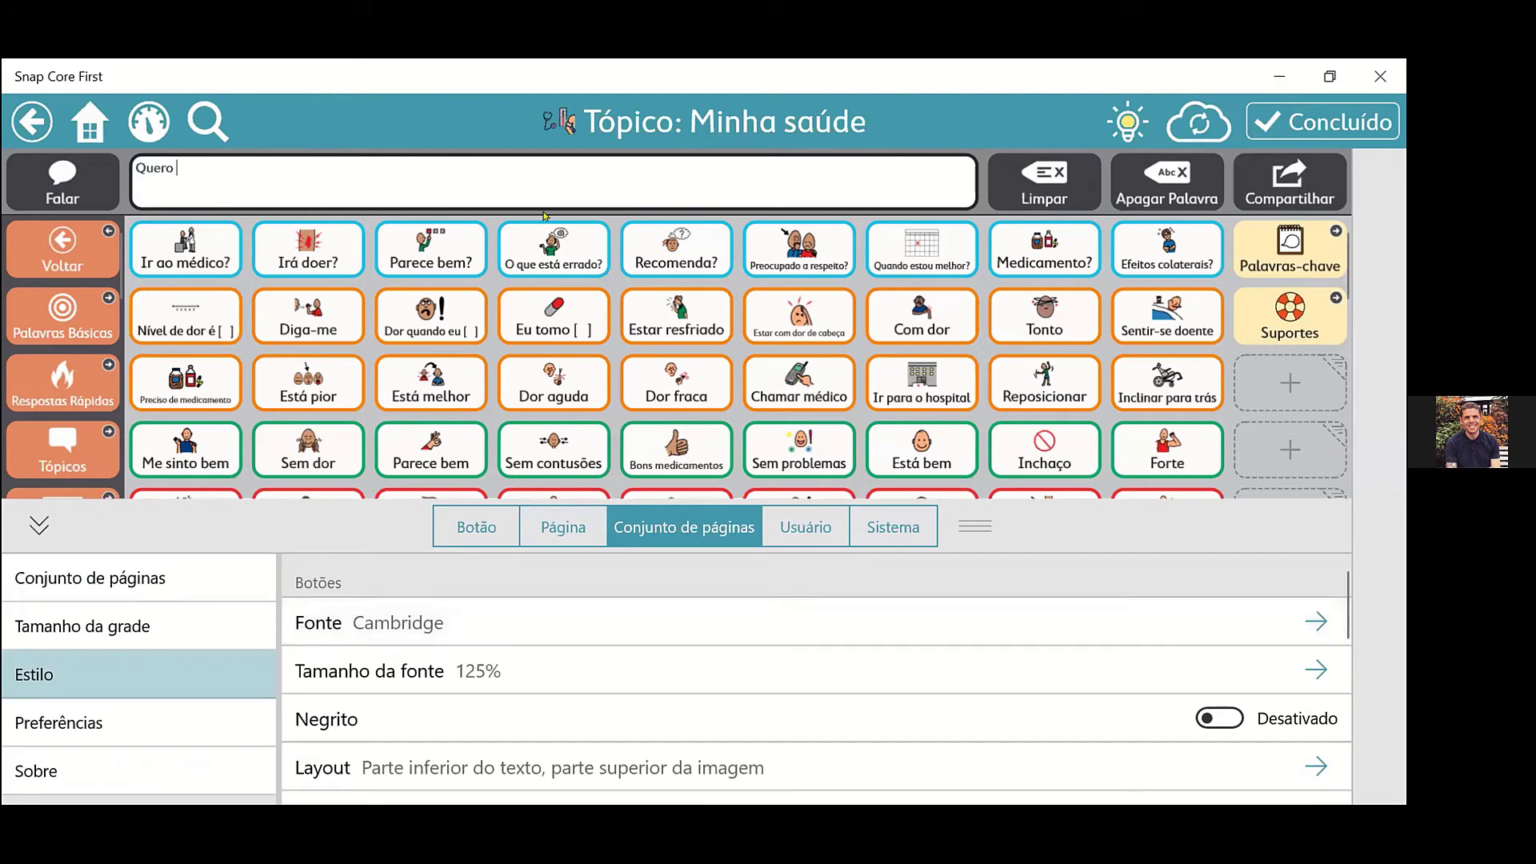
left_click(555, 530)
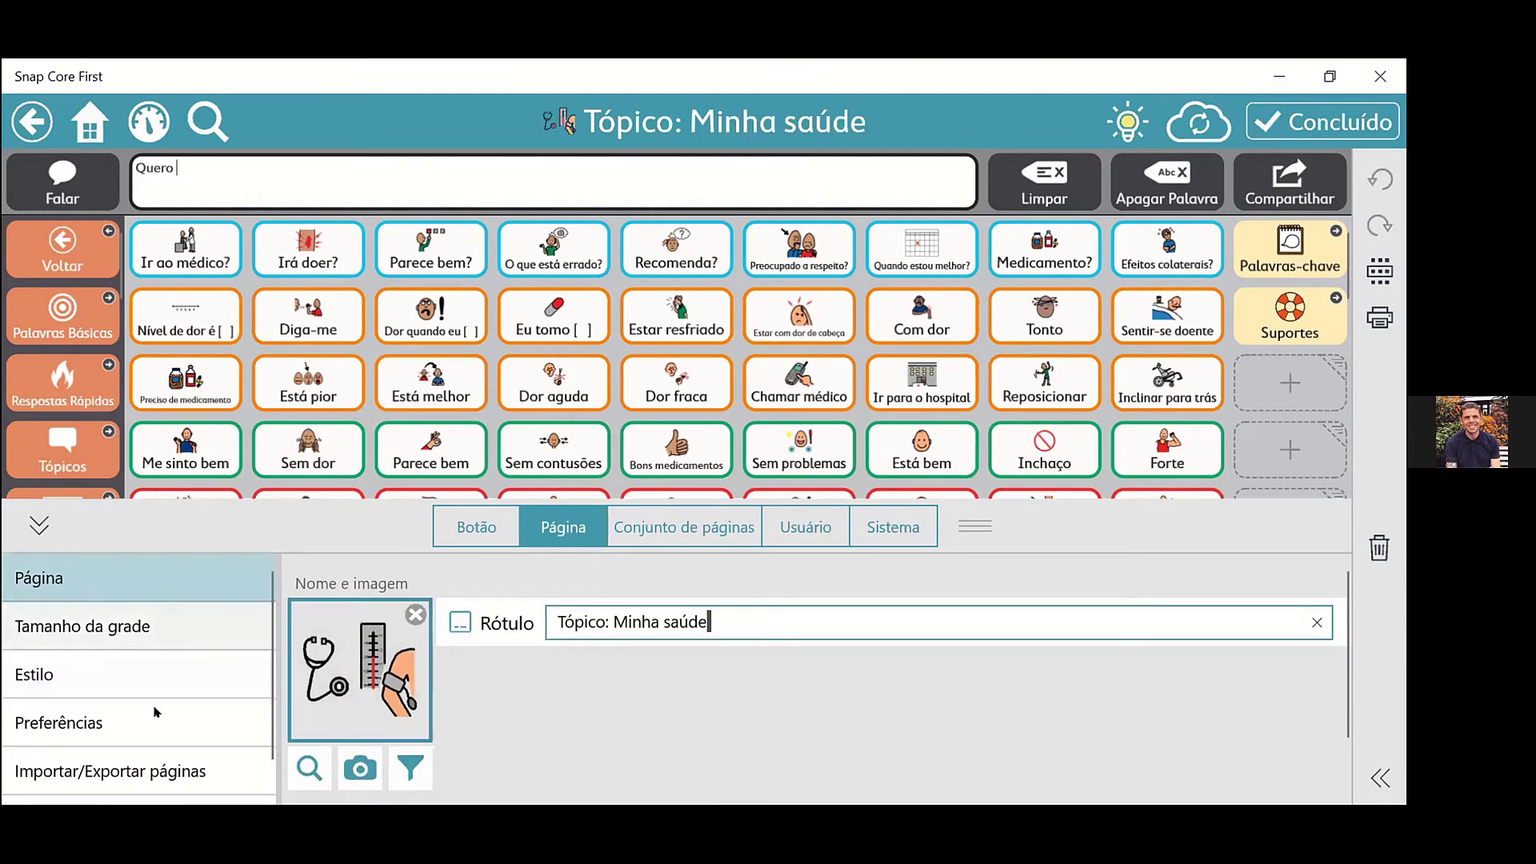
scroll(146, 711, "down", 1)
left_click(113, 646)
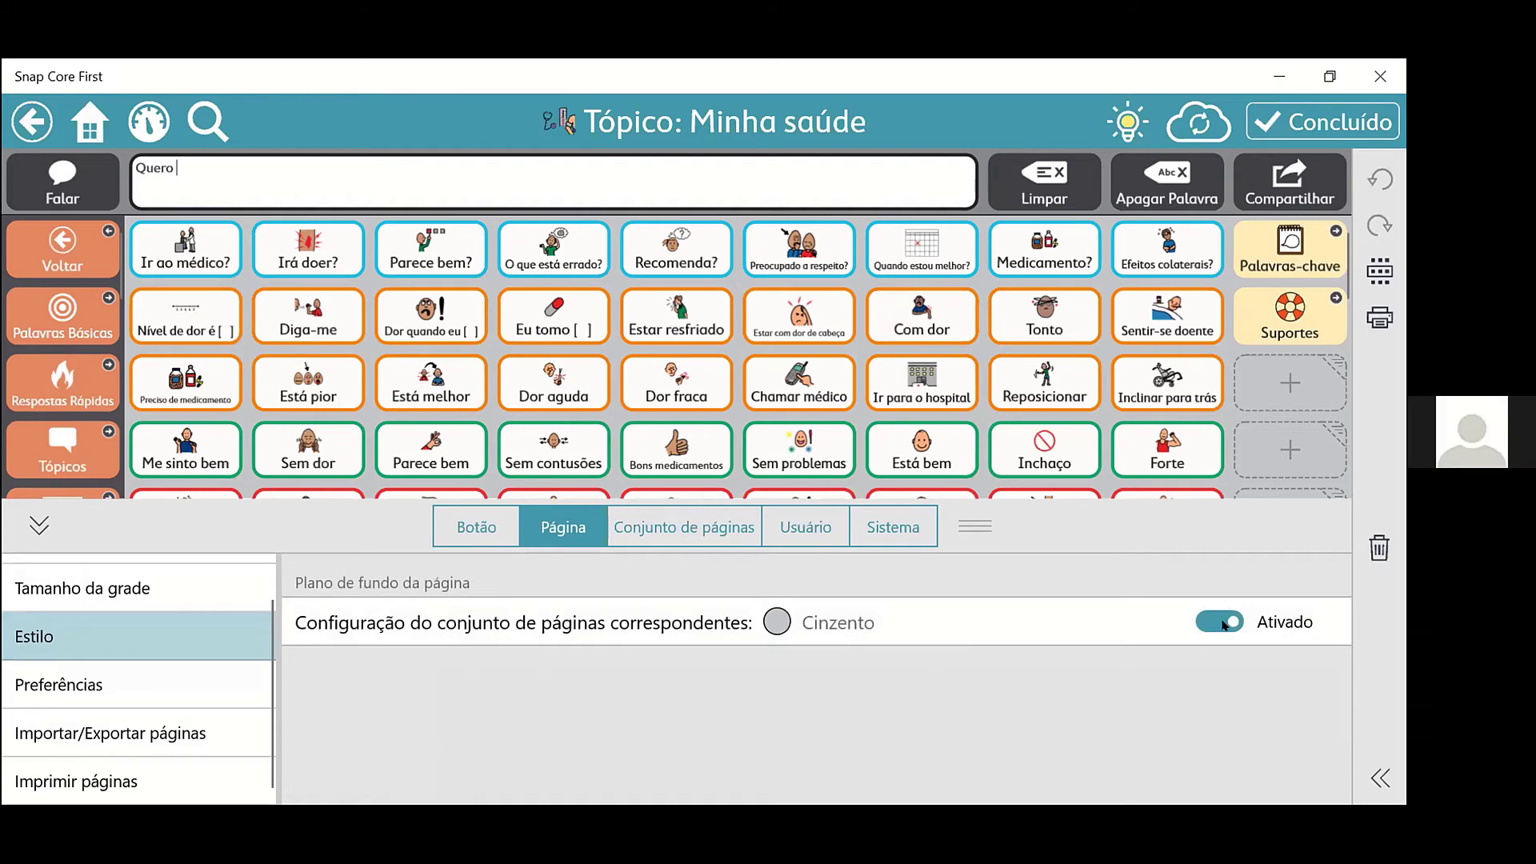
Step: Set the page background to Limpar (no colour) after trying black, then leave edit mode
left_click(781, 697)
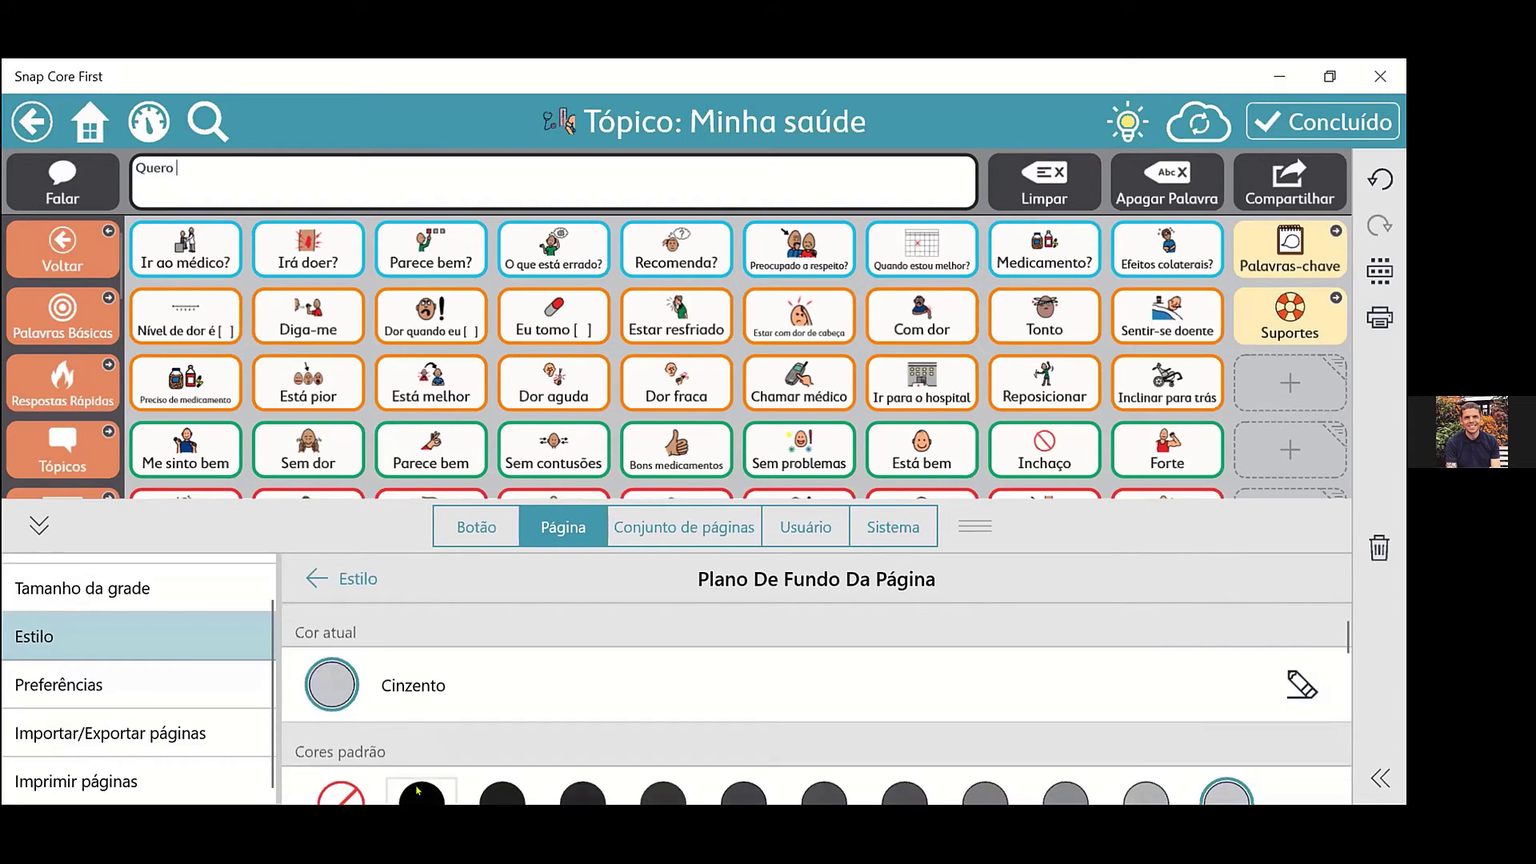
left_click(420, 794)
left_click(345, 795)
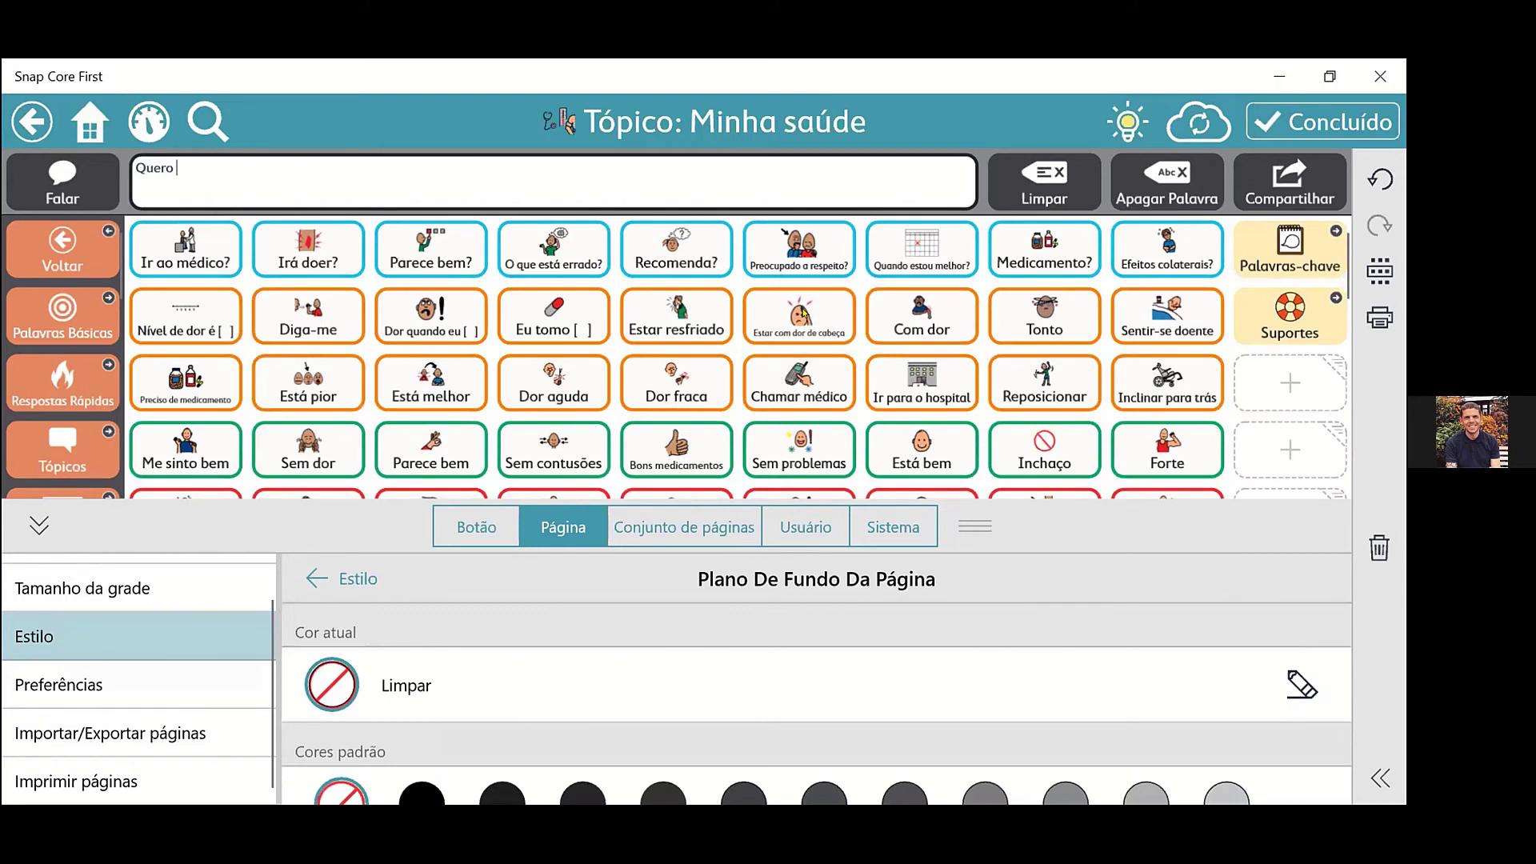
left_click(1257, 112)
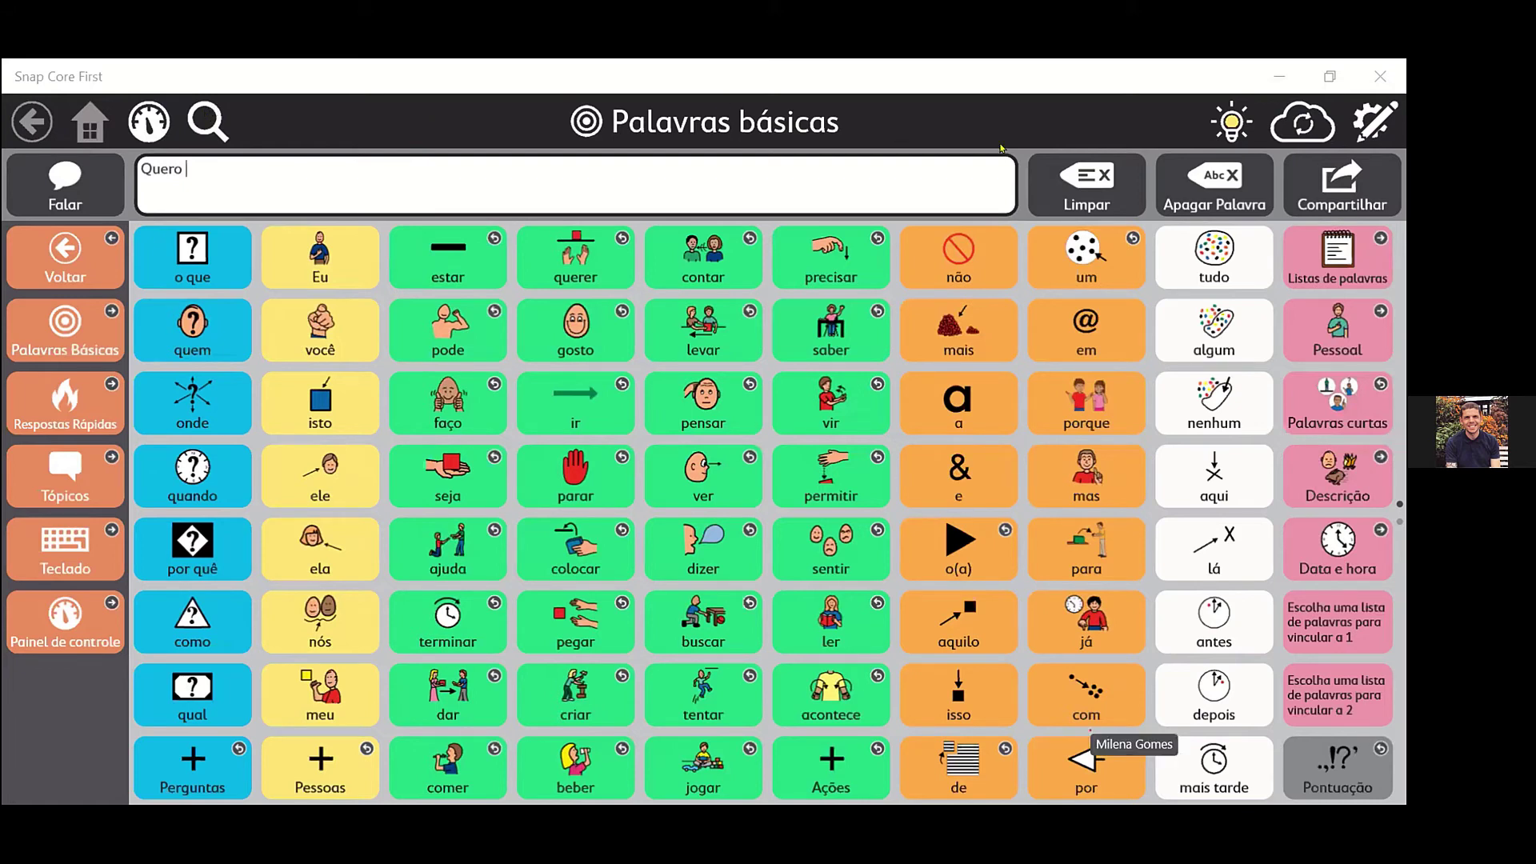
left_click(1082, 170)
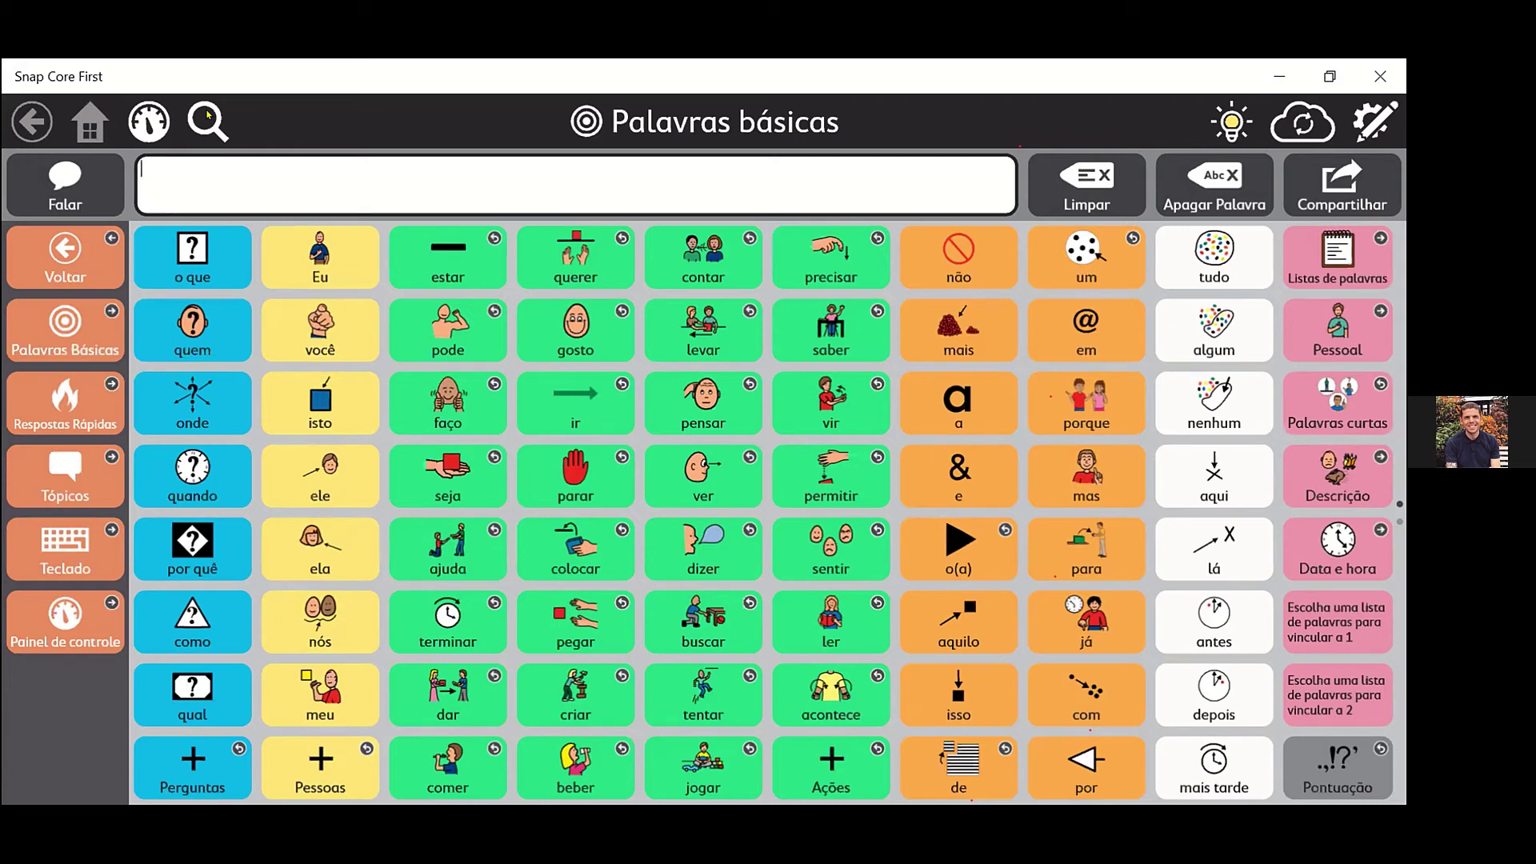
Step: Search the buttons for 'laranja'
left_click(205, 122)
type("la")
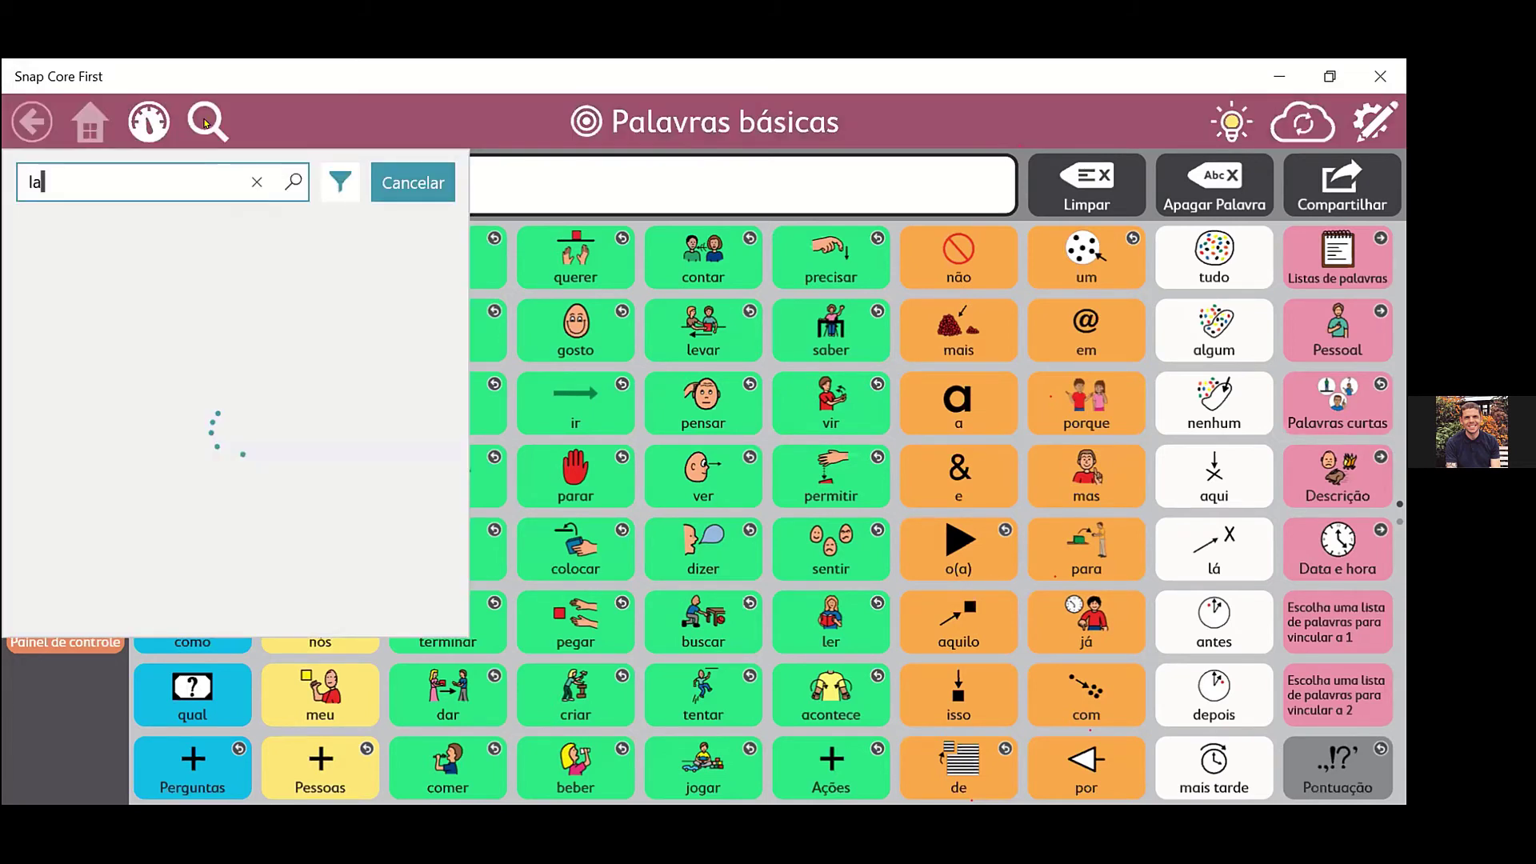
type("ranja")
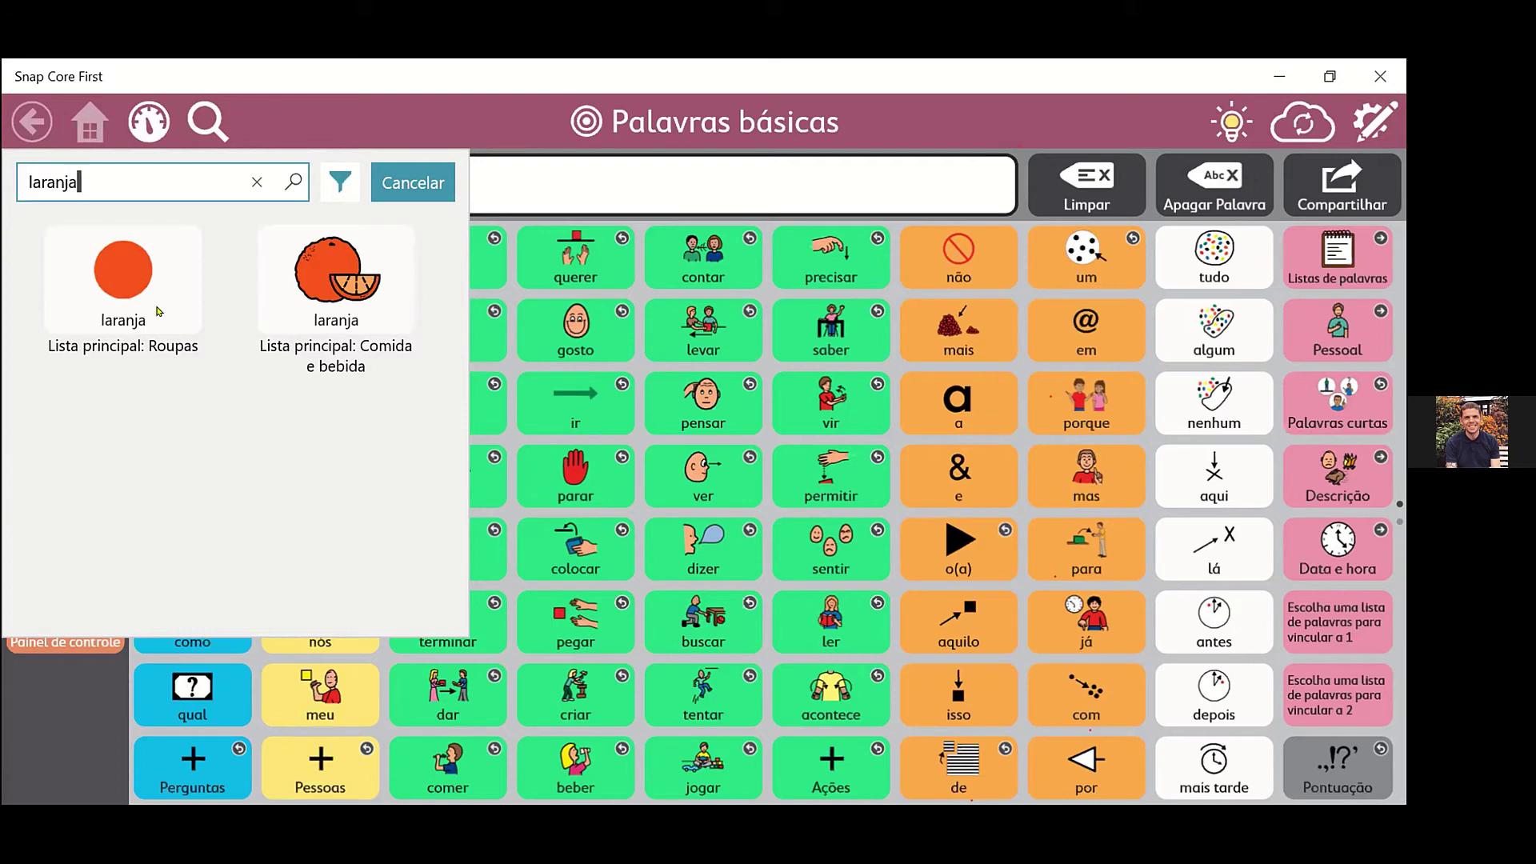
Step: Follow the Roupas laranja result's path through Listas de palavras into the Roupas word list
left_click(149, 285)
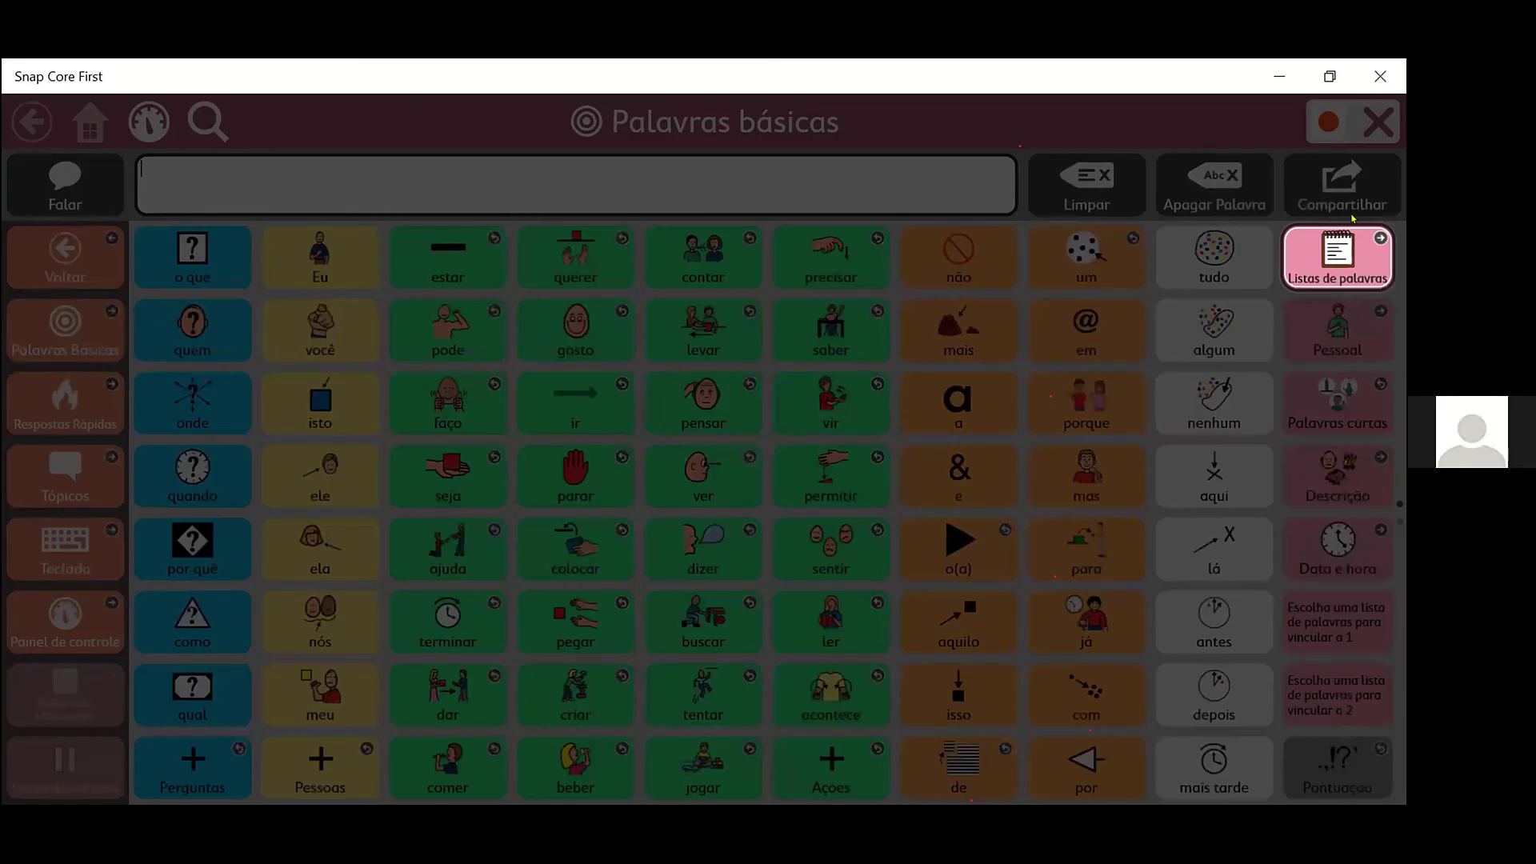
left_click(1331, 255)
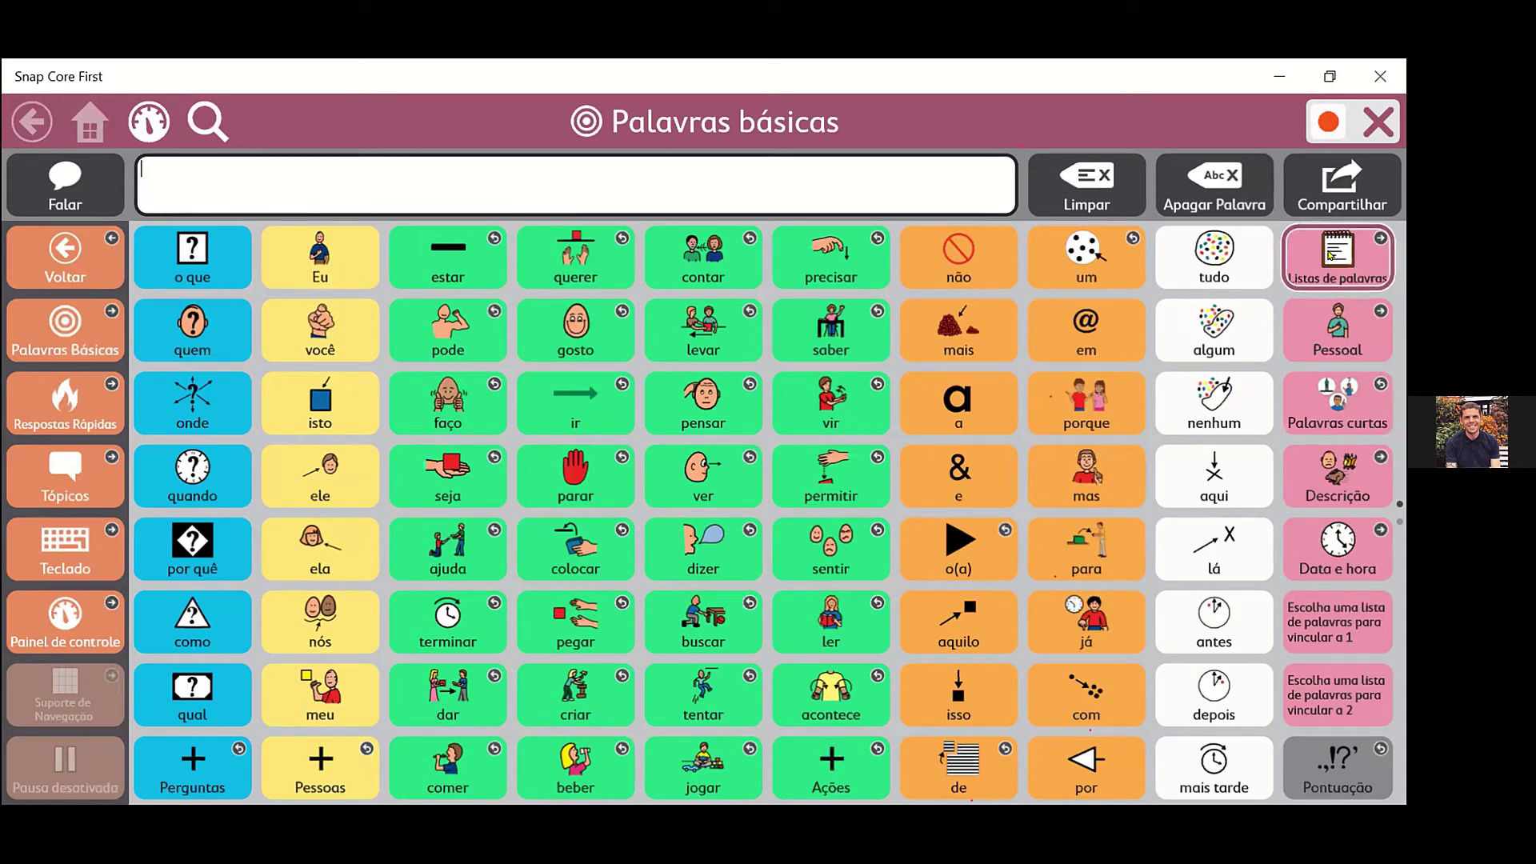
left_click(1331, 255)
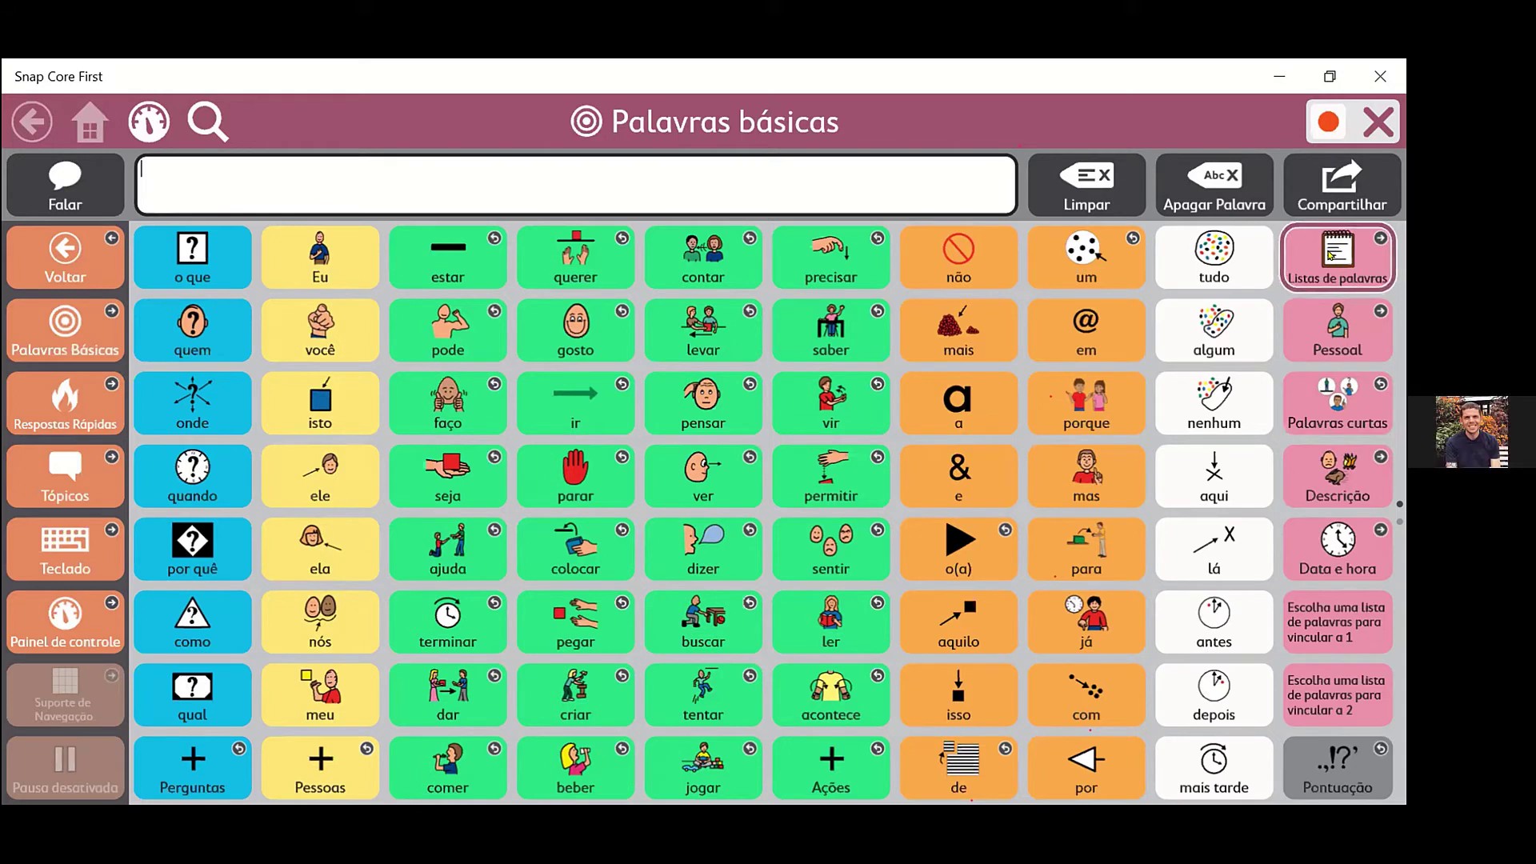
left_click(1331, 255)
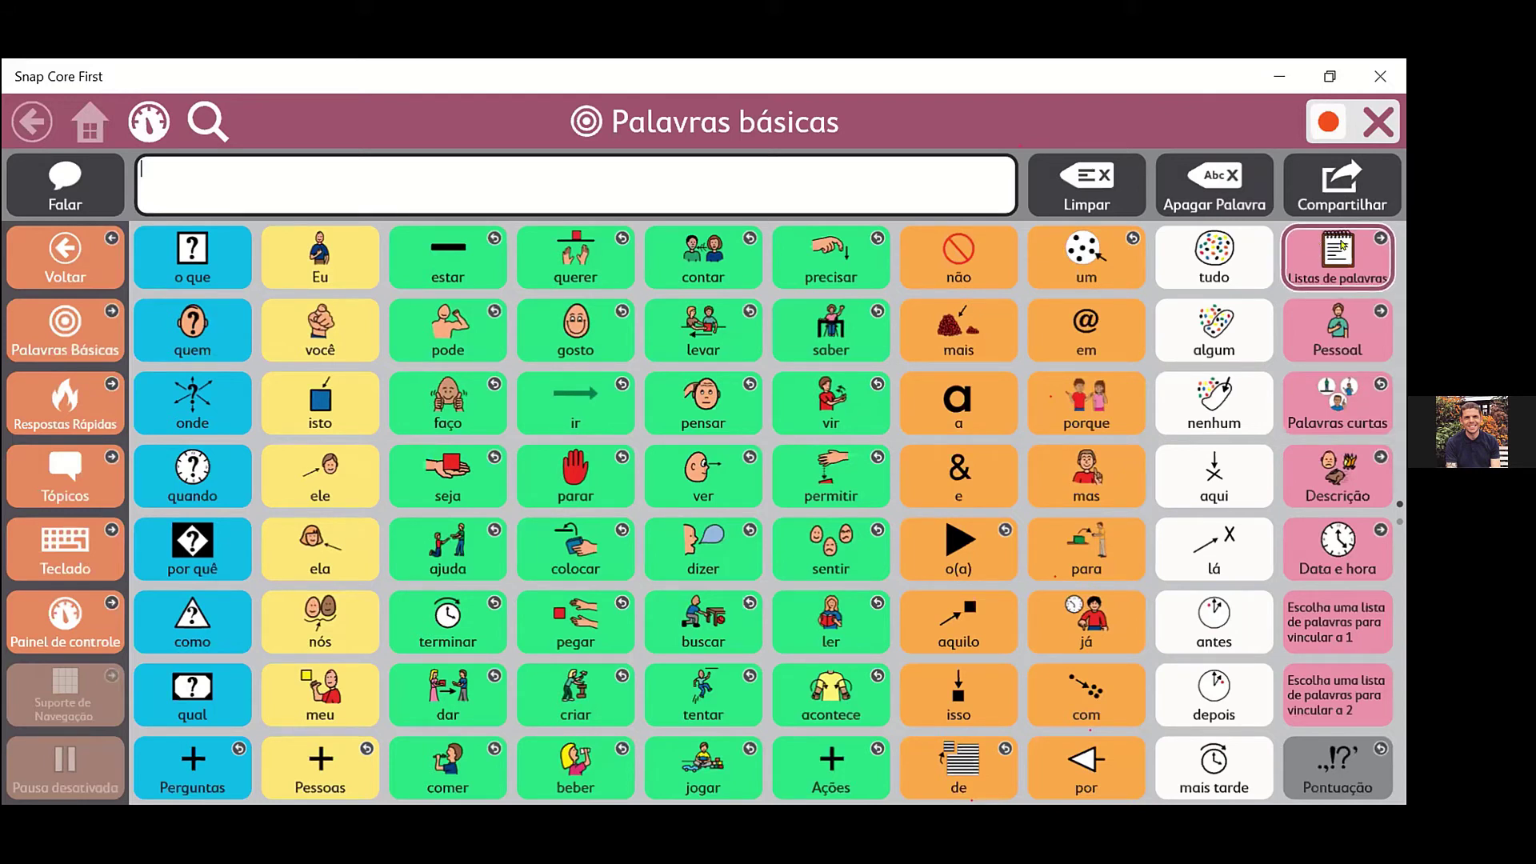
left_click(1343, 245)
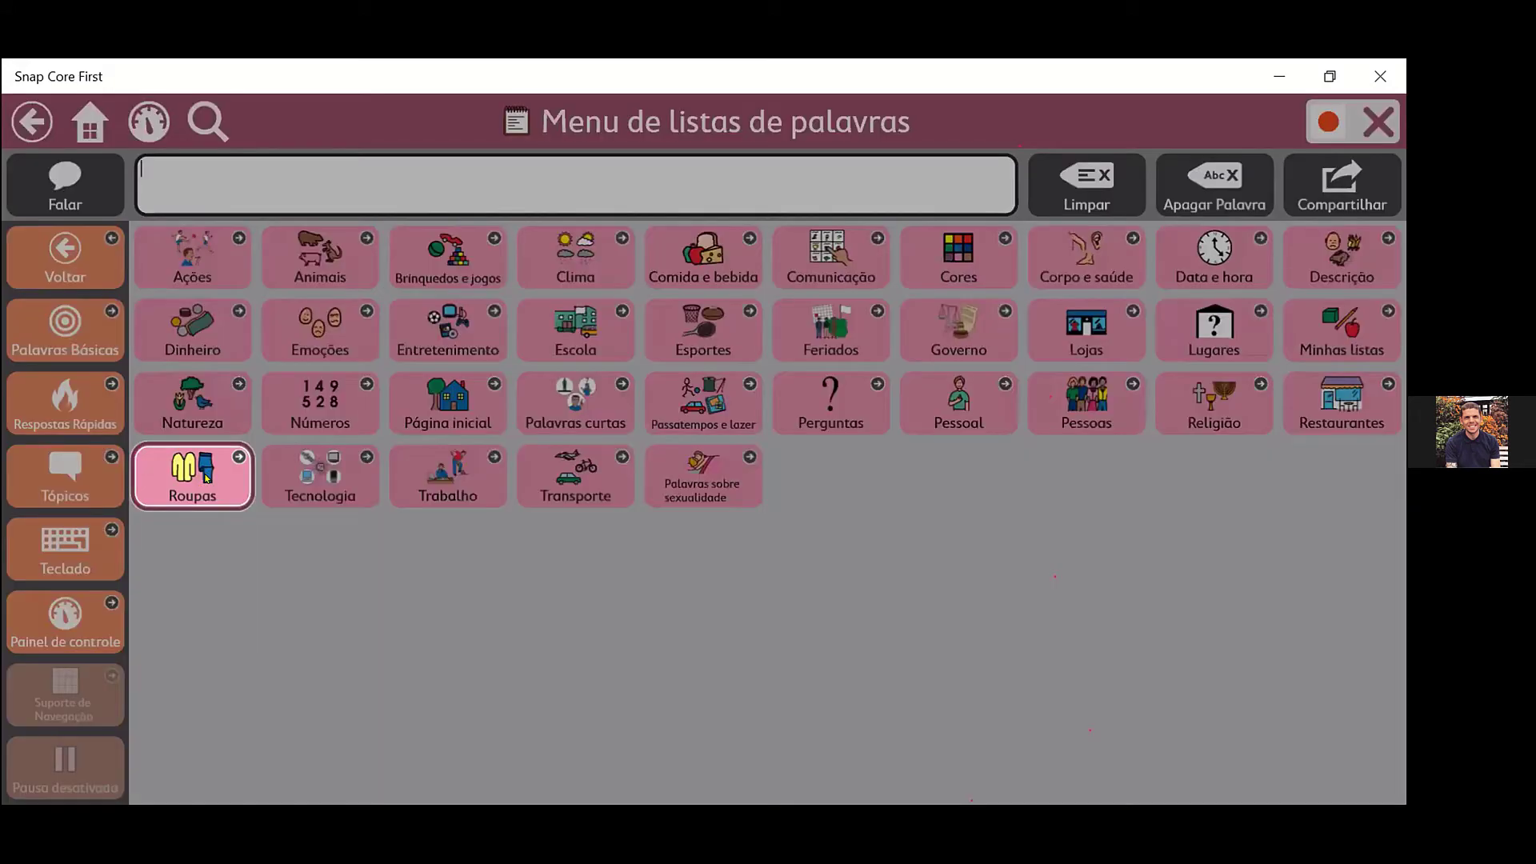
left_click(205, 474)
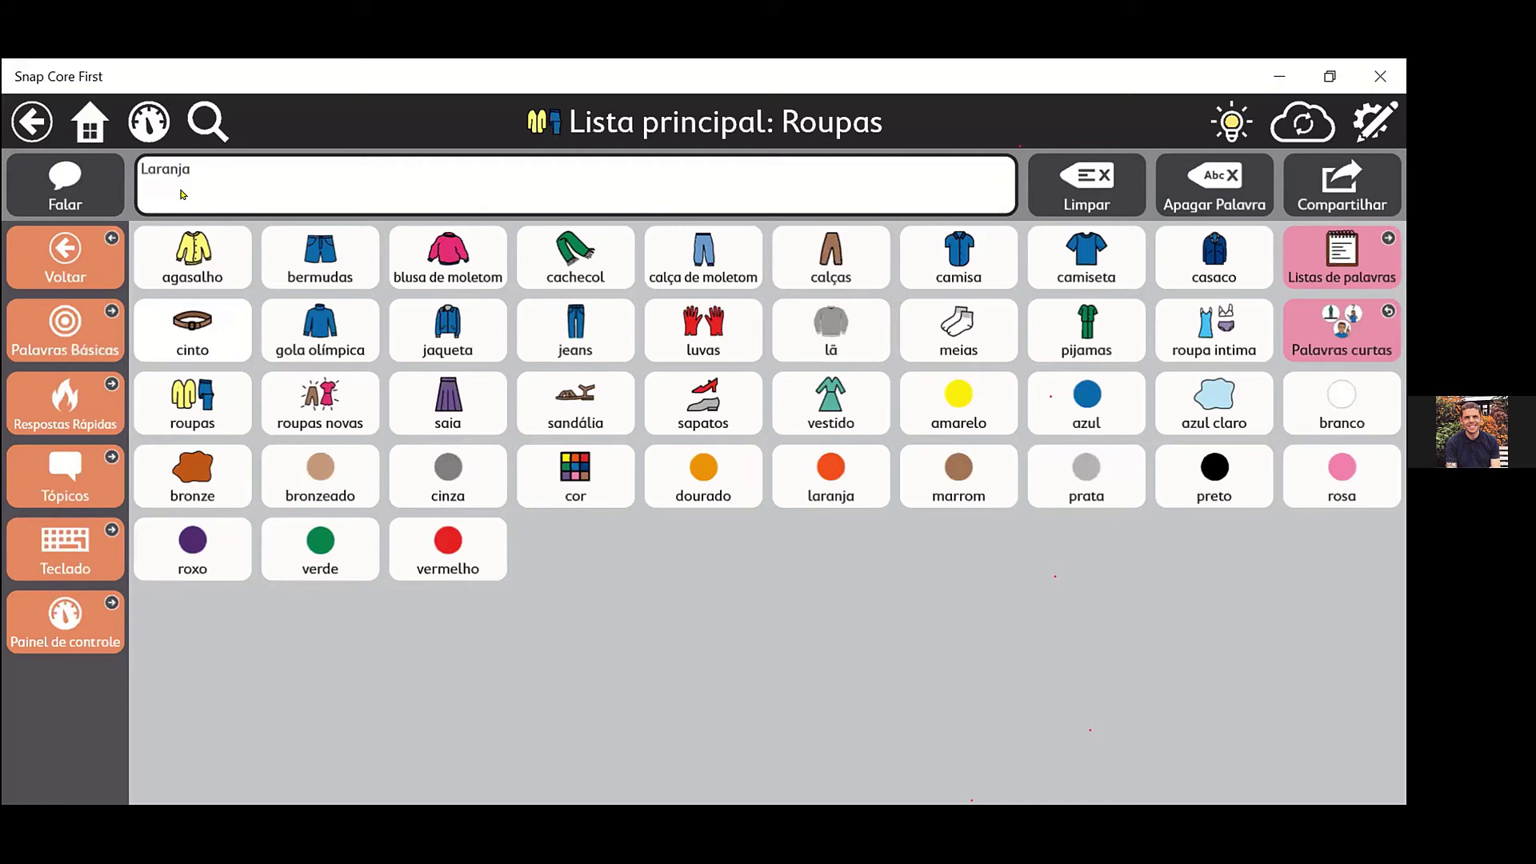
Step: Empty the message bar with Limpar and go back to the Palavras básicas core-word board
left_click(1082, 184)
left_click(75, 120)
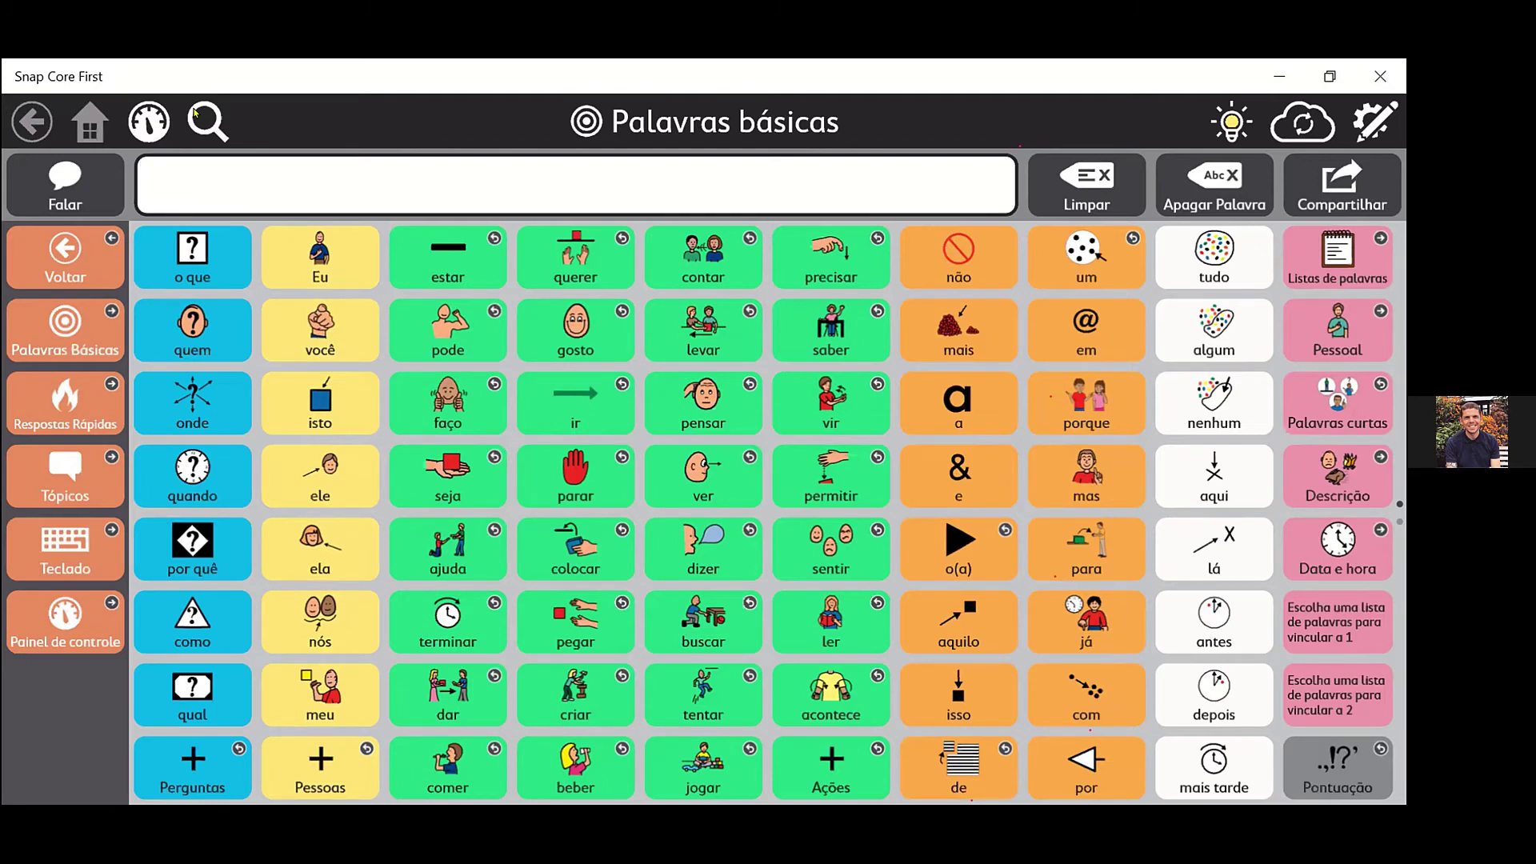
Step: Search buttons for 'beterraba', cancel the empty result, and open the Lista principal: Descrição word list
left_click(202, 124)
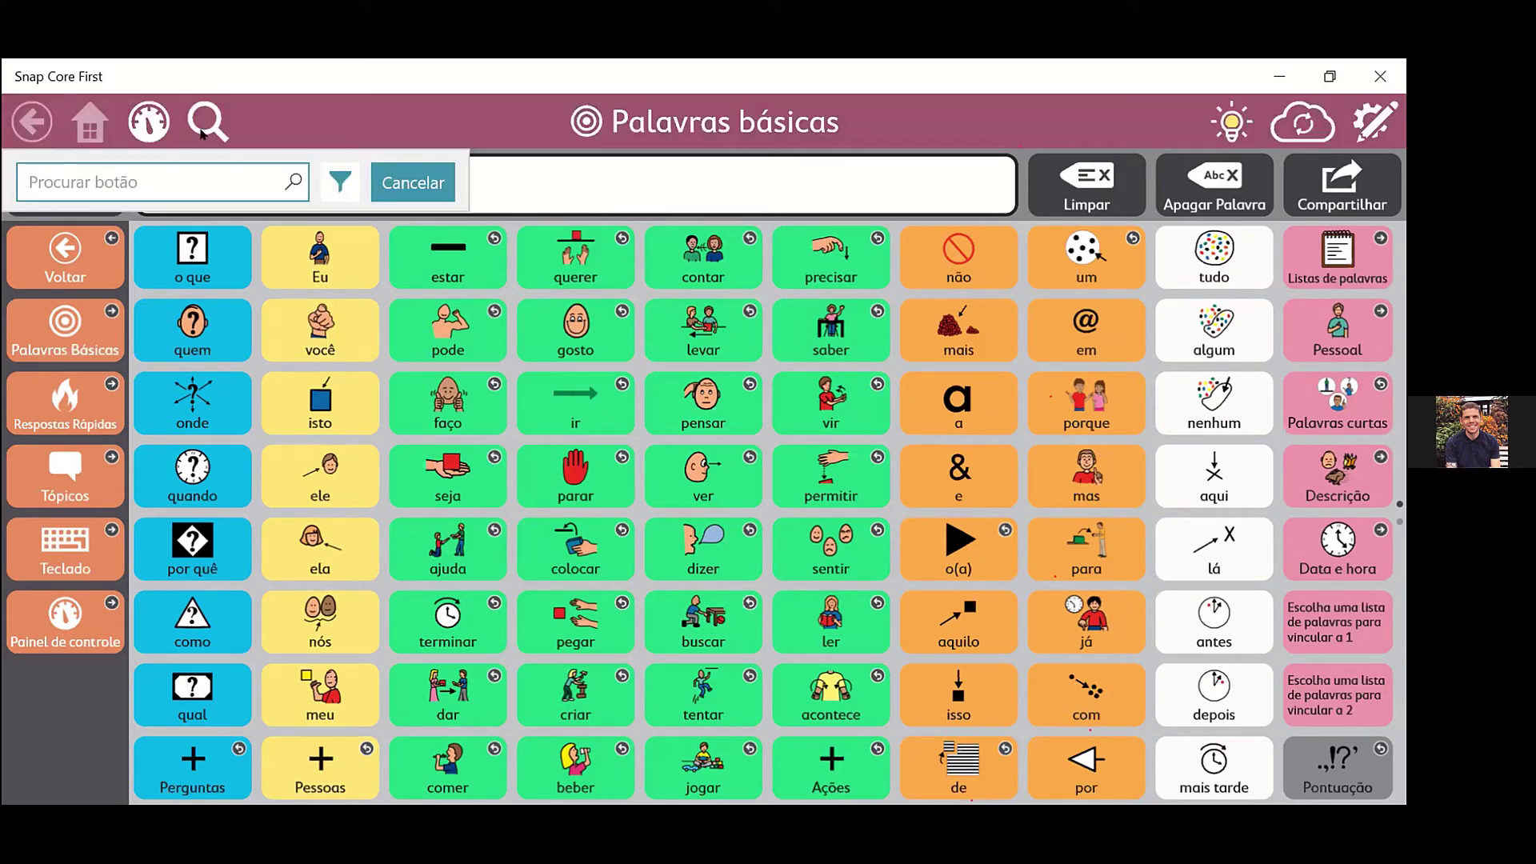
type("beterraba")
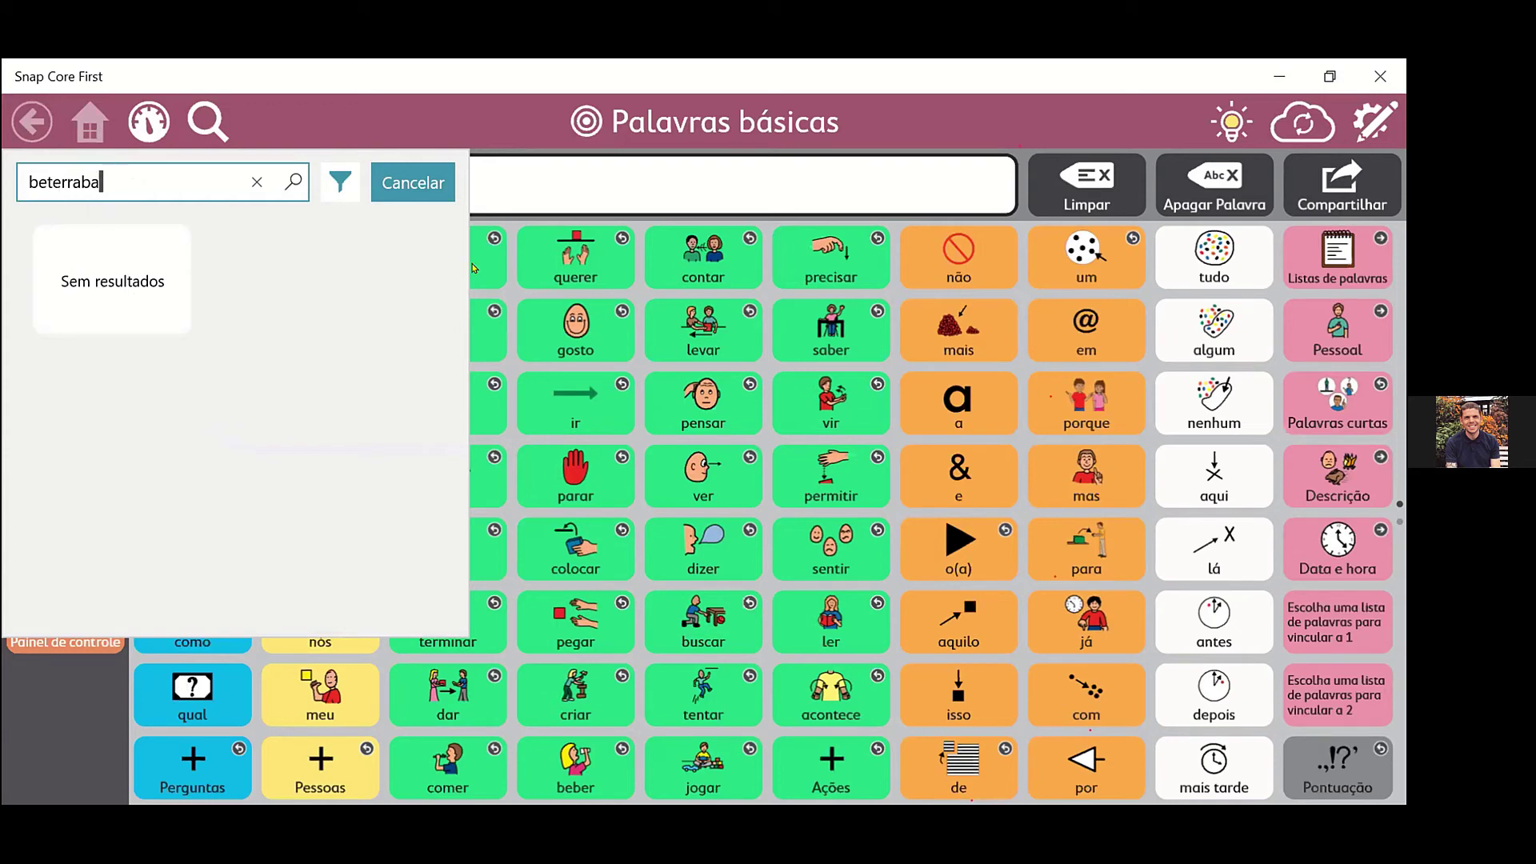
left_click(512, 195)
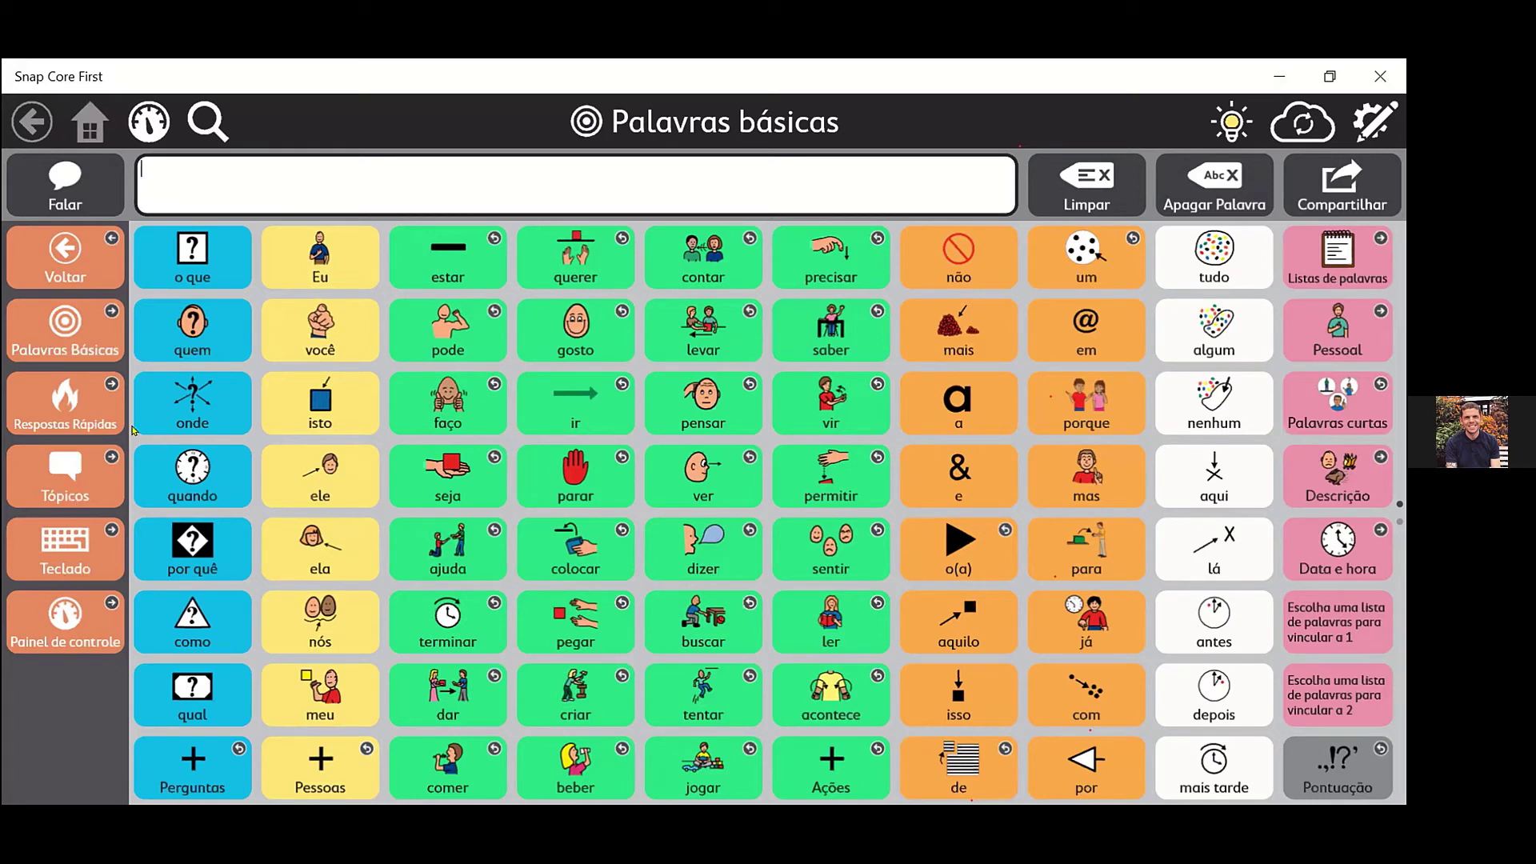
left_click(1328, 492)
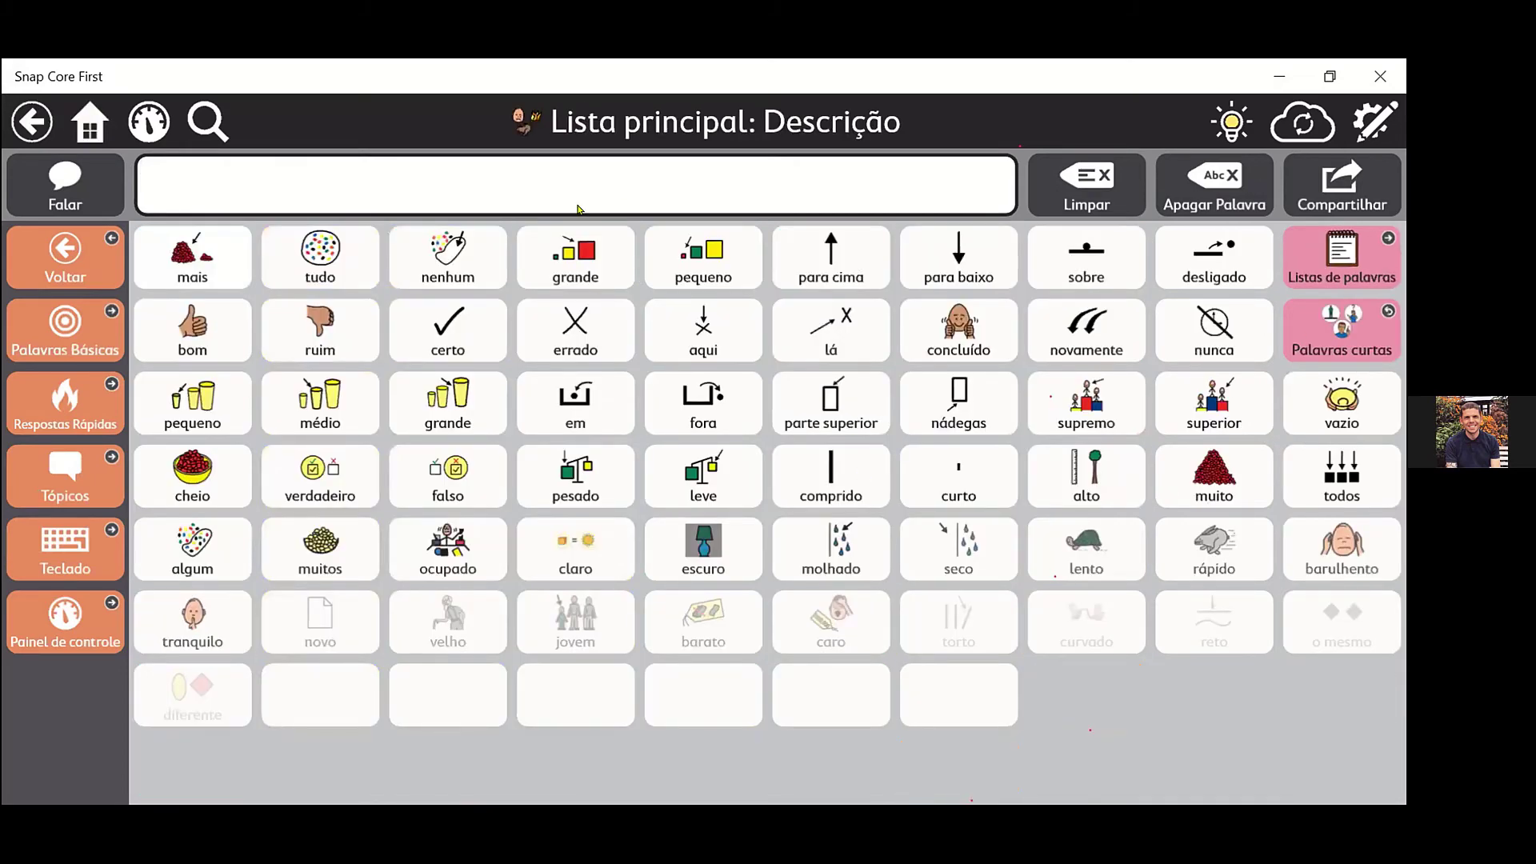
Step: Visit the Listas de palavras menu, then go back to the Palavras básicas home board
left_click(742, 123)
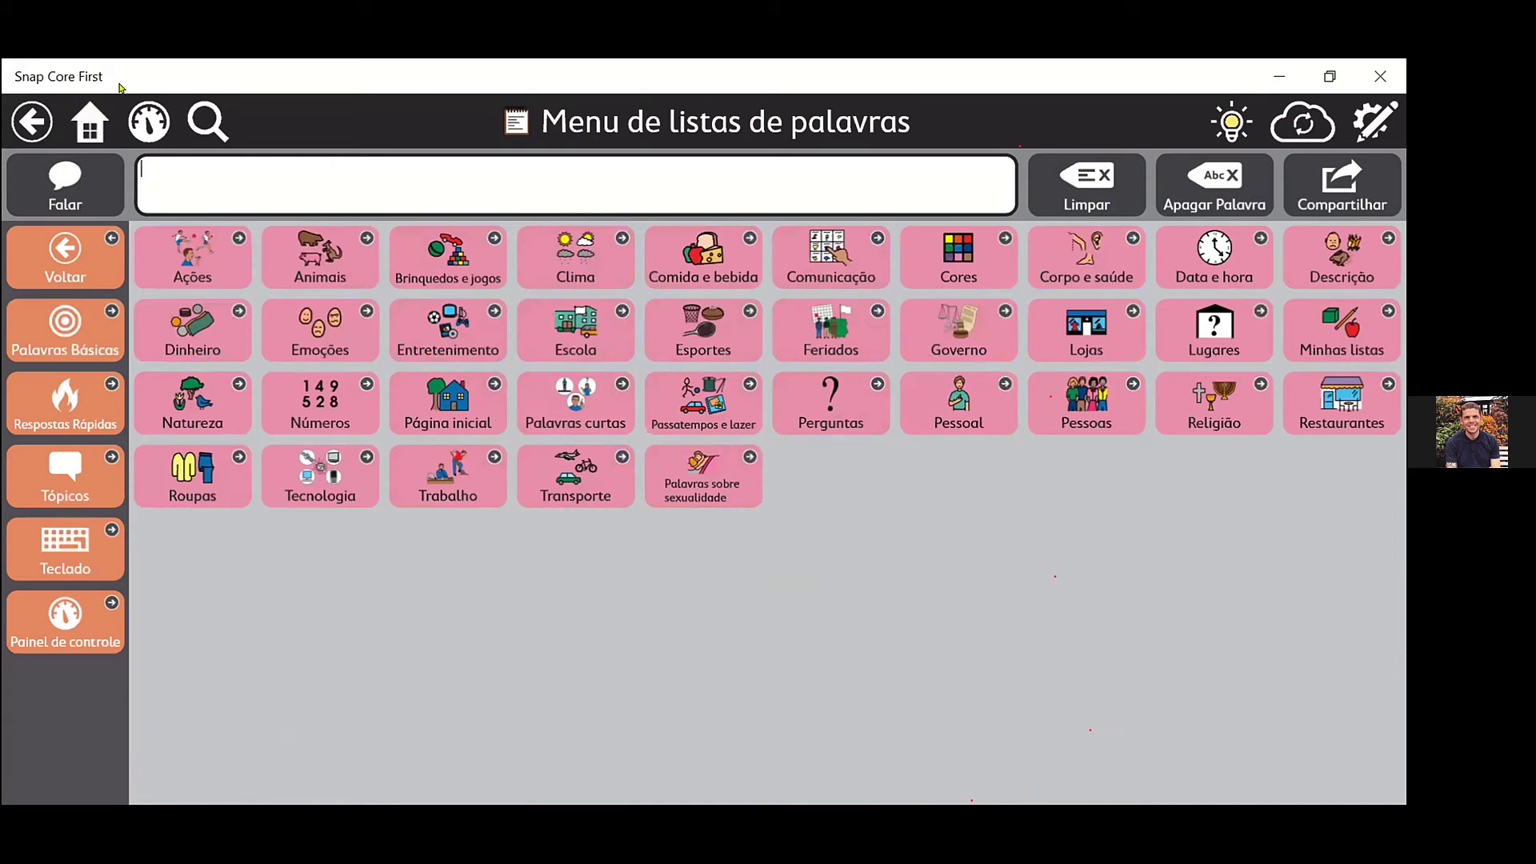
left_click(80, 121)
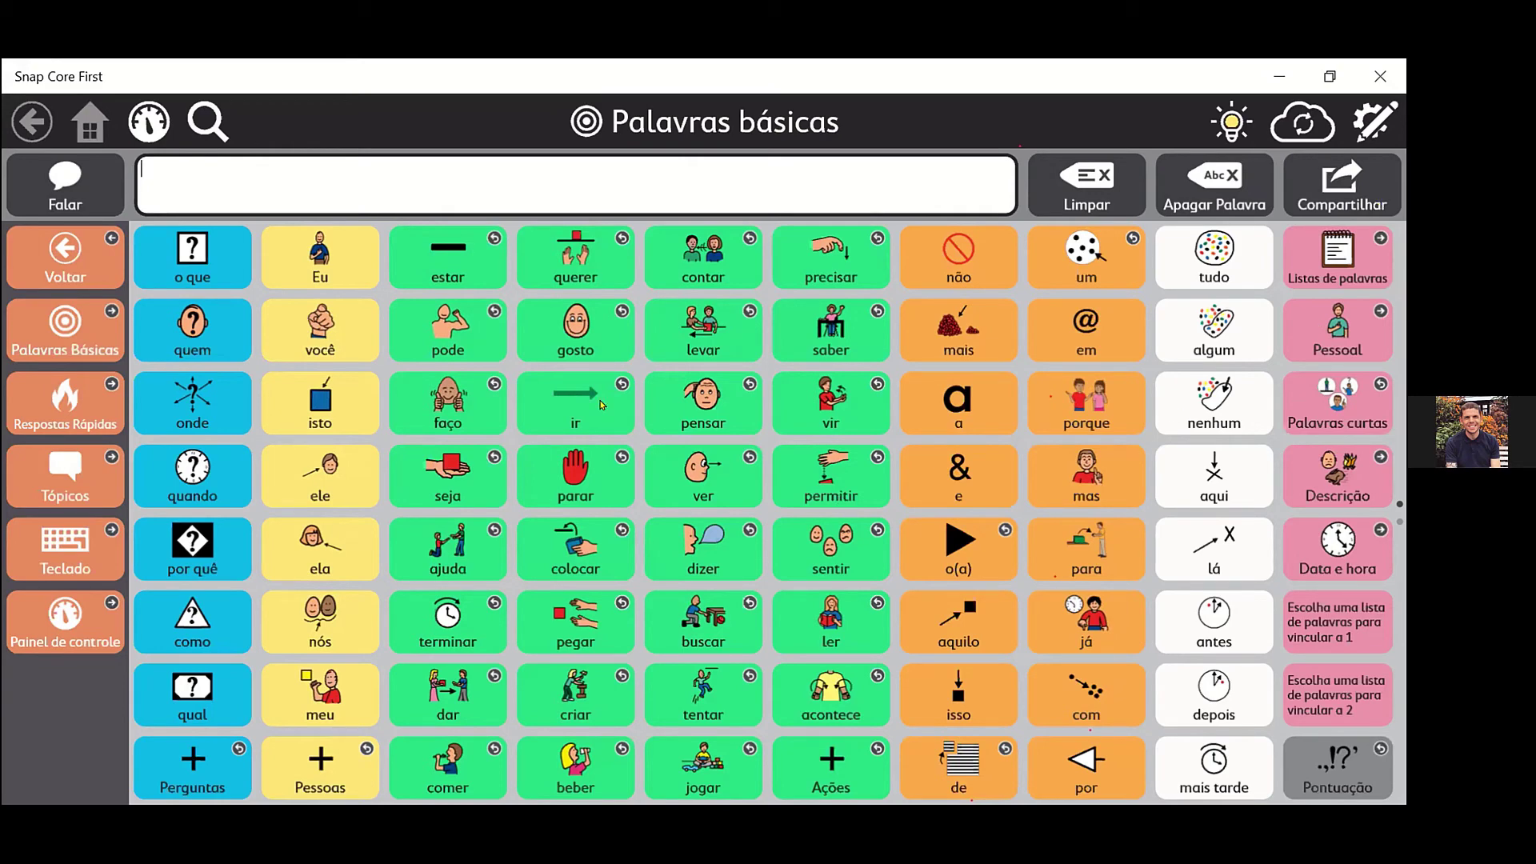
left_click(56, 456)
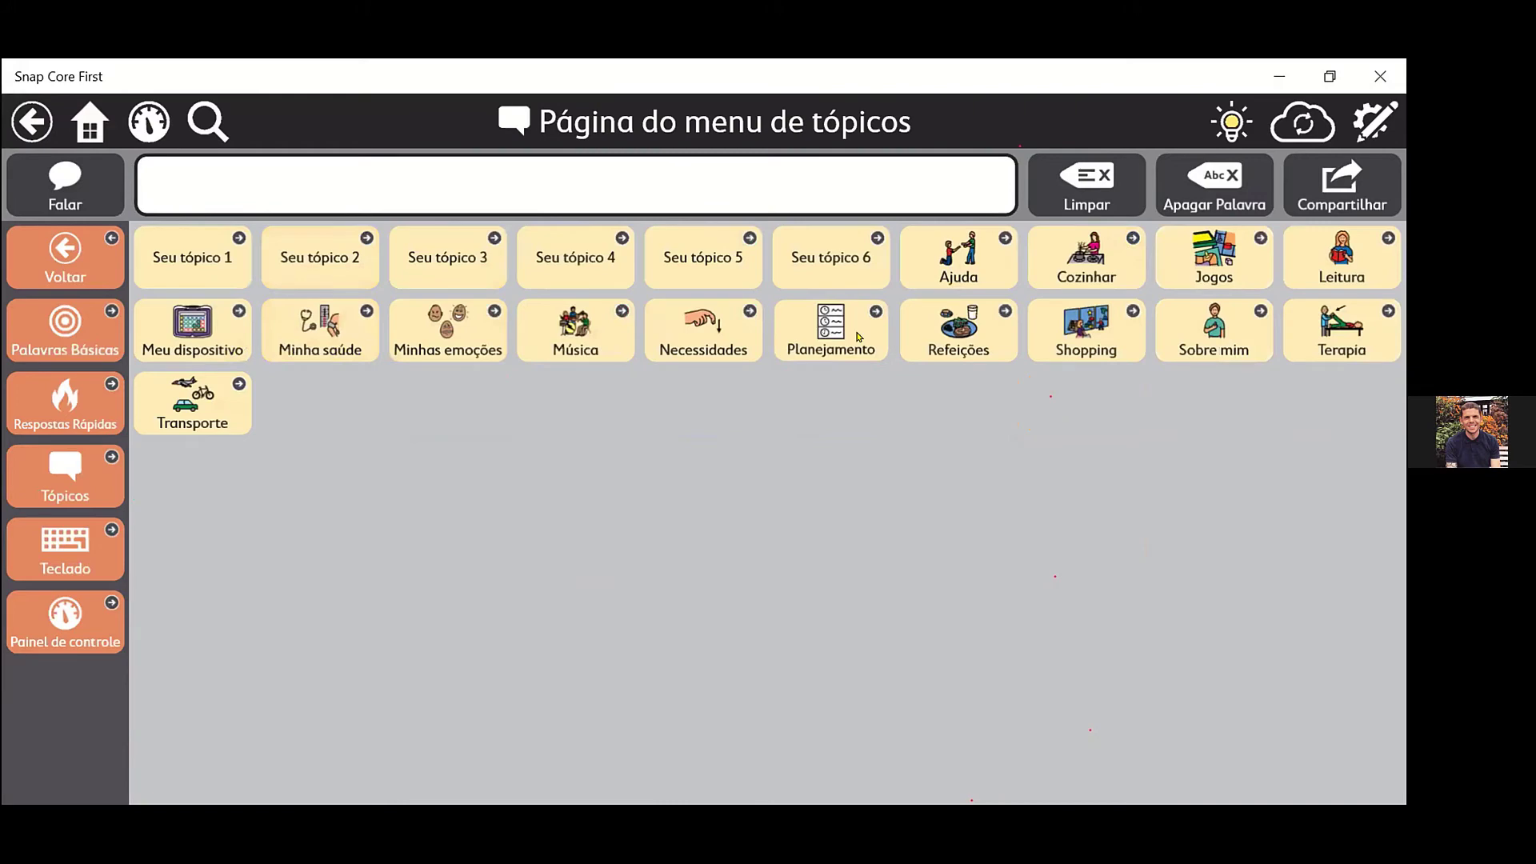
left_click(824, 336)
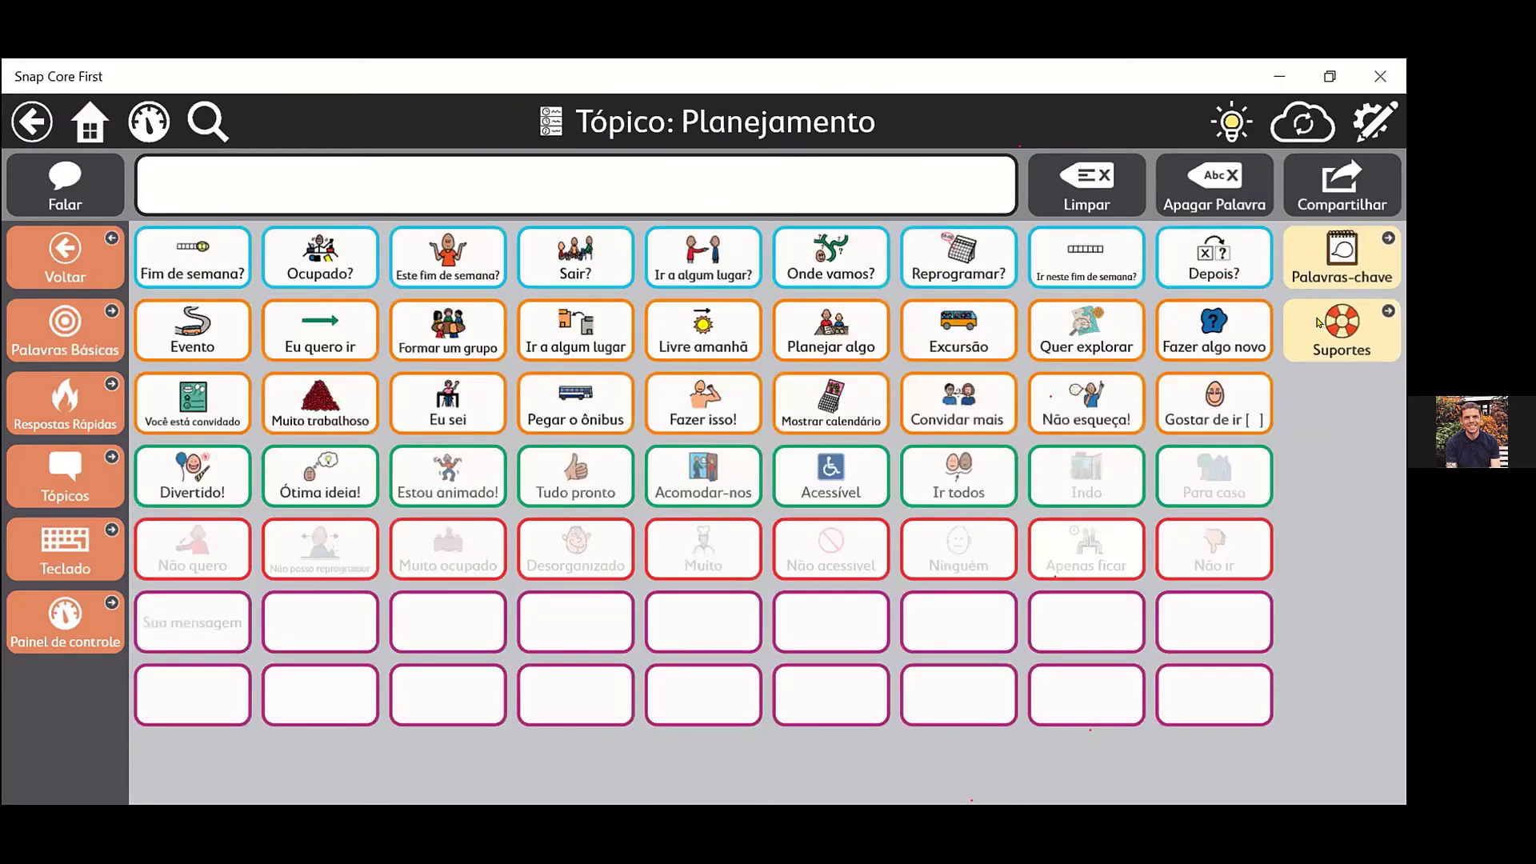
left_click(1297, 253)
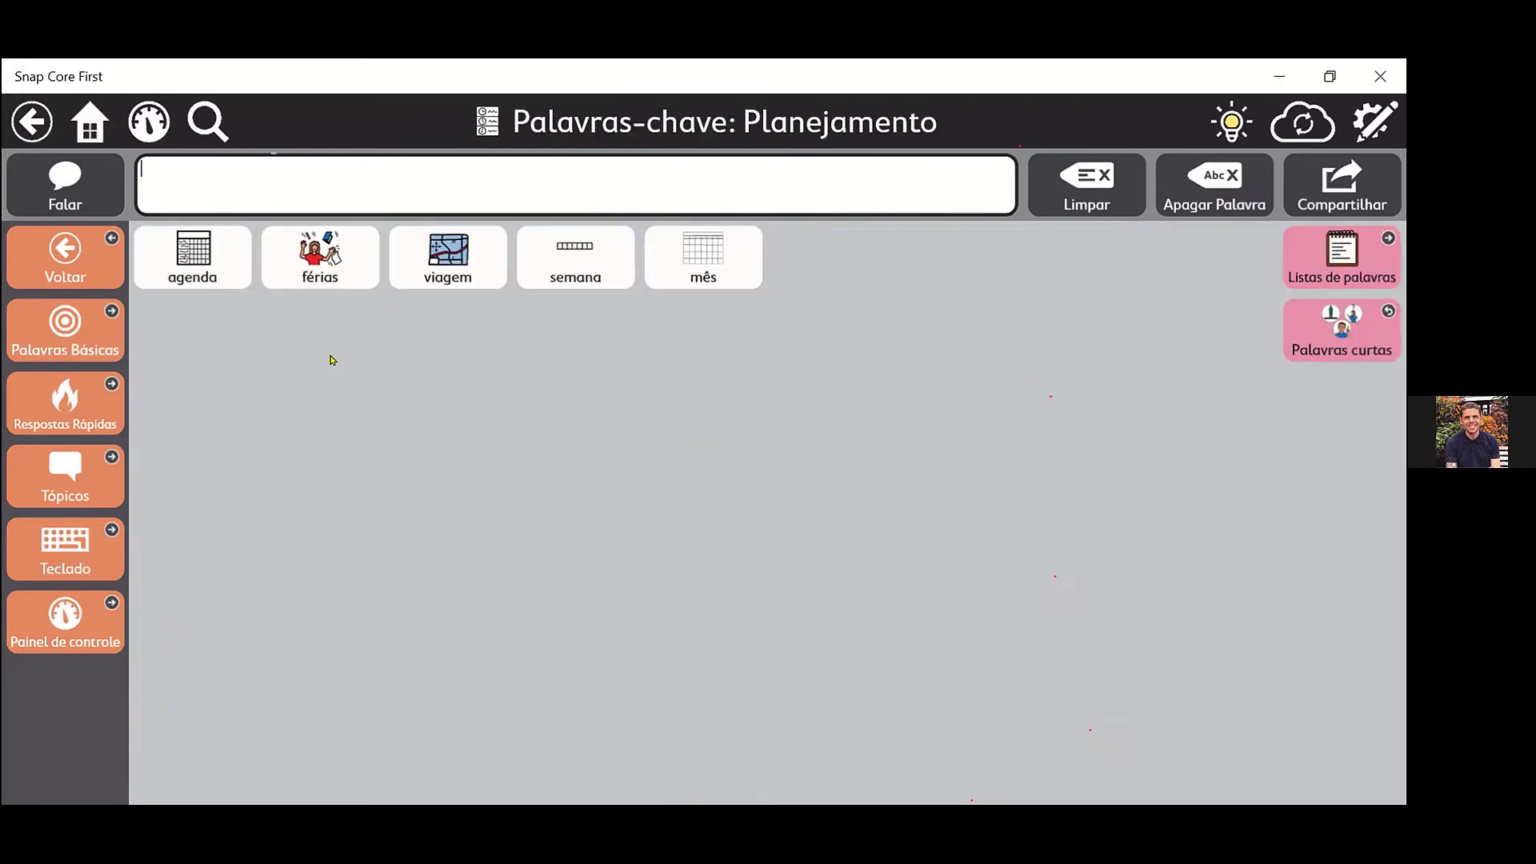
left_click(11, 112)
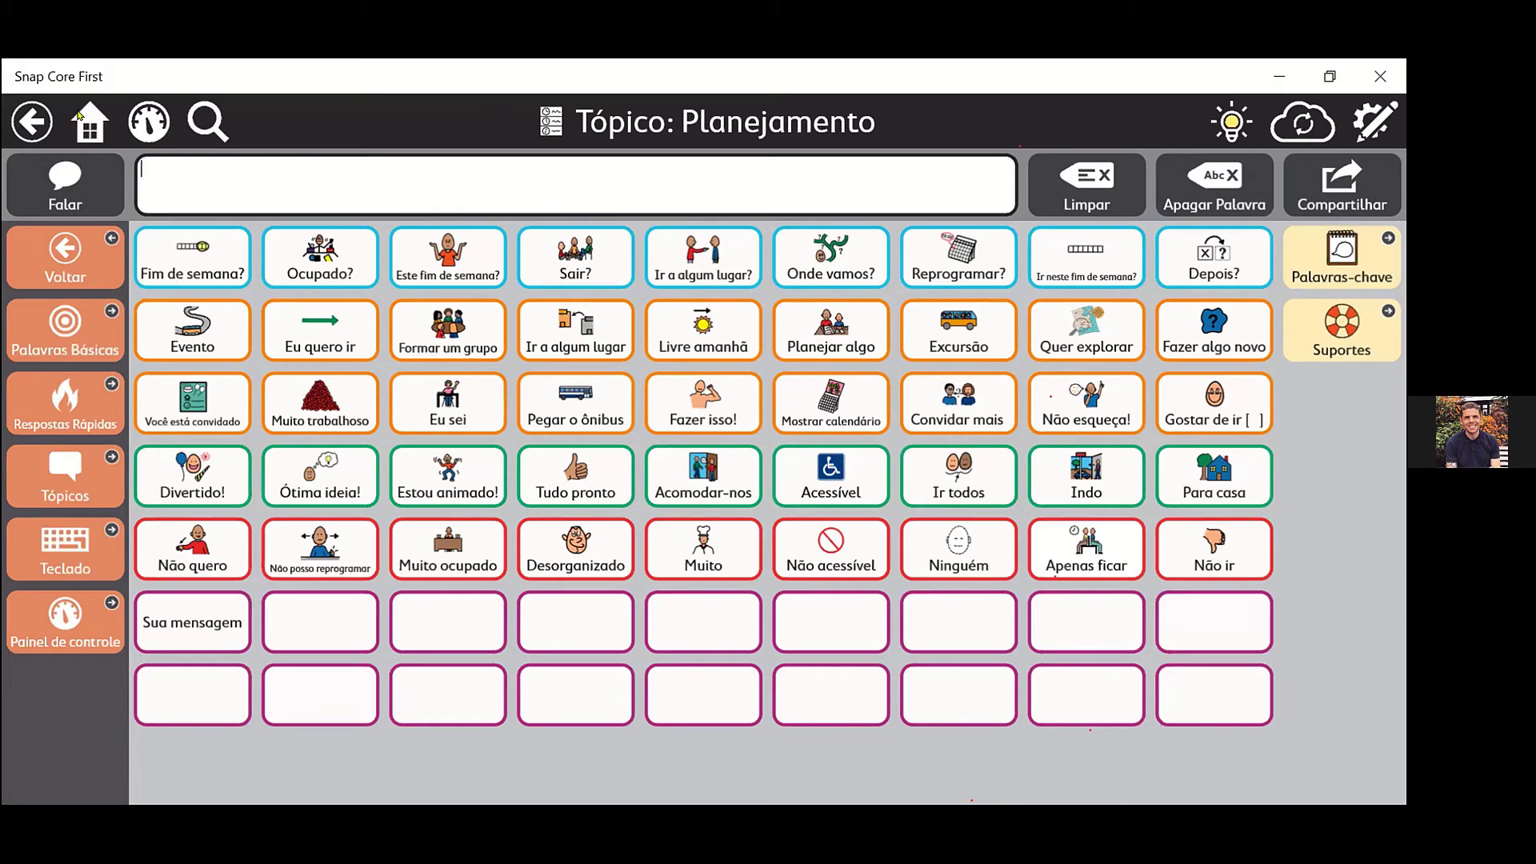
left_click(31, 121)
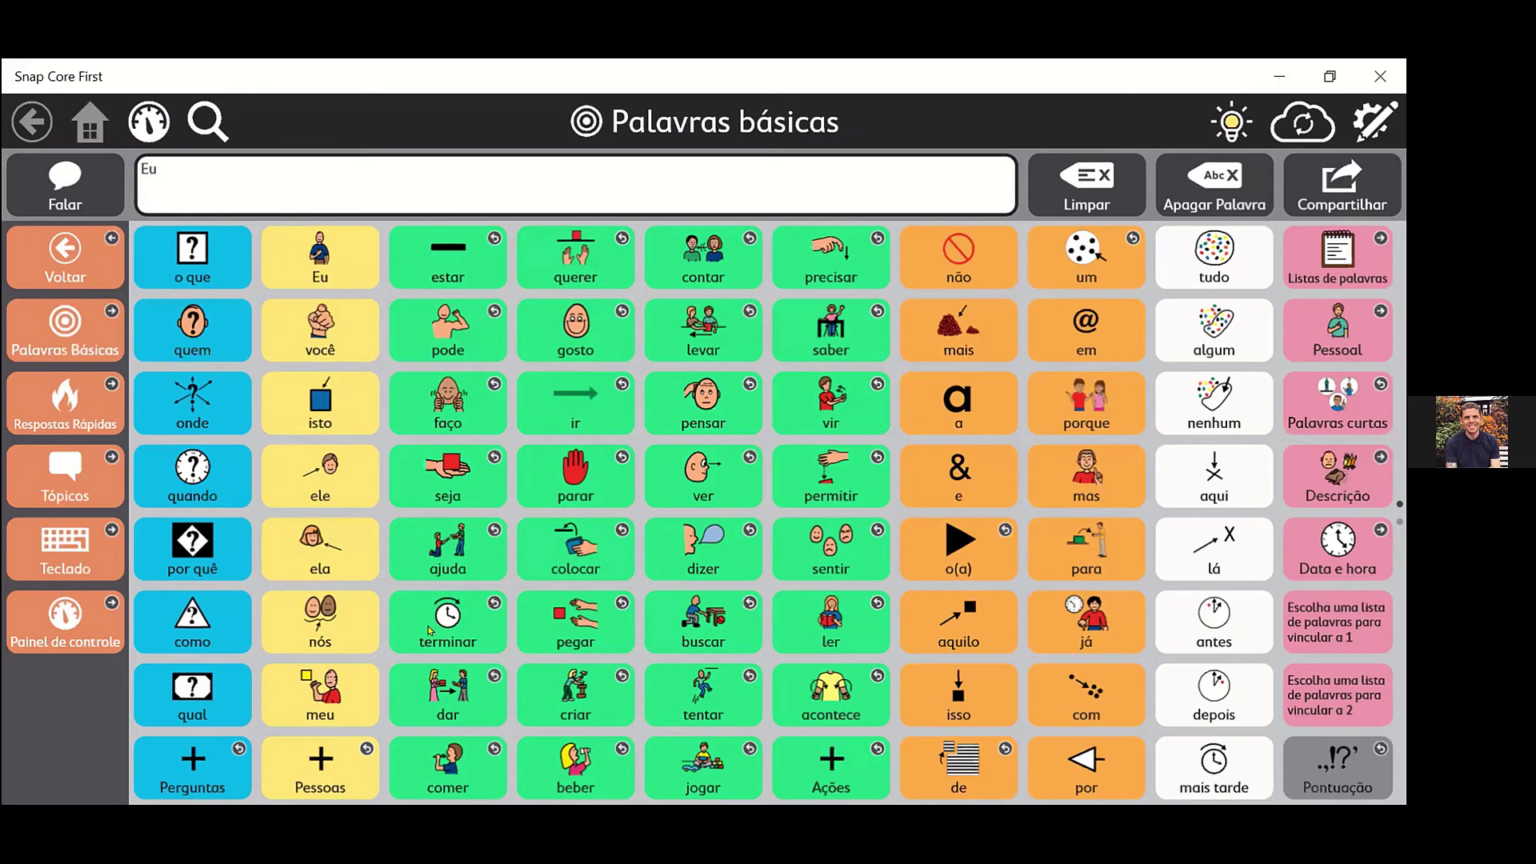
Step: Add posso to the message, then open Respostas Rápidas and speak Não
left_click(461, 301)
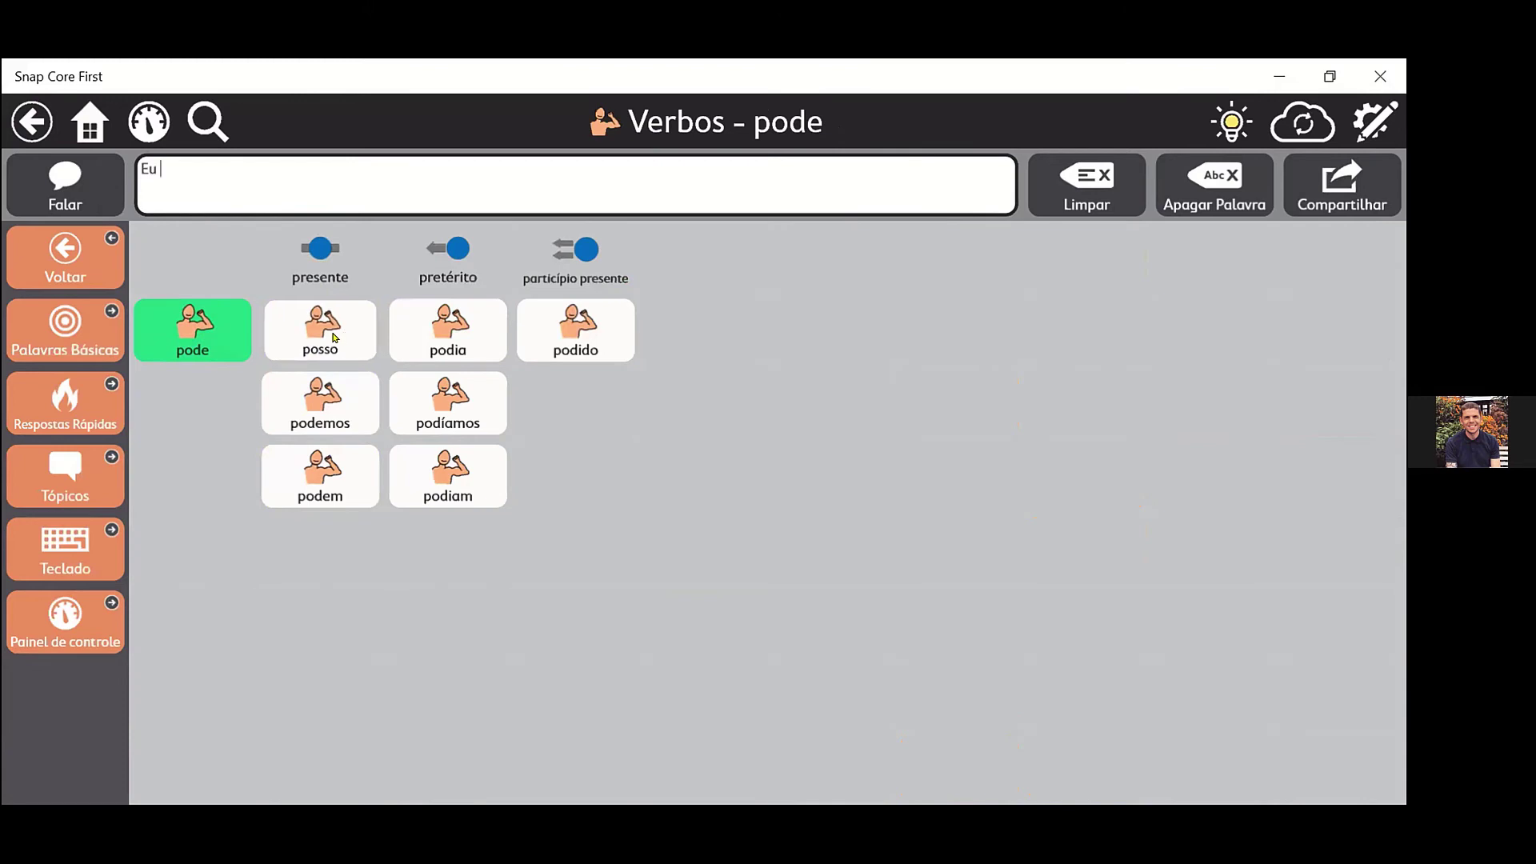
left_click(337, 344)
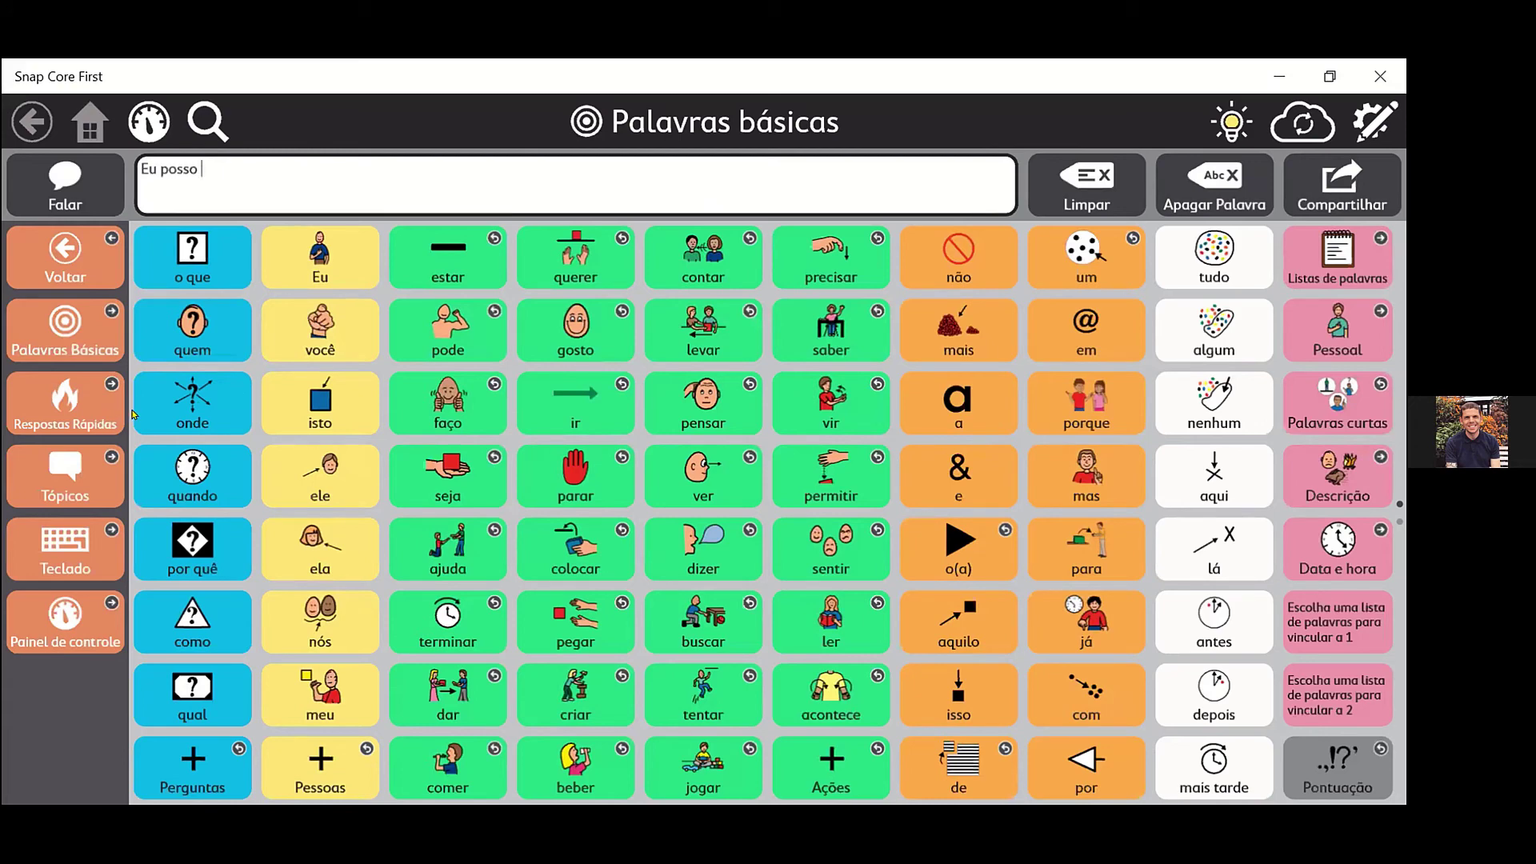
left_click(93, 408)
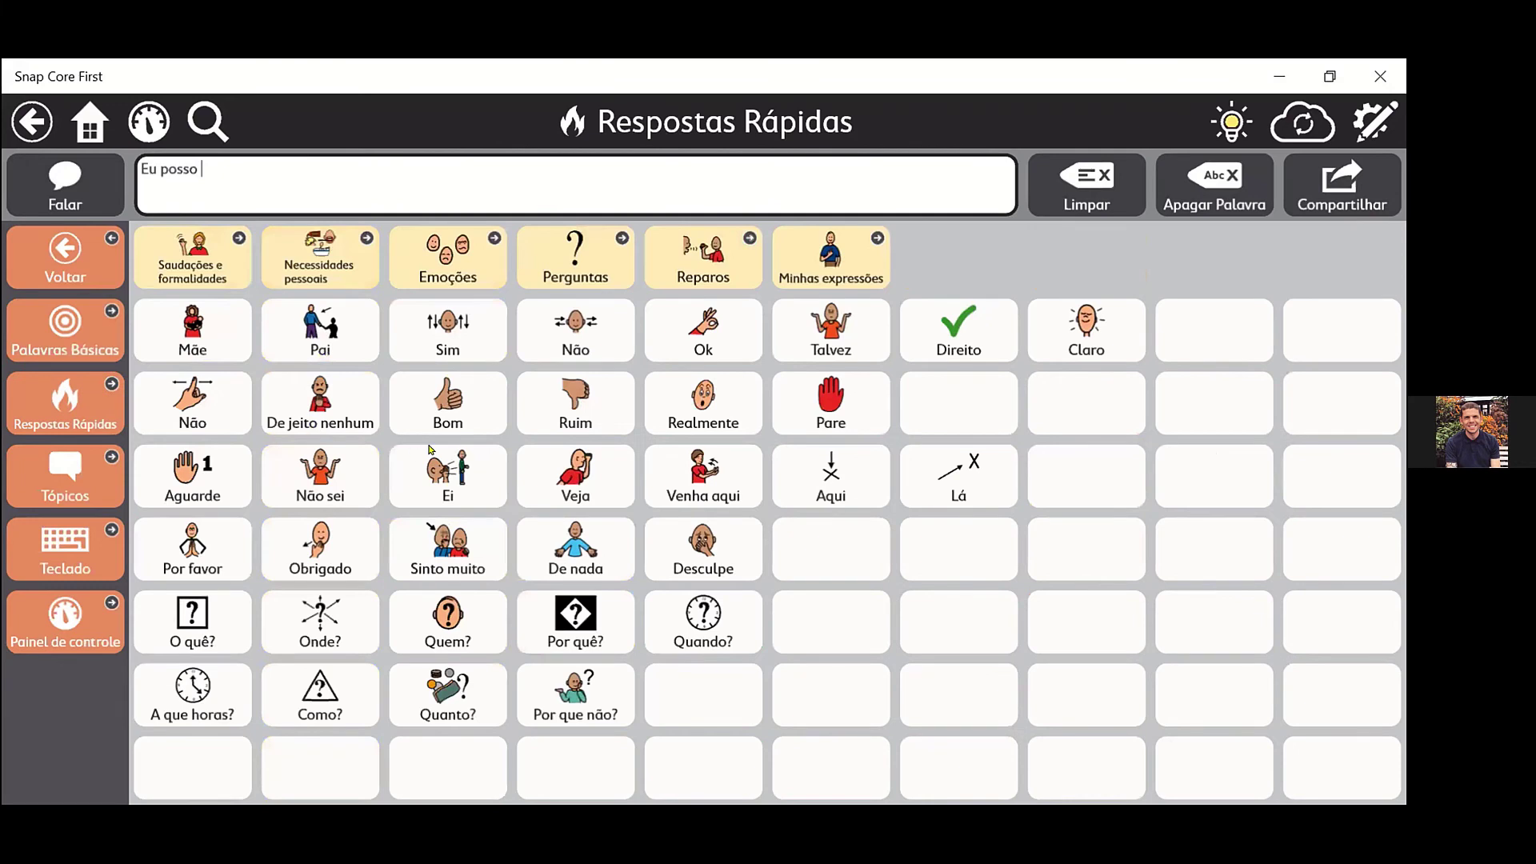
left_click(571, 322)
Step: Return to Palavras básicas, add pensar to make 'Eu posso pensar', and reopen Respostas Rápidas
left_click(75, 254)
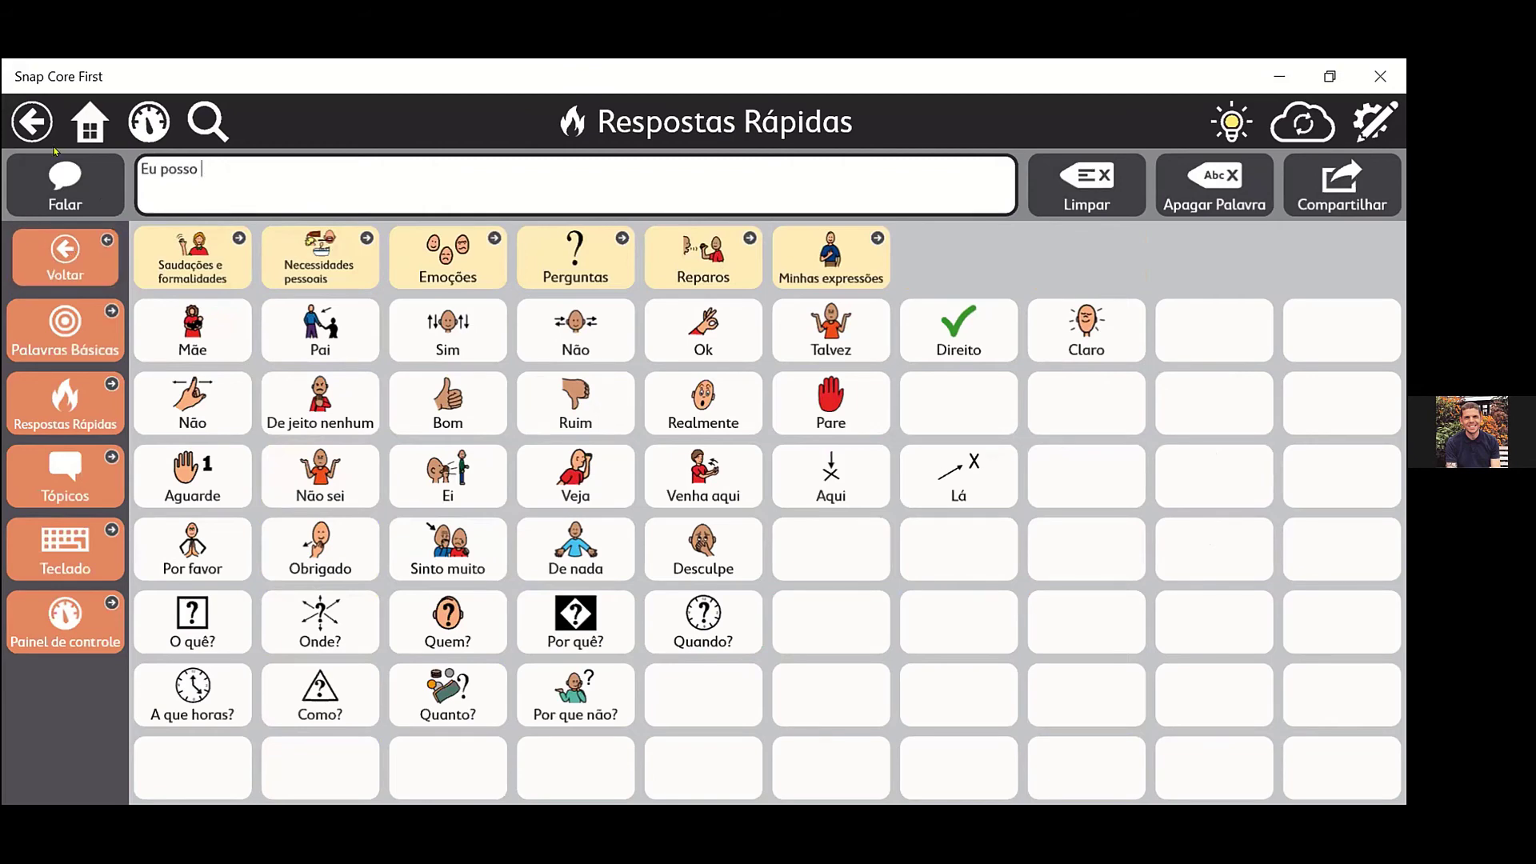
left_click(21, 113)
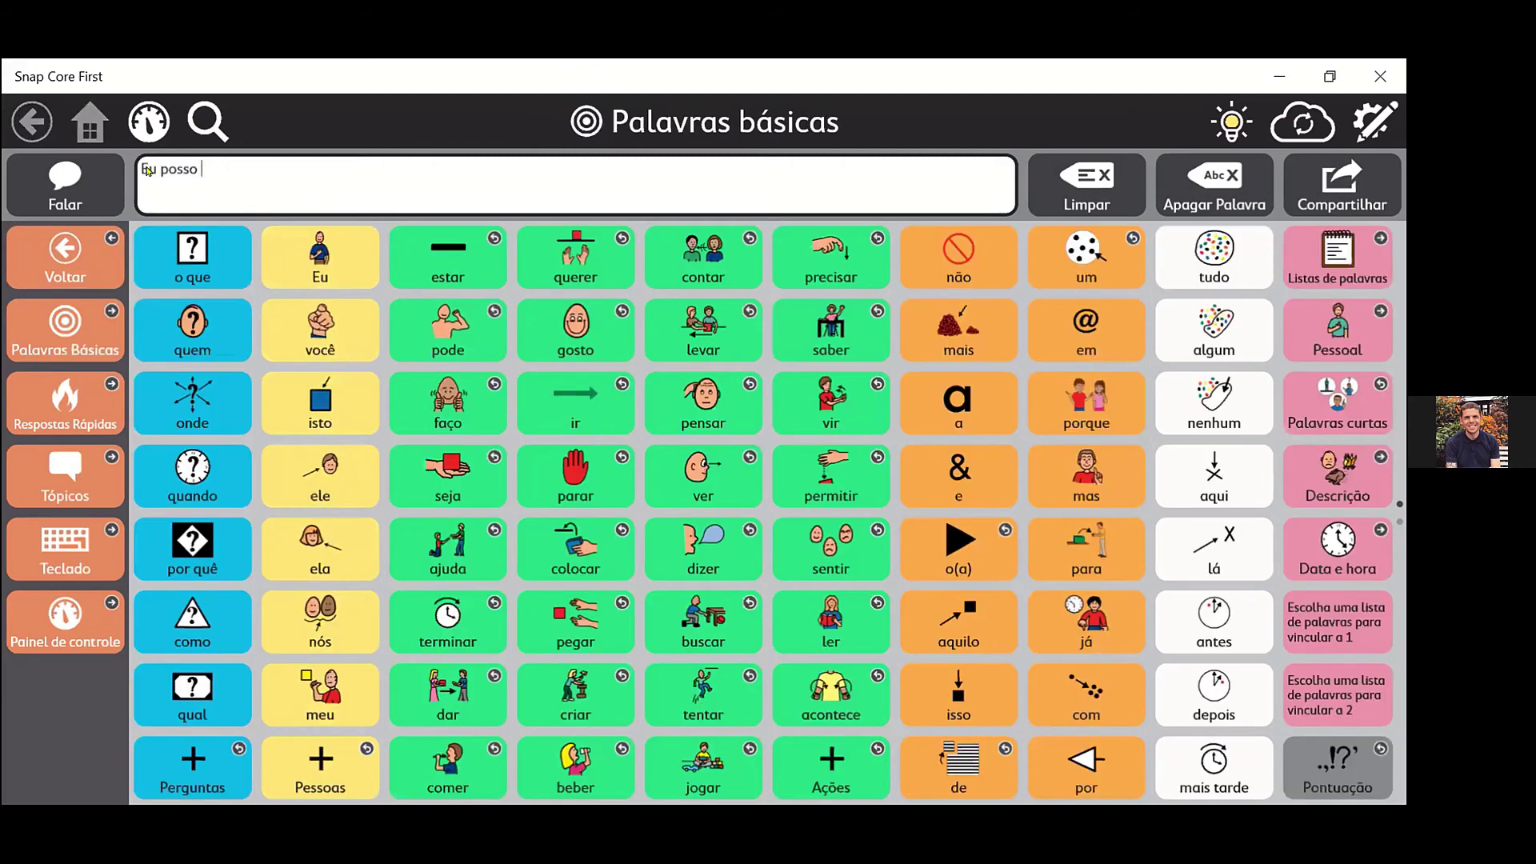
left_click(718, 418)
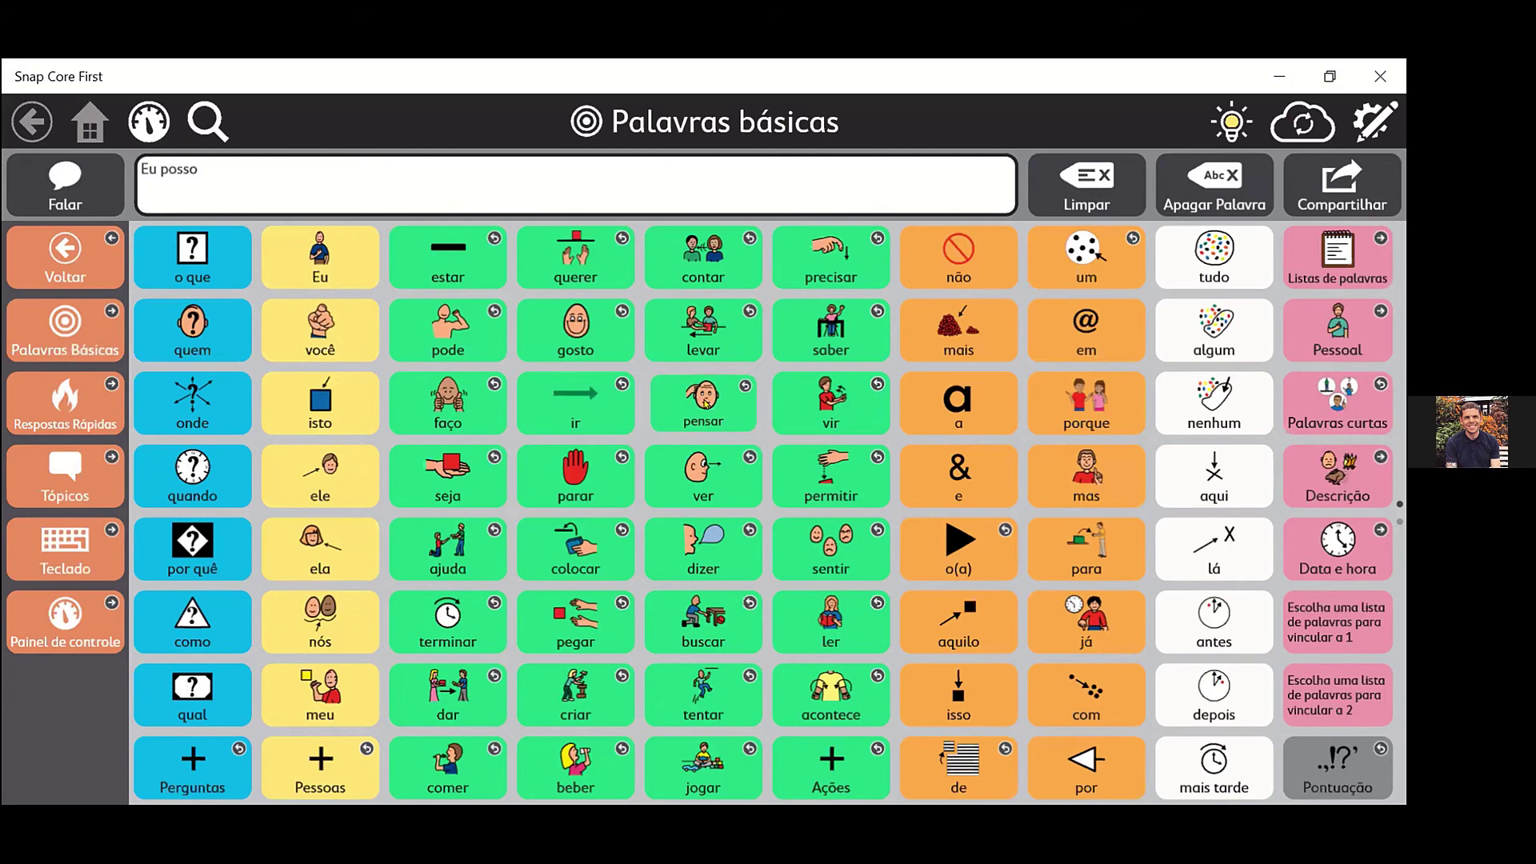
left_click(204, 337)
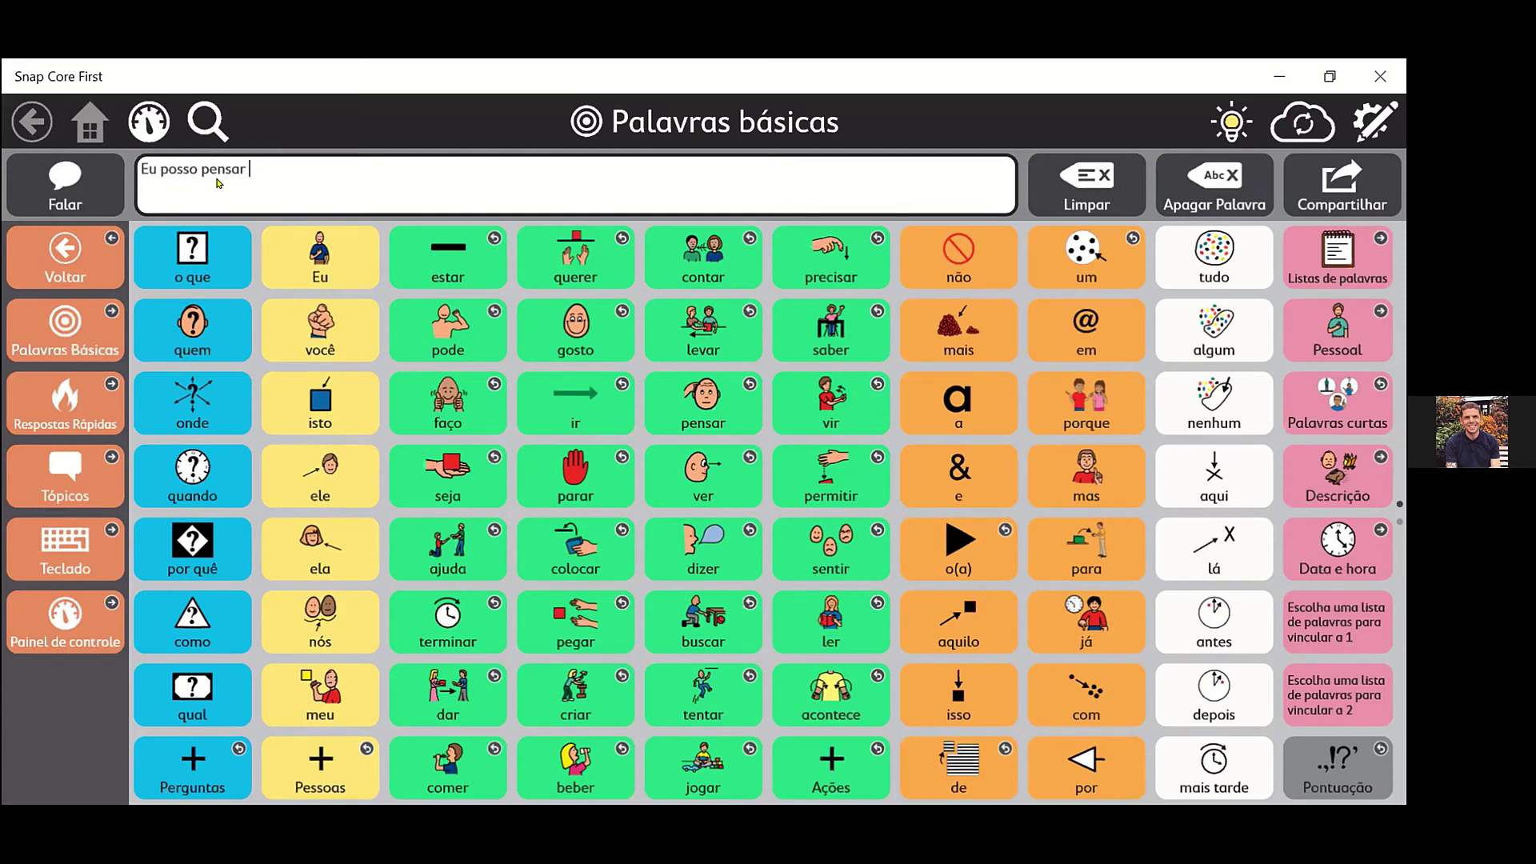
left_click(63, 406)
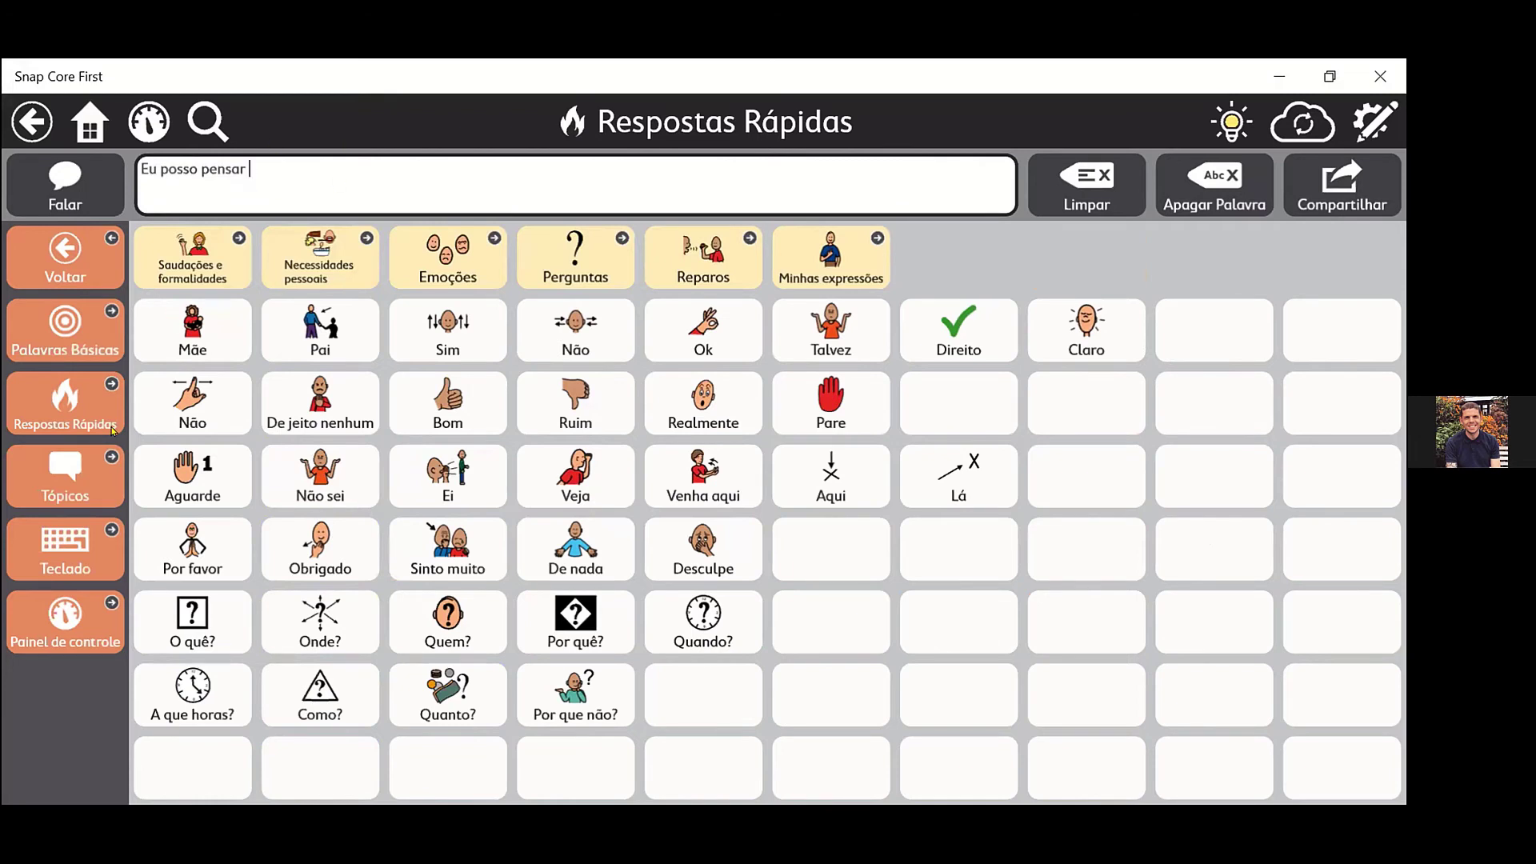
left_click(68, 395)
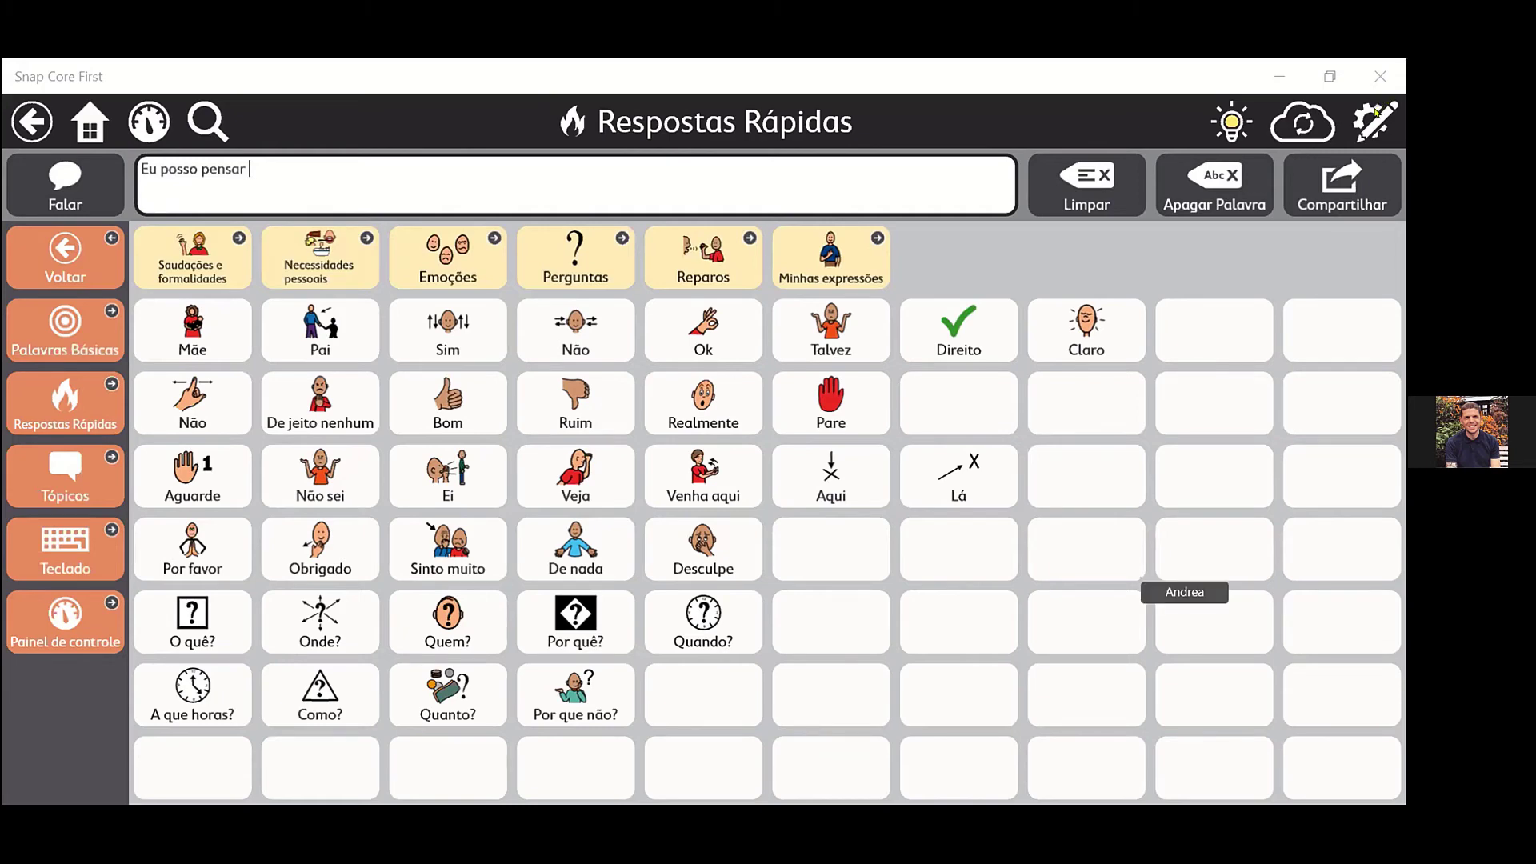
Step: Fill the empty cell right of Pare with a 'Boa noite!' button using the hand symbol
key("ctrl+e")
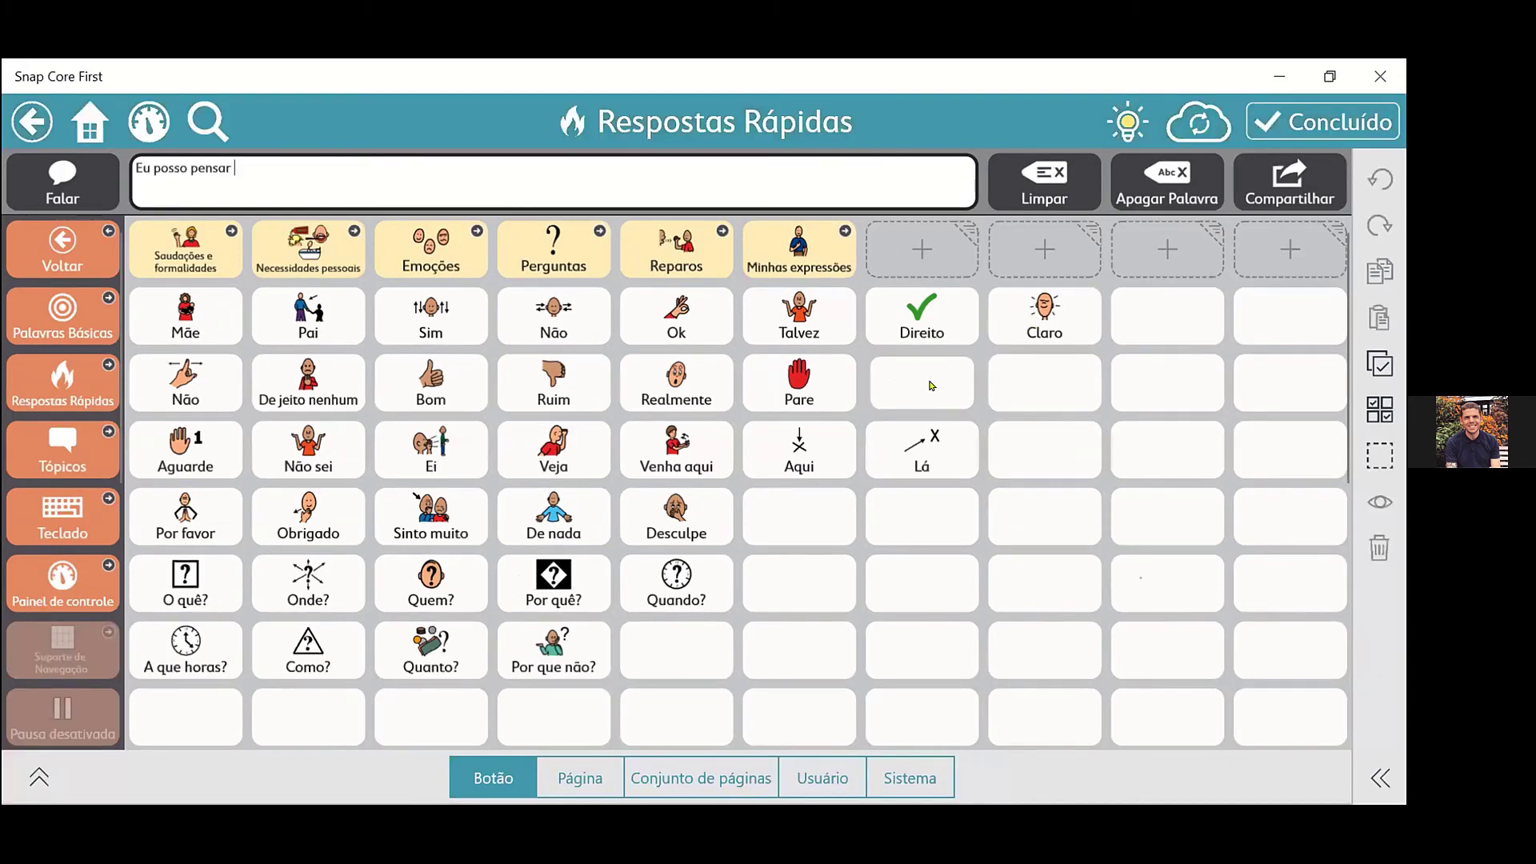
left_click(931, 386)
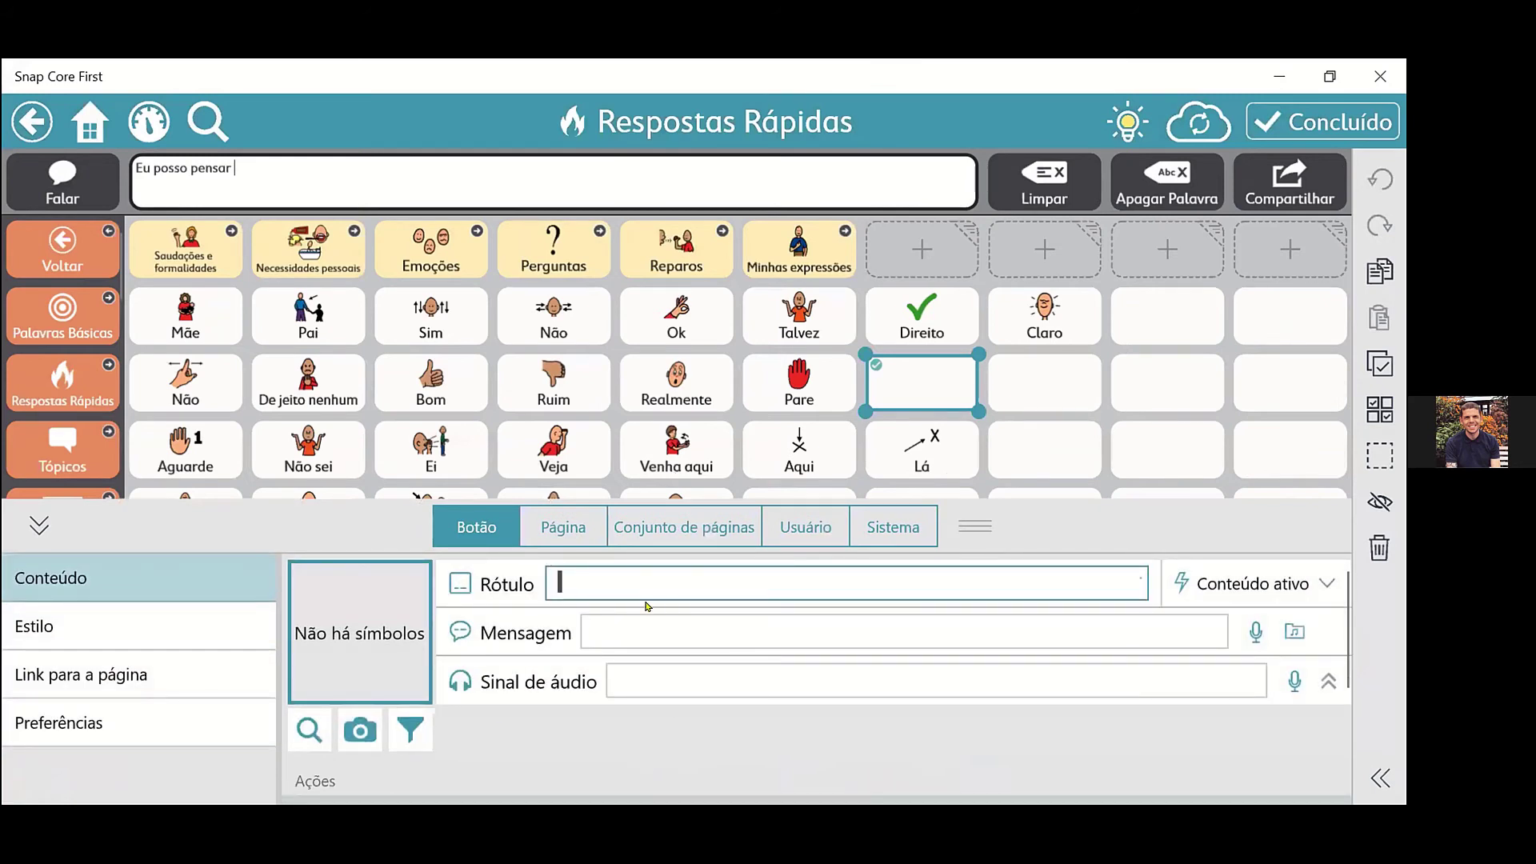
type("Boa ")
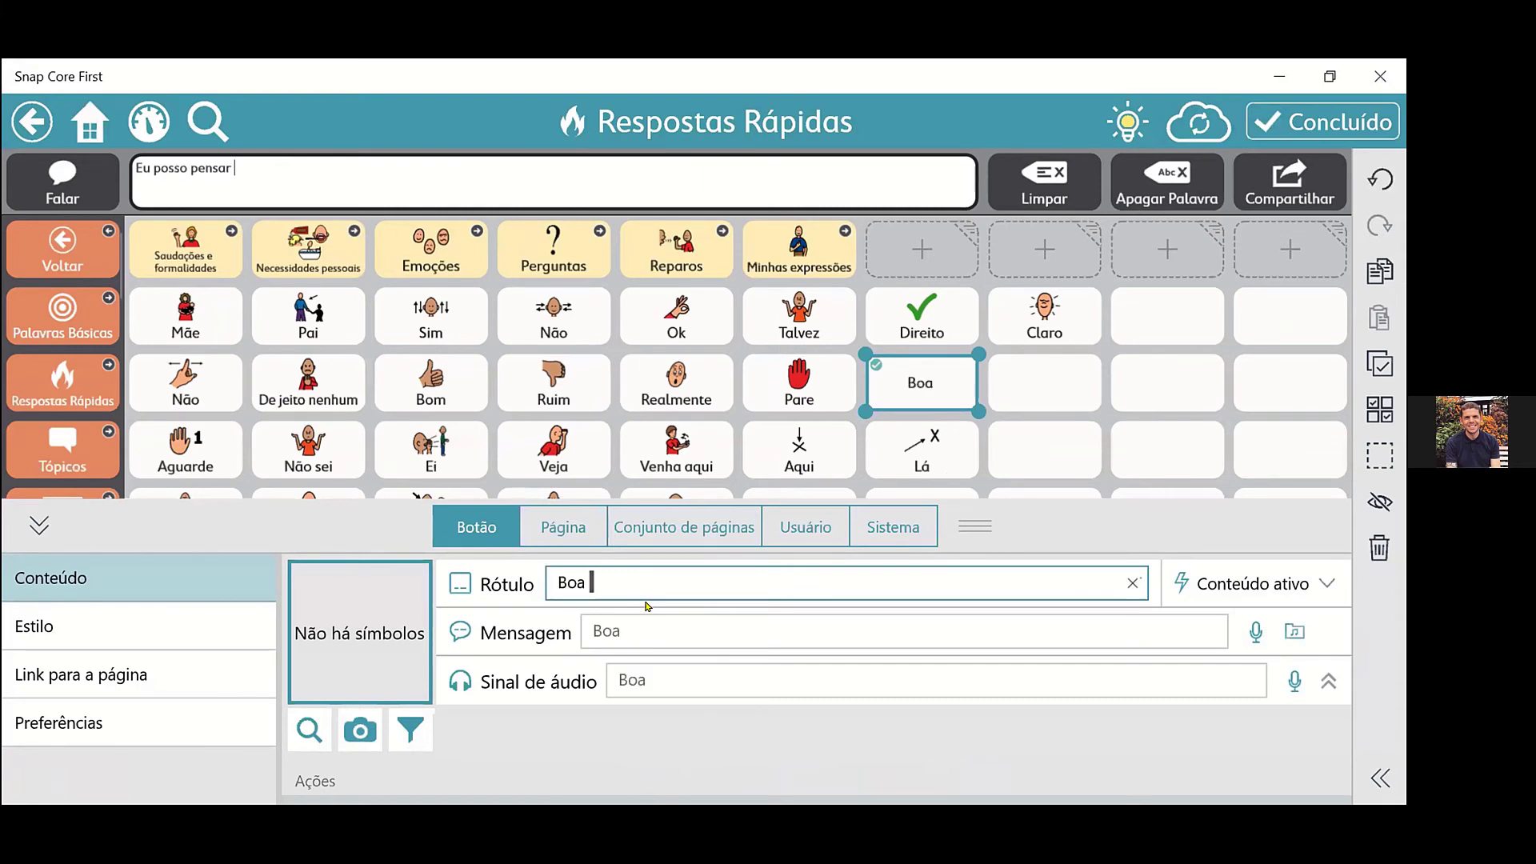
type("noite")
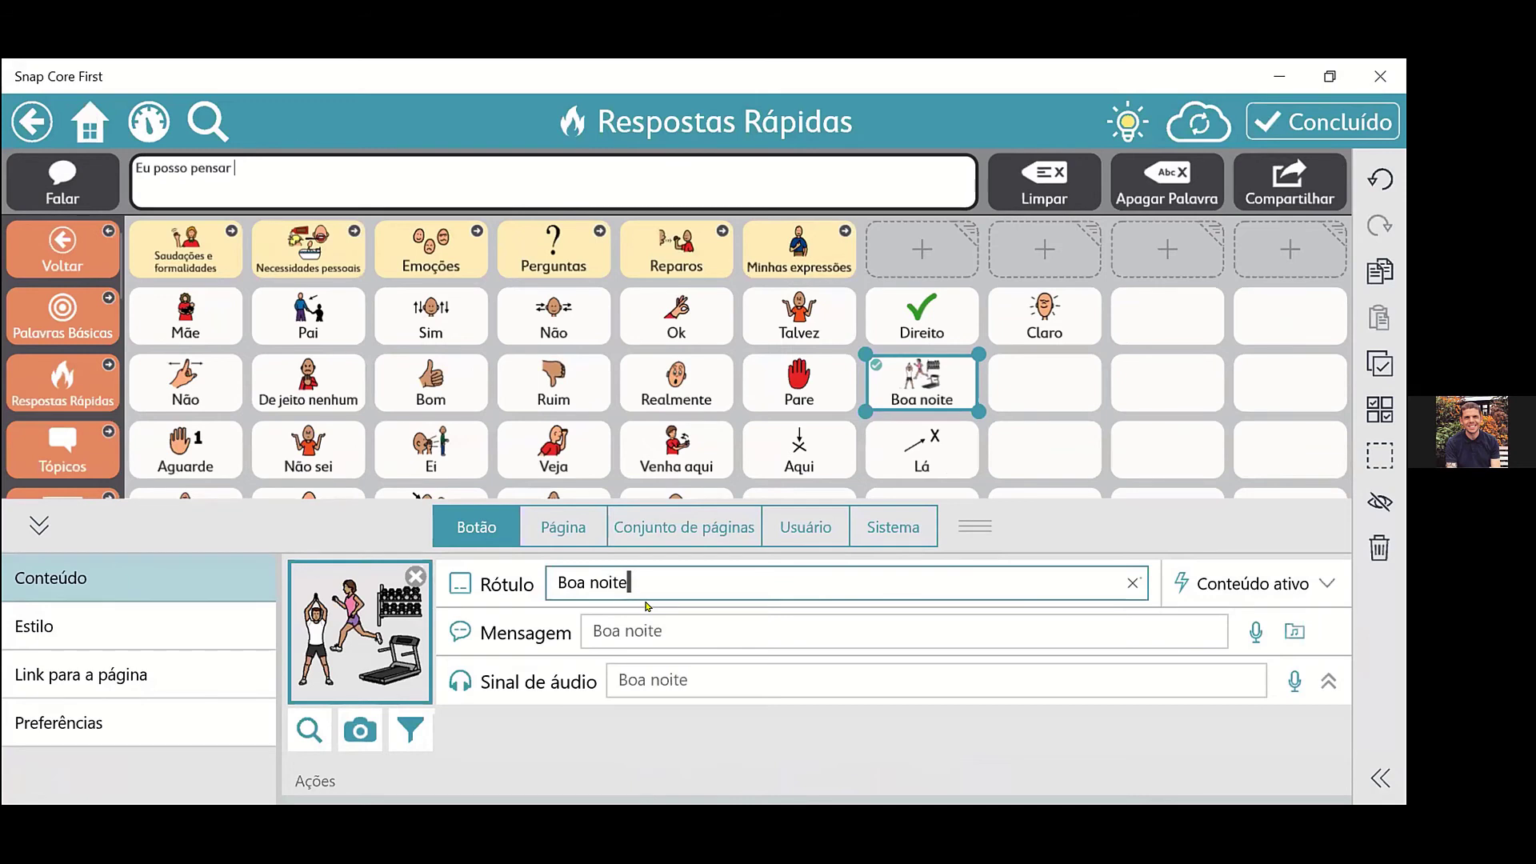
type("!")
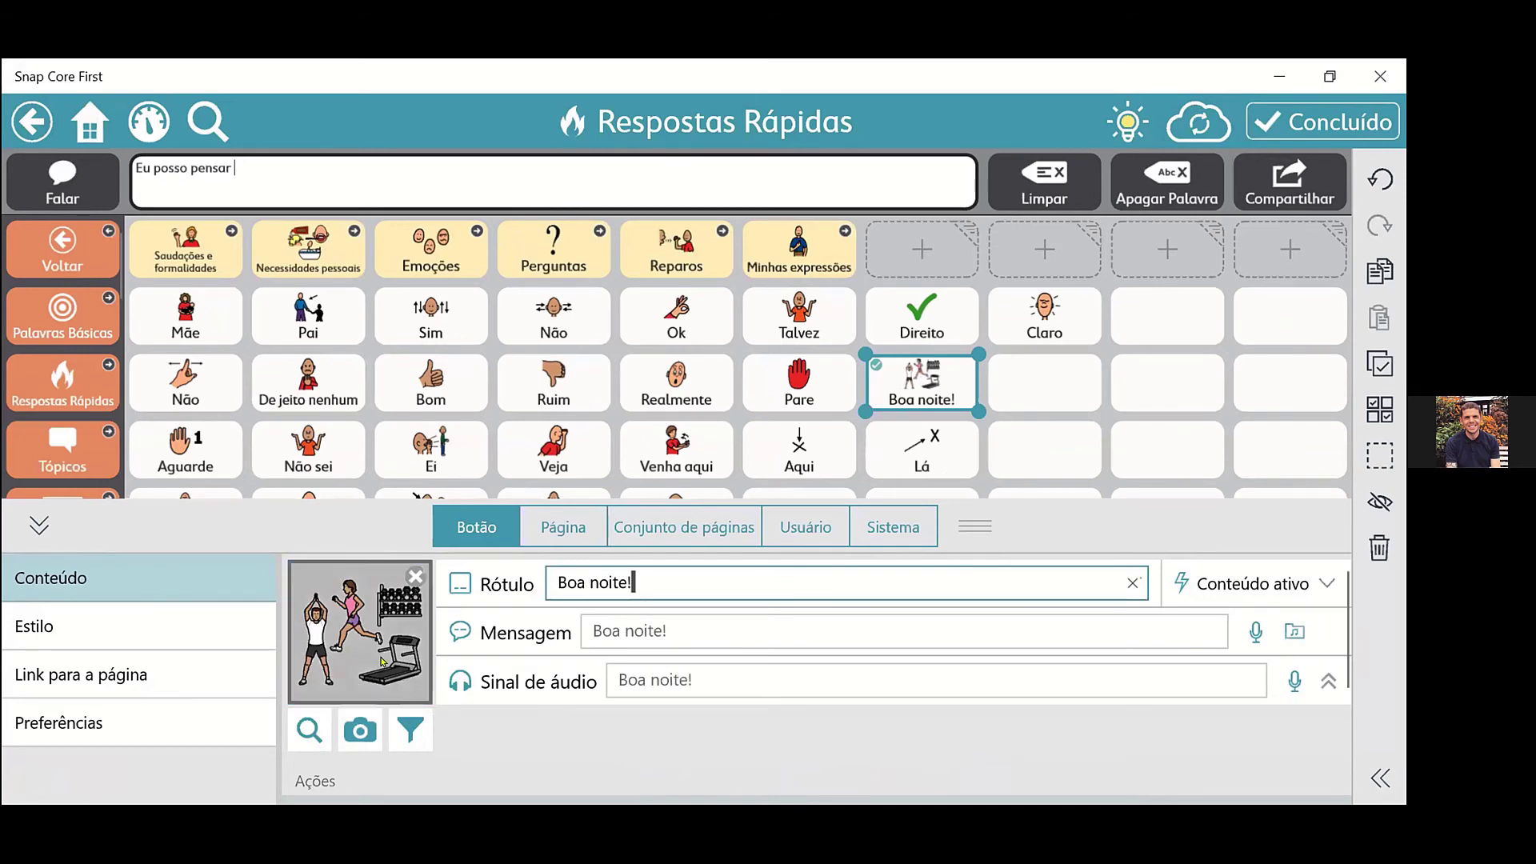
left_click(367, 618)
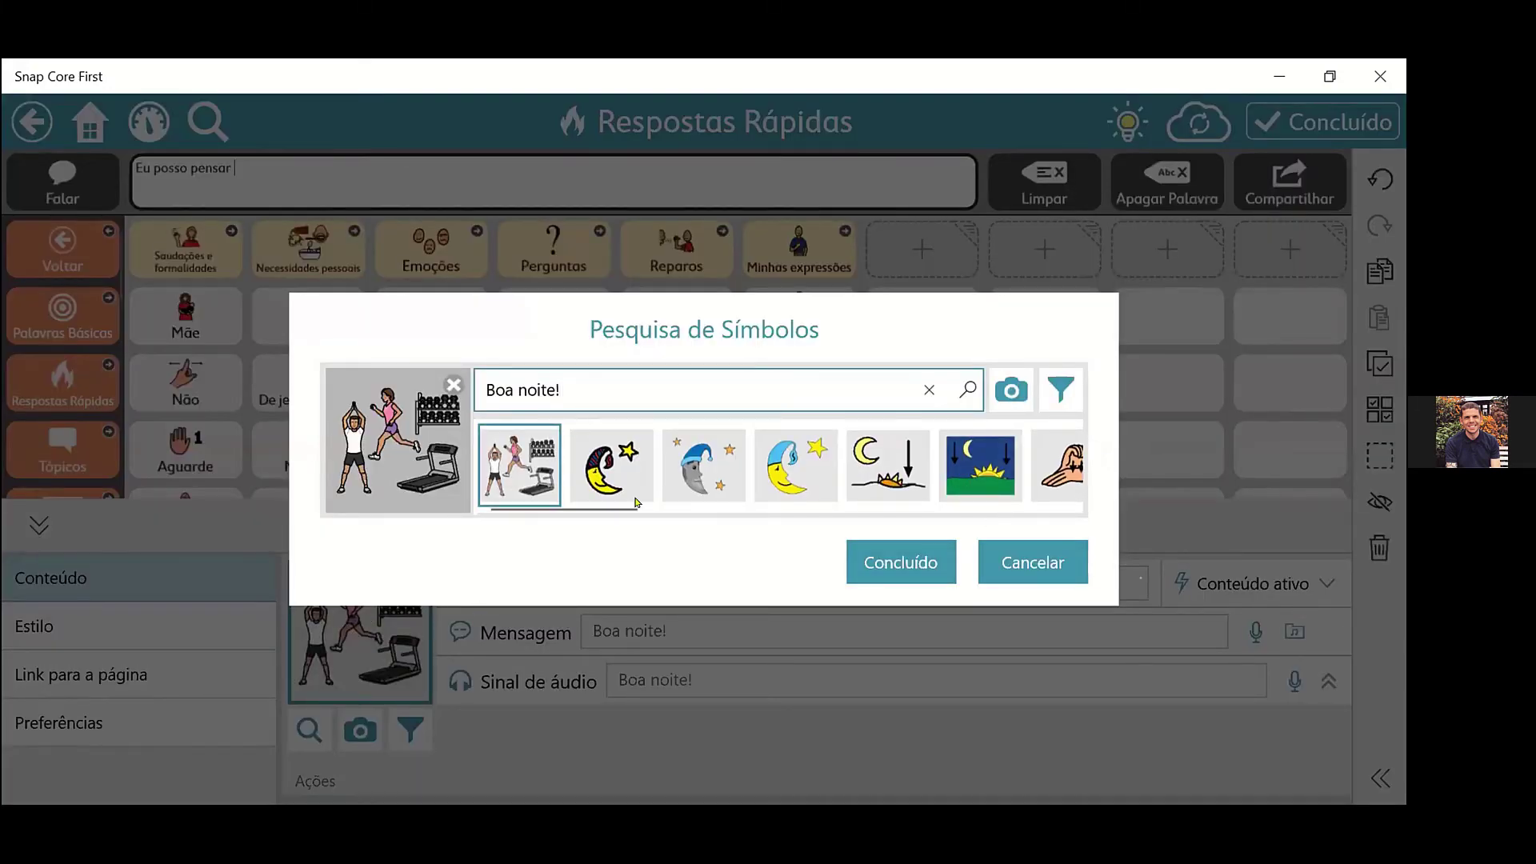
scroll(812, 484, "right", 3)
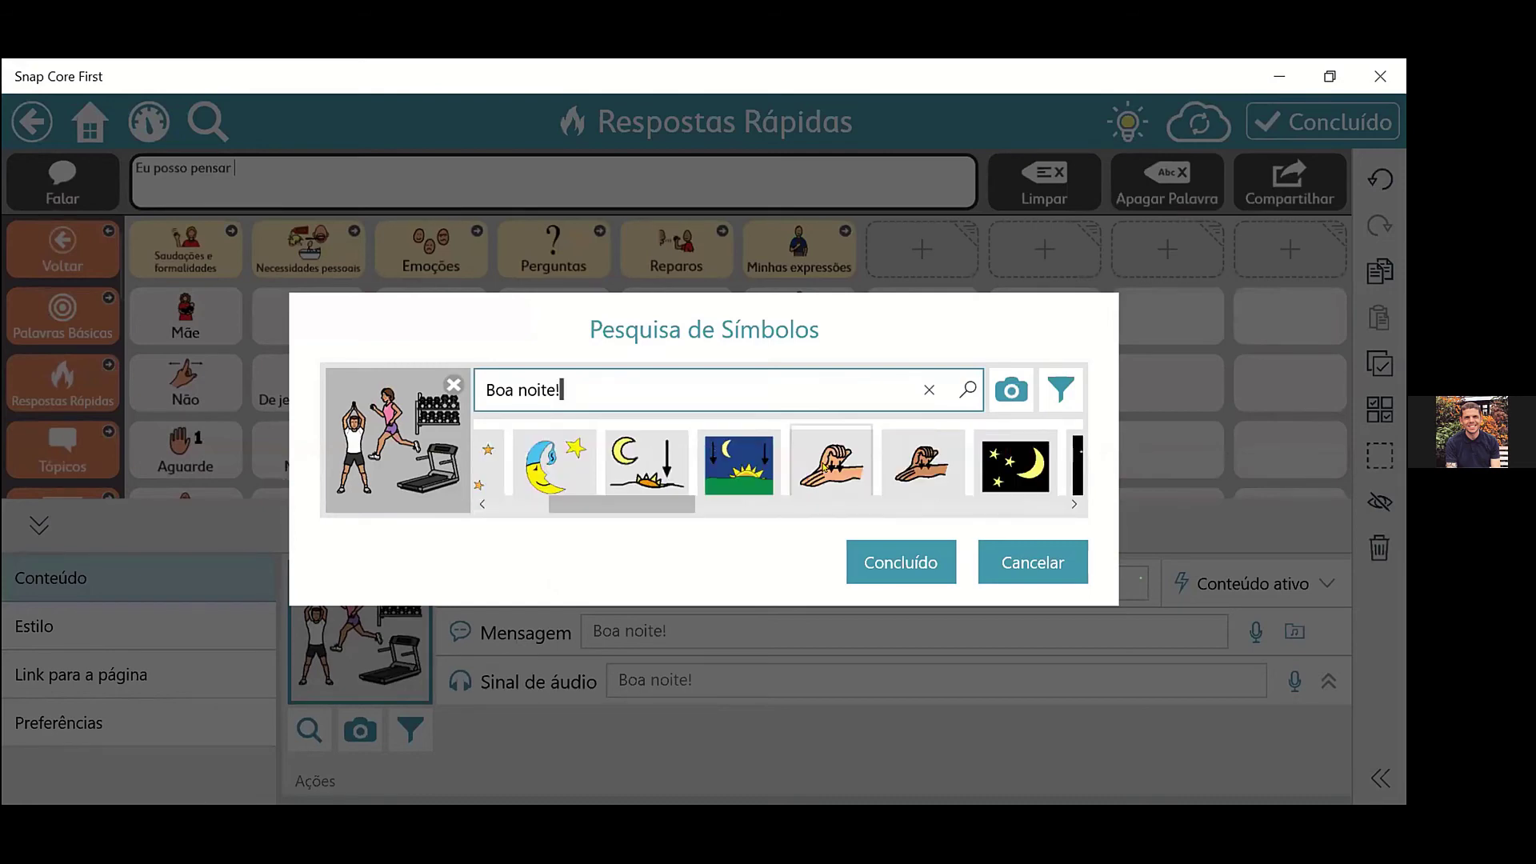
left_click(832, 472)
left_click(885, 561)
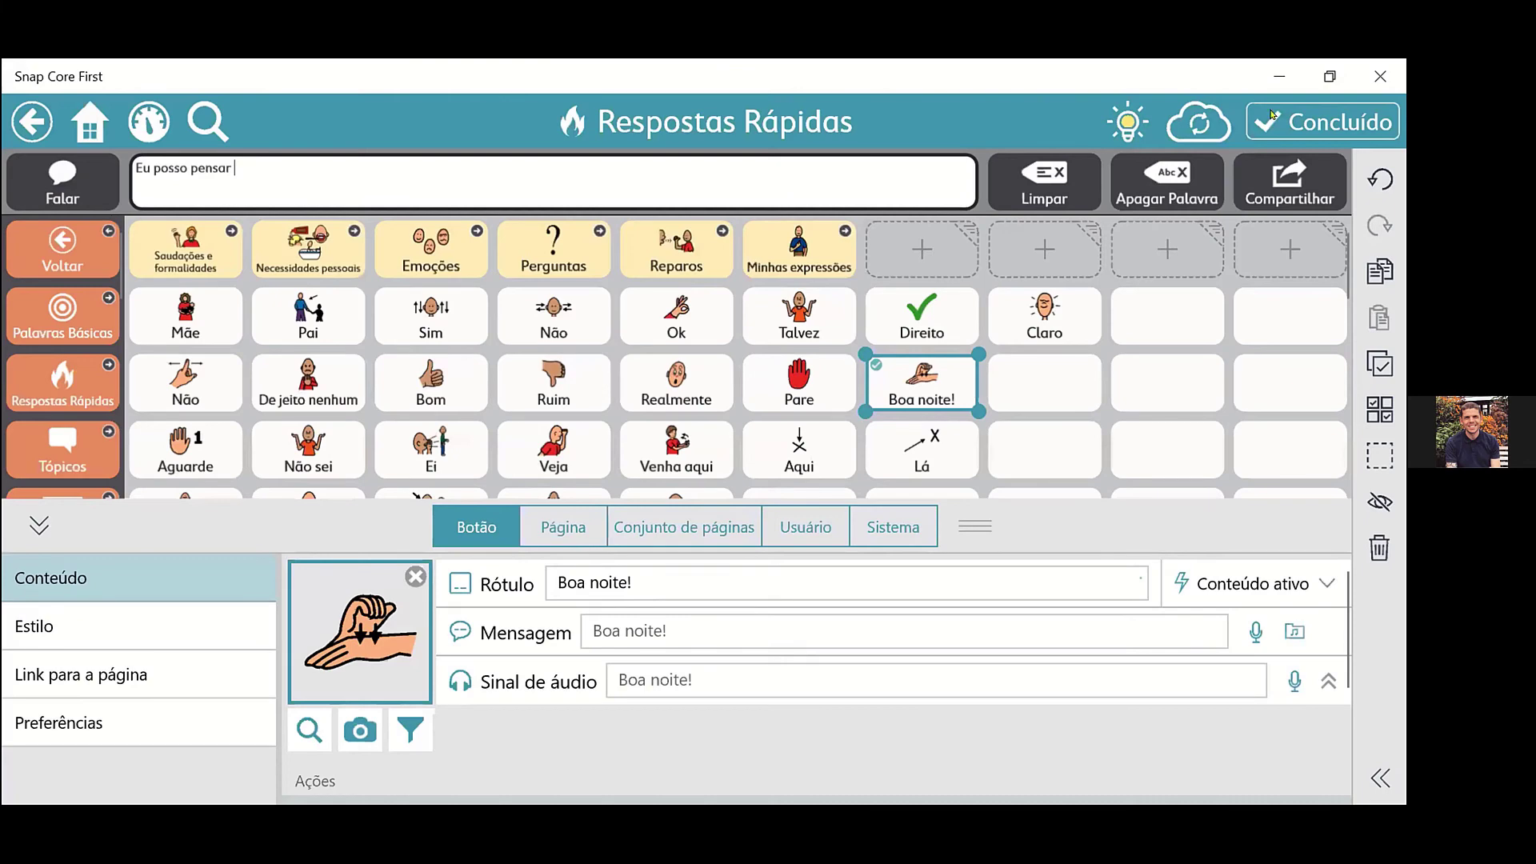
left_click(1268, 130)
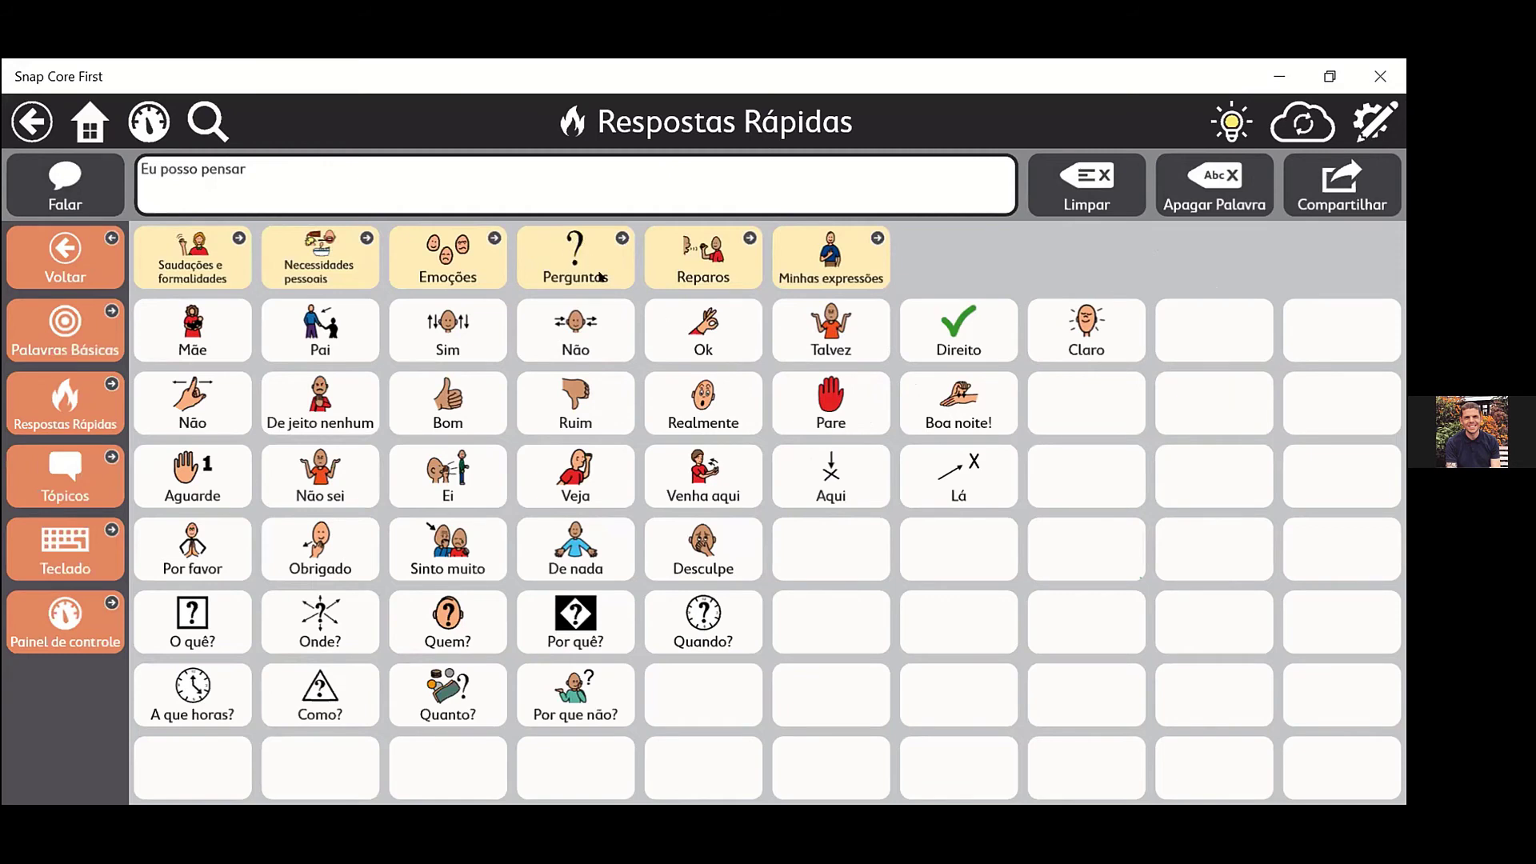
Step: Go from the Perguntas folder to Tópicos and choose the Cozinhar topic
left_click(581, 255)
left_click(88, 467)
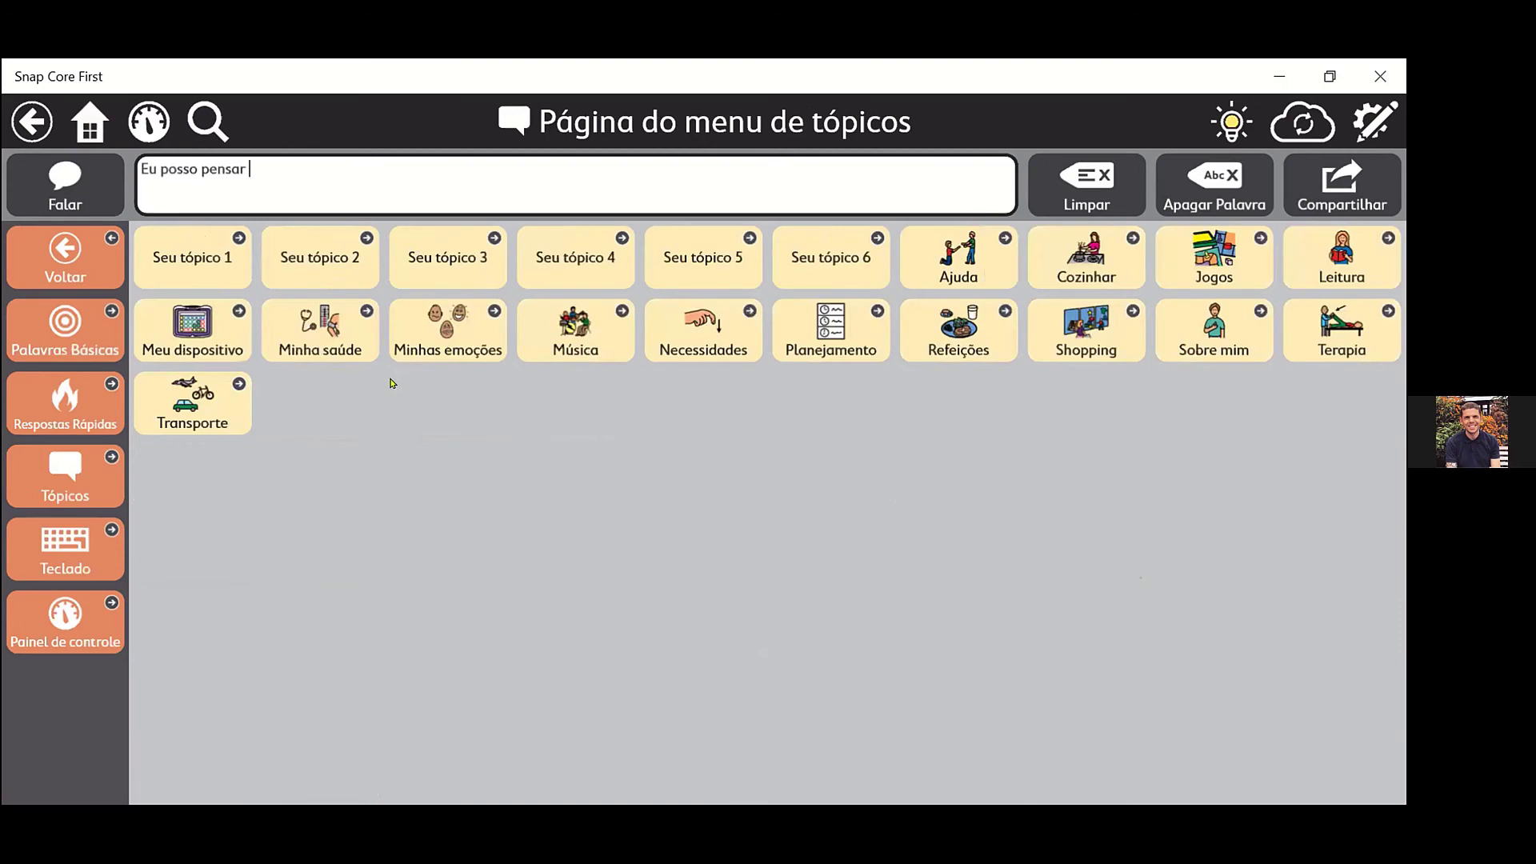
left_click(1084, 266)
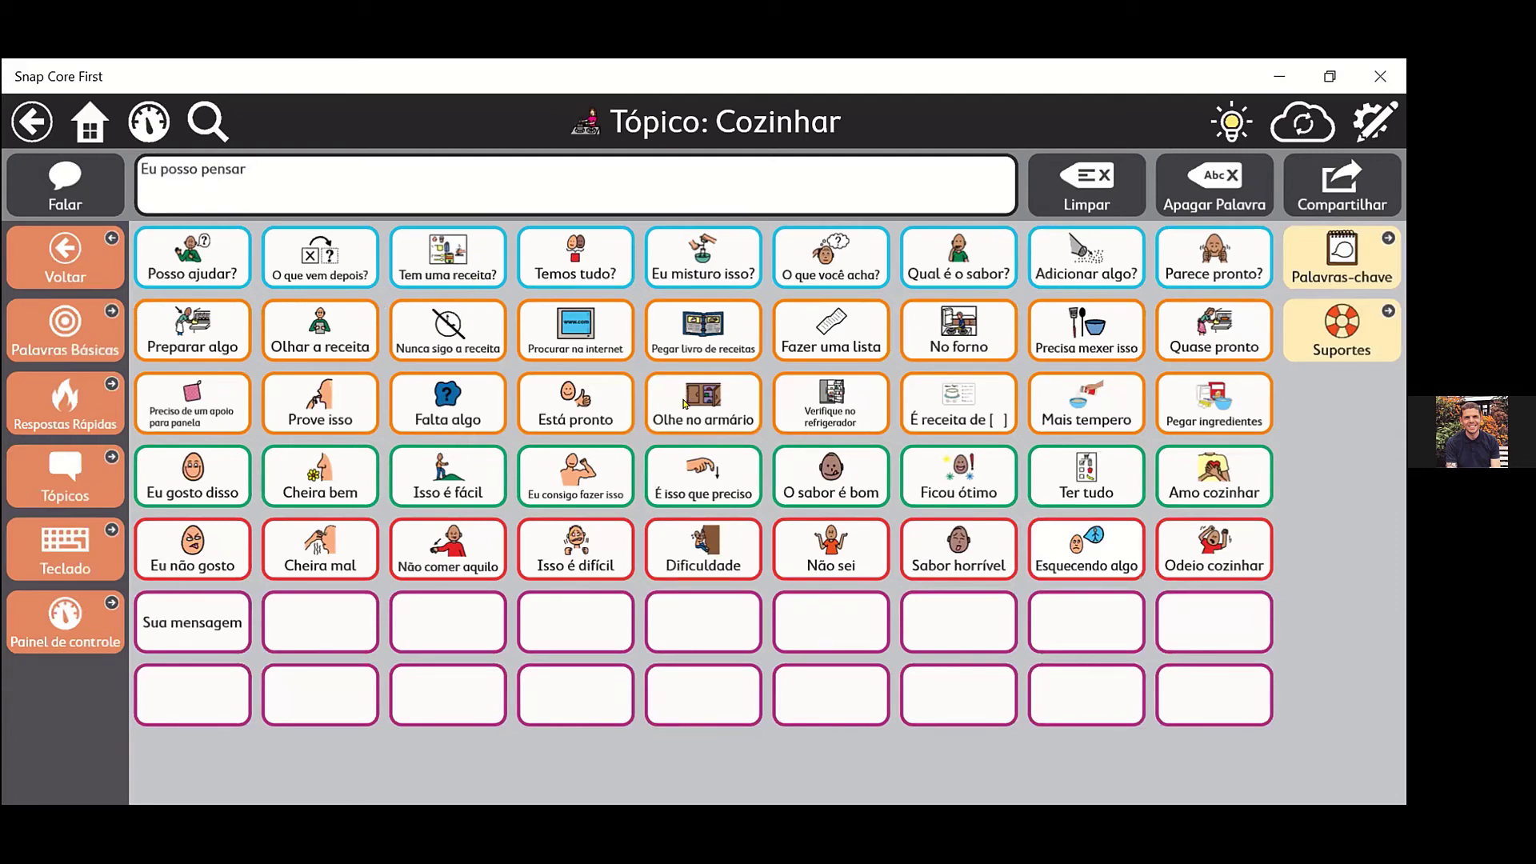
Step: Step through Assar biscoitos: Decidir, Pegar ingredientes, Seguir, Comer biscoitos, then close the schedule
left_click(1326, 333)
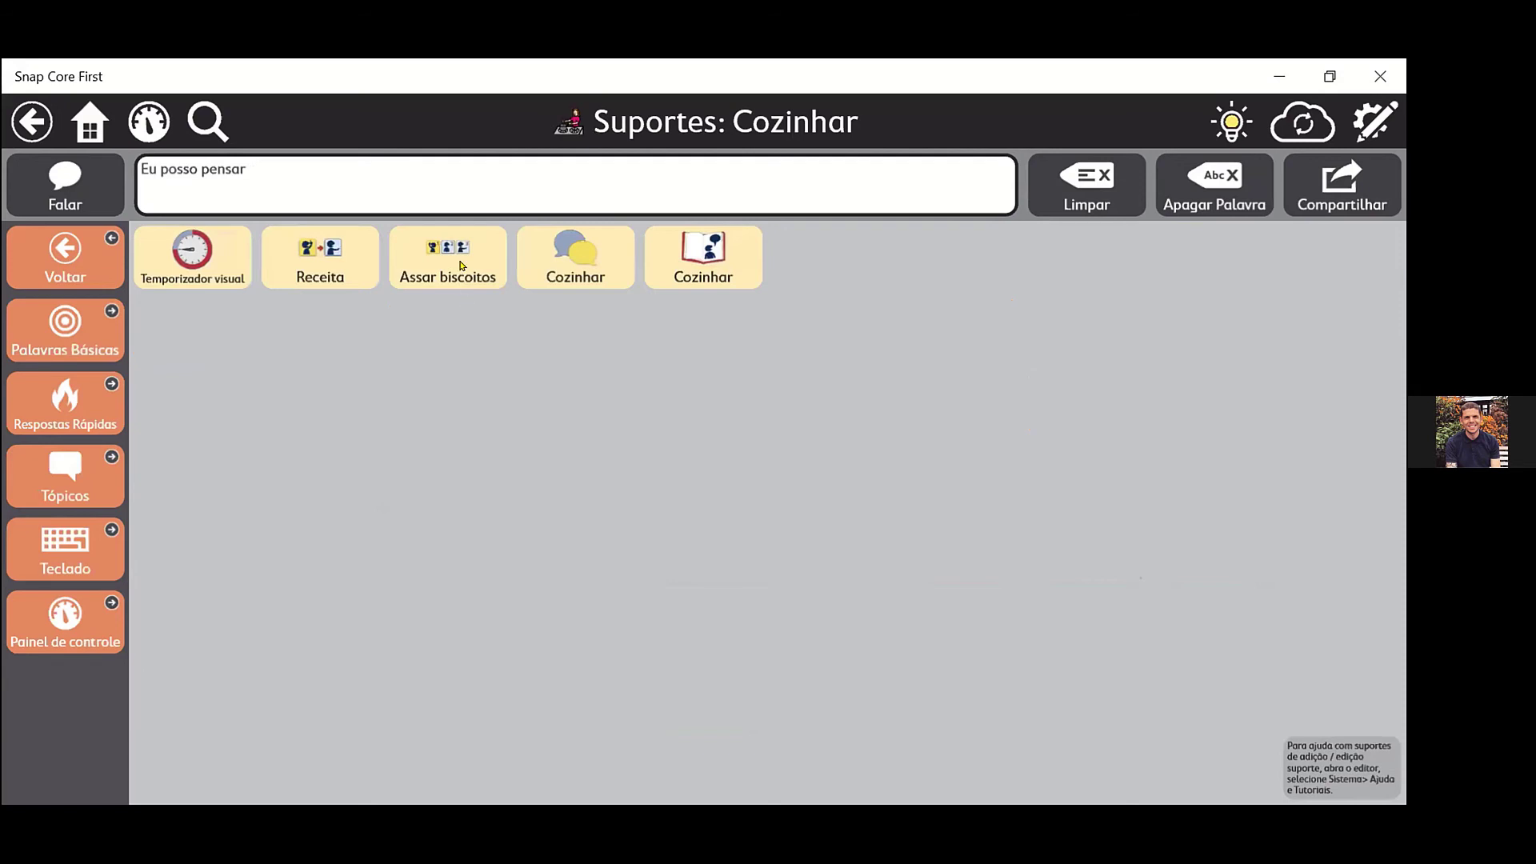
left_click(460, 266)
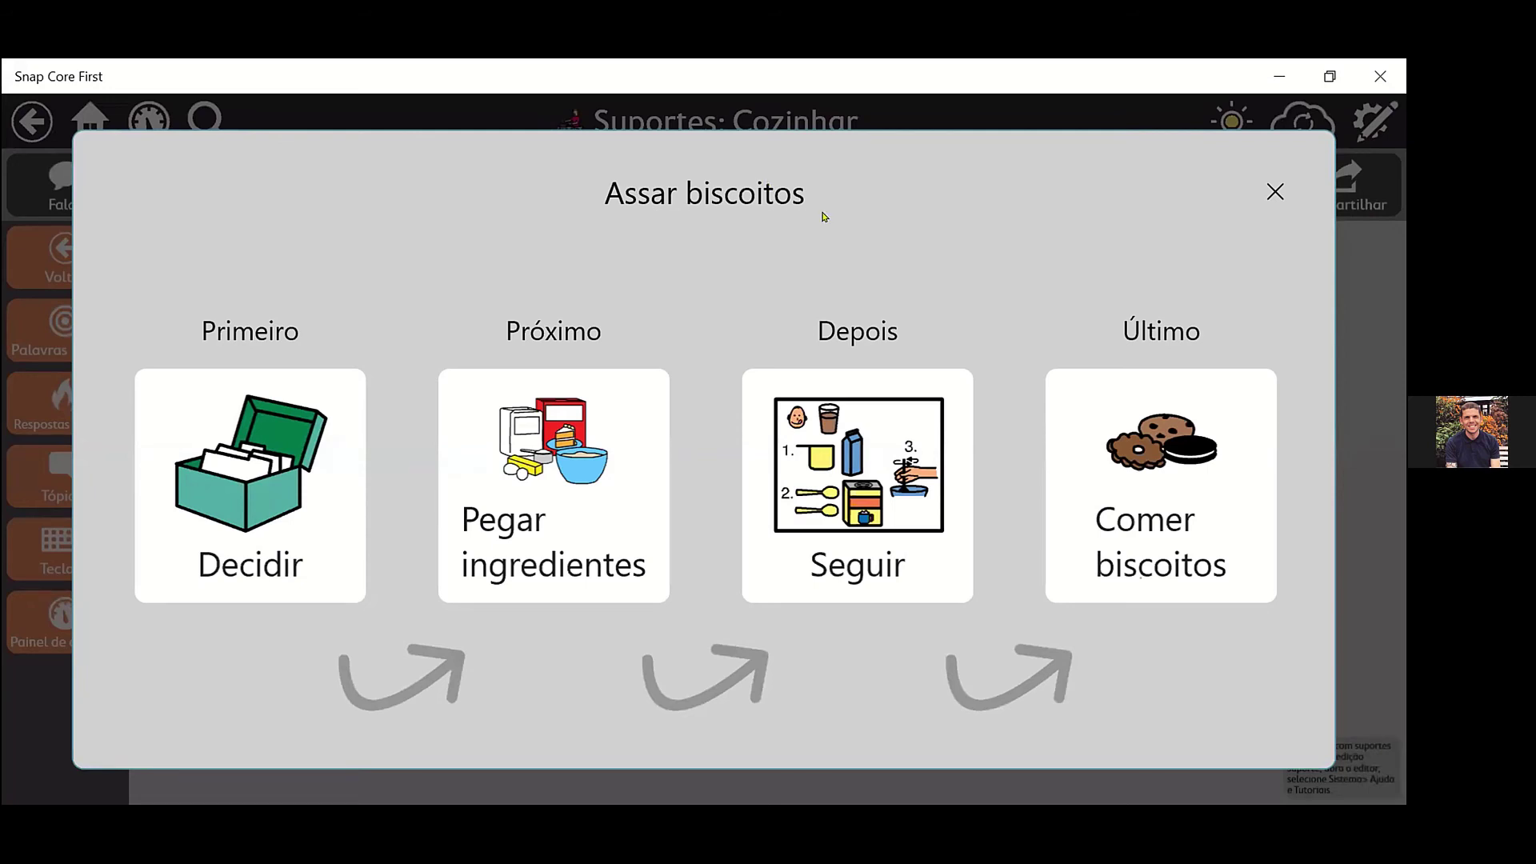
left_click(297, 436)
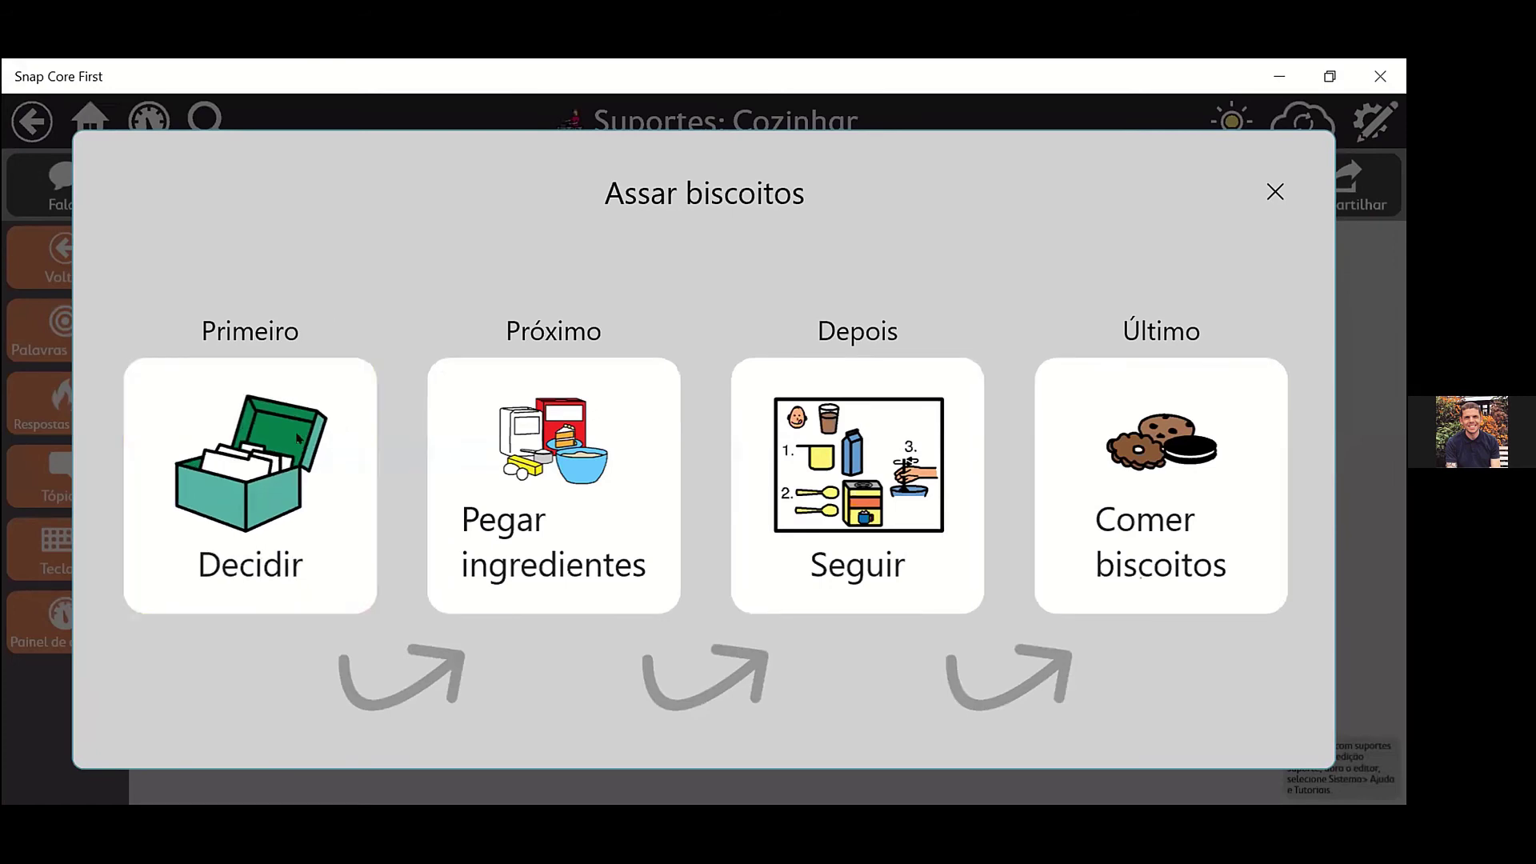
left_click(613, 440)
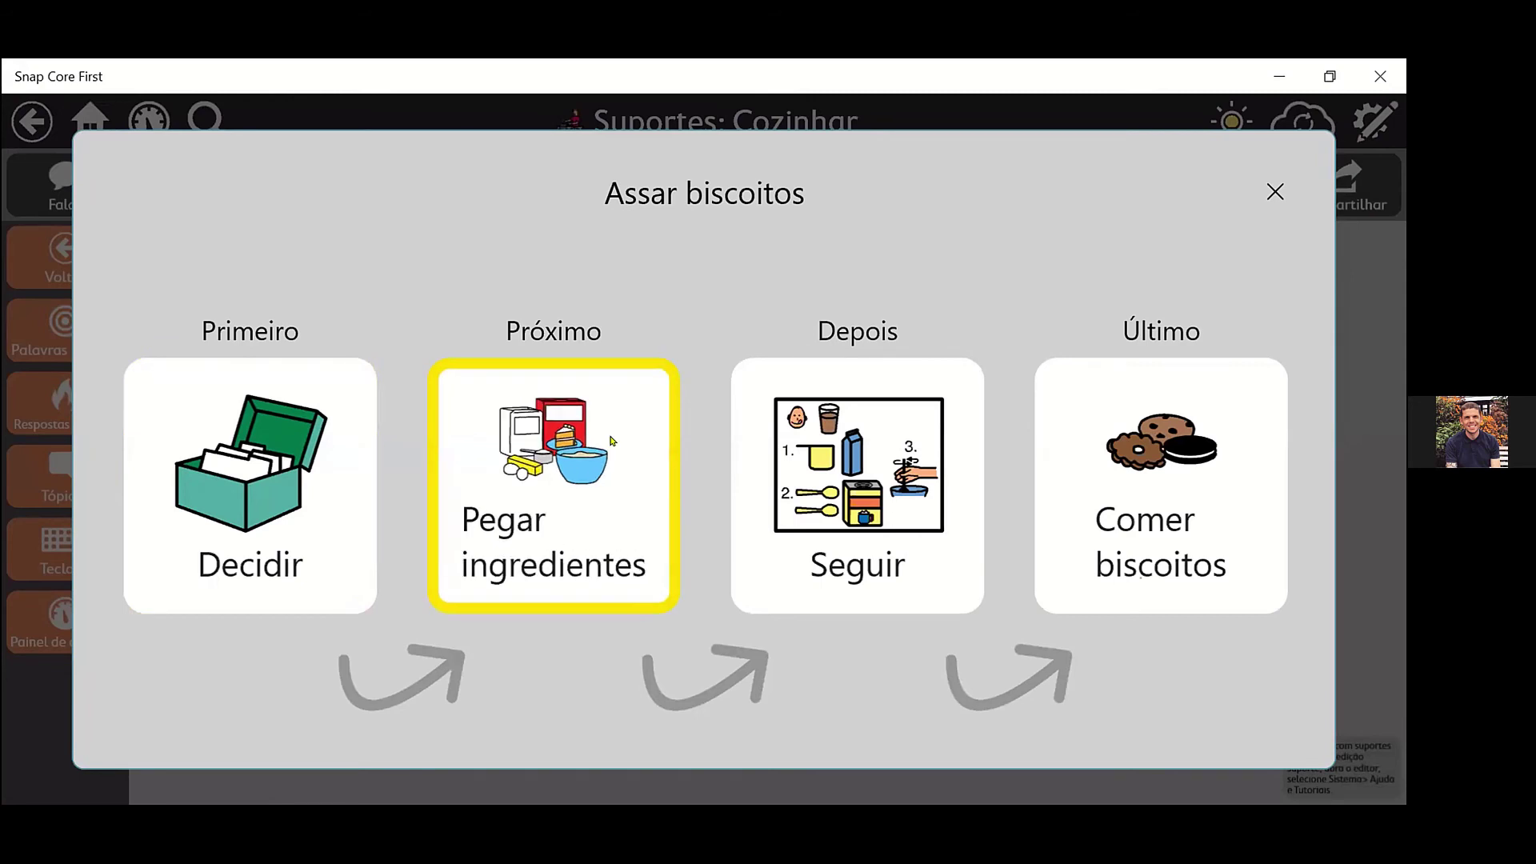
left_click(850, 420)
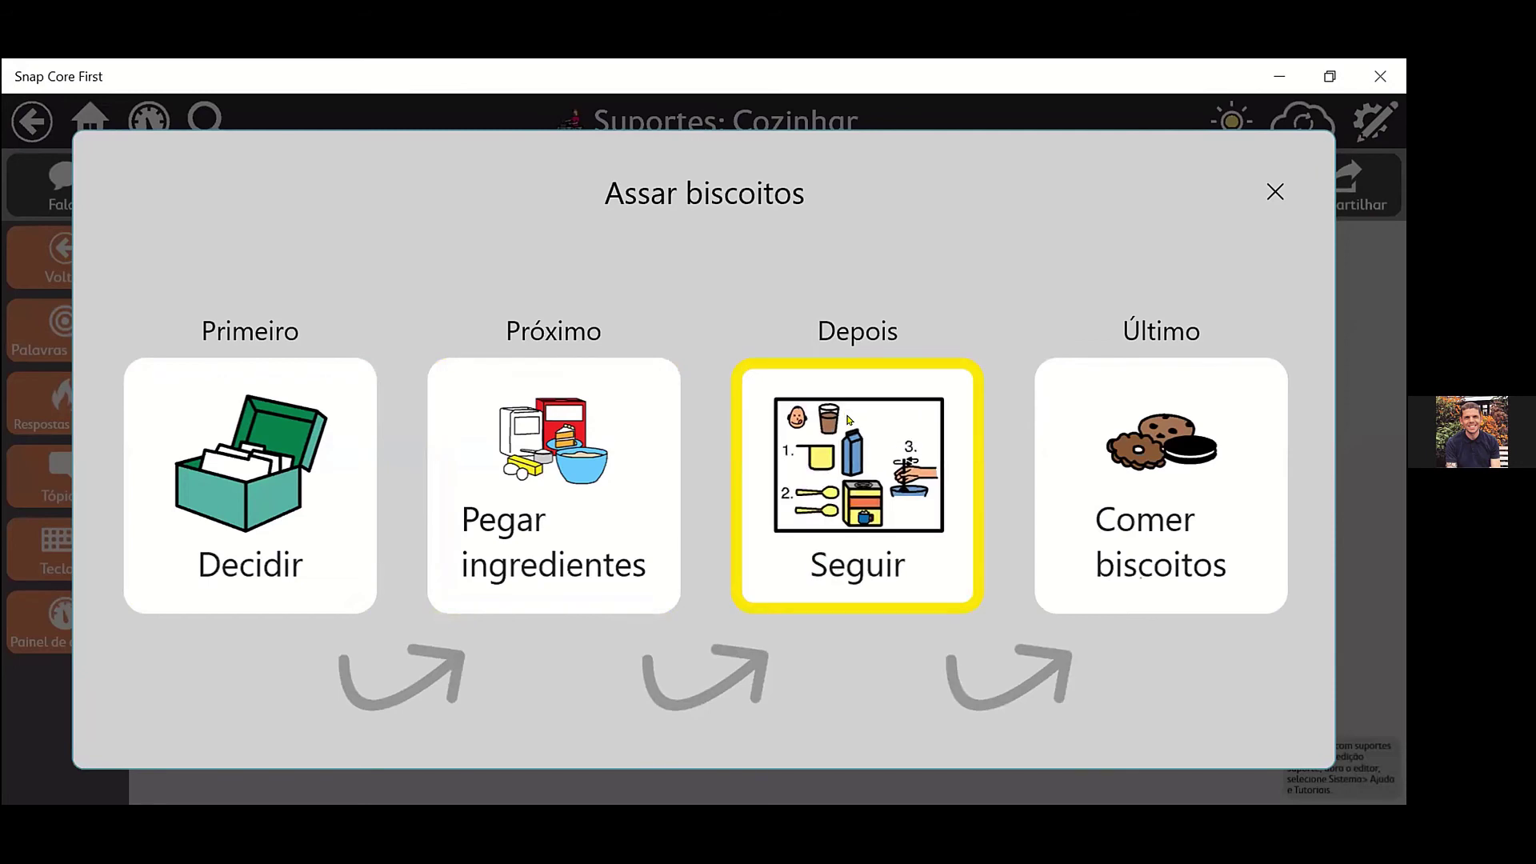
left_click(1092, 484)
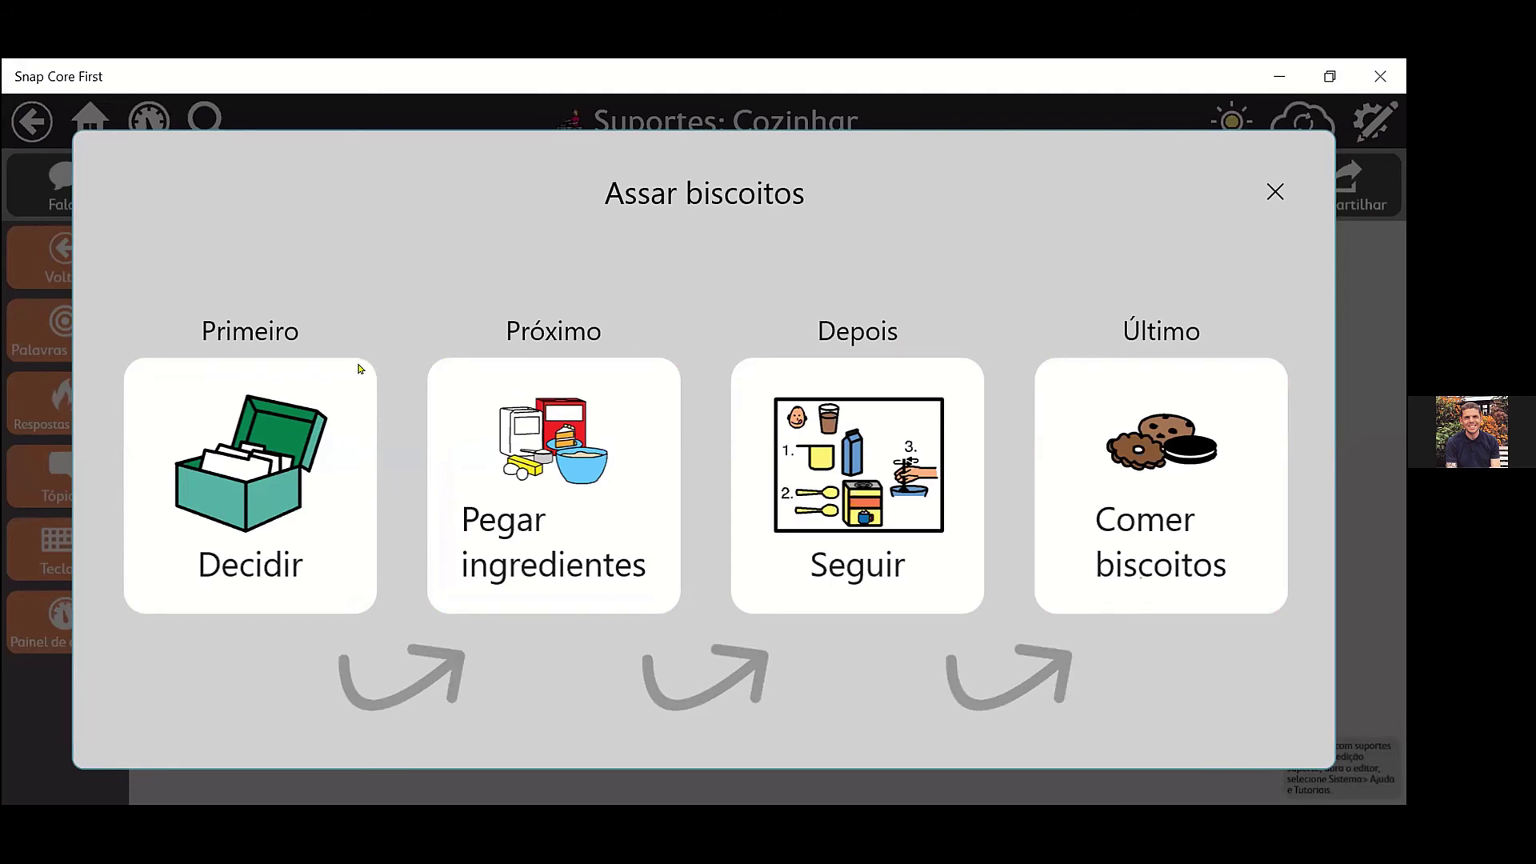
left_click(1276, 192)
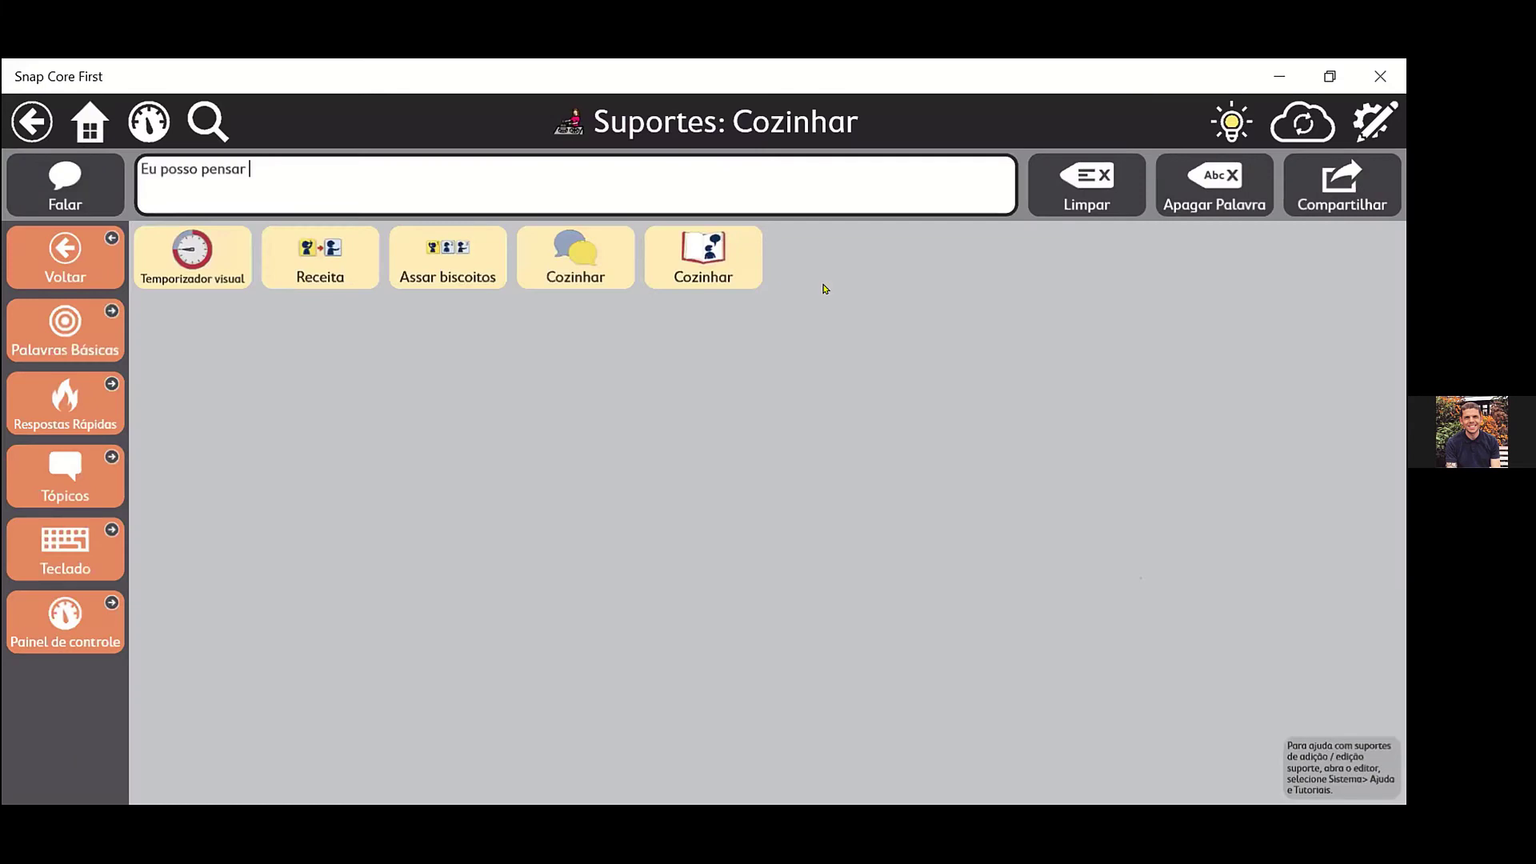
left_click(708, 256)
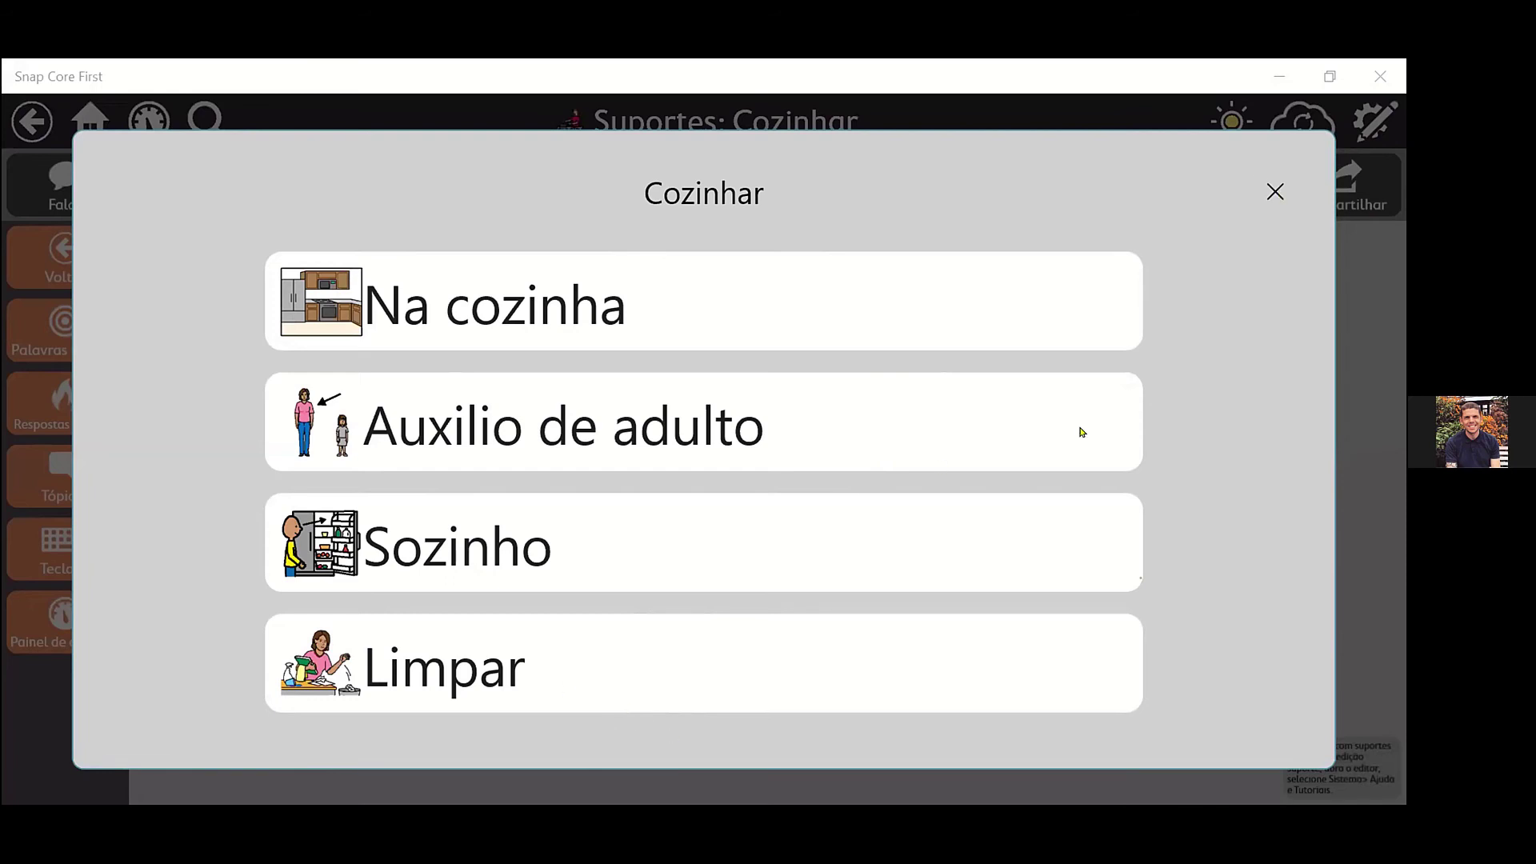
left_click(1275, 190)
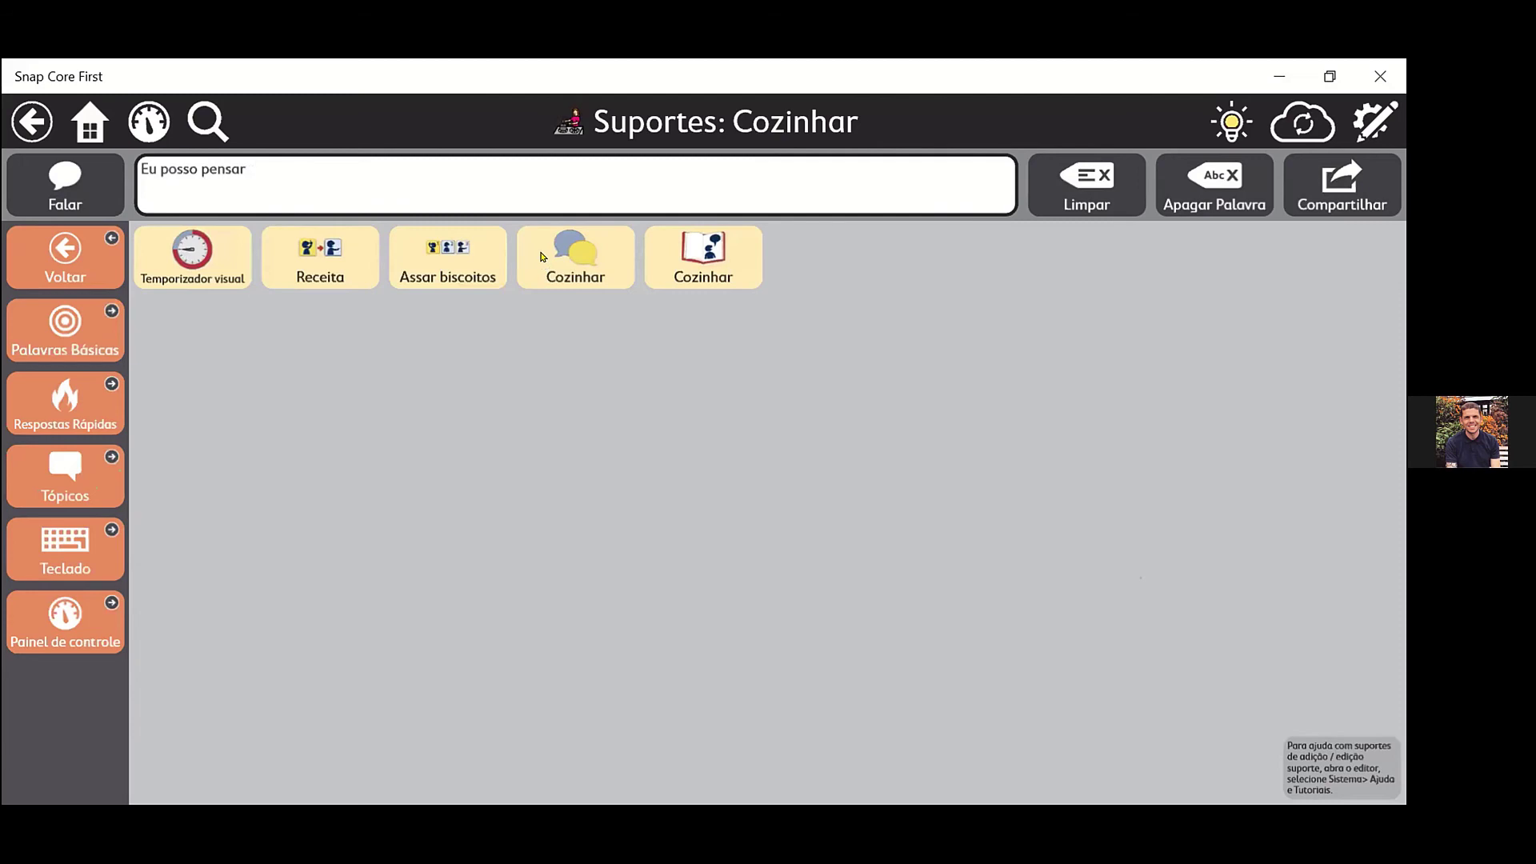
Step: In edit mode, select Assar biscoitos and review its Mini-agenda action
left_click(1378, 122)
left_click(442, 252)
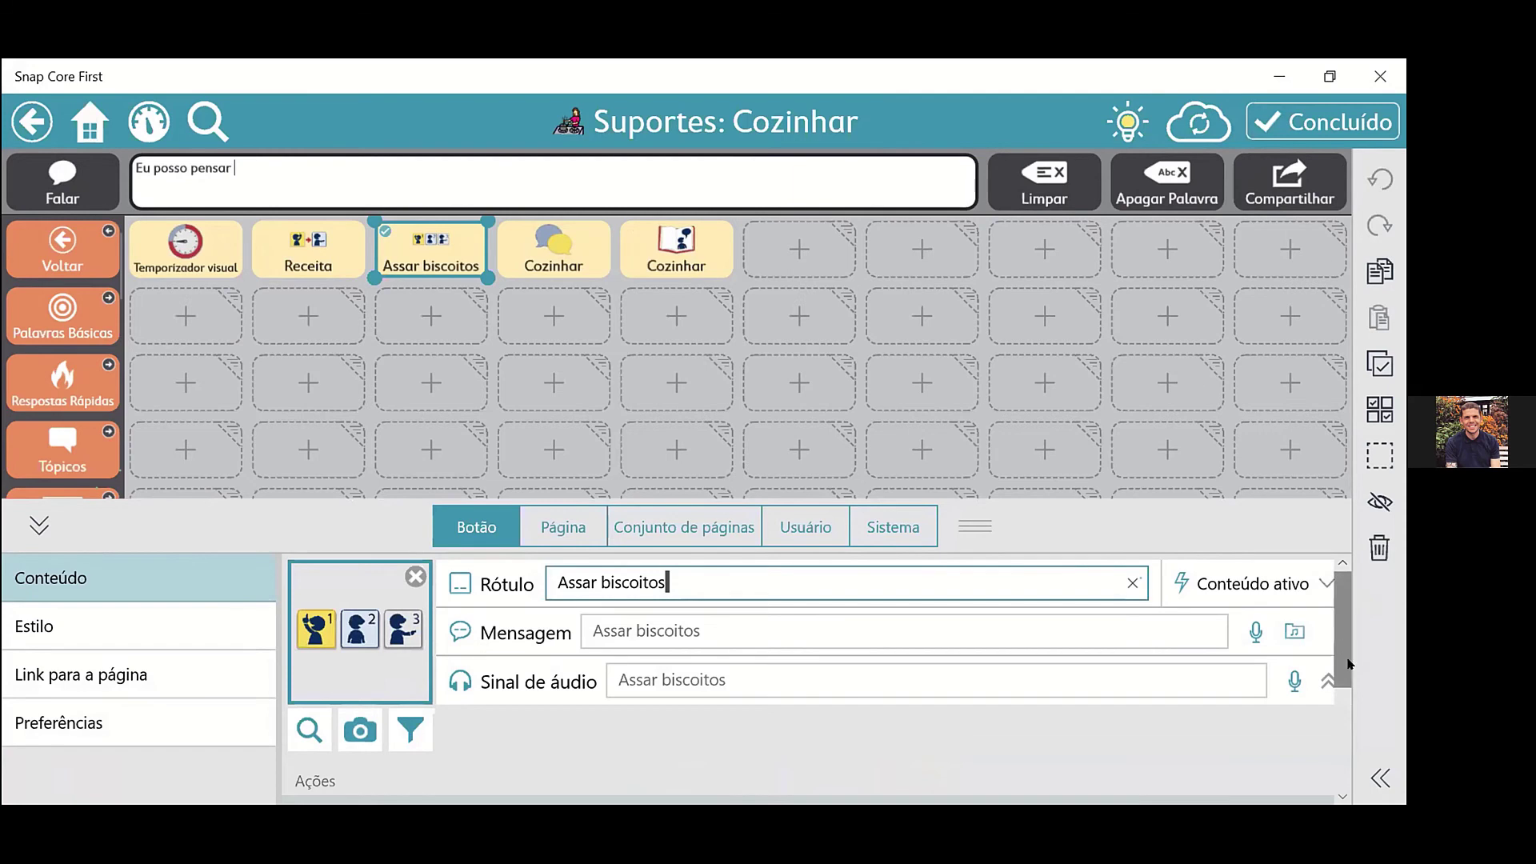
scroll(1336, 680, "down", 2)
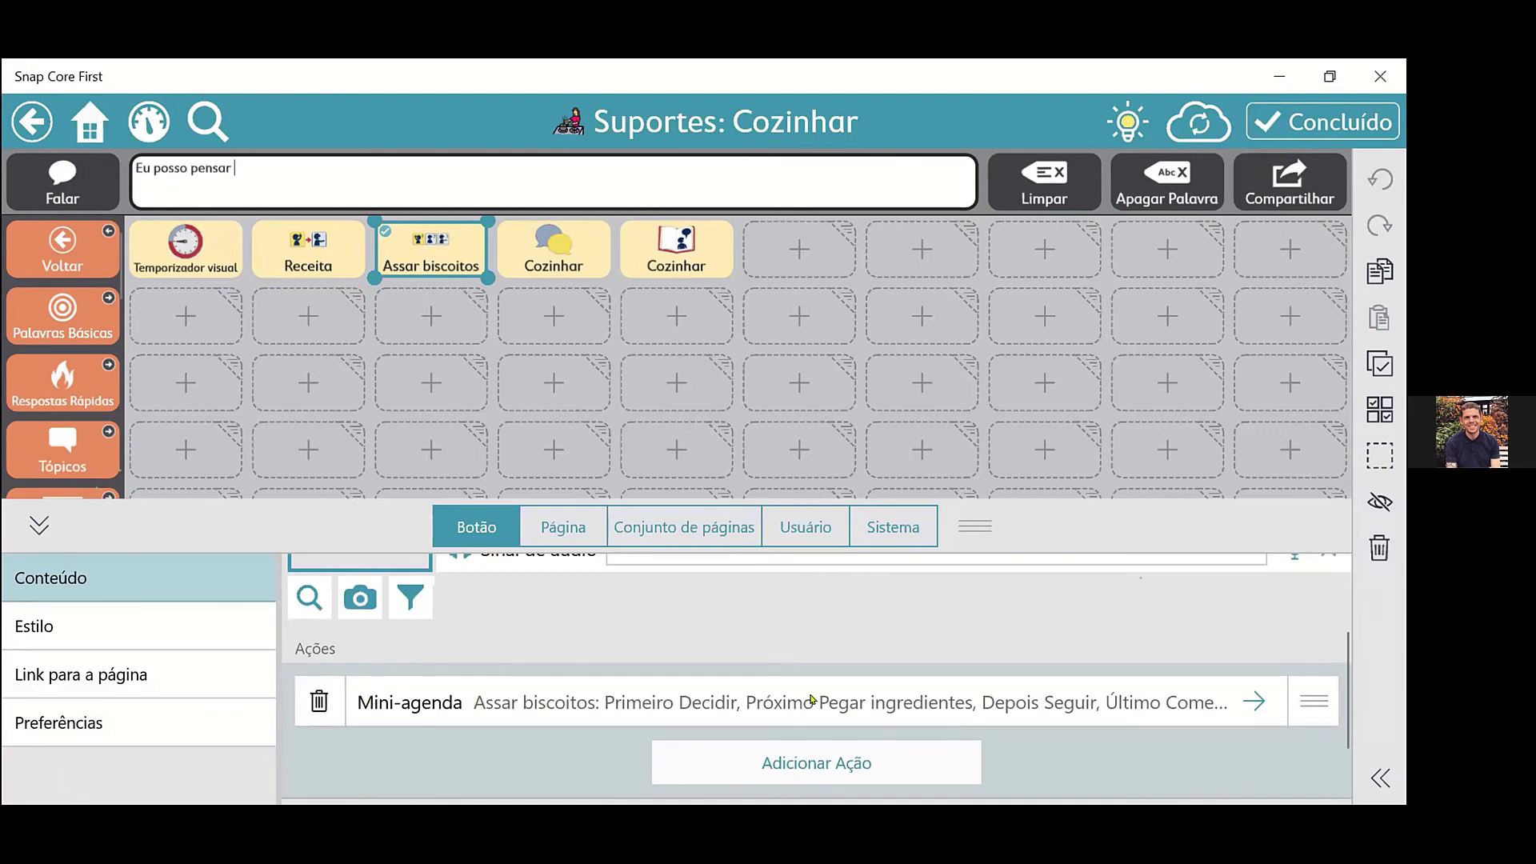
left_click(1246, 701)
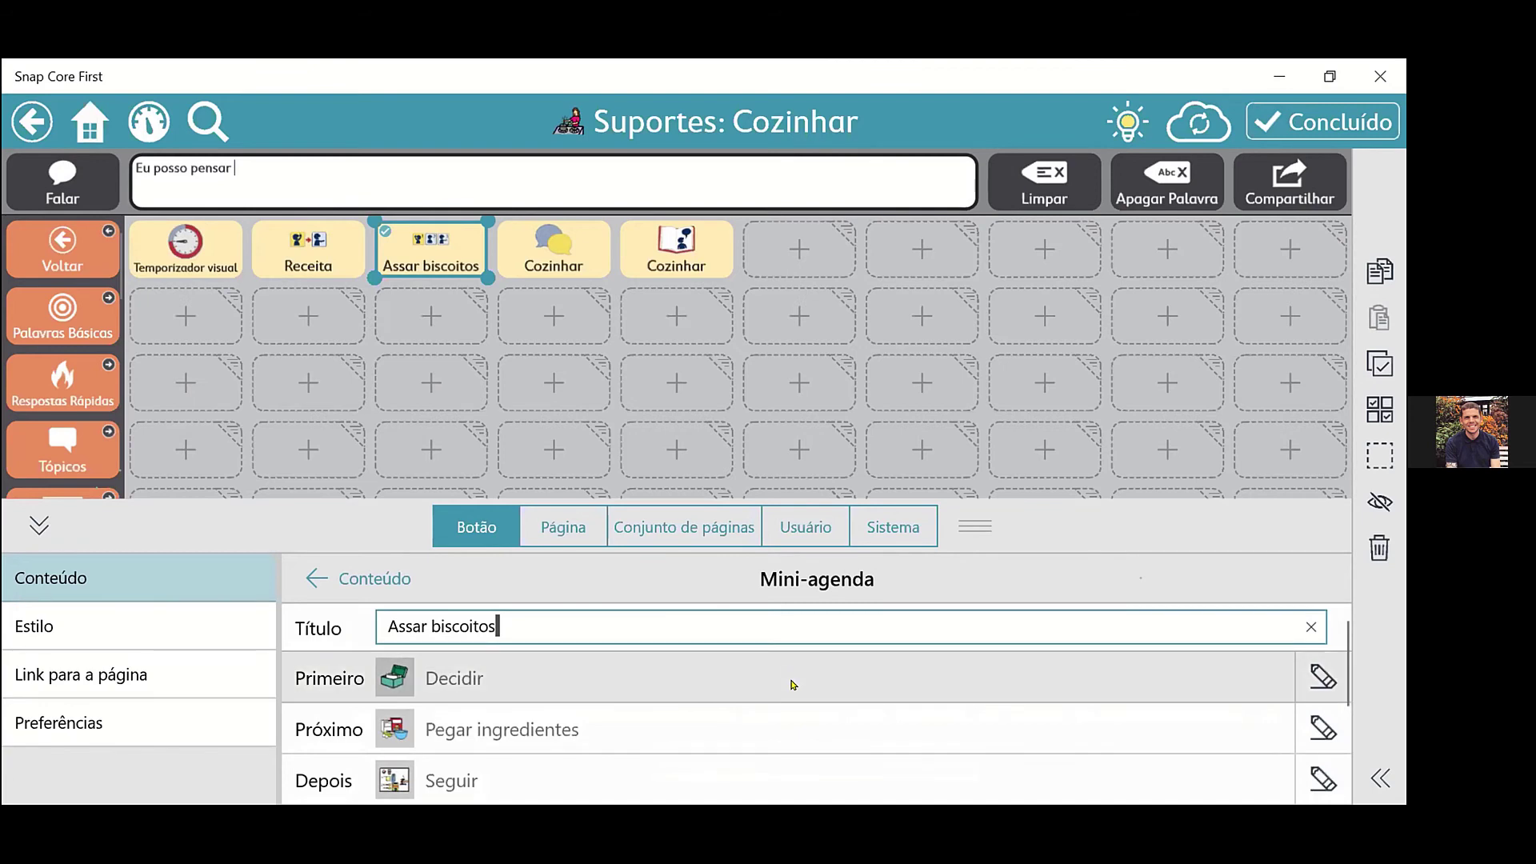
scroll(793, 684, "down", 5)
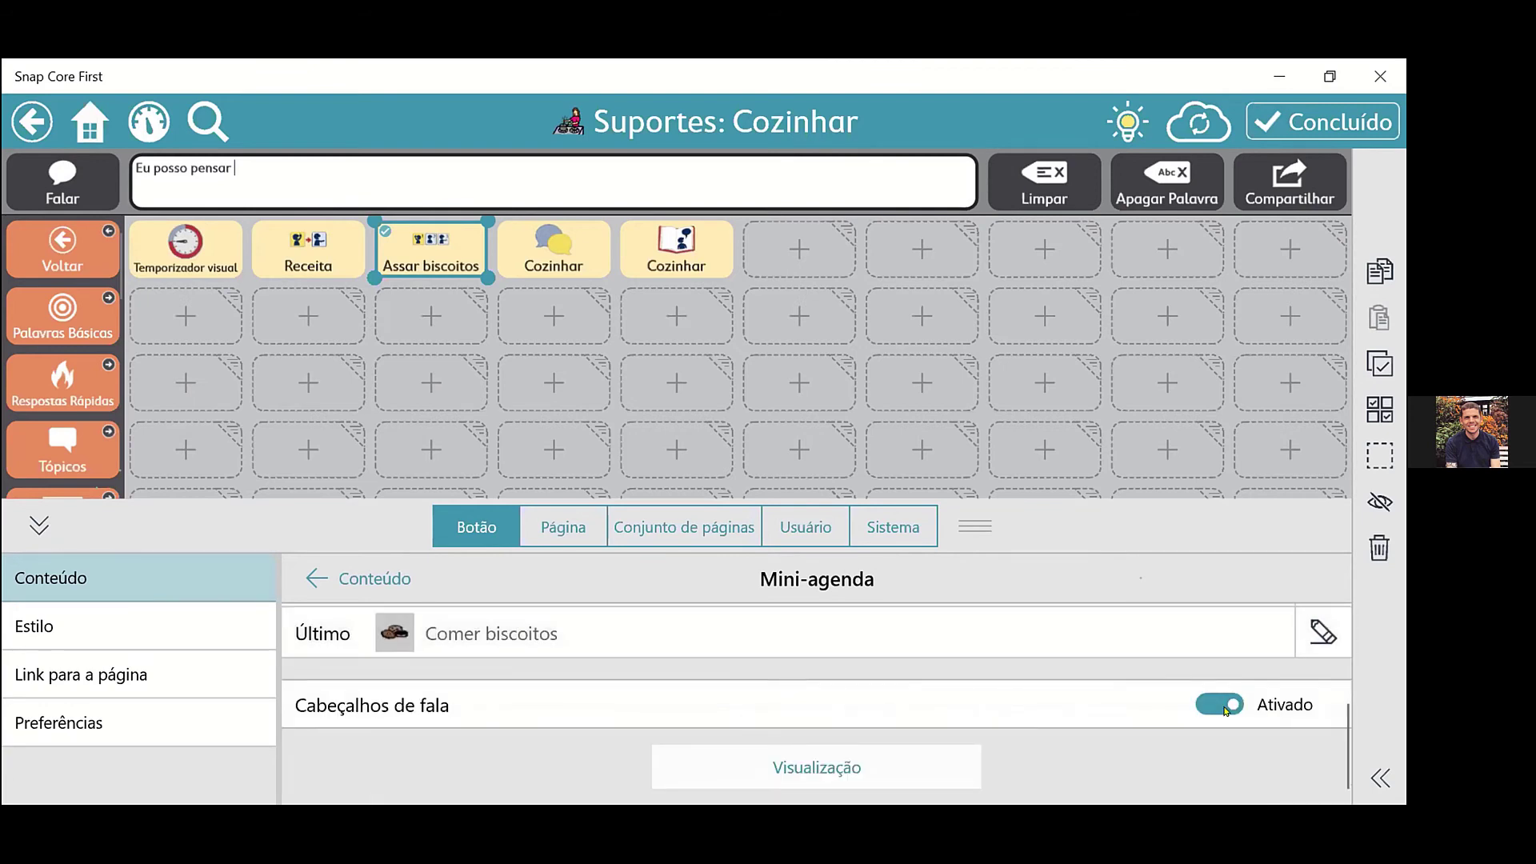
scroll(581, 674, "up", 5)
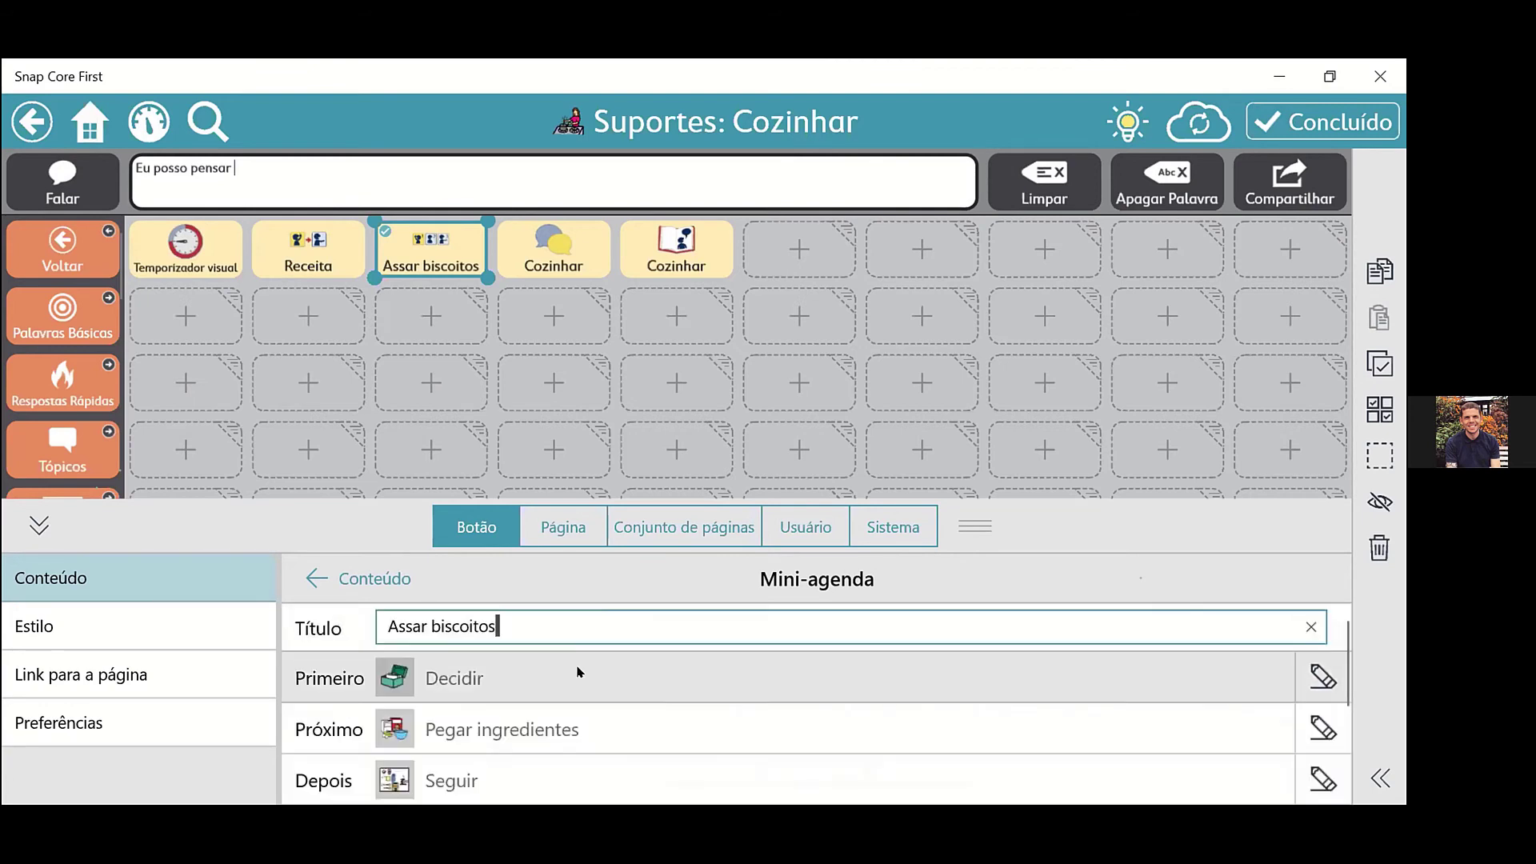
scroll(580, 673, "down", 5)
scroll(570, 663, "up", 5)
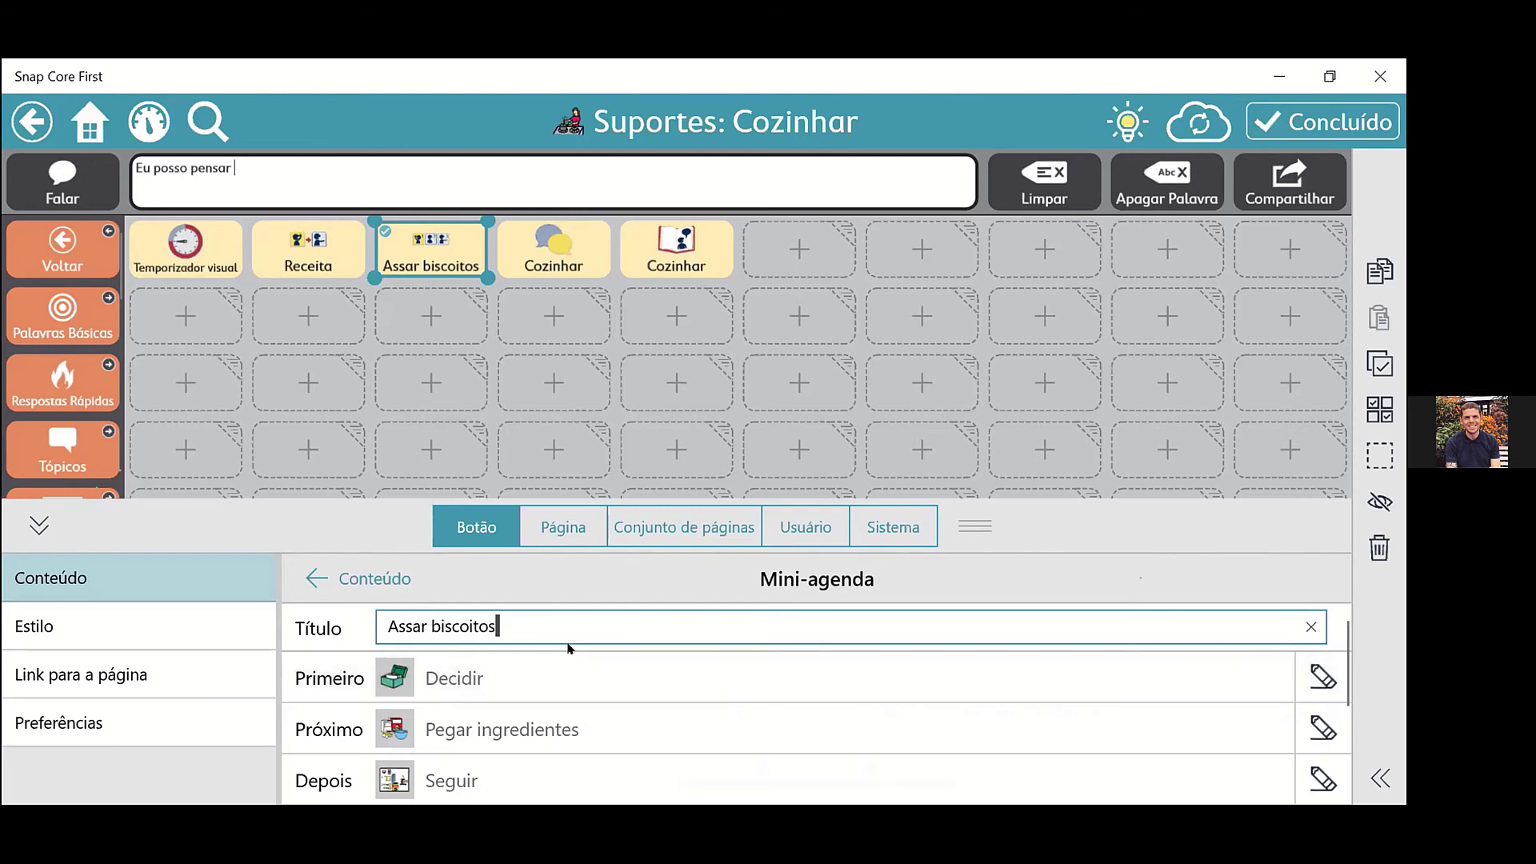
Step: Return to Conteúdo and select the second Cozinhar button, scrolling to its Roteiro action
left_click(315, 580)
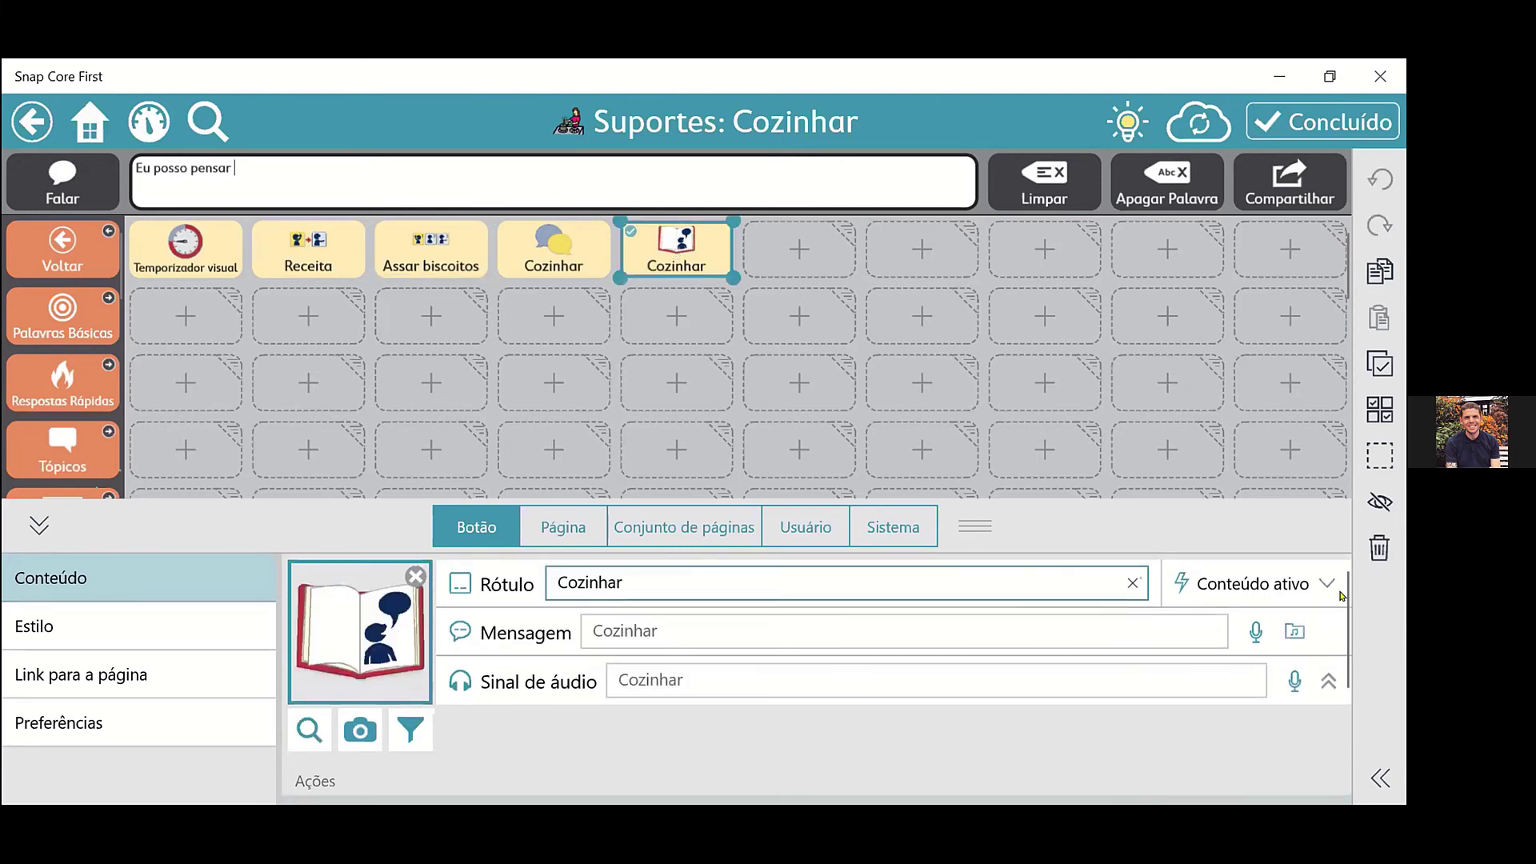
scroll(1343, 679, "down", 2)
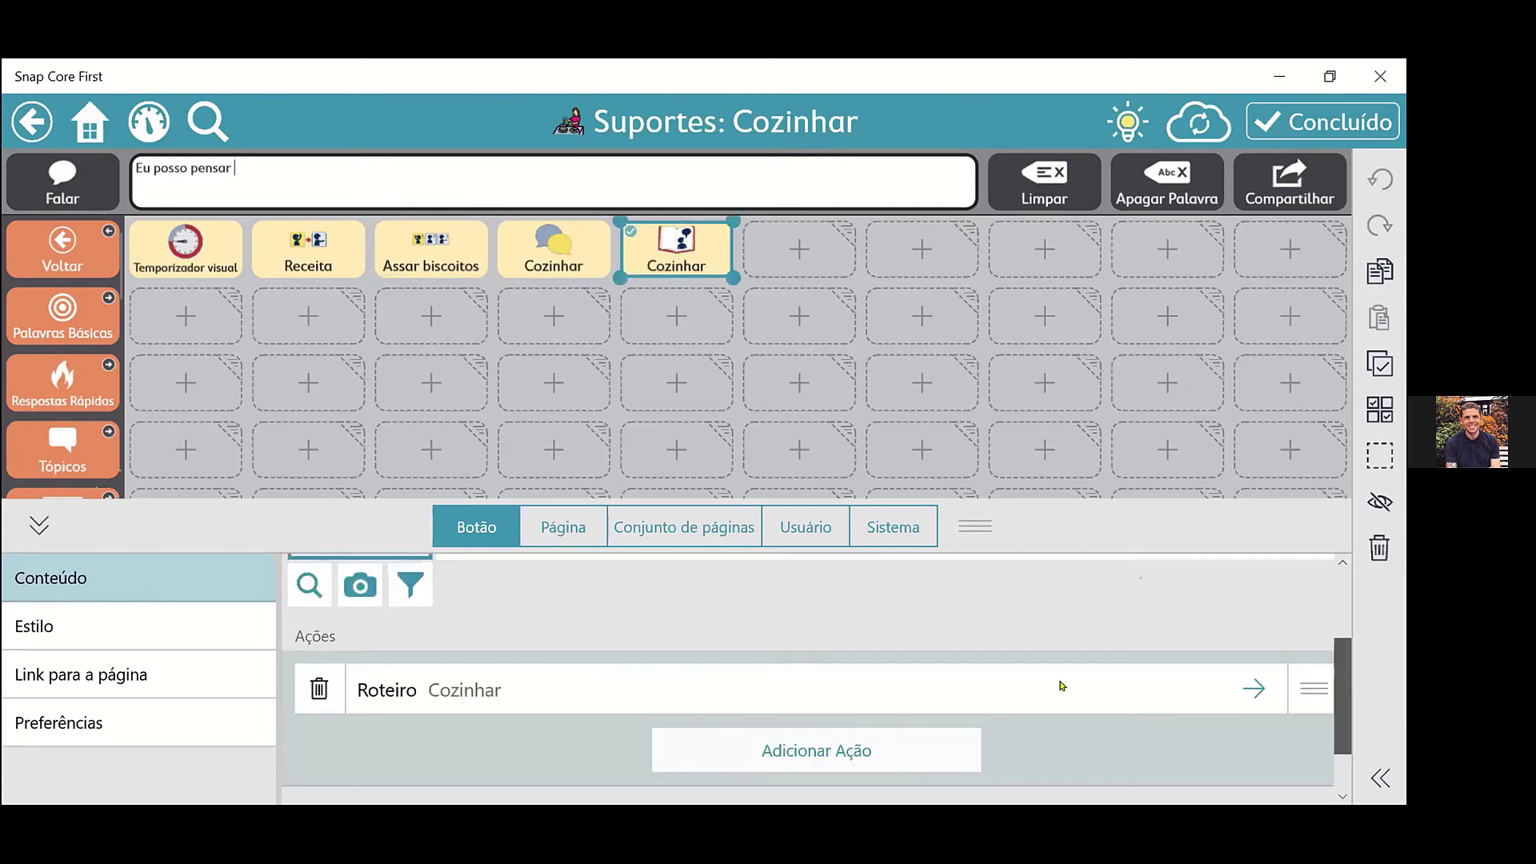
scroll(383, 655, "down", 1)
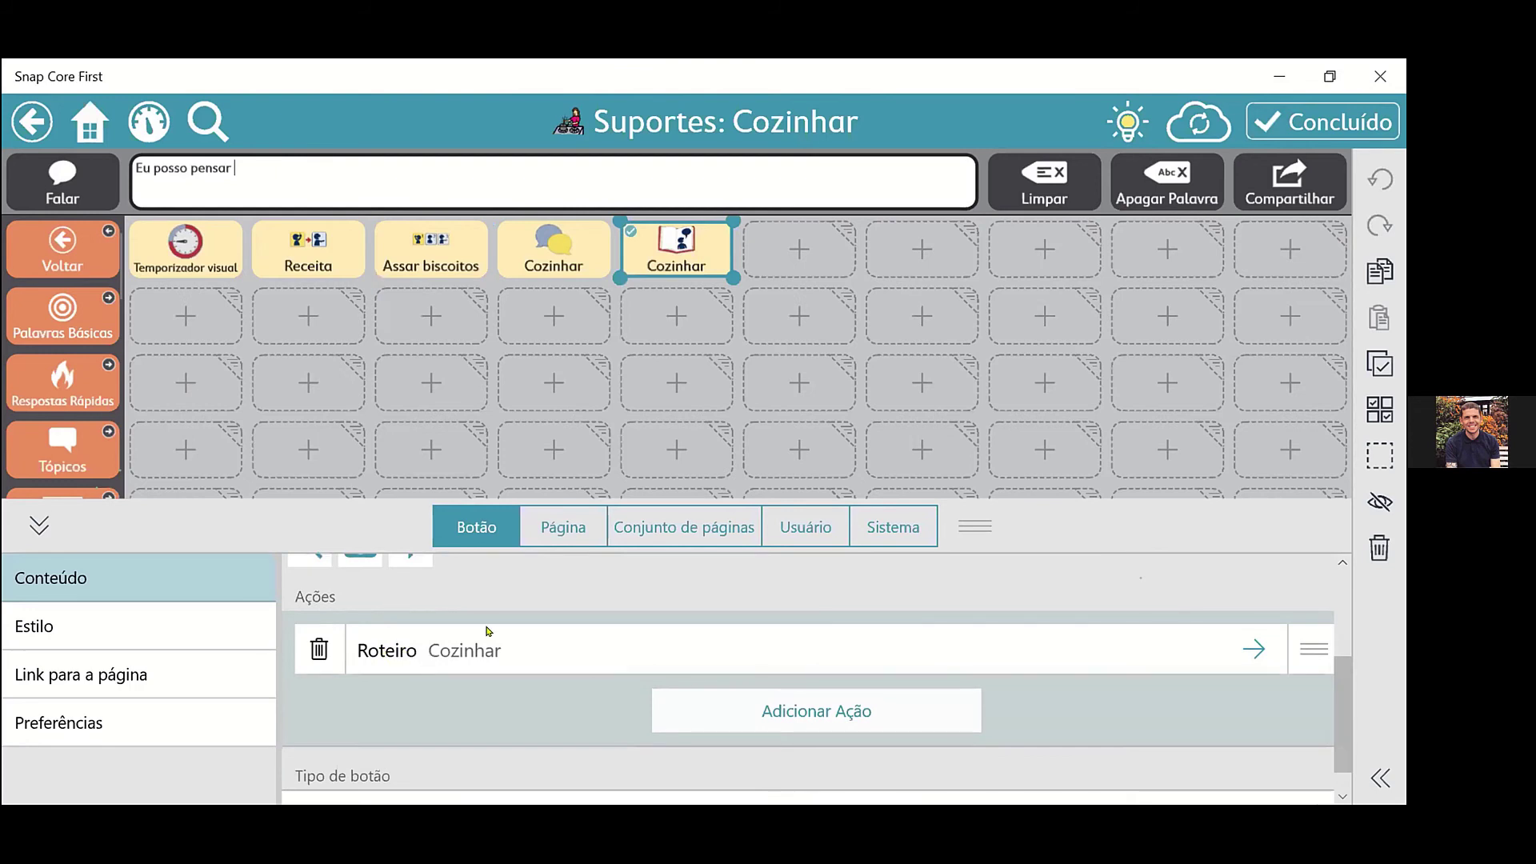
left_click(442, 238)
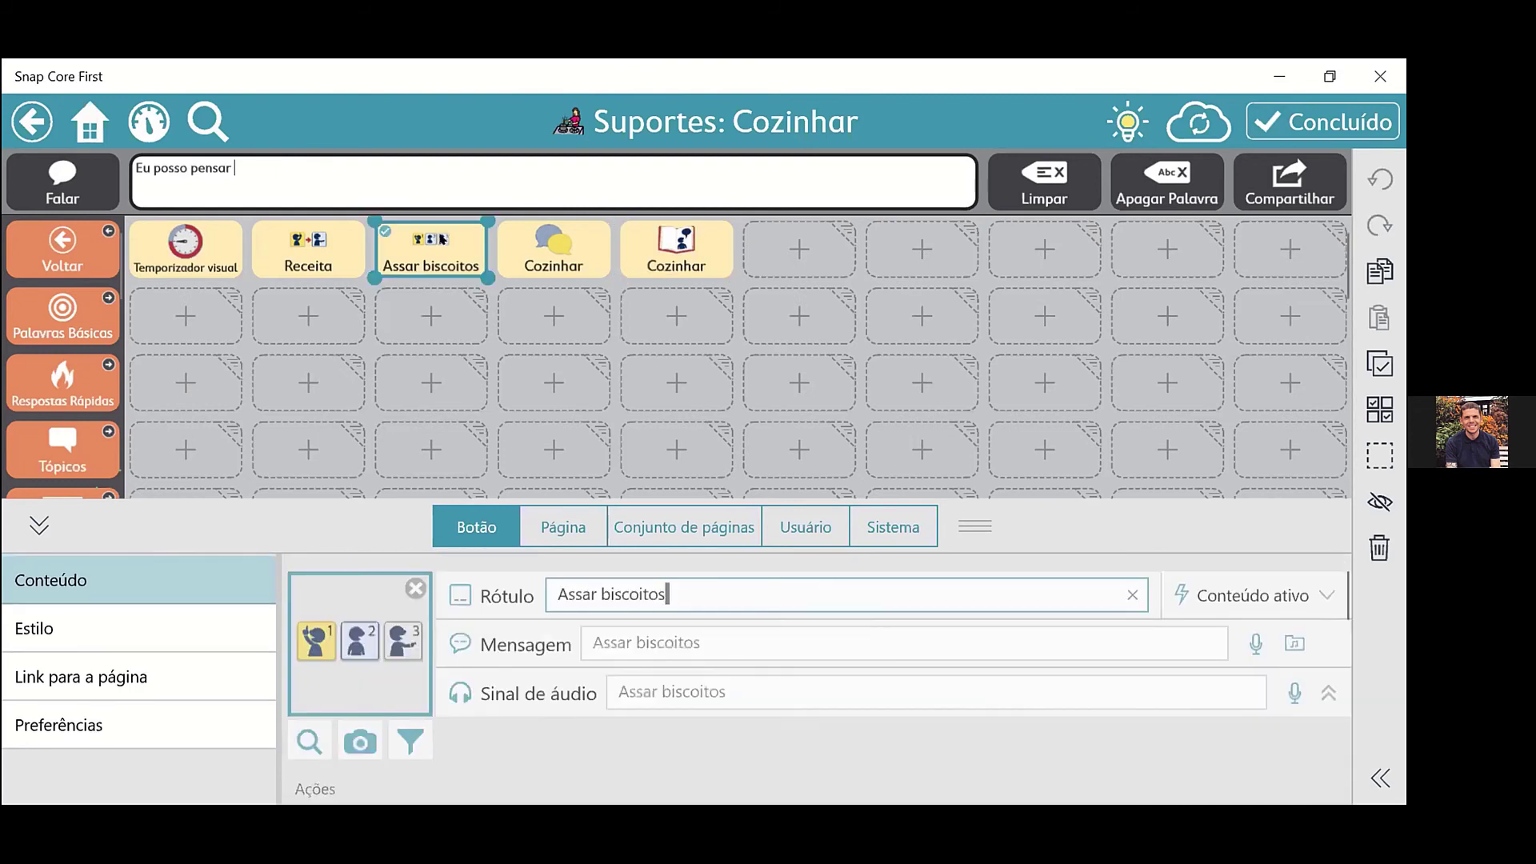
scroll(1342, 641, "down", 1)
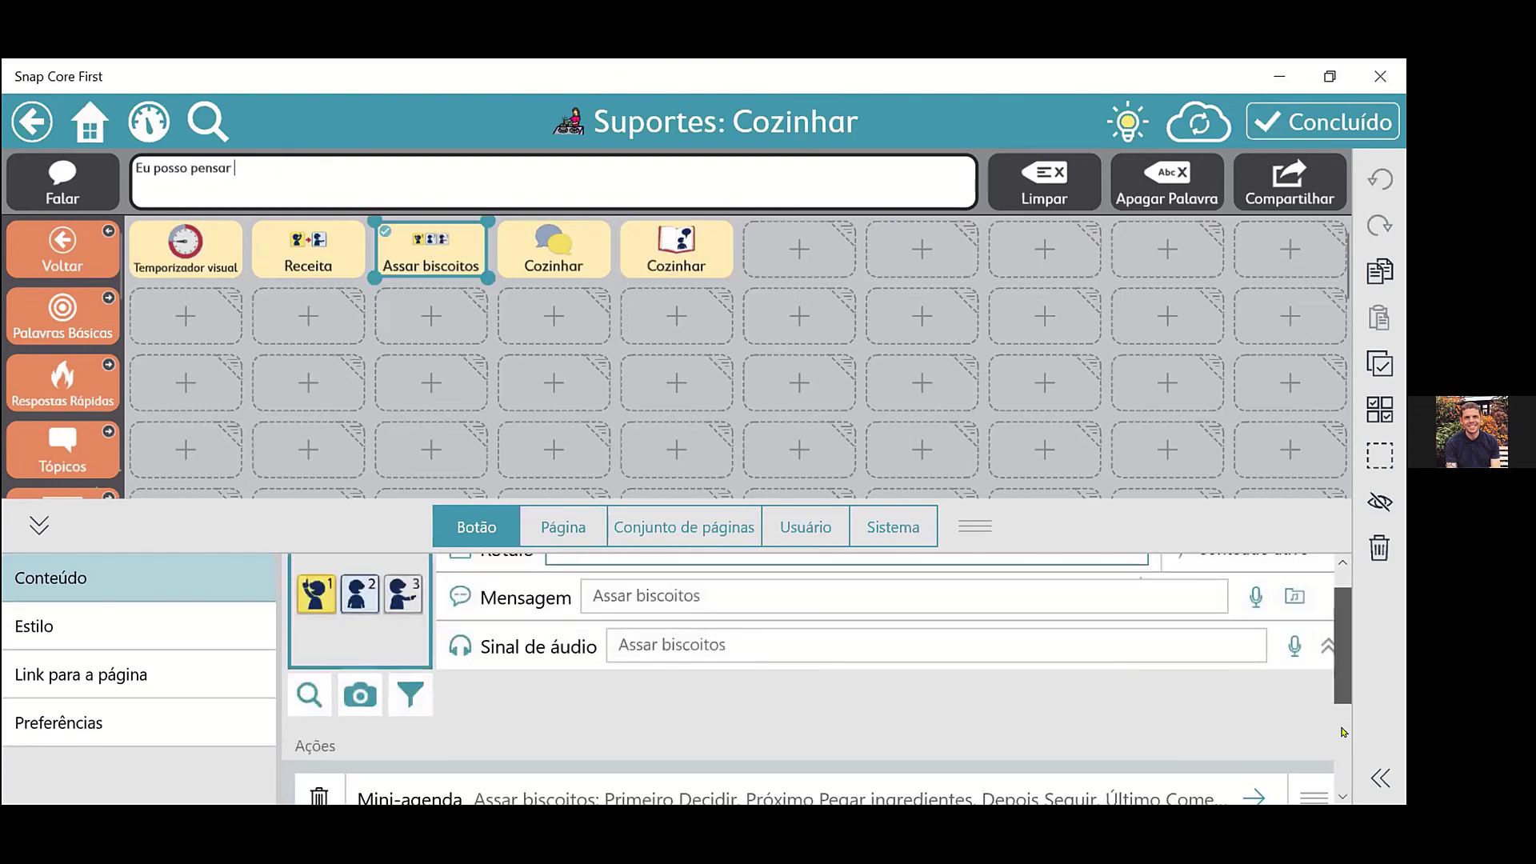
scroll(532, 612, "down", 4)
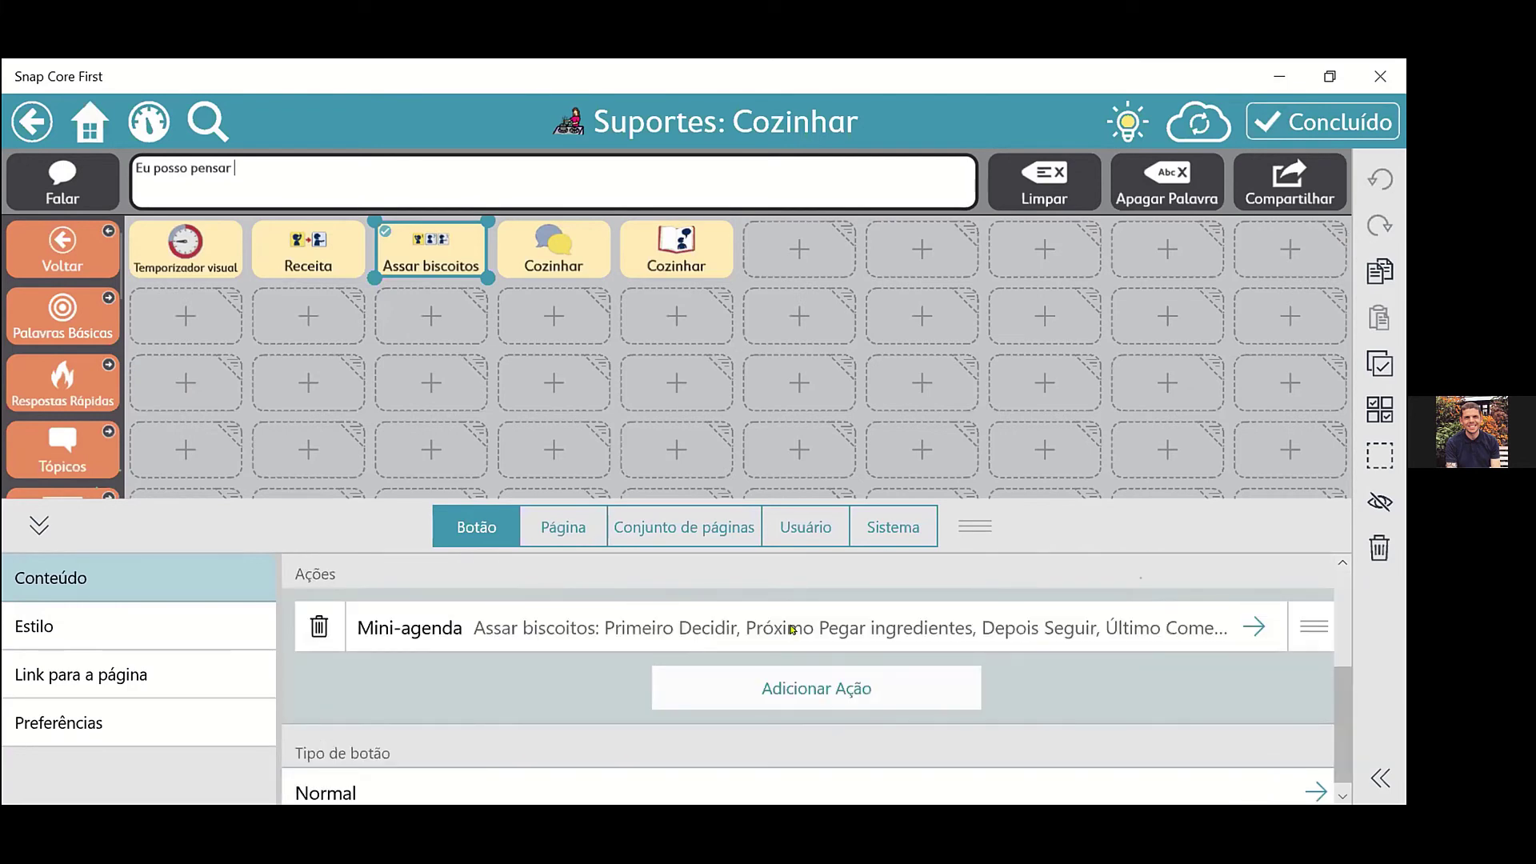
left_click(661, 232)
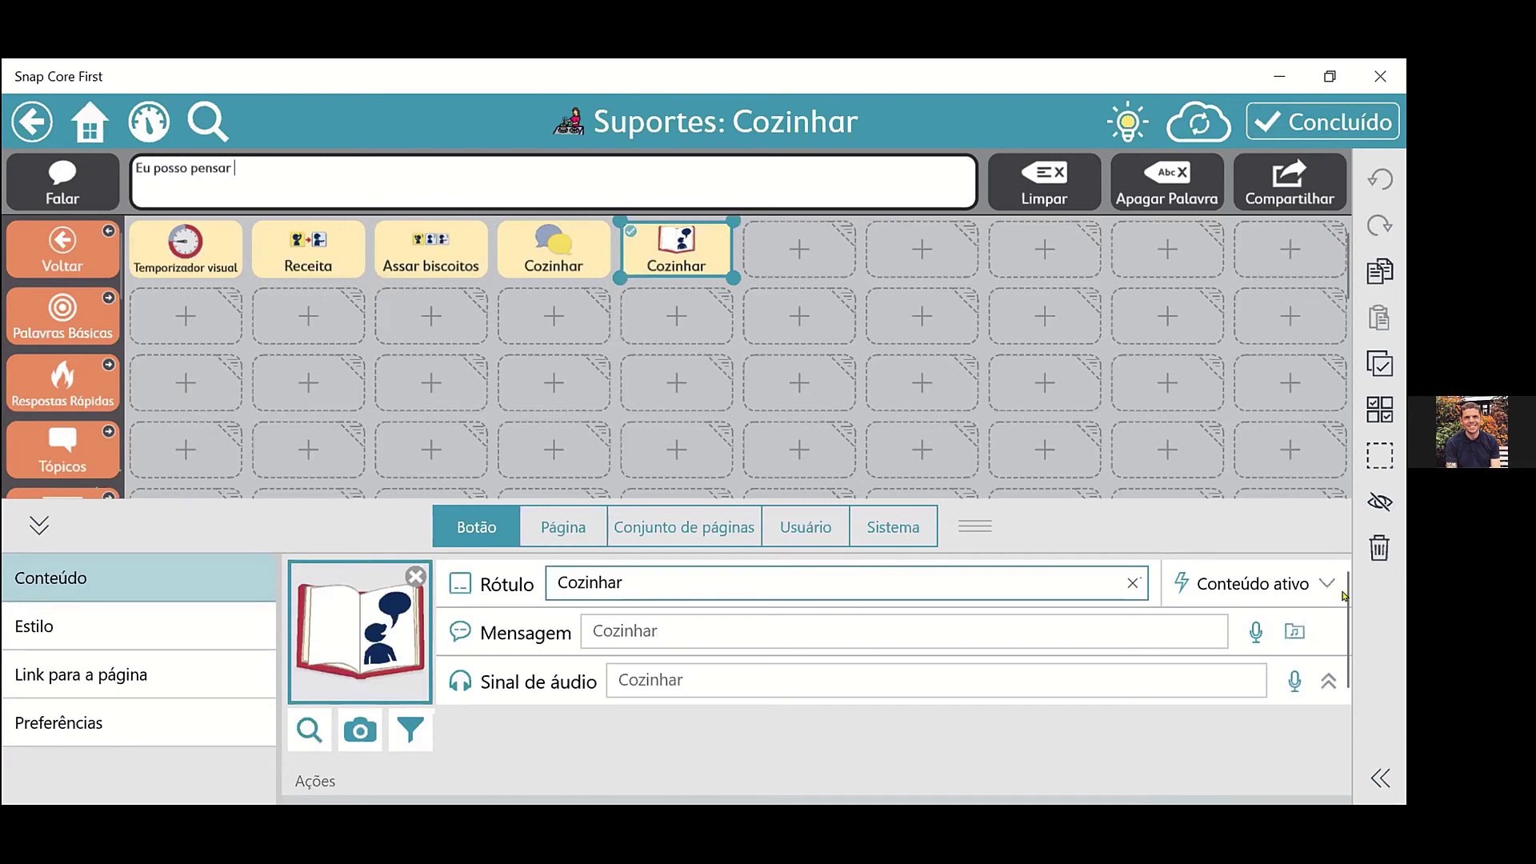
left_click_drag(1342, 602, 1331, 665)
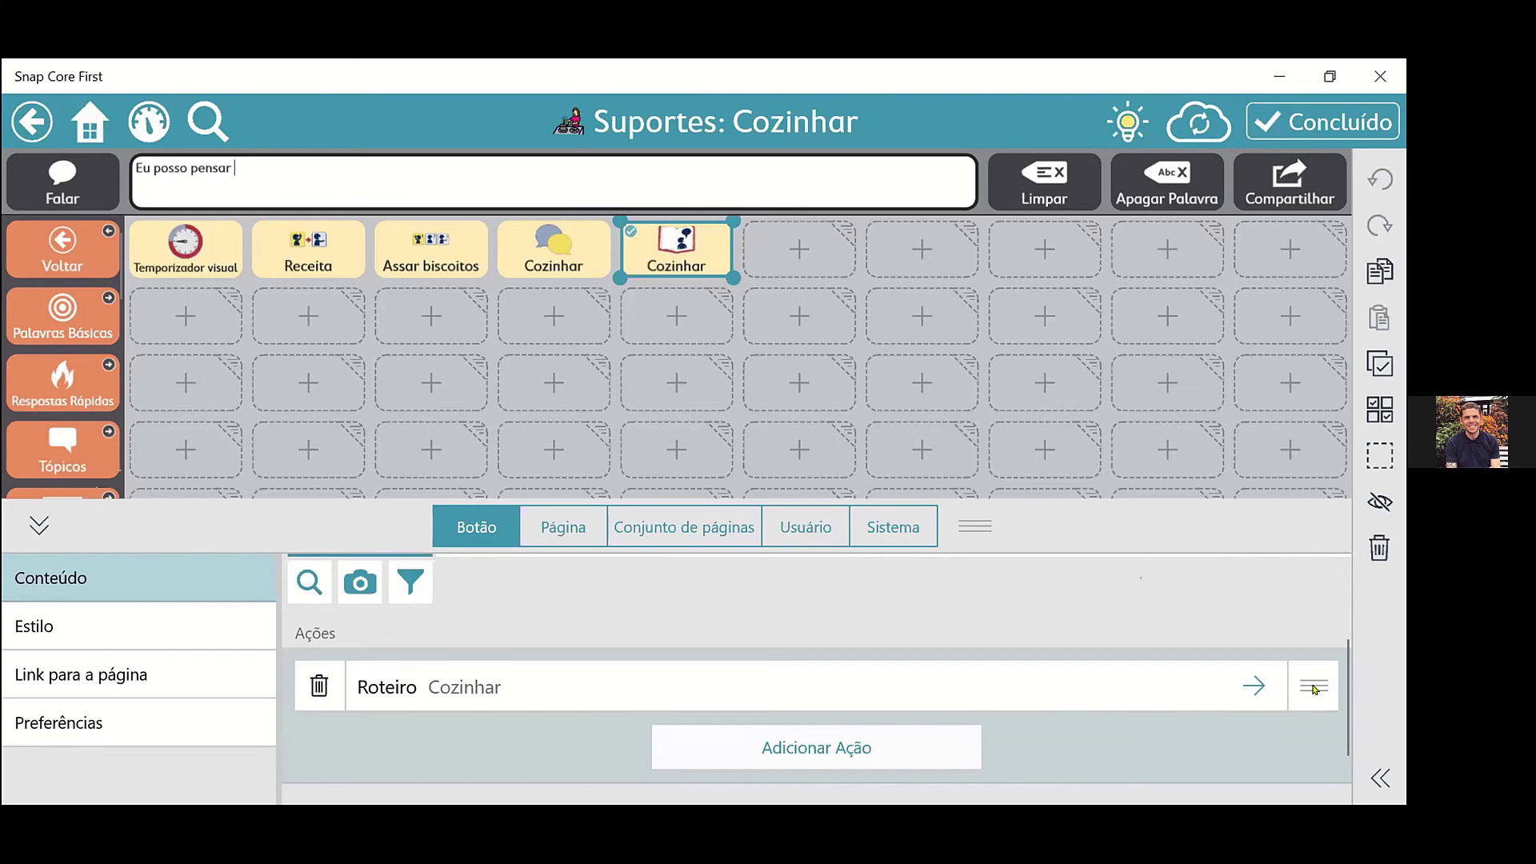
Step: Add a 'Comprar mais' line to the second Cozinhar button's Roteiro script
left_click(1258, 686)
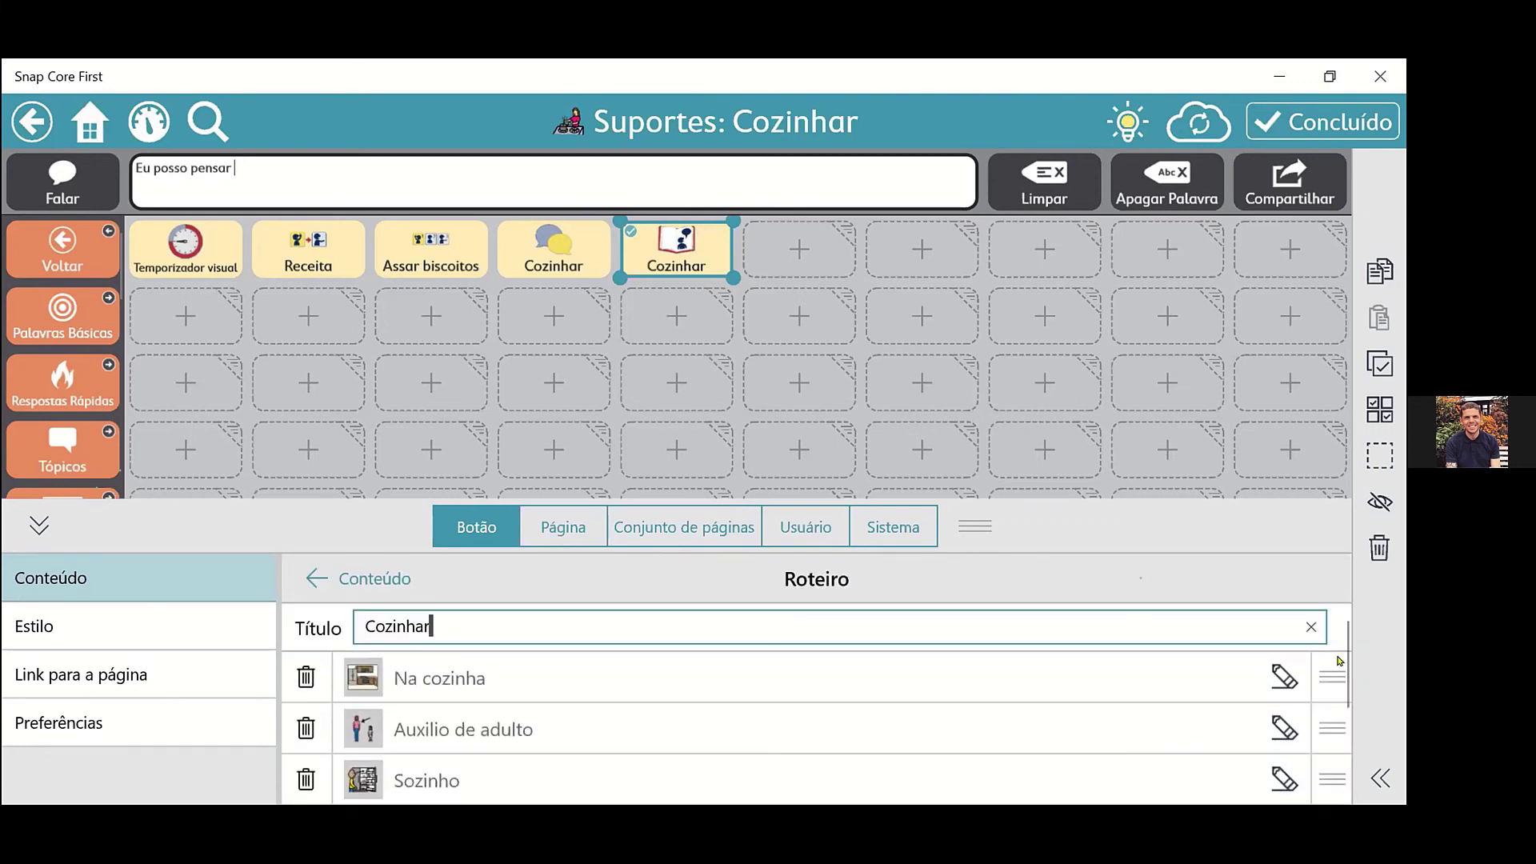
scroll(1341, 697, "down", 3)
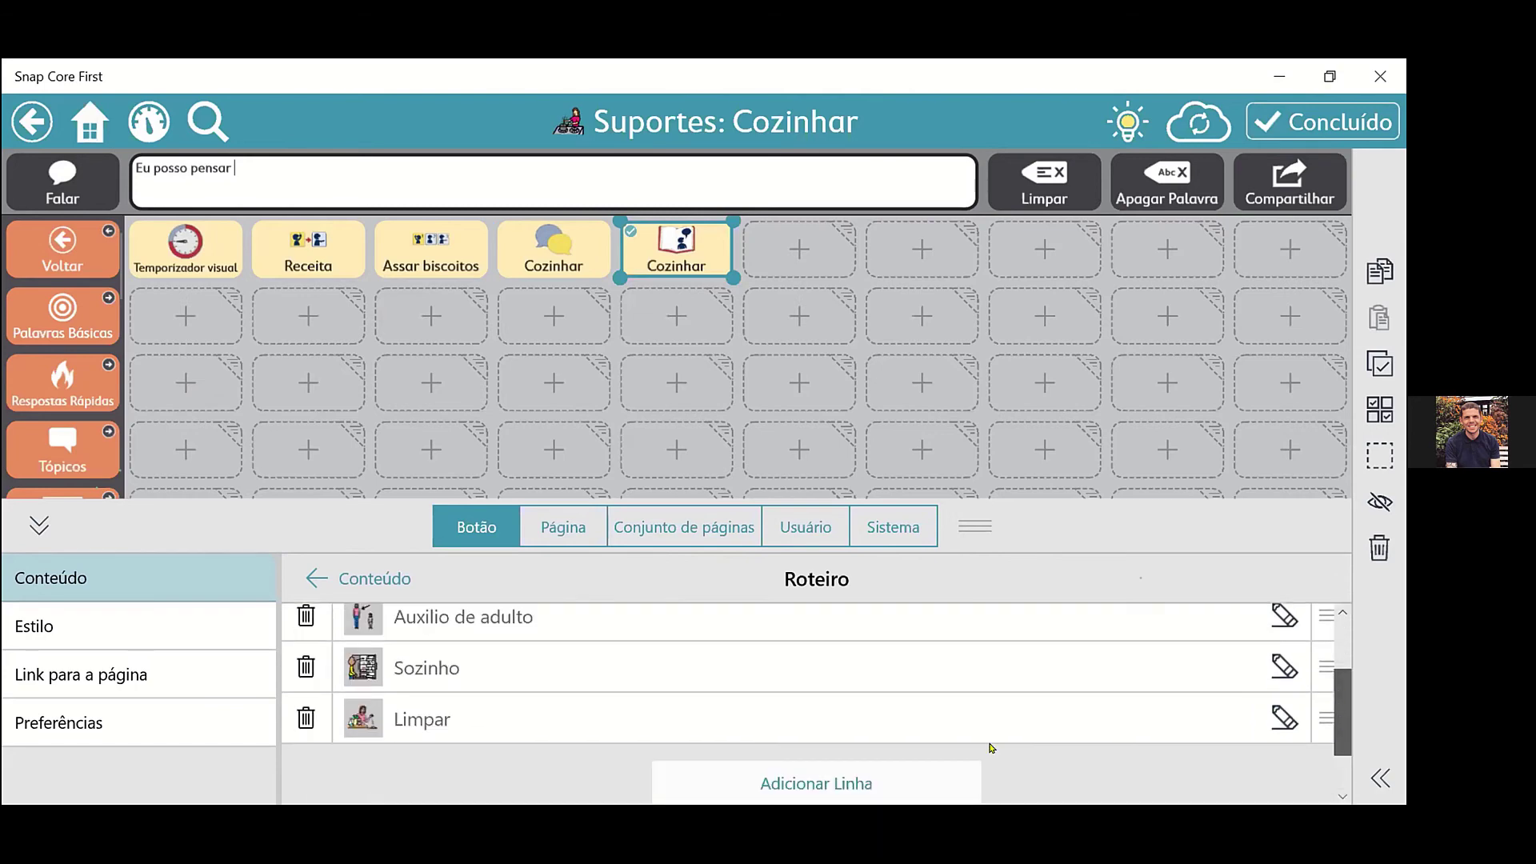
scroll(823, 744, "down", 1)
left_click(857, 747)
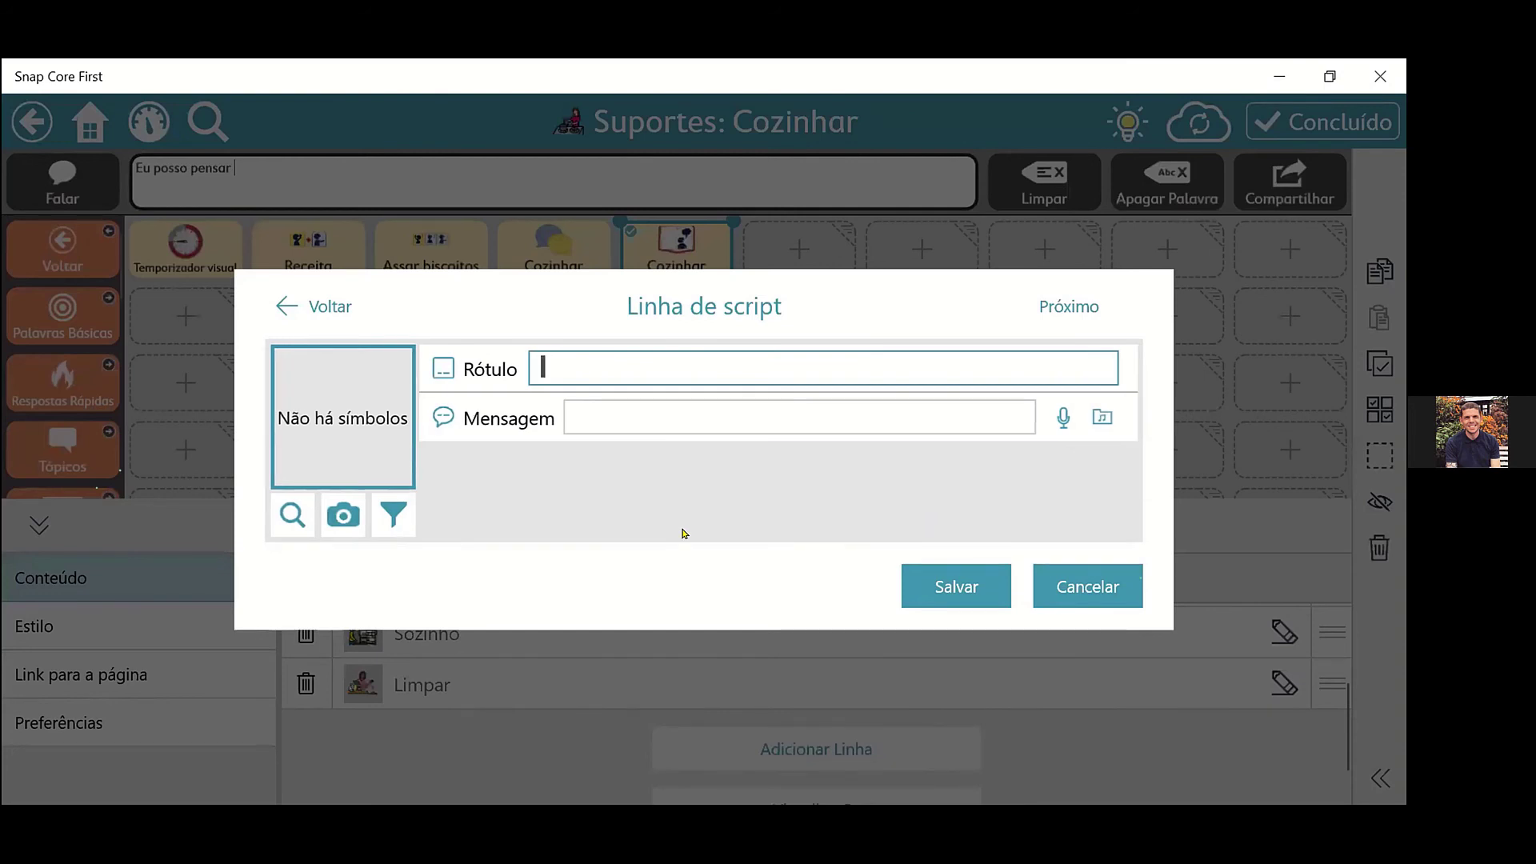
type("Compra")
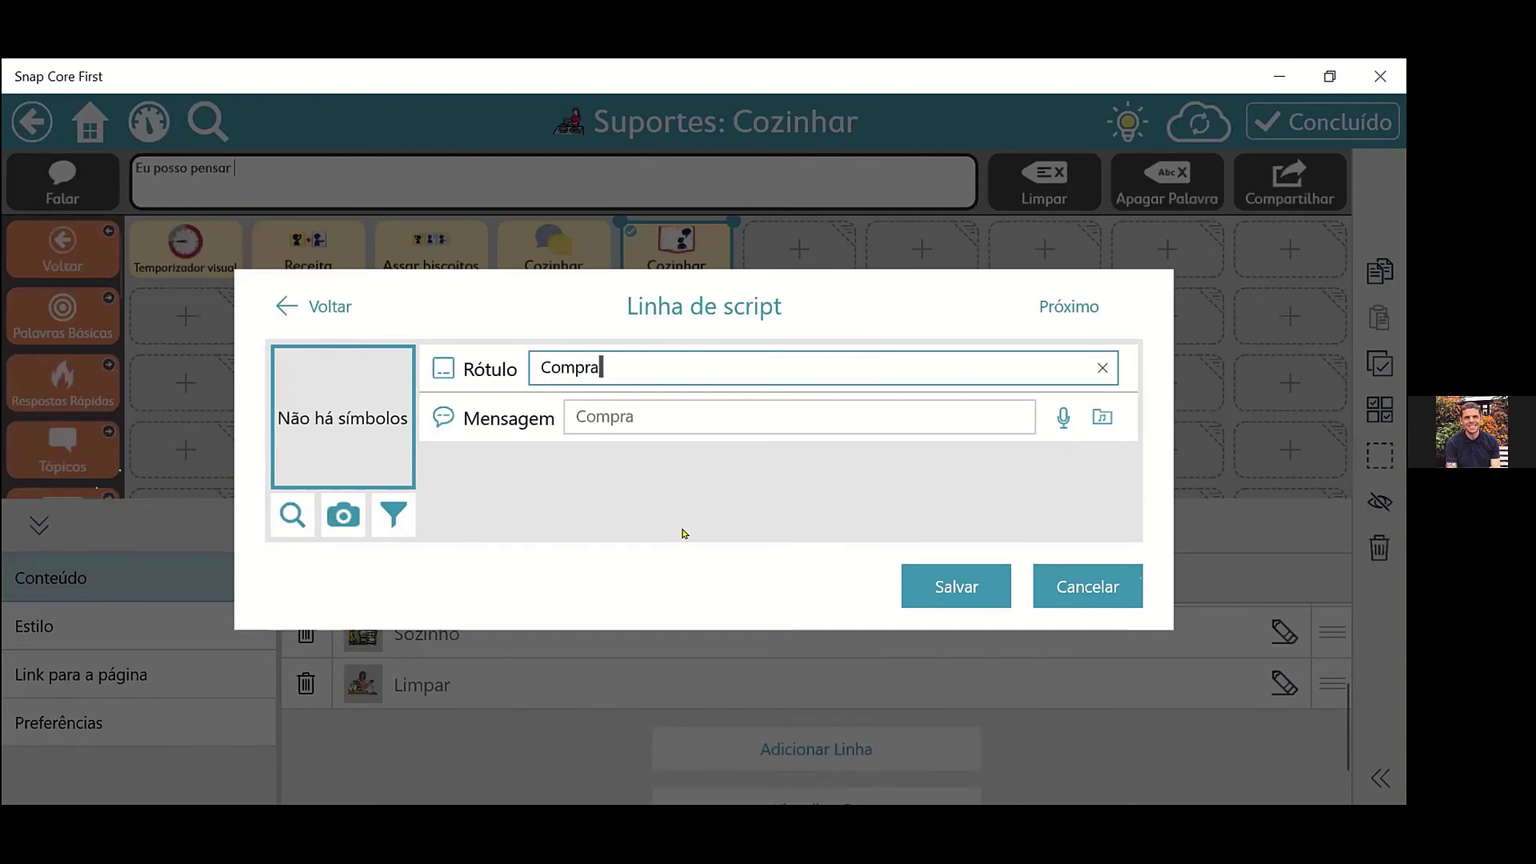
type("r ")
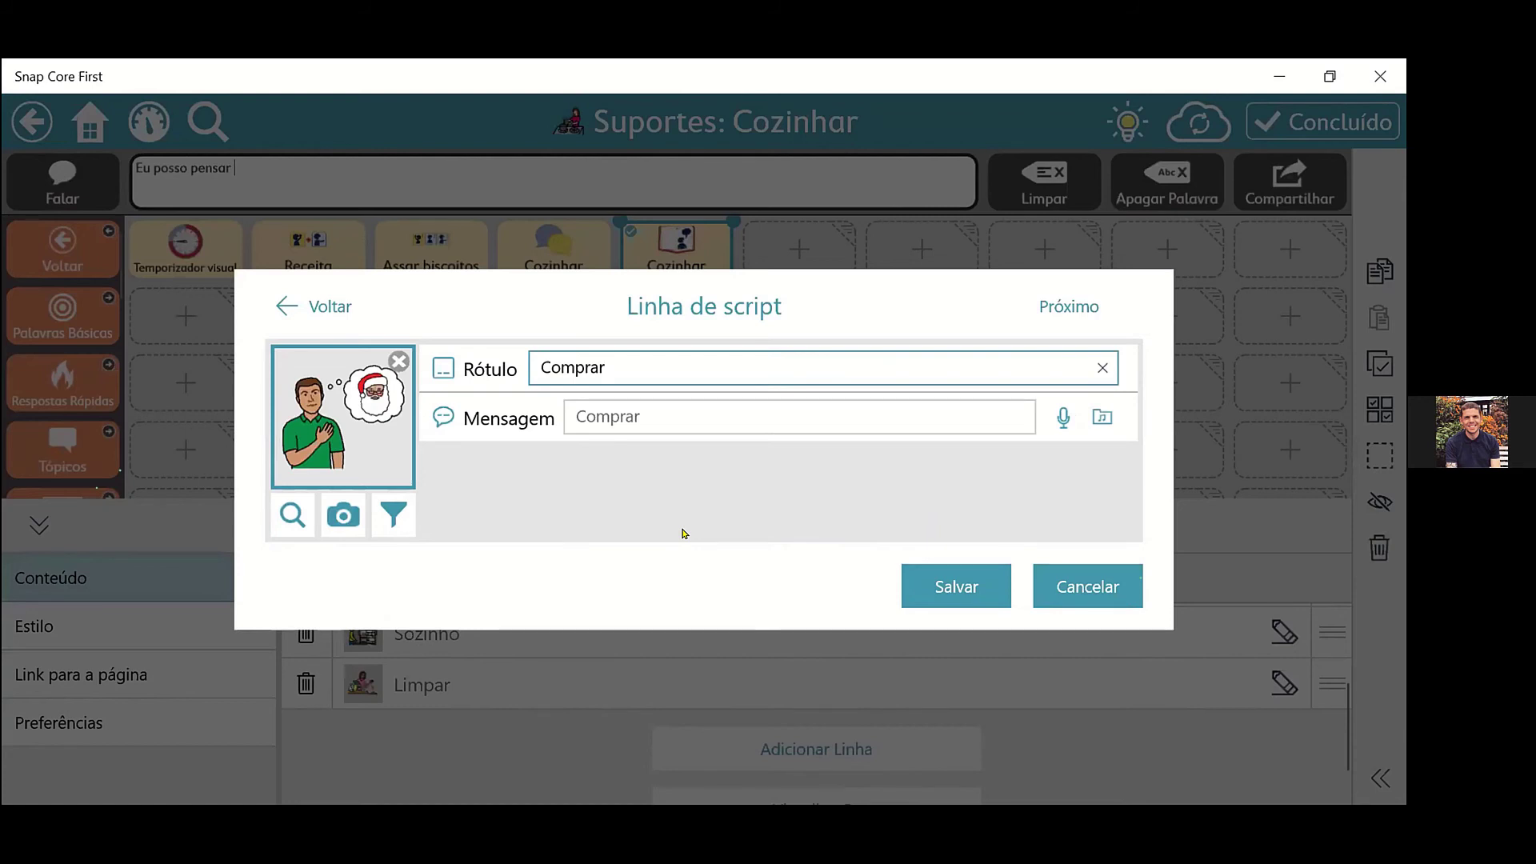
type("mais")
key("Return")
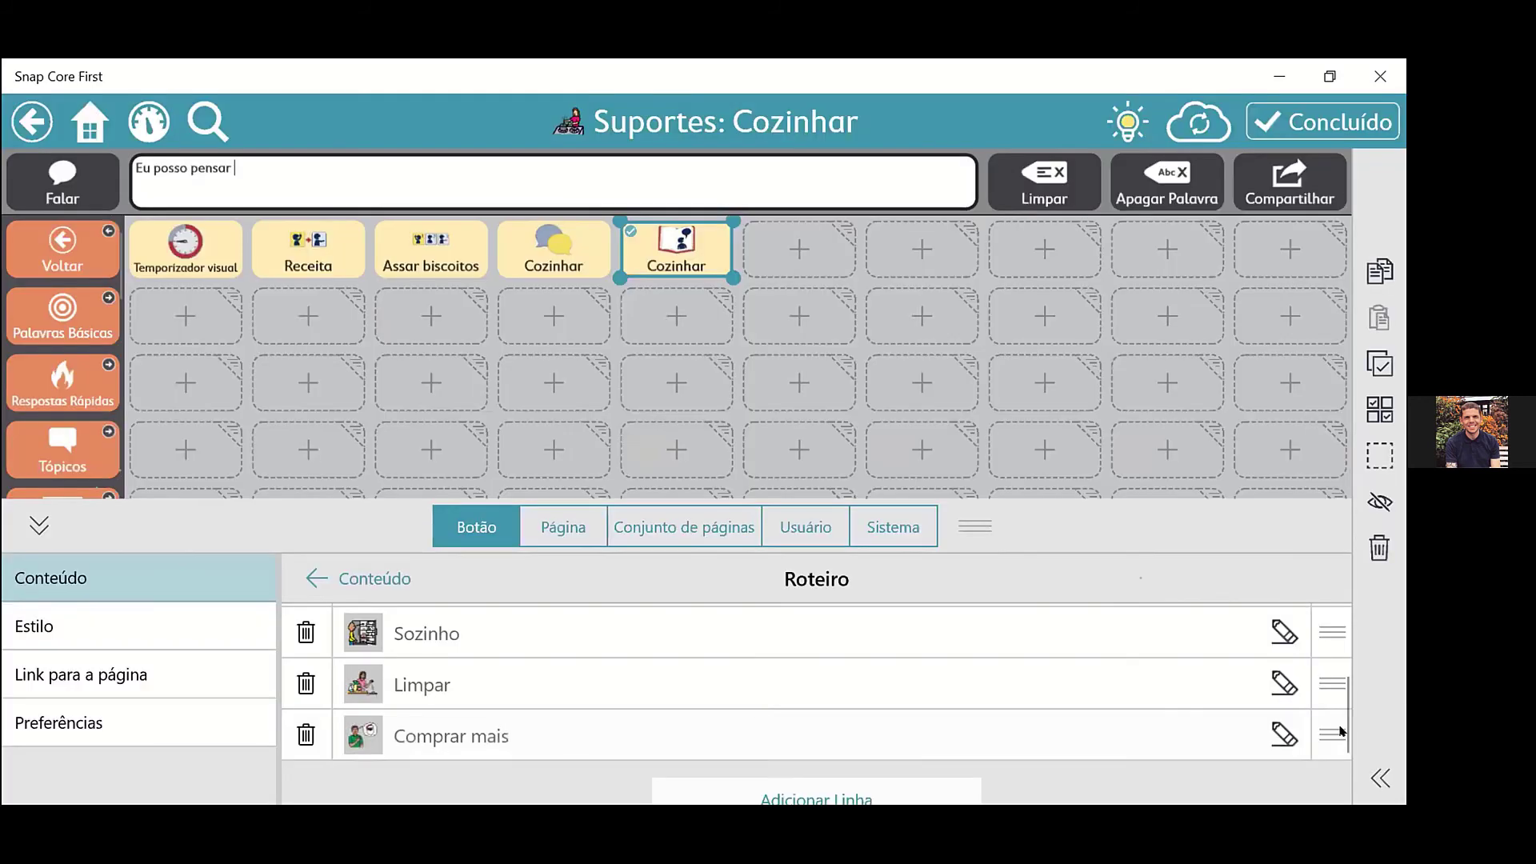
Step: Add another script line labelled 'Outra linha' and save it
scroll(941, 732, "down", 2)
key("Return")
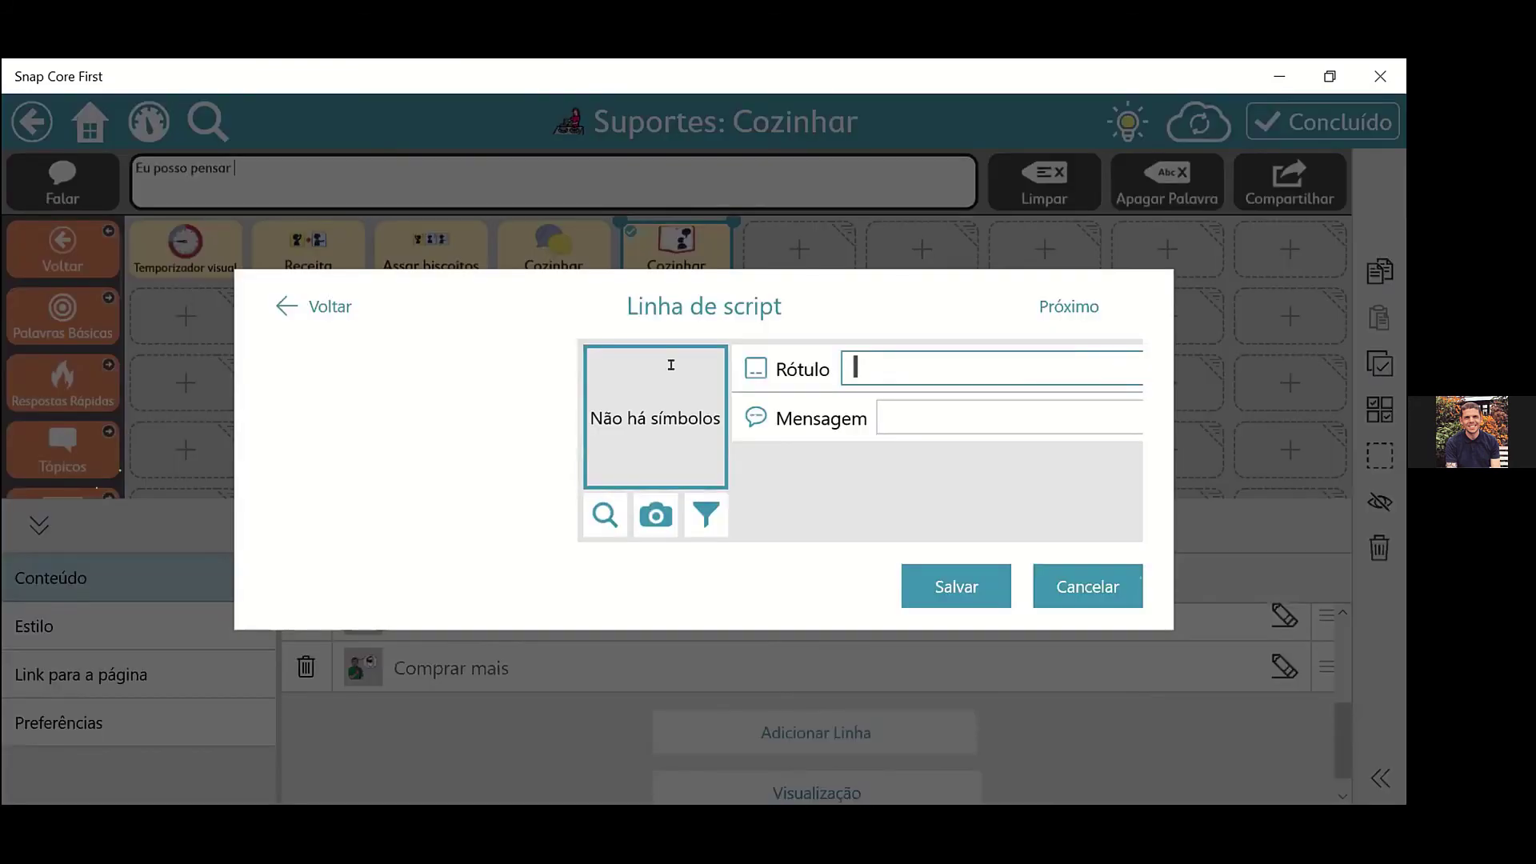
type("Linha")
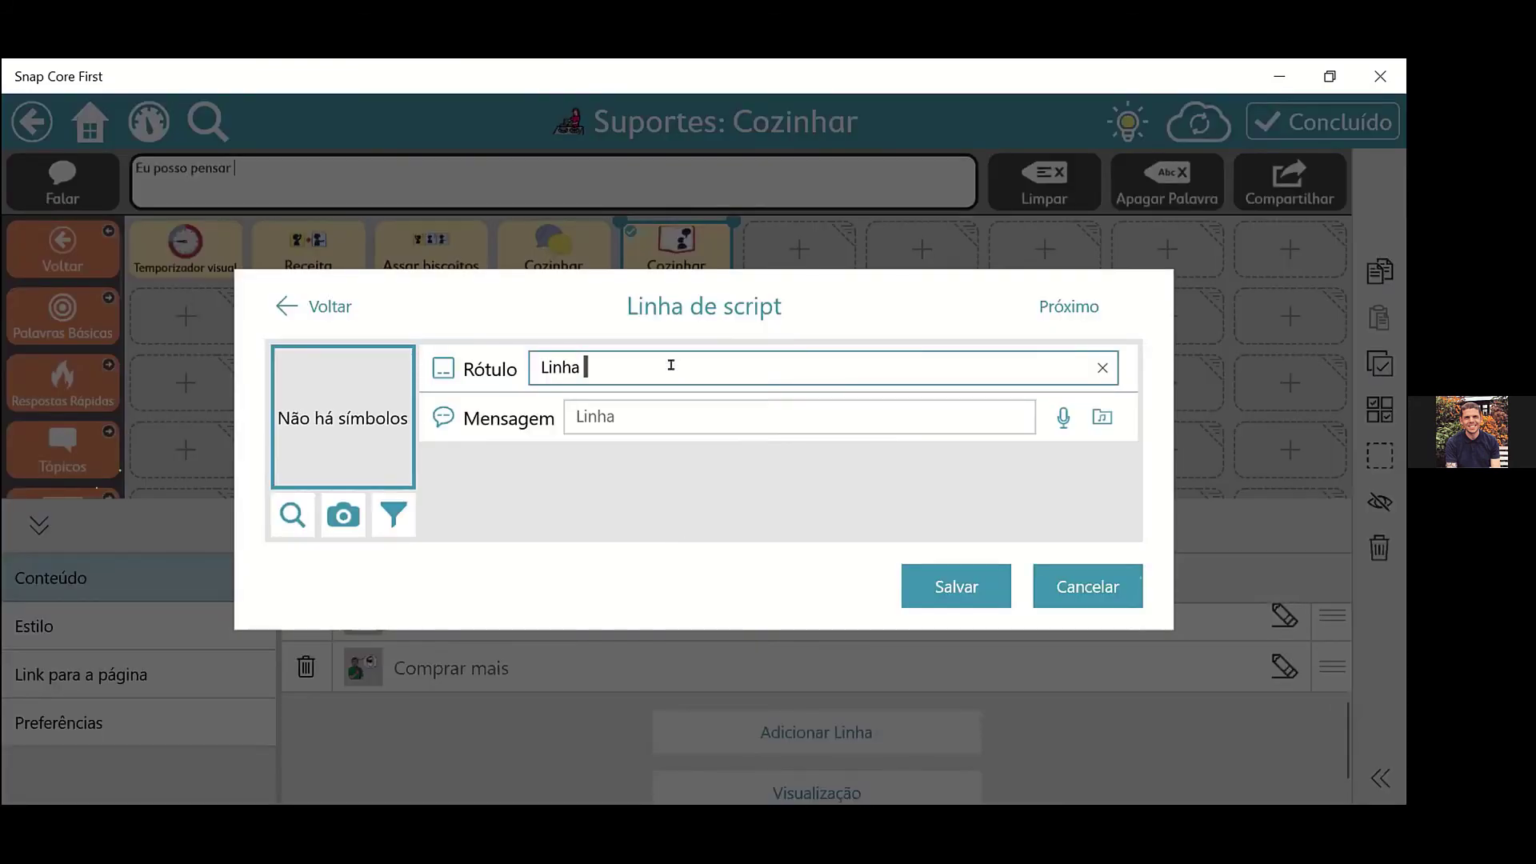
key("BackSpace")
key("BackSpace")
key("BackSpace")
key("BackSpace")
key("BackSpace")
key("BackSpace")
type("Ou")
type("tra lina")
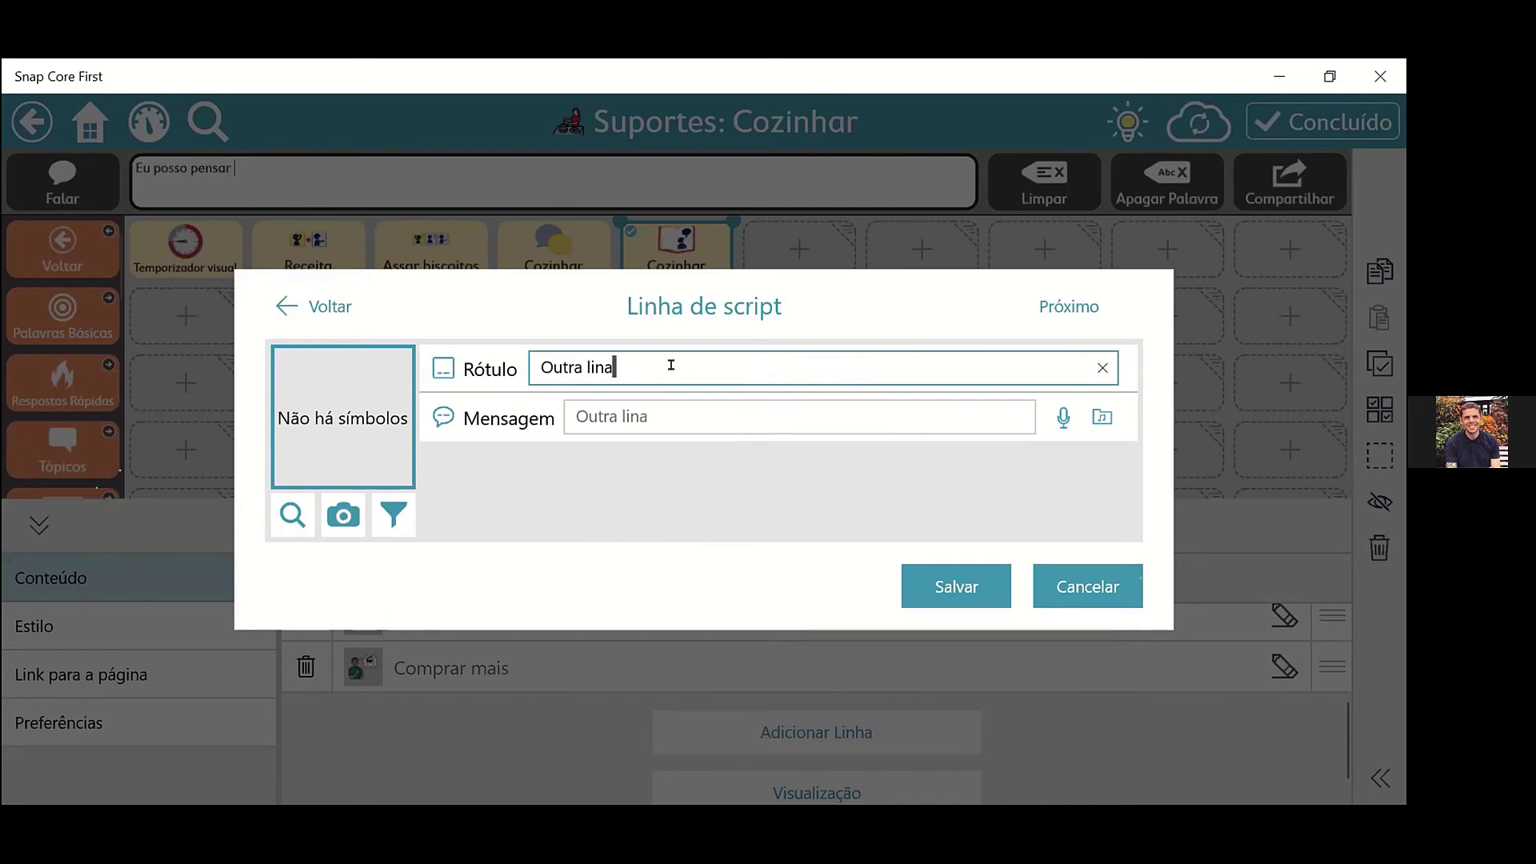
key("BackSpace")
type("bha")
key("BackSpace")
key("BackSpace")
type("a")
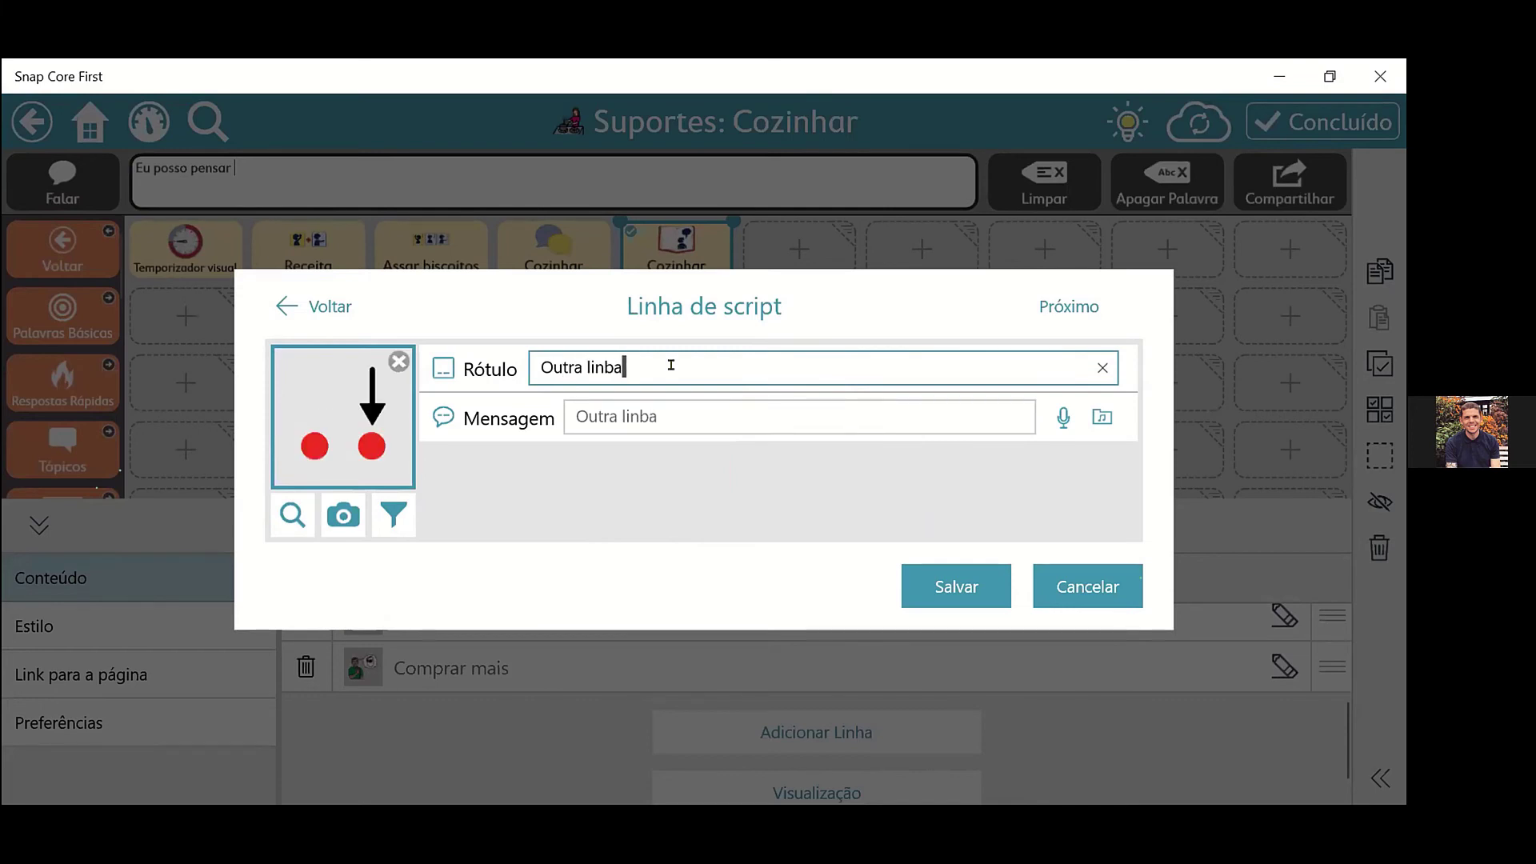
key("BackSpace")
key("BackSpace")
type("ha")
left_click(963, 601)
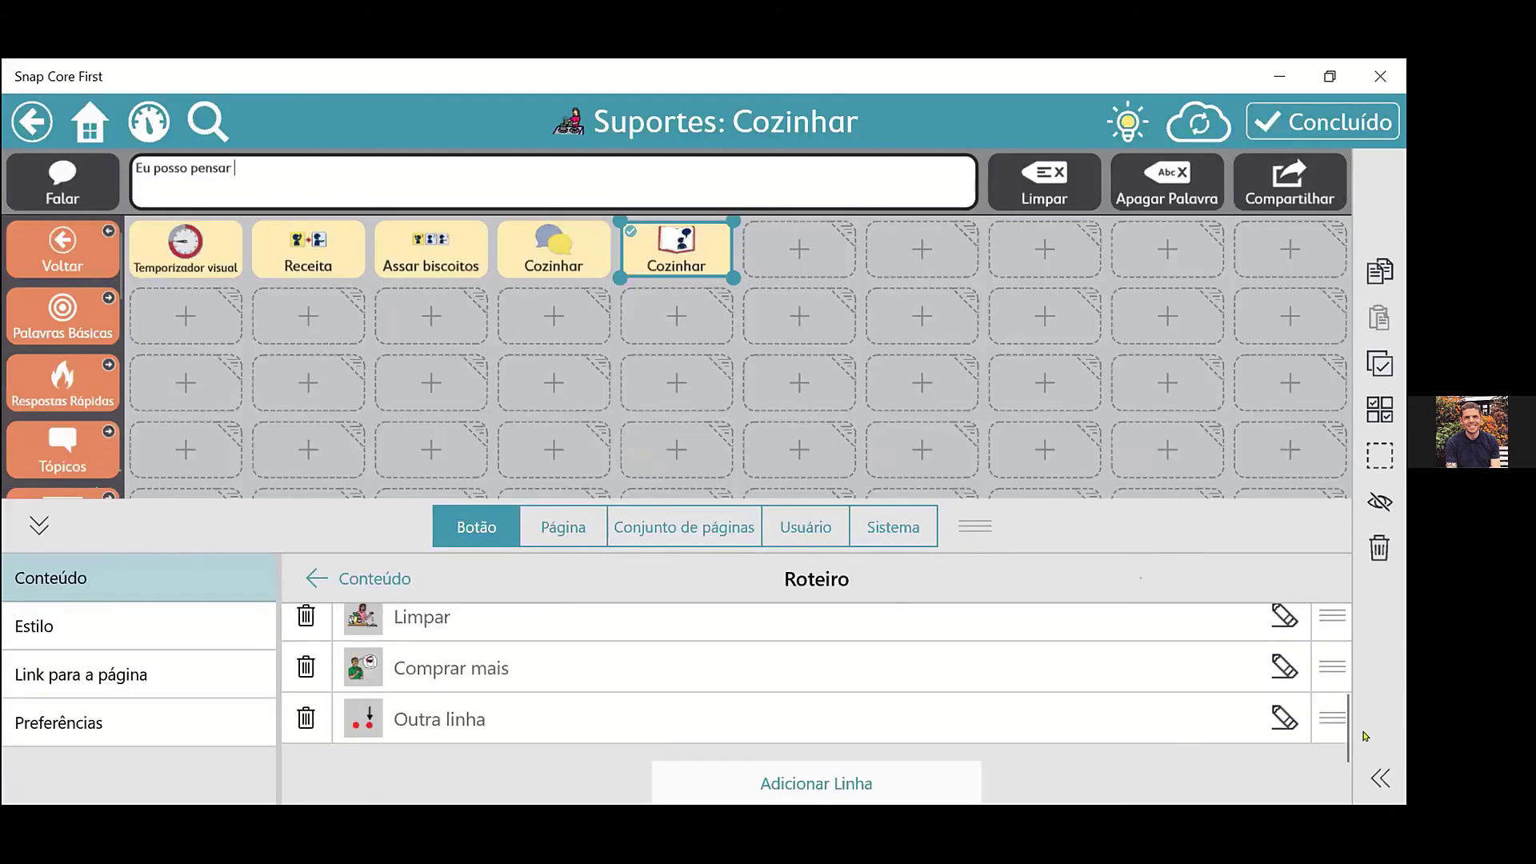
scroll(1343, 688, "up", 1)
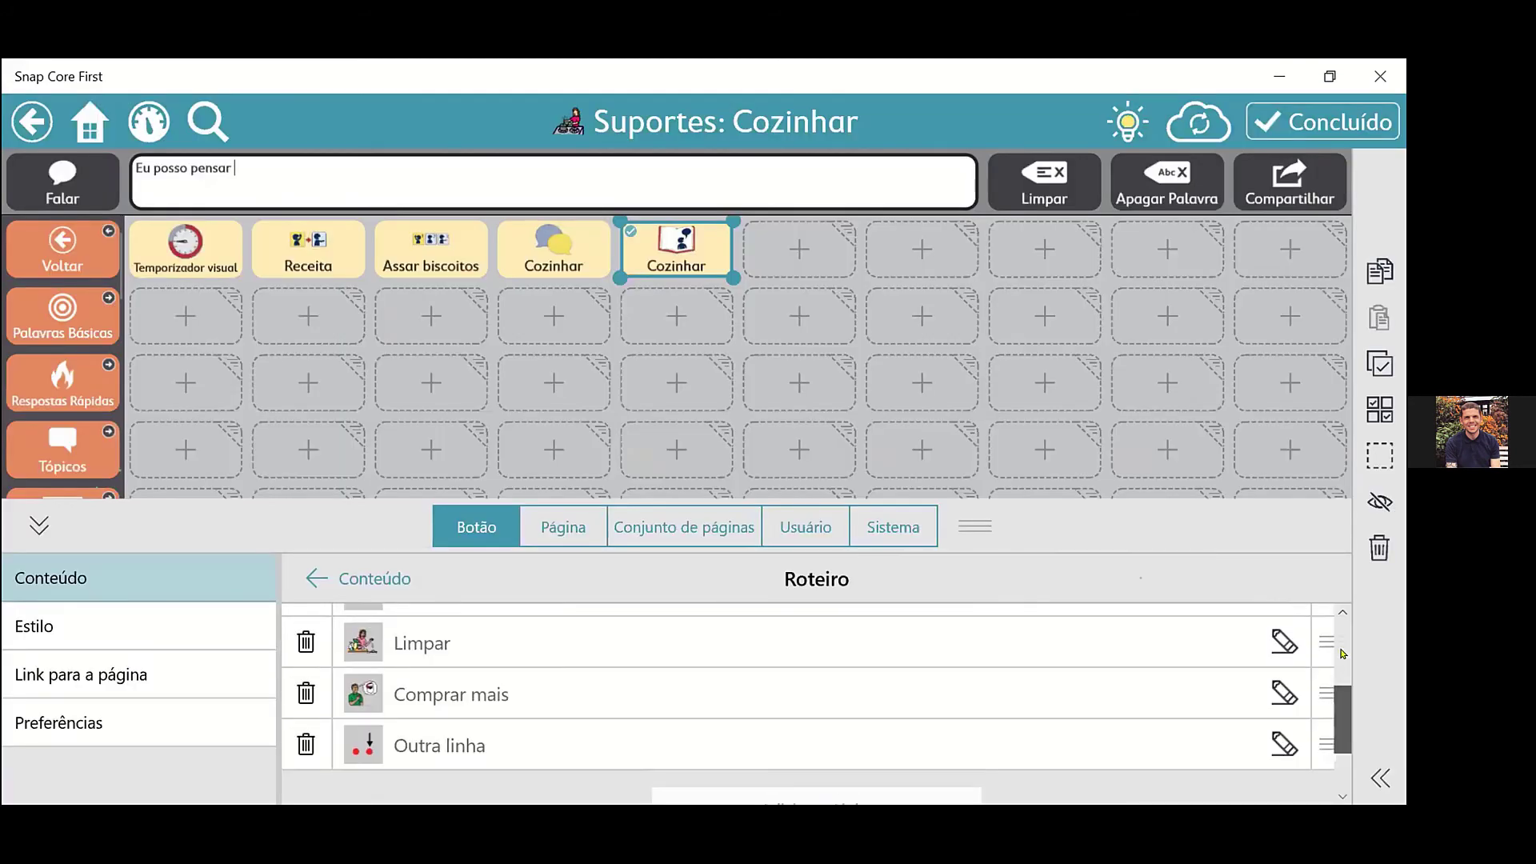
scroll(1343, 626, "up", 5)
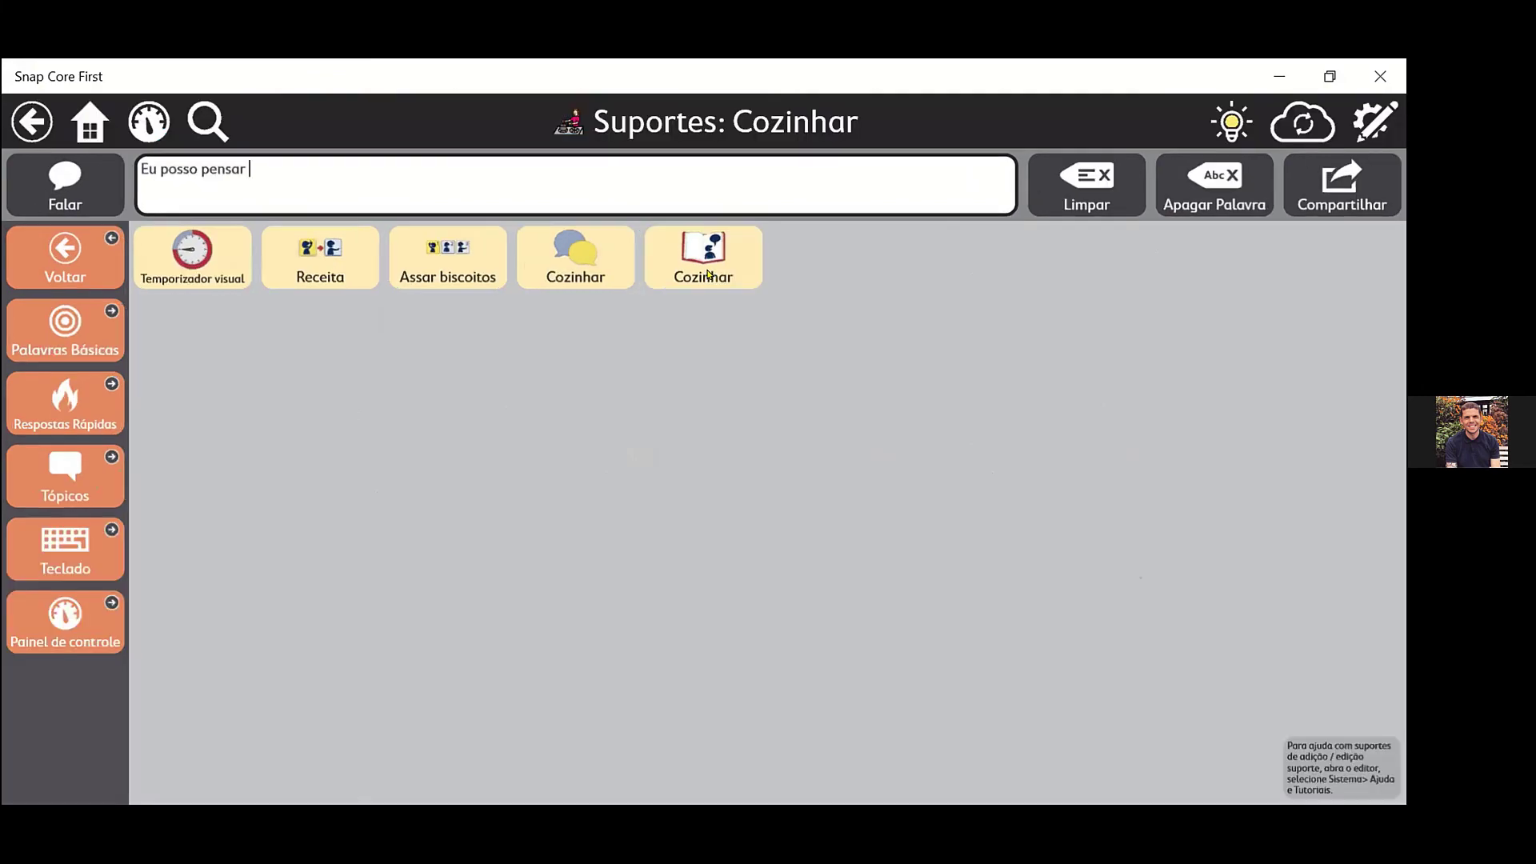
Step: Test the Cozinhar button's script, paging down and back up through its lines
left_click(707, 275)
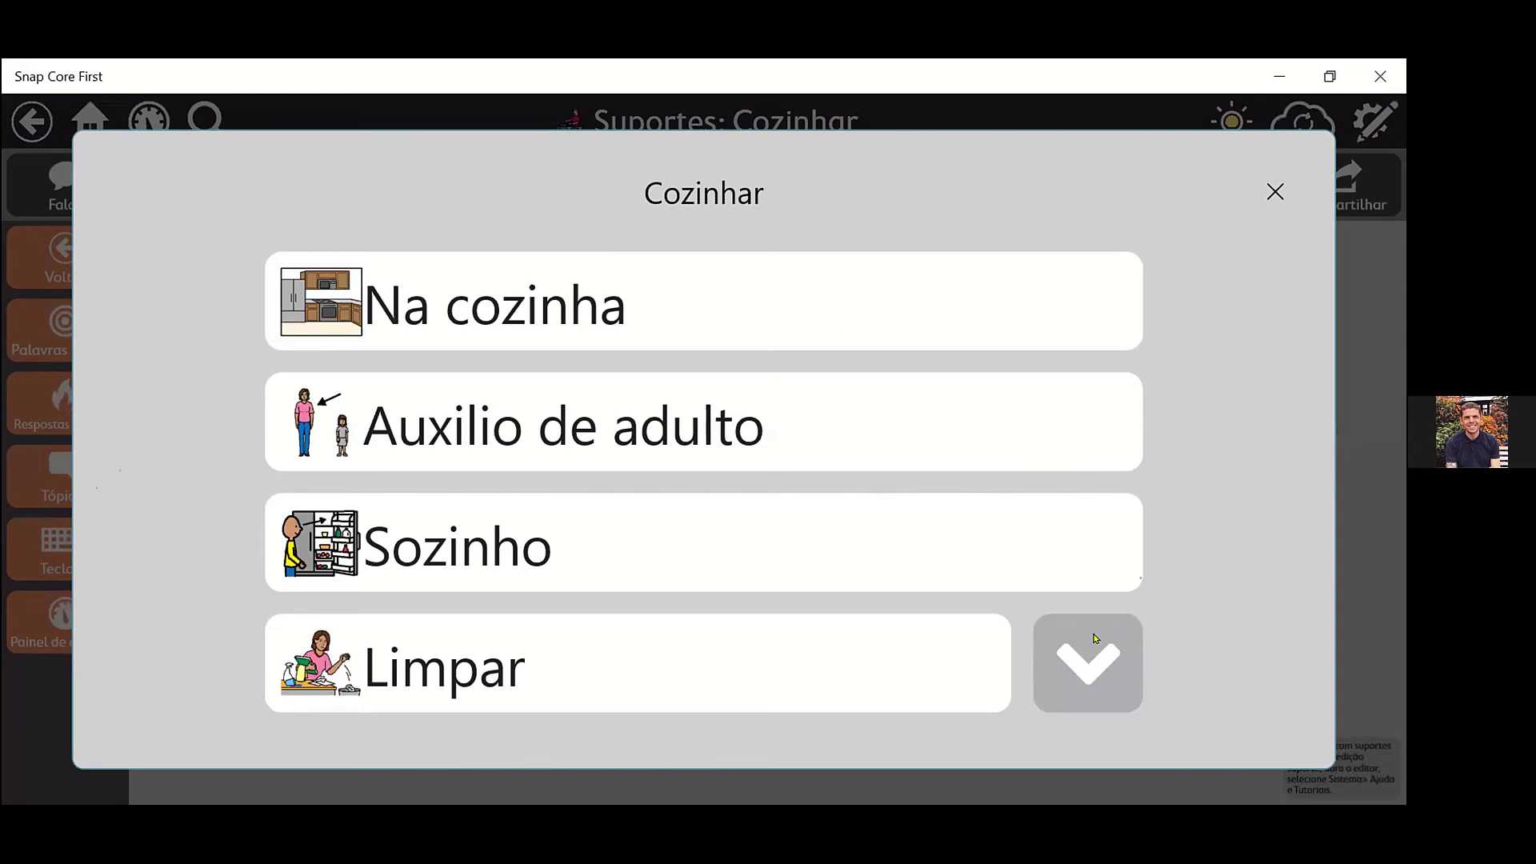
left_click(1062, 628)
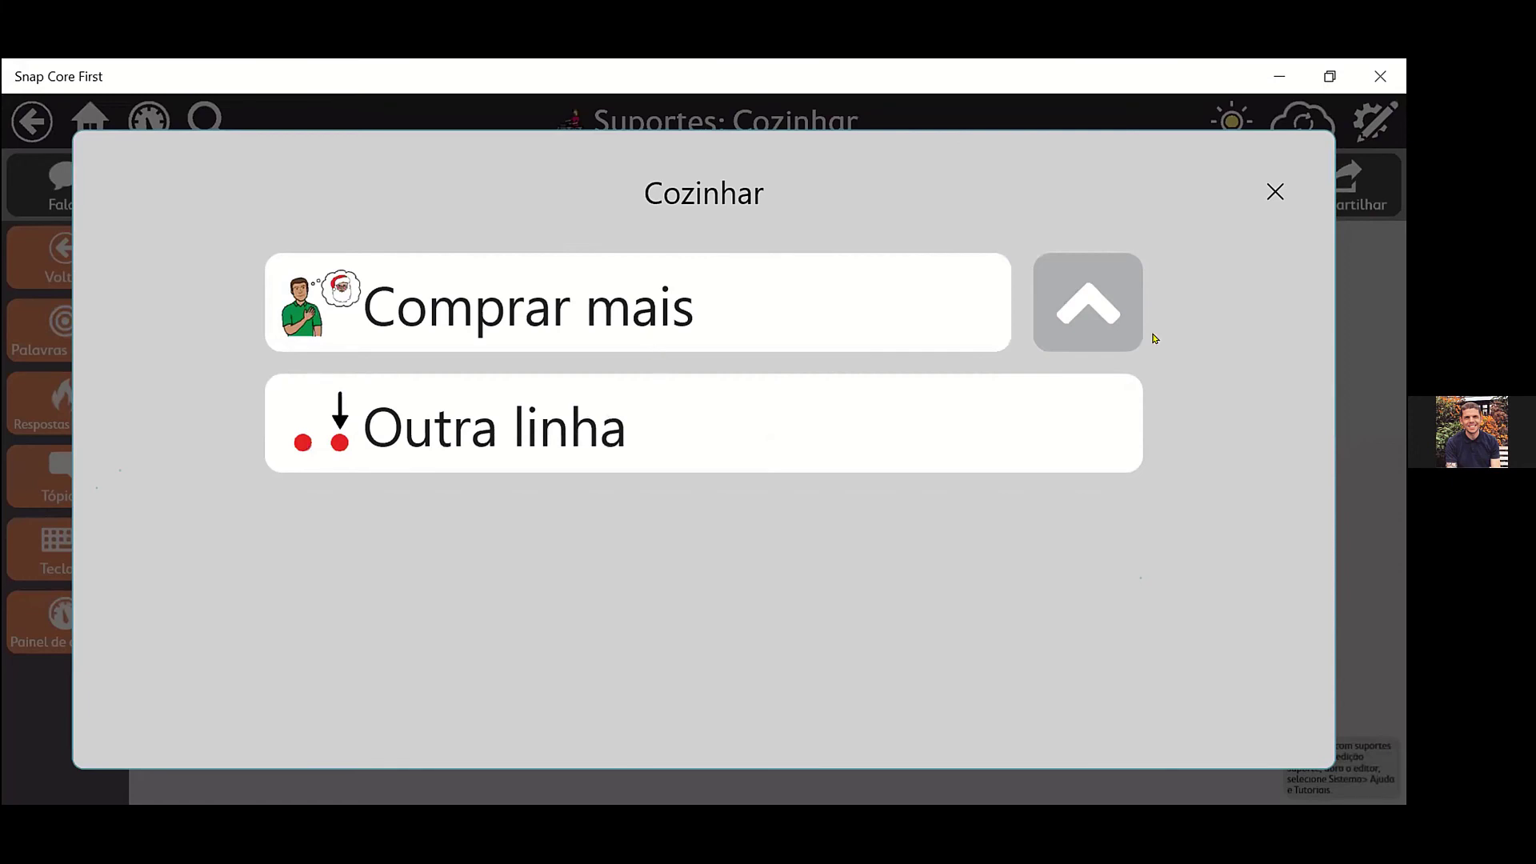
left_click(1085, 294)
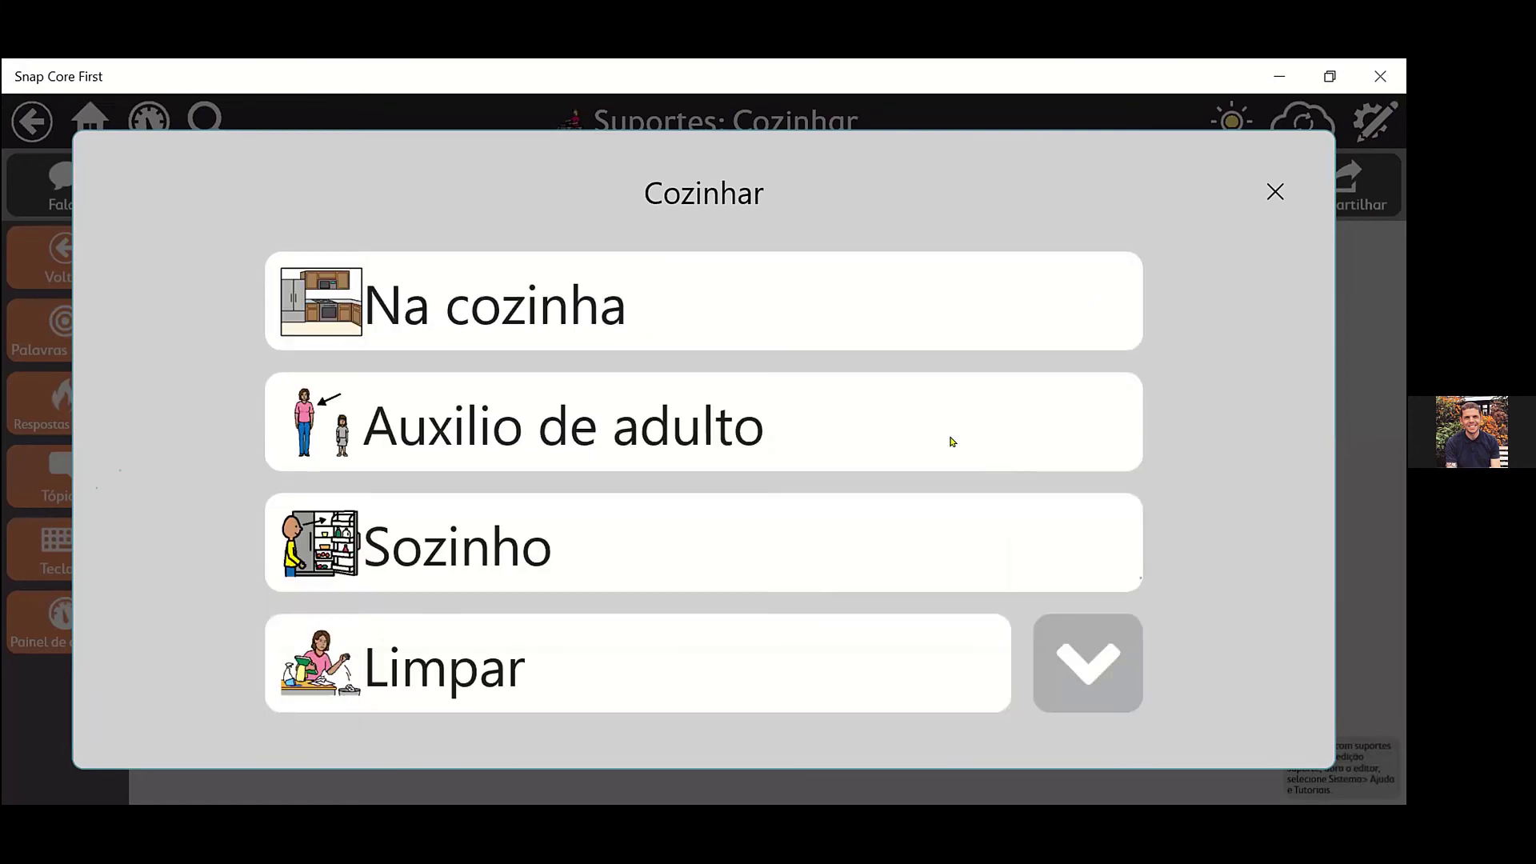
left_click(1276, 192)
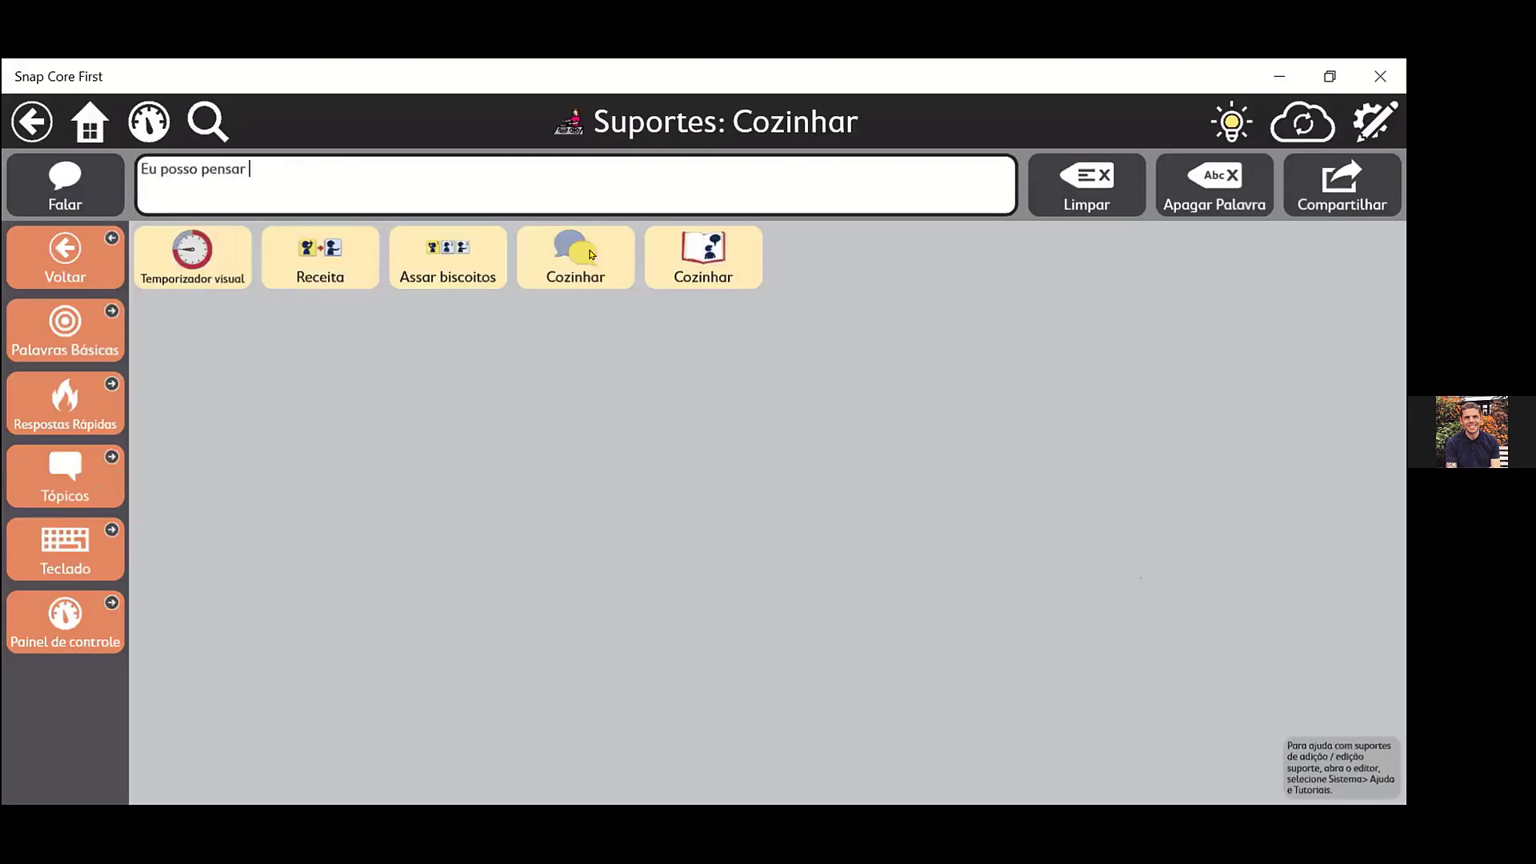
left_click(591, 254)
Step: Close the phrases popup, view the Tópico: Cozinhar phrase page, and return to Palavras básicas
left_click(1275, 191)
left_click(532, 244)
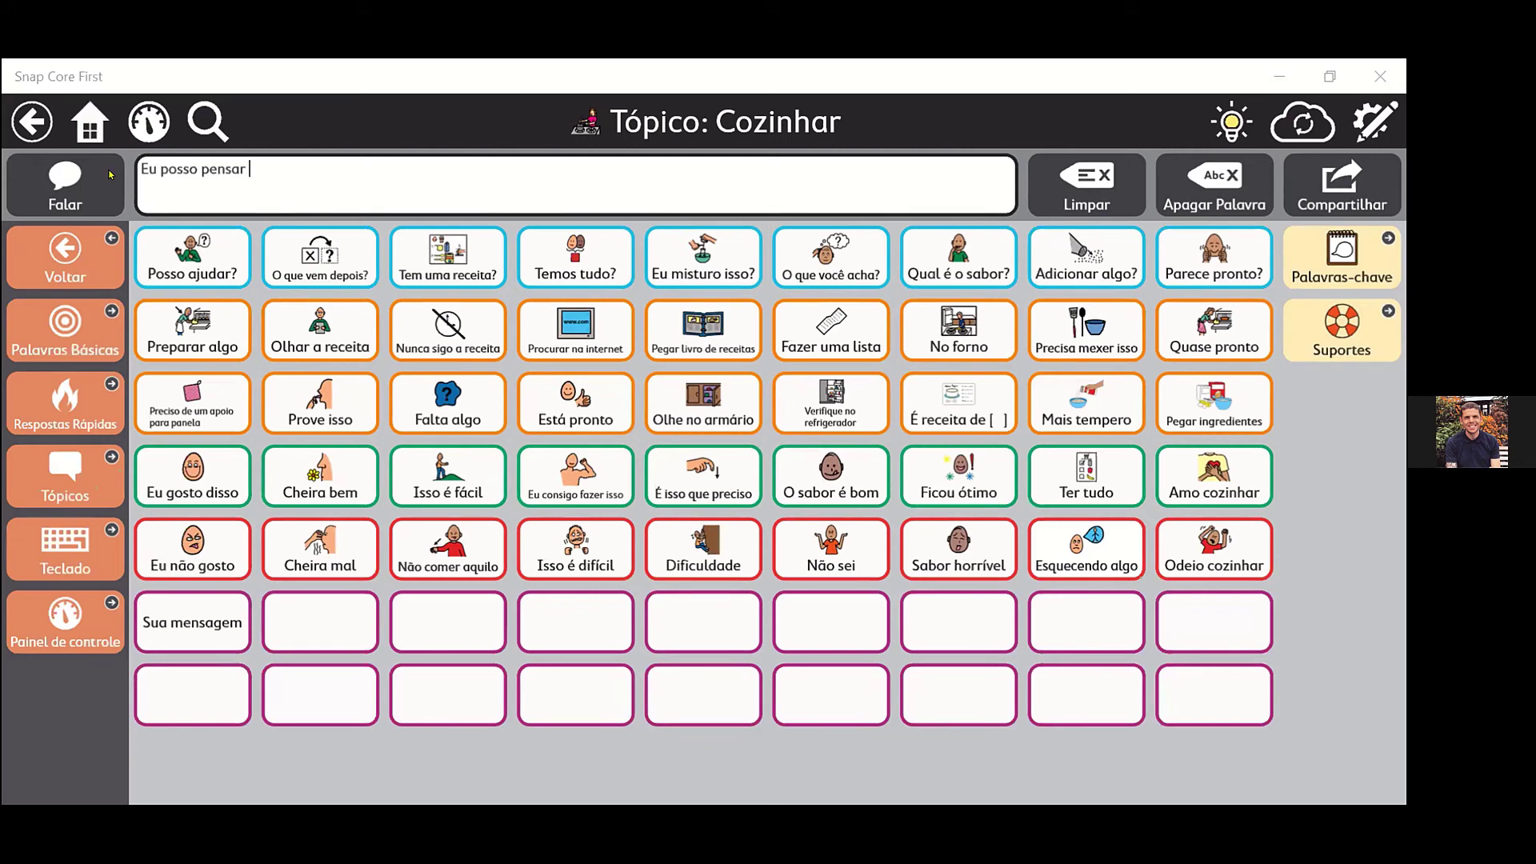
left_click(76, 132)
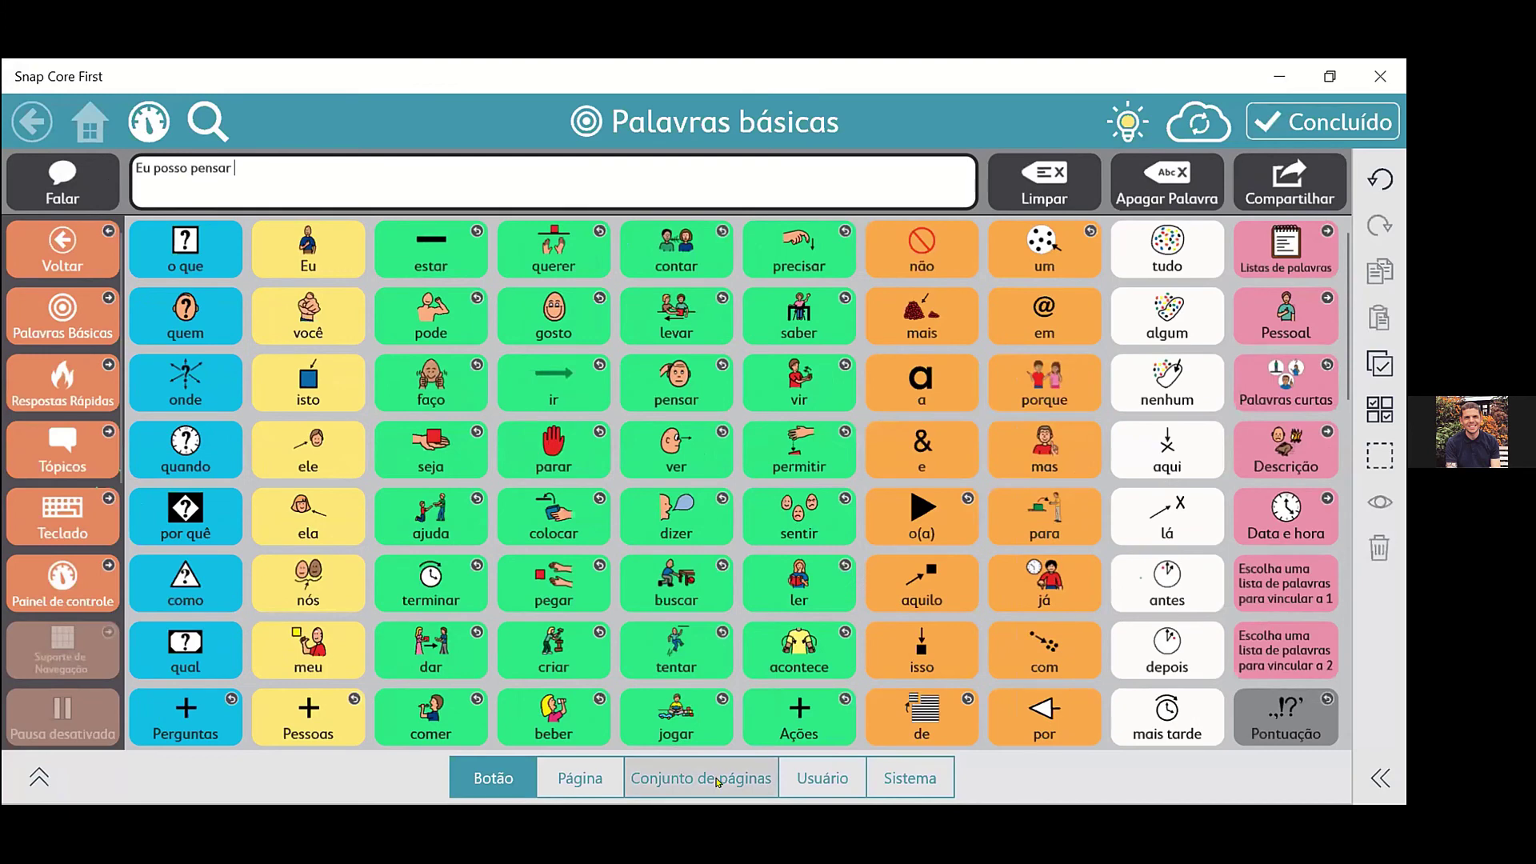
Step: Start a new page set from the blank Criar novo template in Core First's page sets
left_click(717, 781)
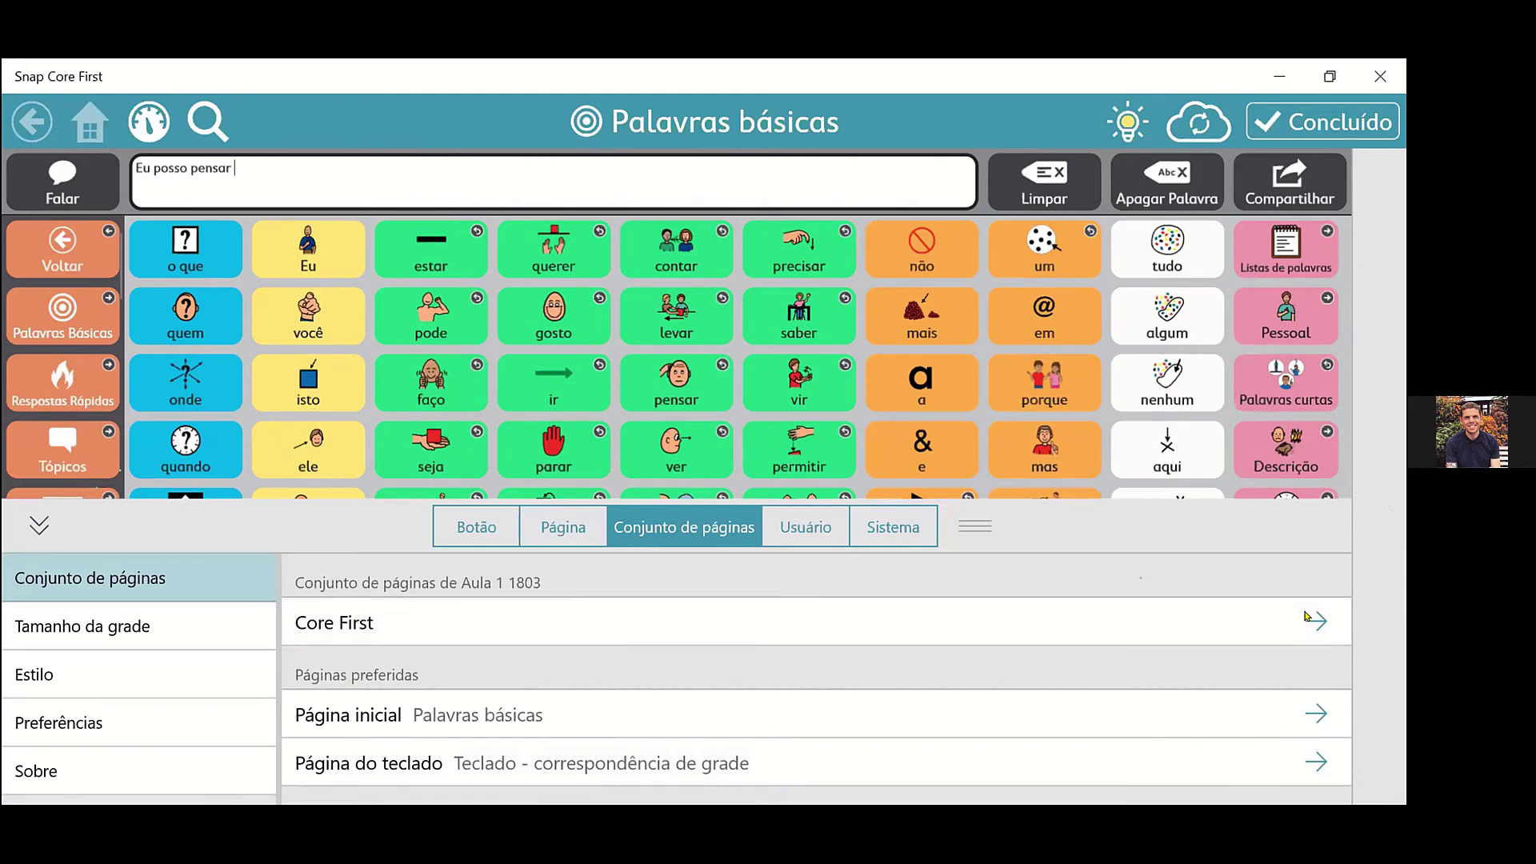
left_click(1258, 617)
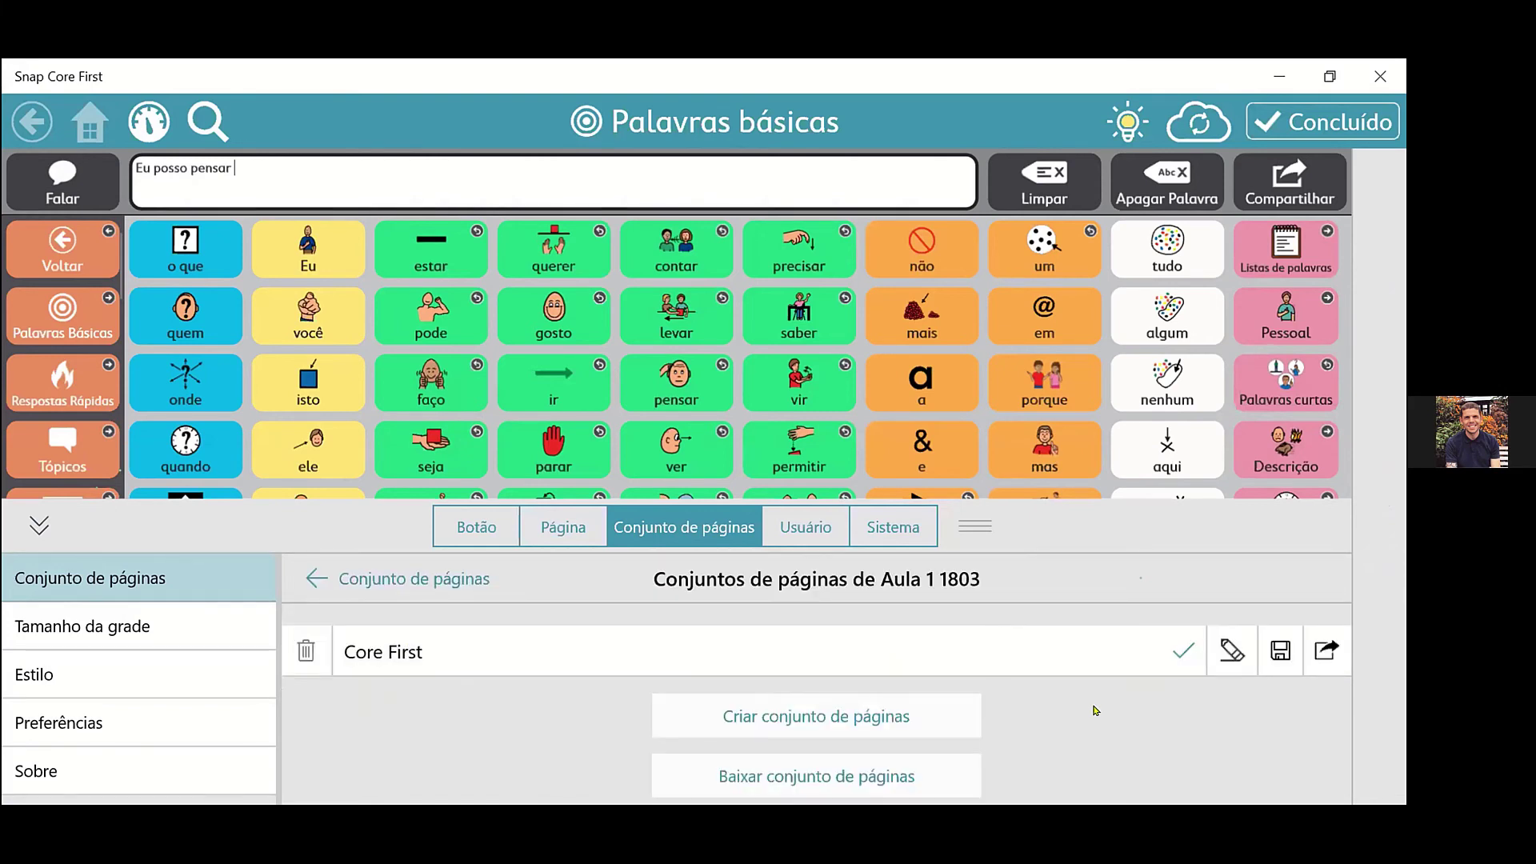
left_click(874, 718)
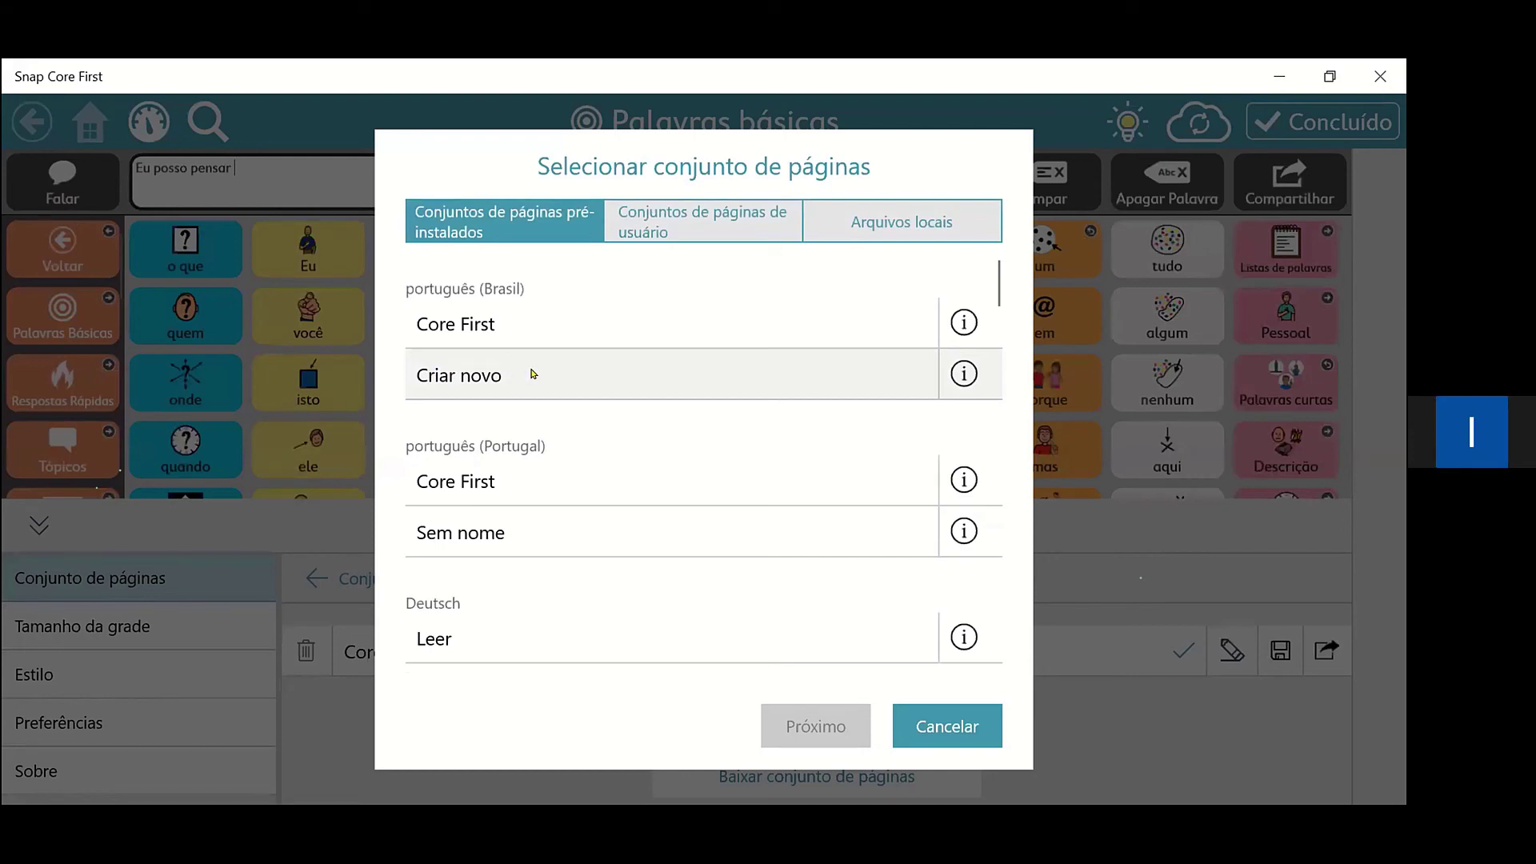
left_click(534, 374)
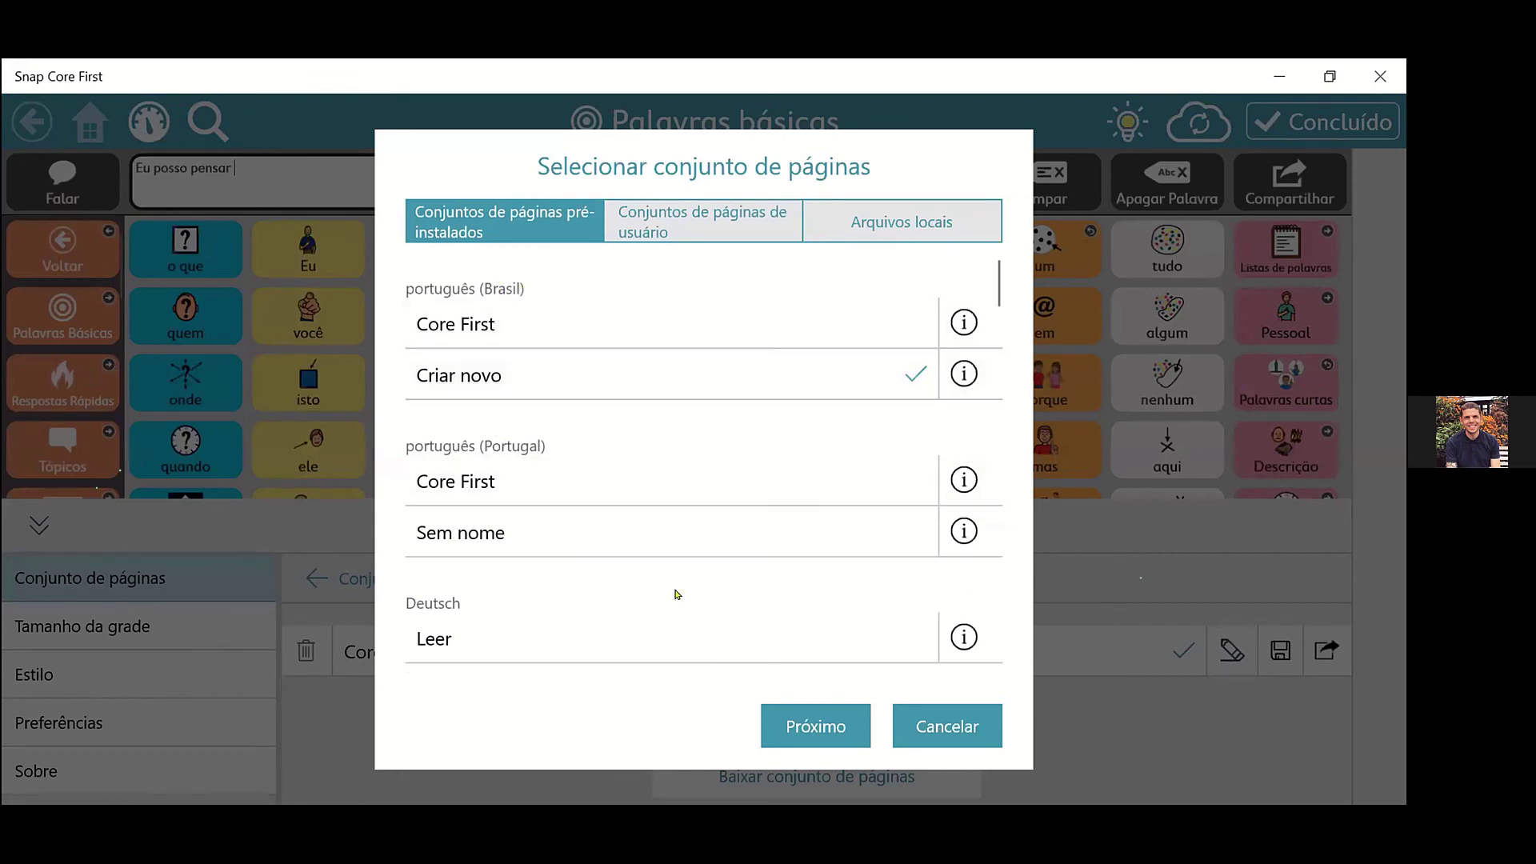
scroll(593, 549, "down", 5)
scroll(633, 528, "up", 3)
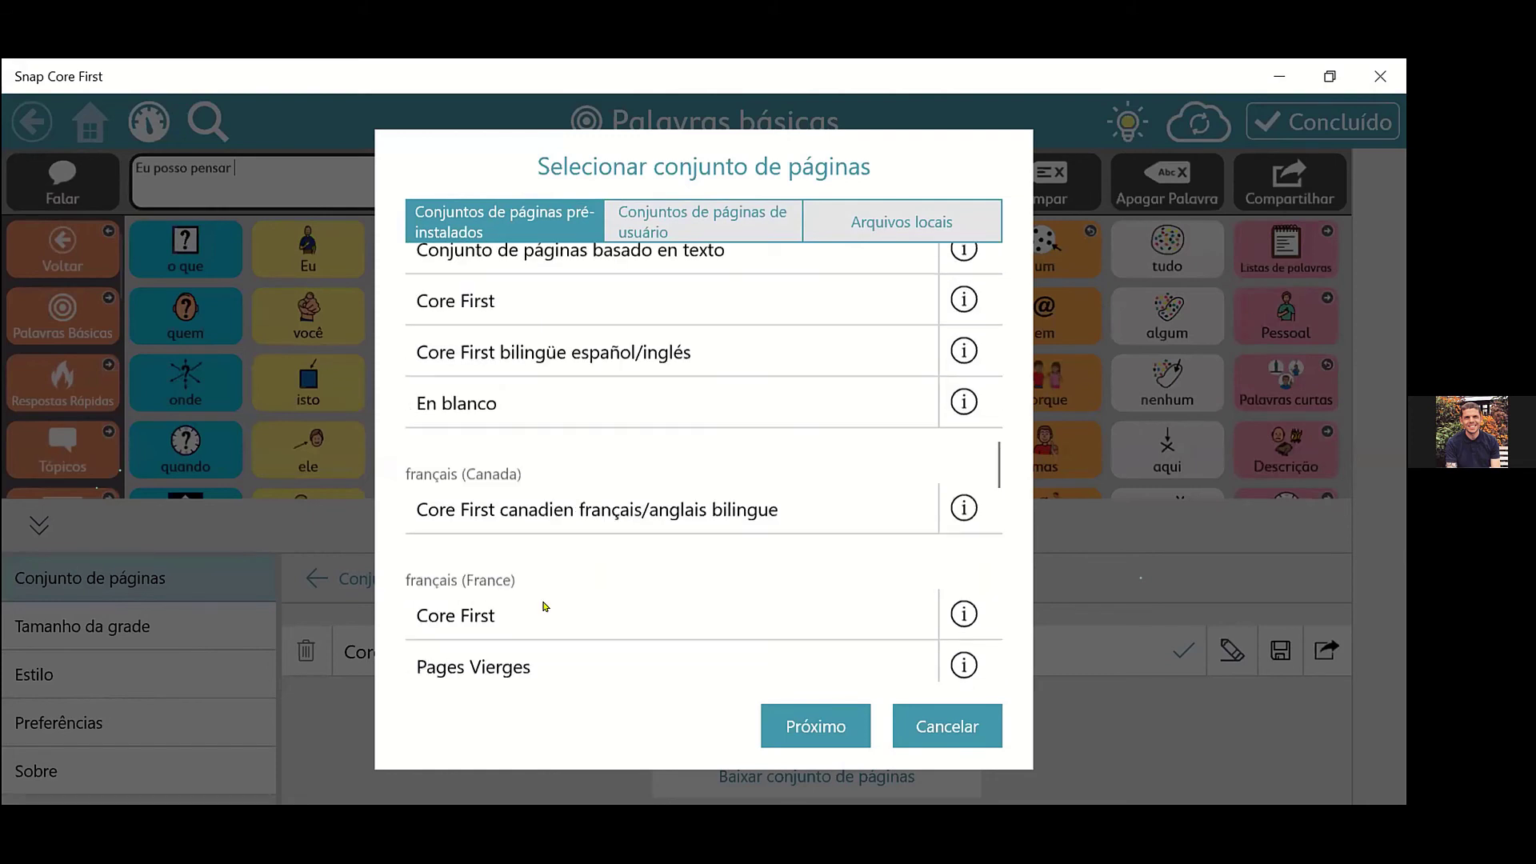
scroll(592, 520, "up", 5)
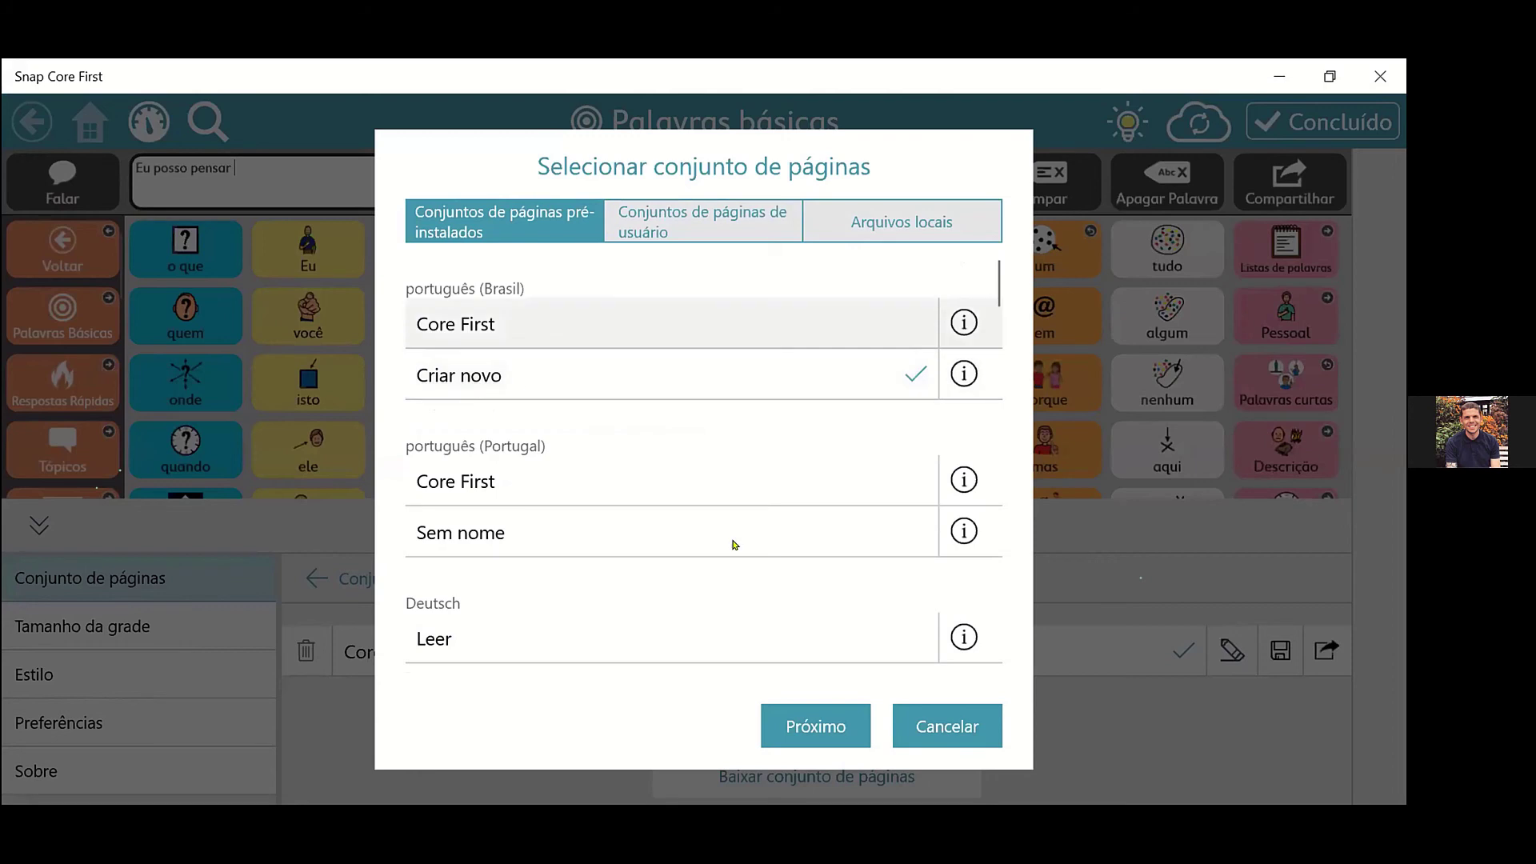
left_click(871, 361)
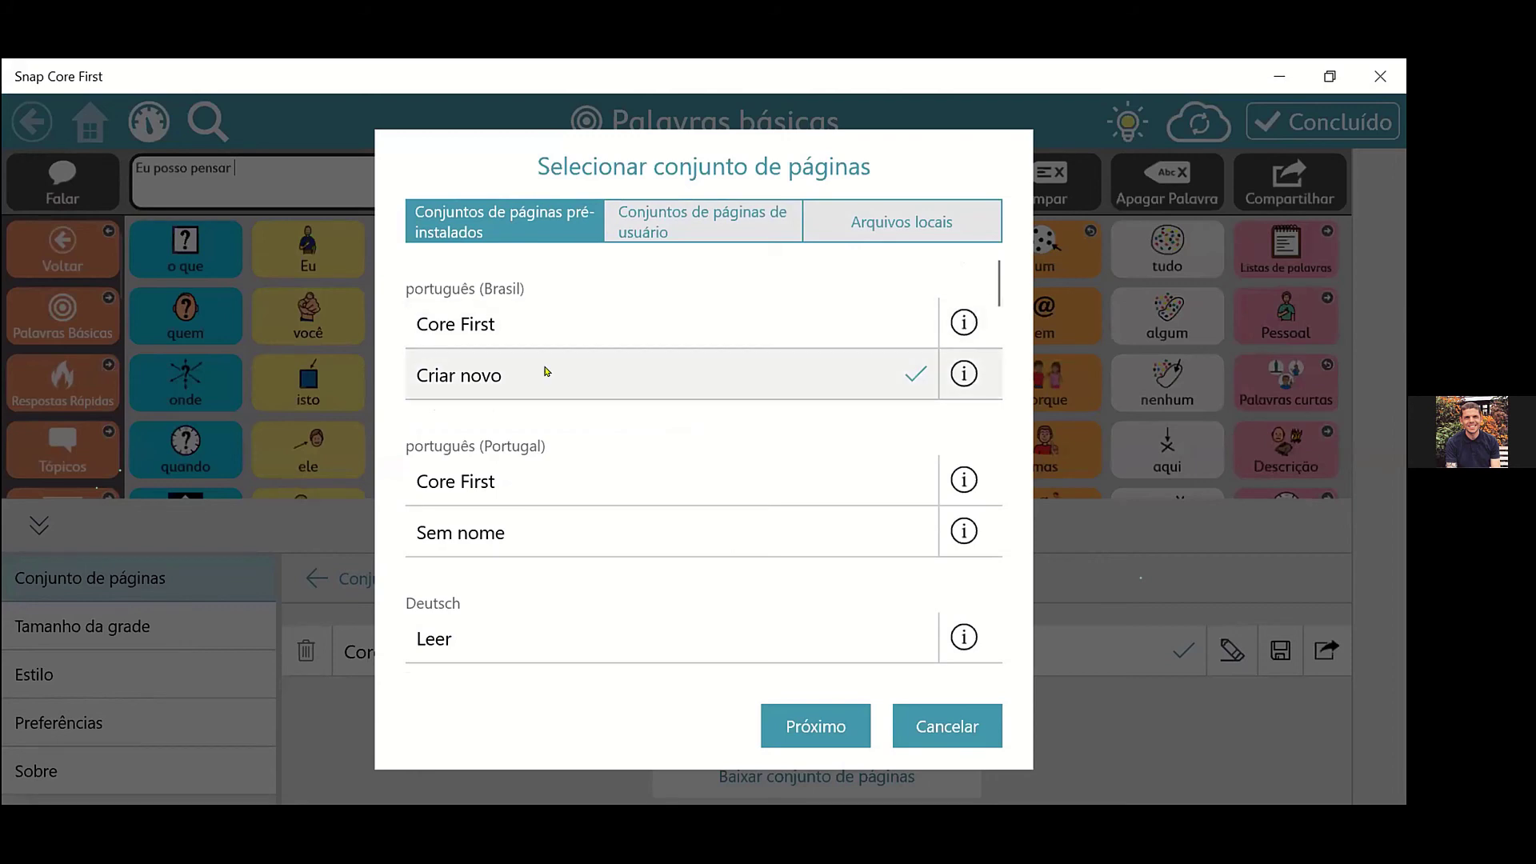
left_click(835, 724)
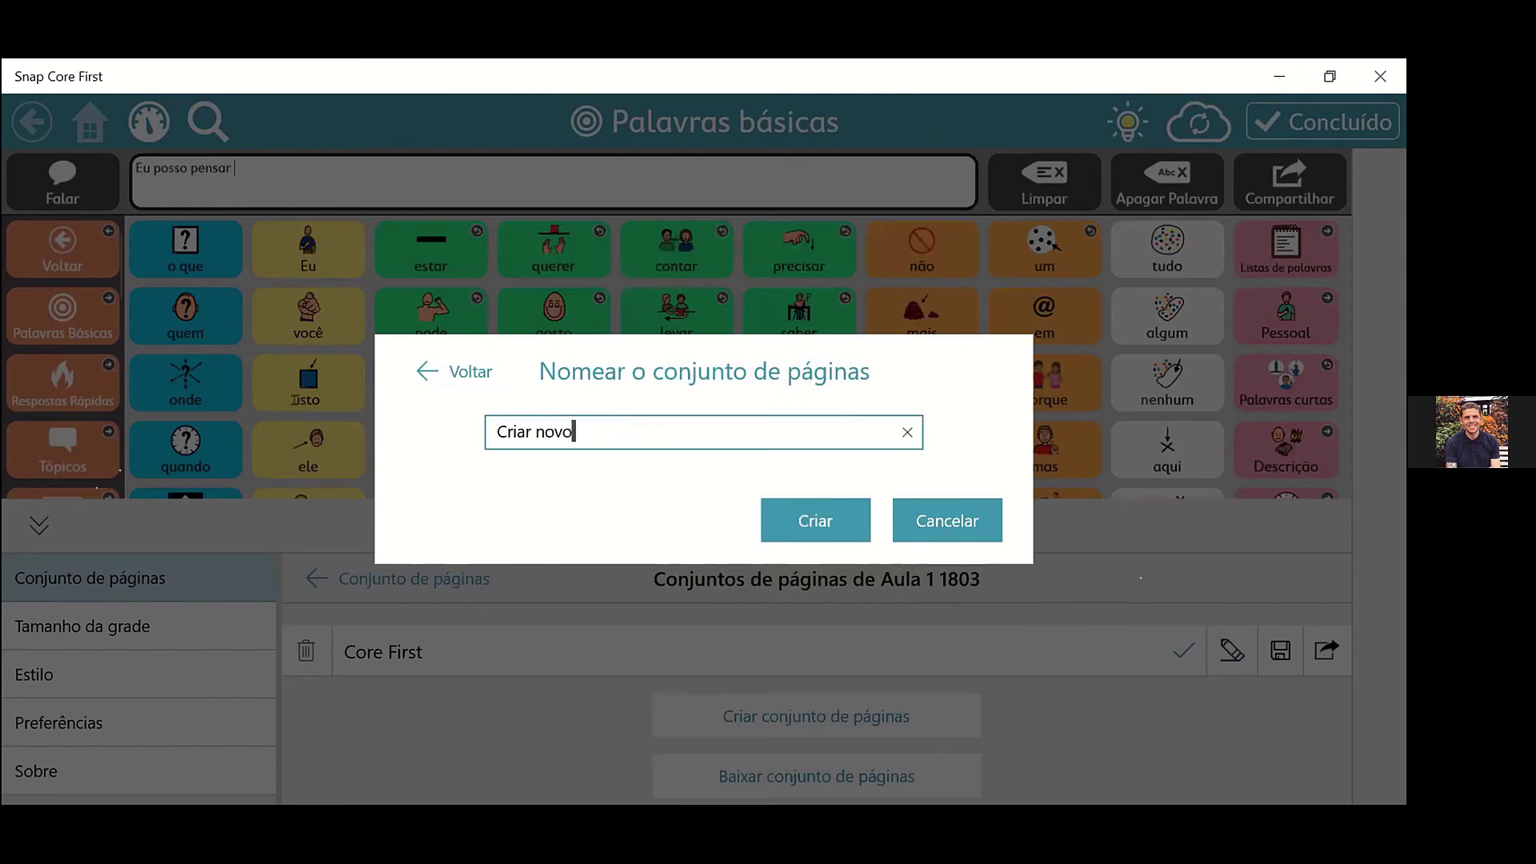
Step: Name the new page set 'Nossa prancha aula 1' and create it
key("ctrl+a")
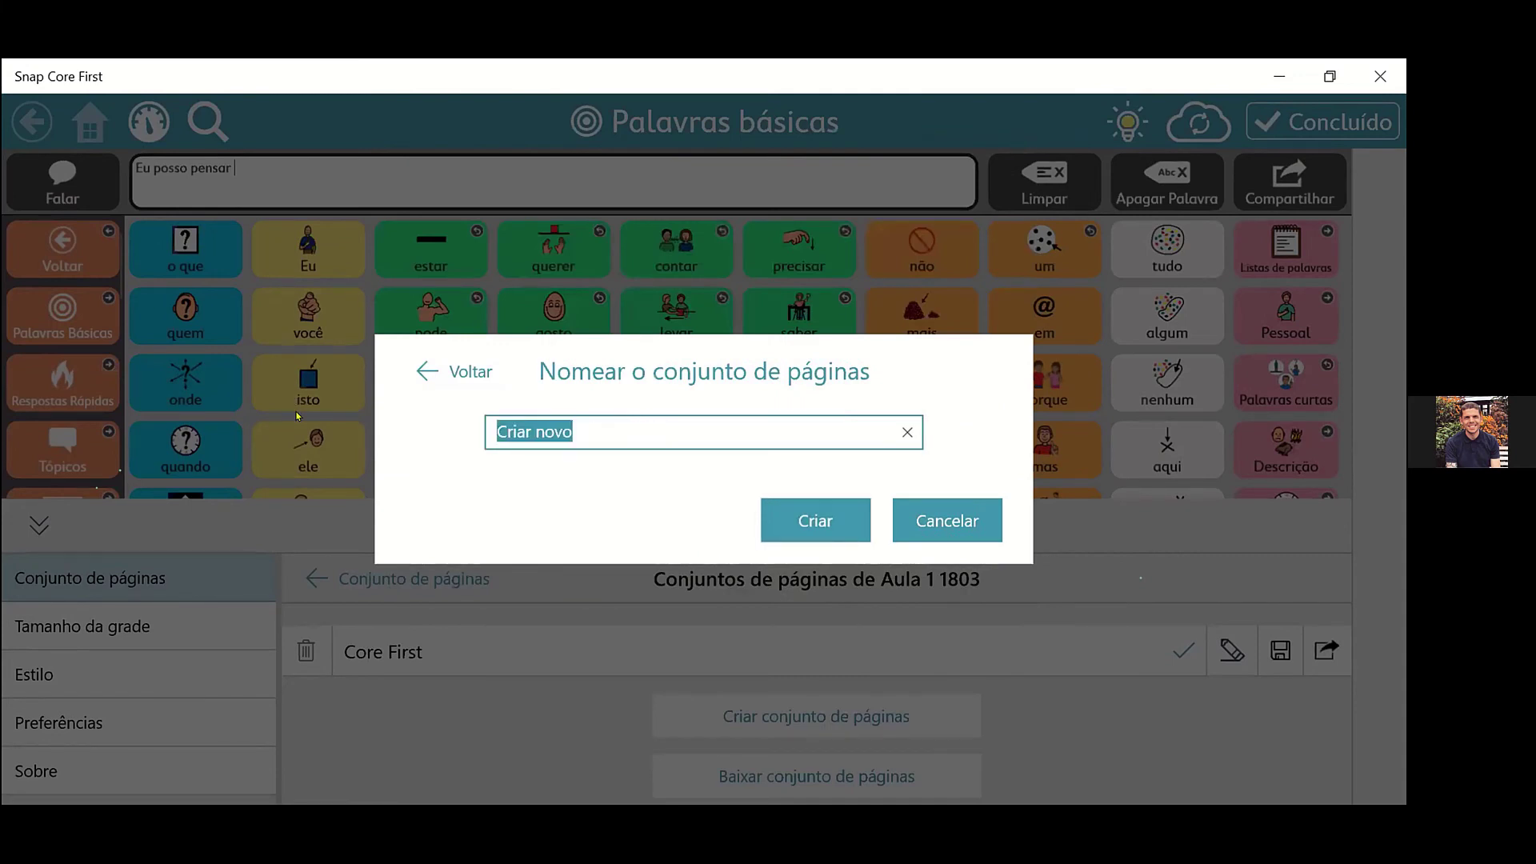
key("BackSpace")
type("Nos")
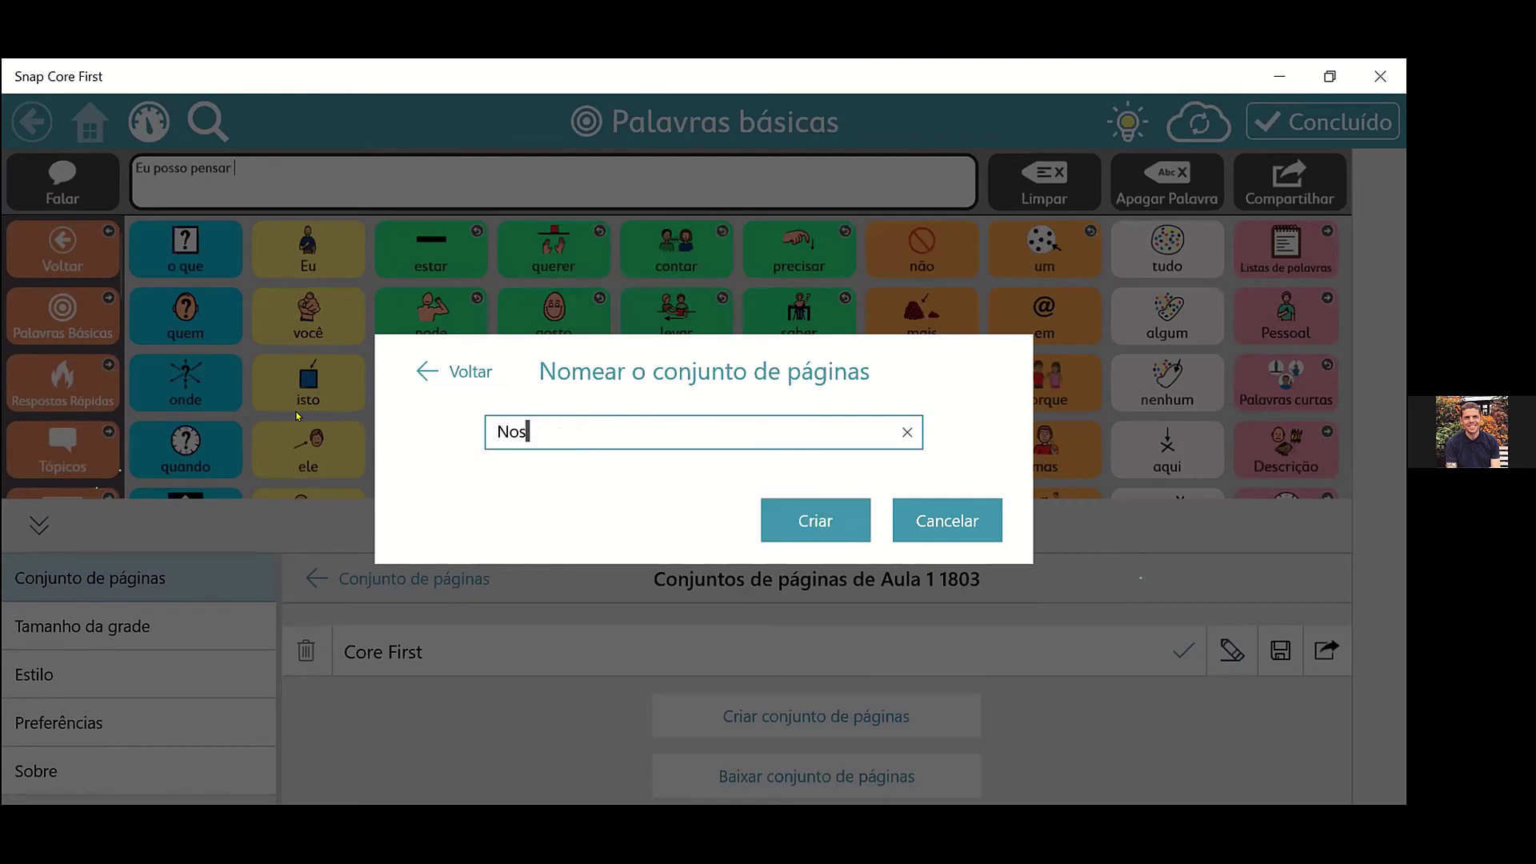
type("sa prancha aul")
key("BackSpace")
type("a")
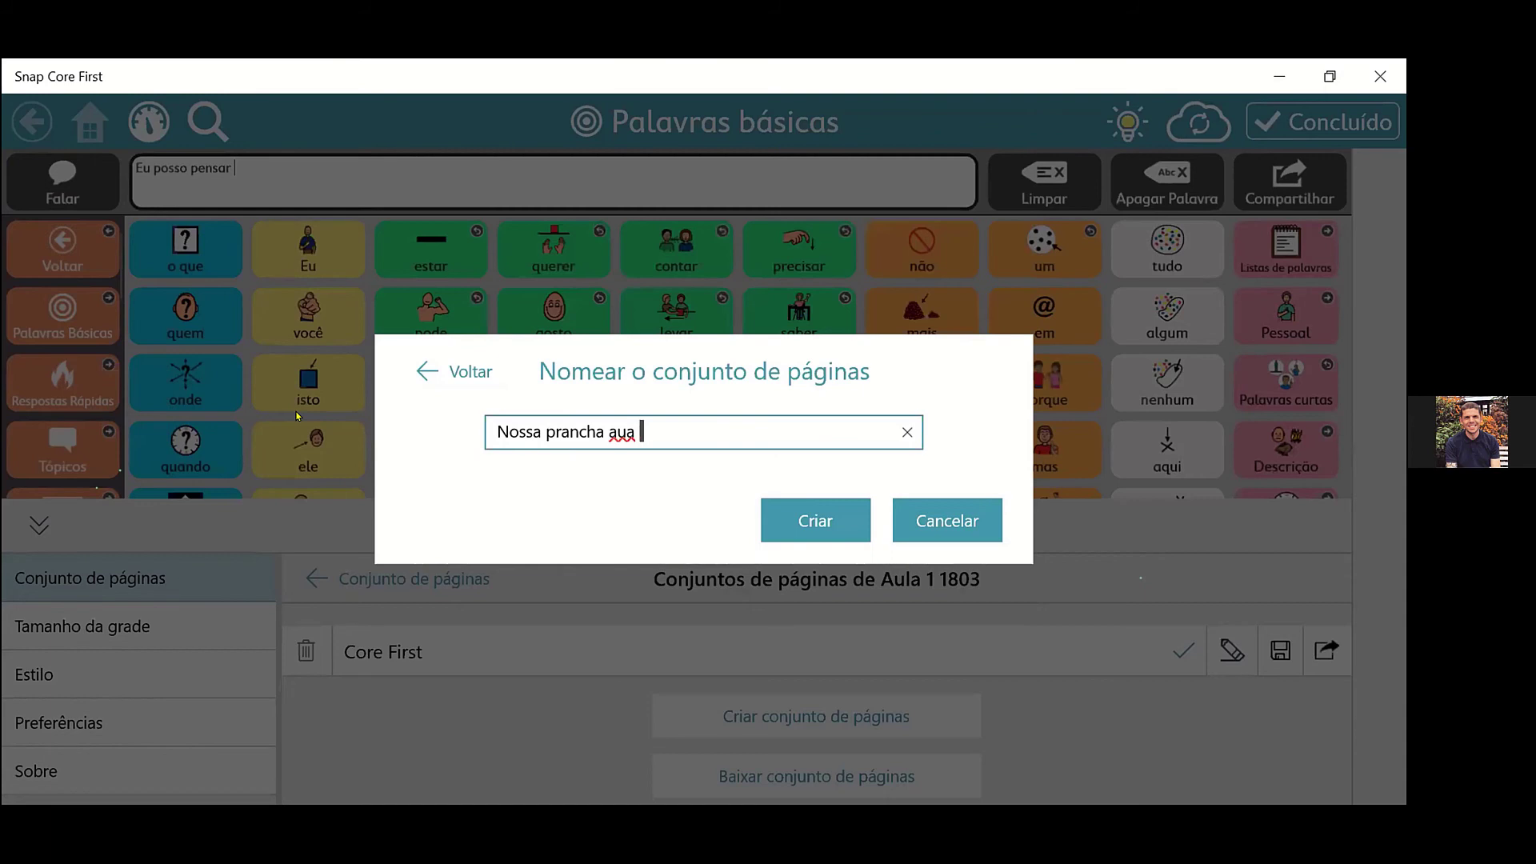
key("BackSpace")
key("BackSpace")
type("la 1")
left_click(801, 514)
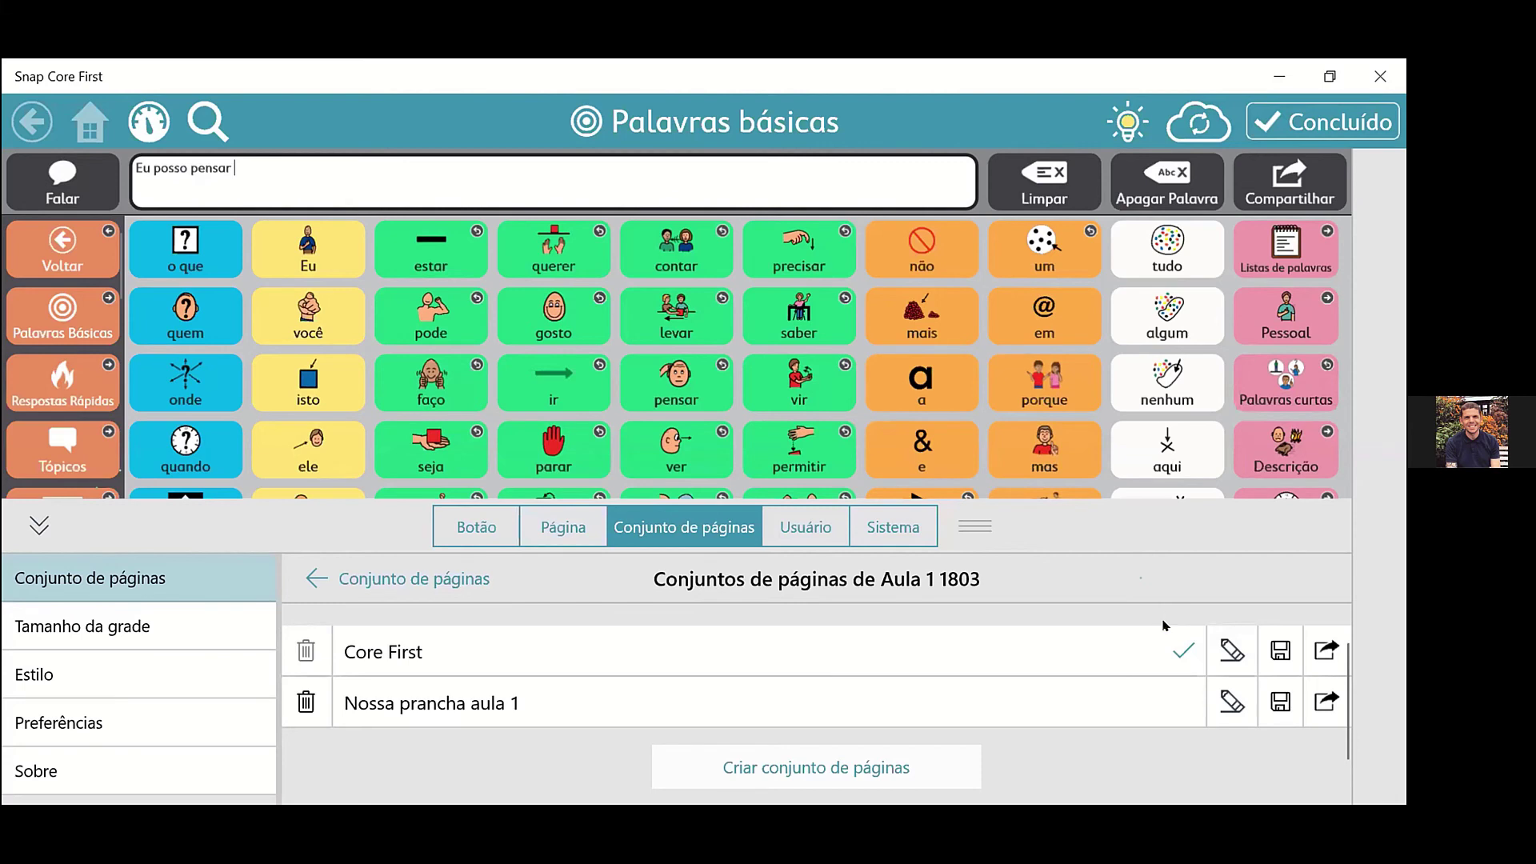
Step: Activate Nossa prancha aula 1, give Página inicial a 2 x 2 grid, and clear the first button's label
left_click(1165, 696)
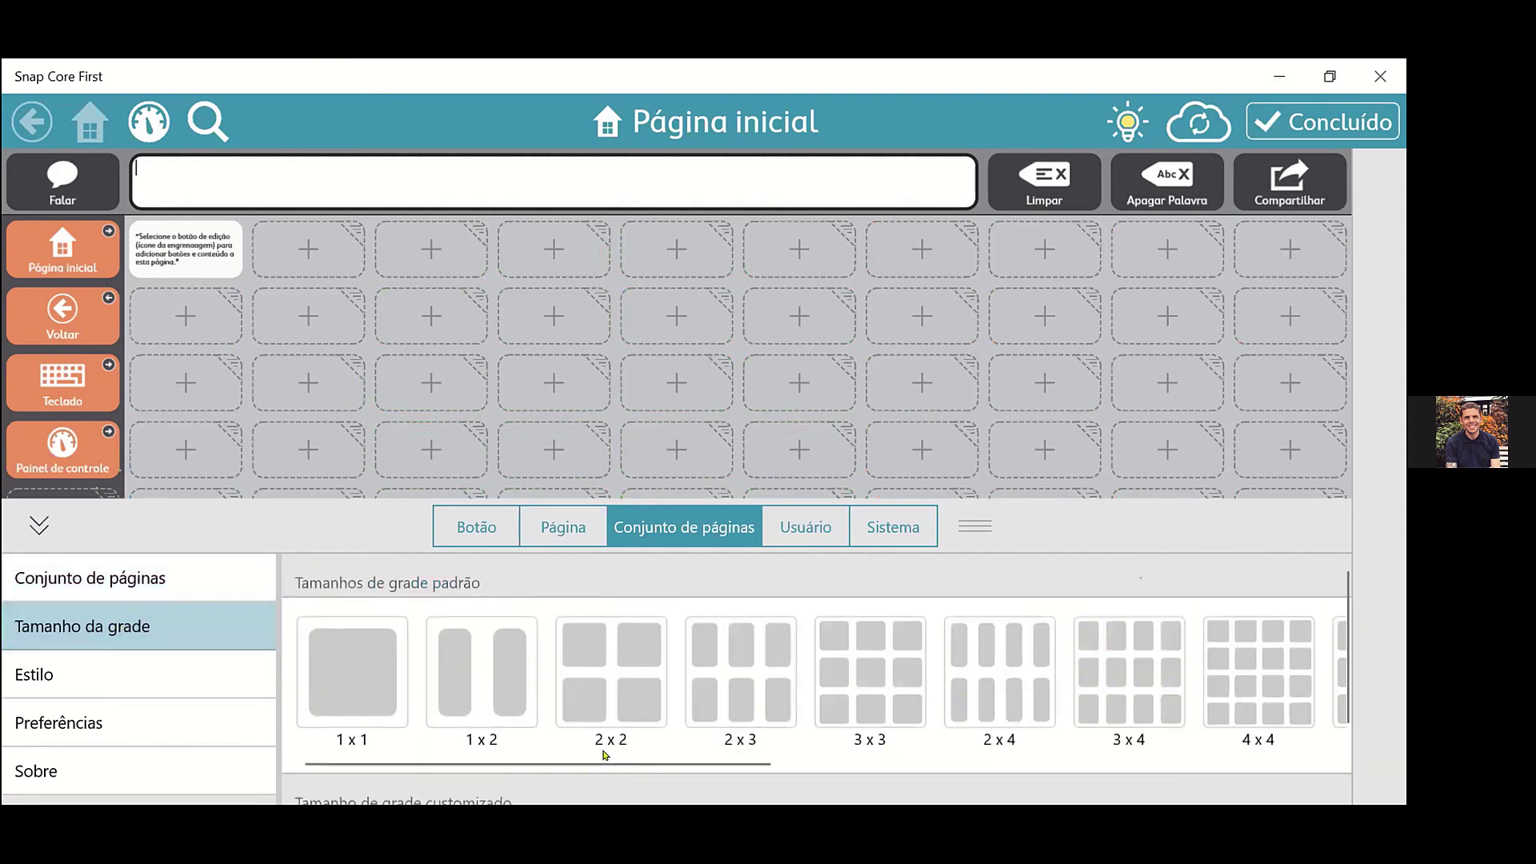
left_click(650, 710)
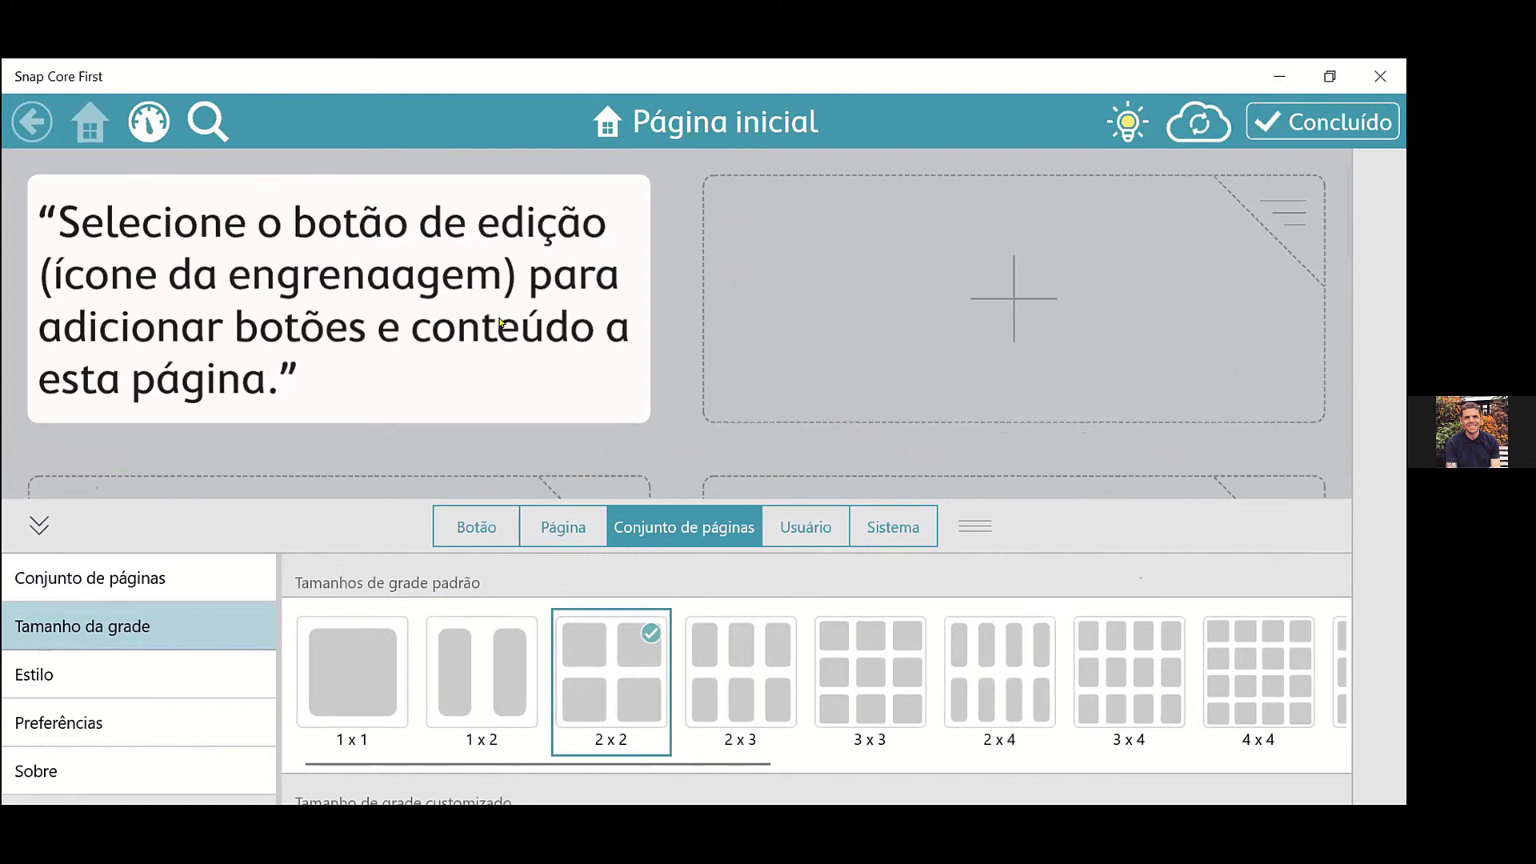
left_click(500, 323)
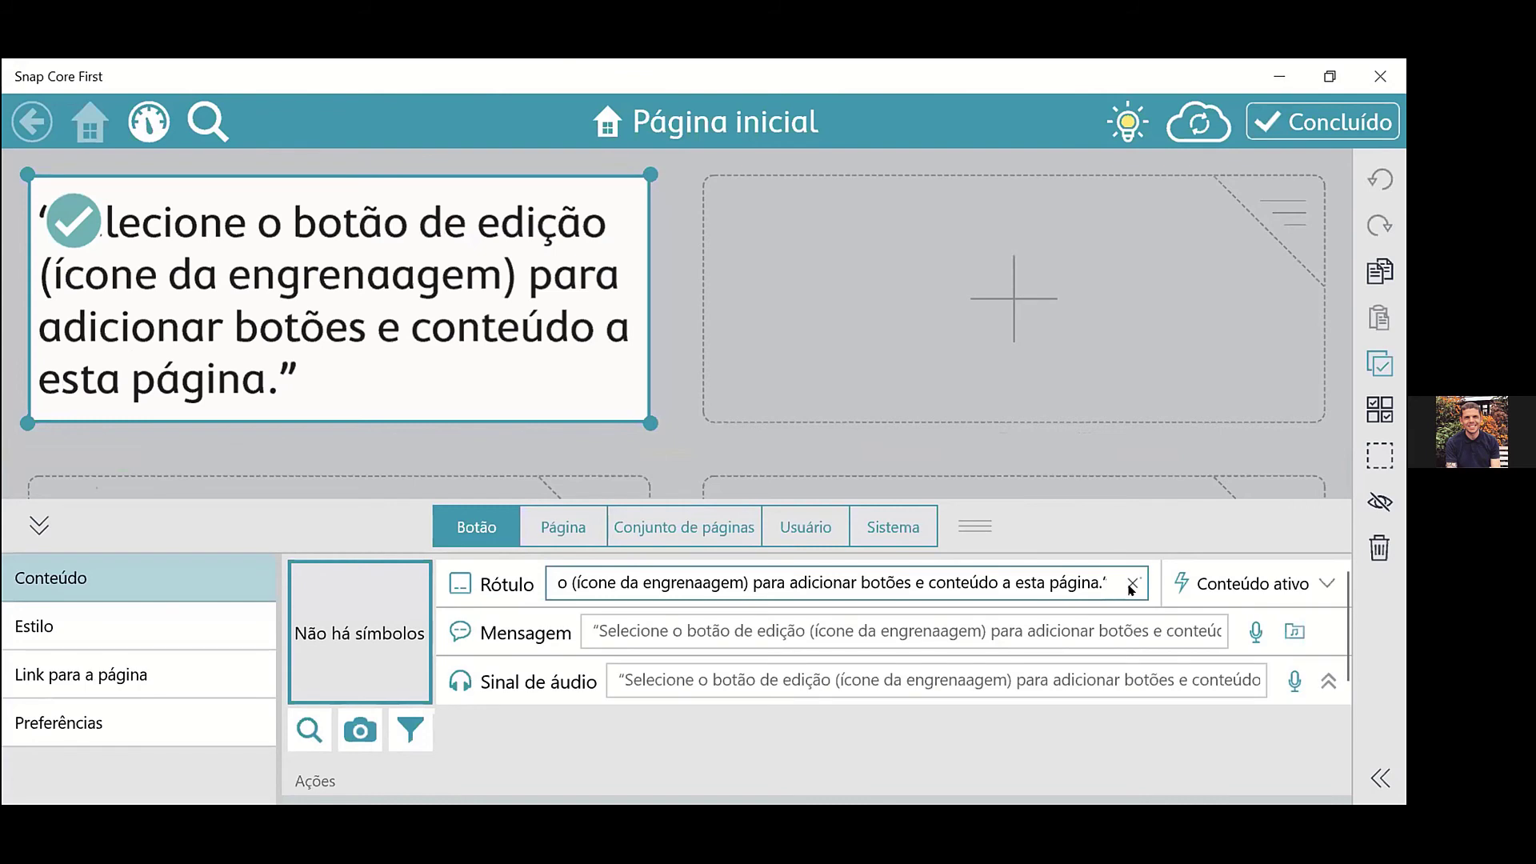
key("ctrl+a")
key("BackSpace")
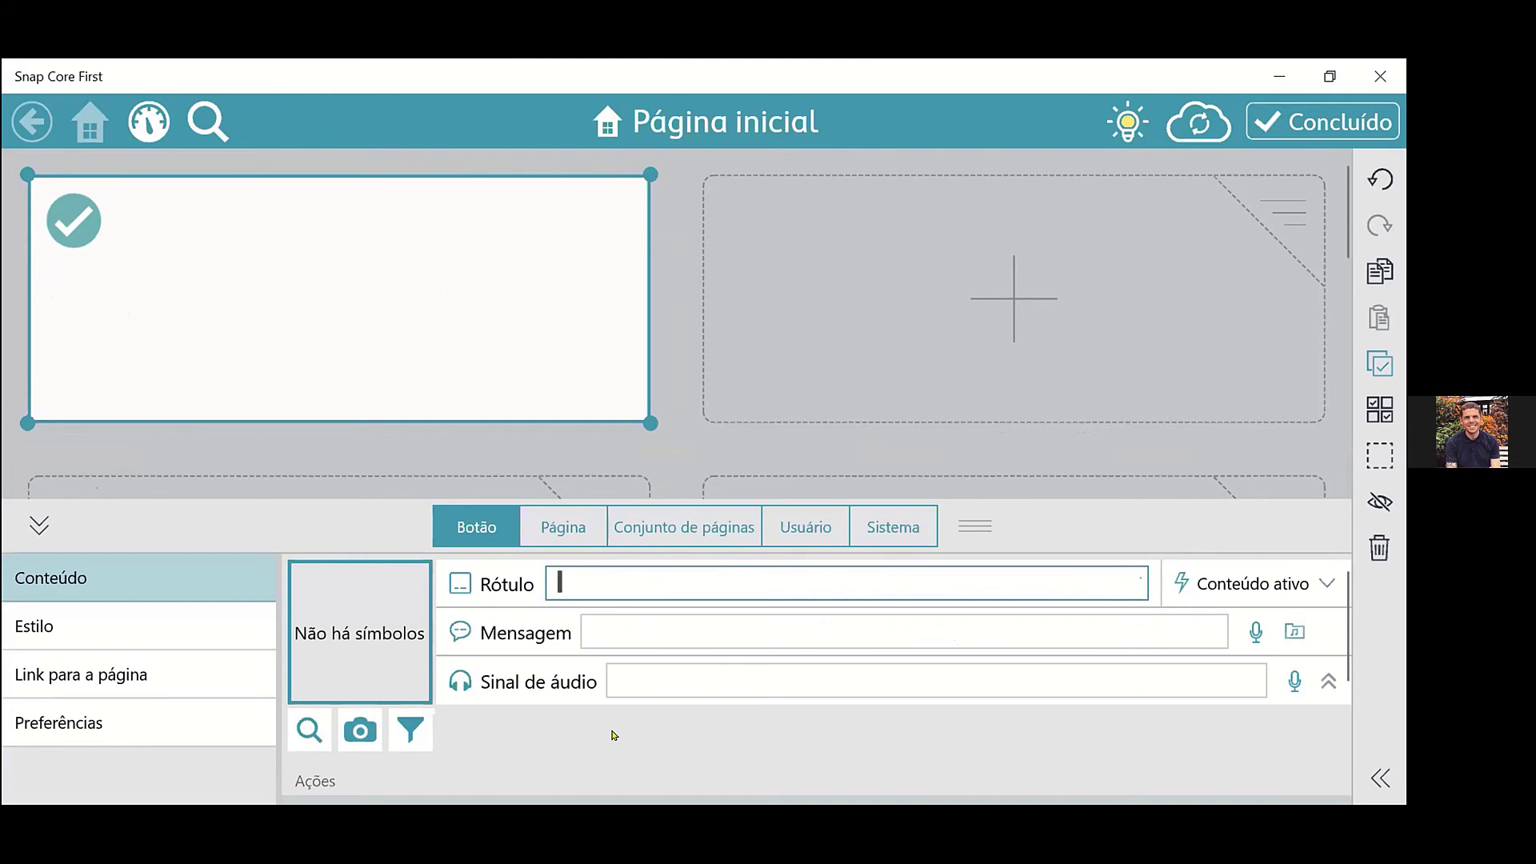
Step: Label the first button SIM in capitals and add a new blank button in the second slot
type("Si")
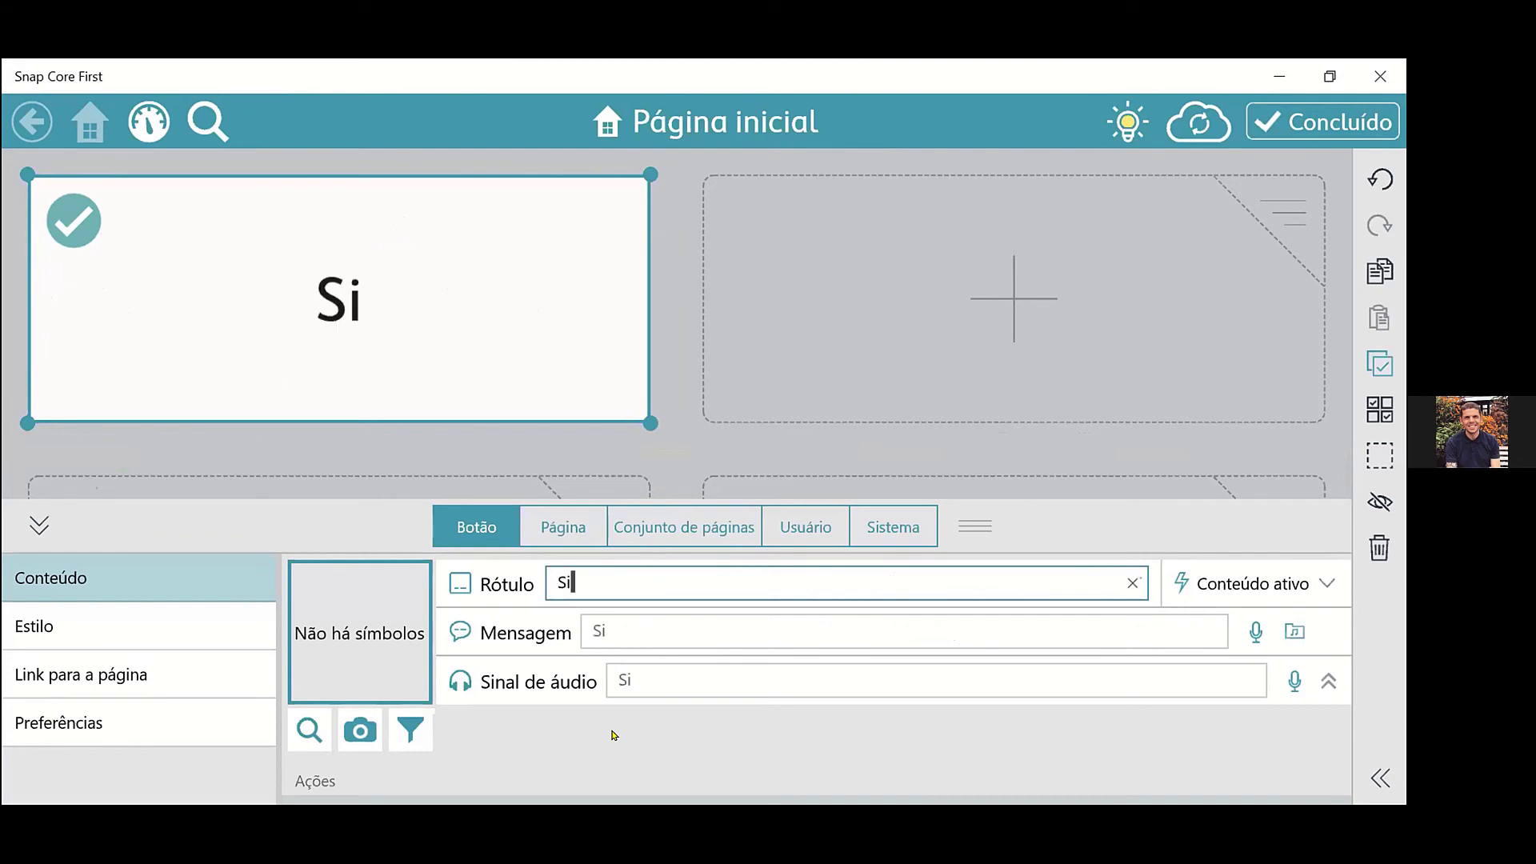
key("BackSpace")
type("IM")
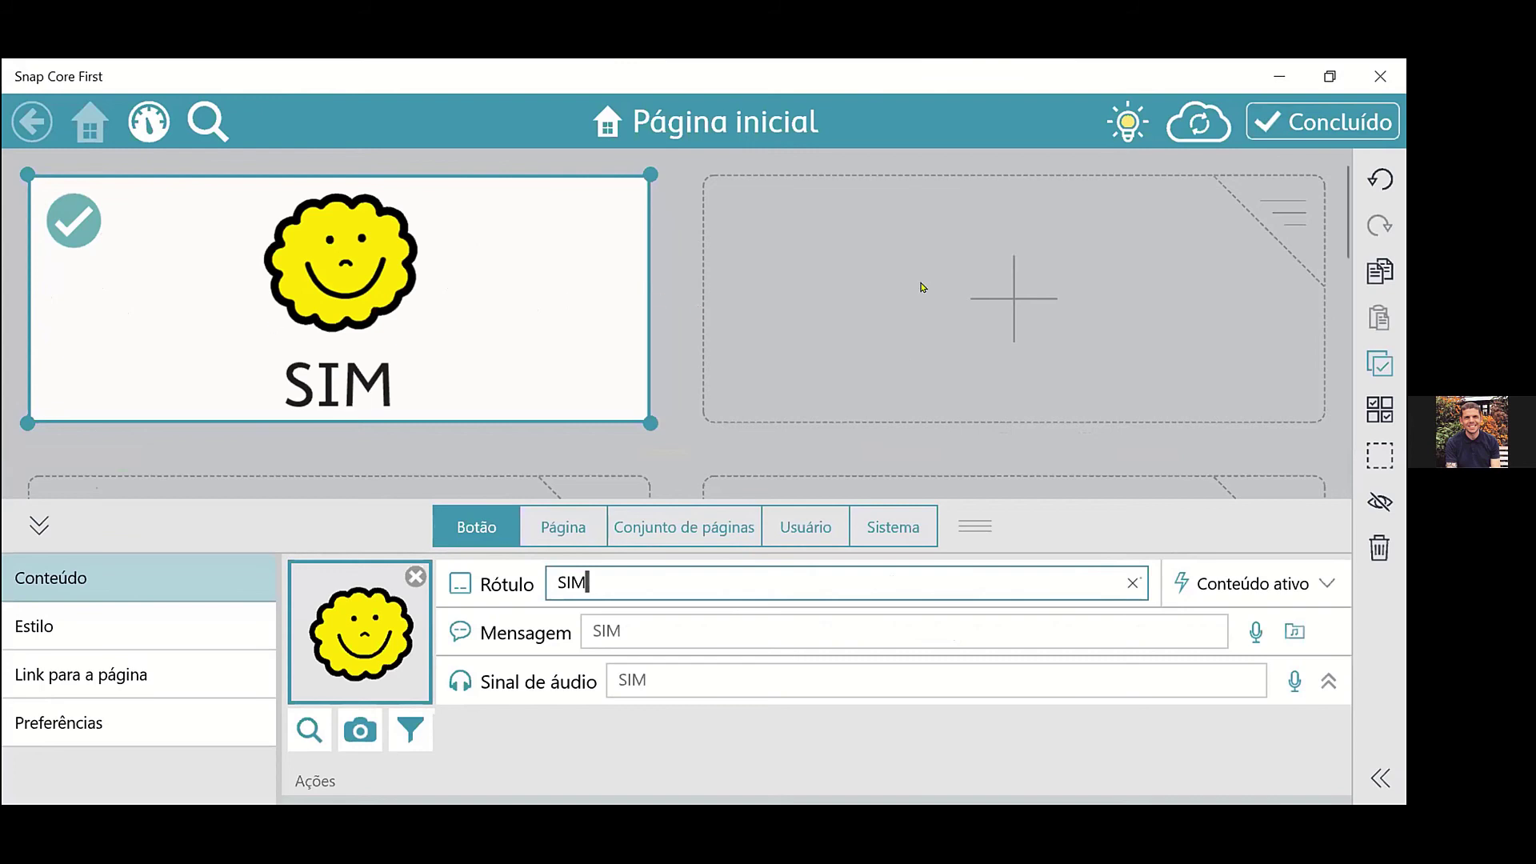
left_click(875, 326)
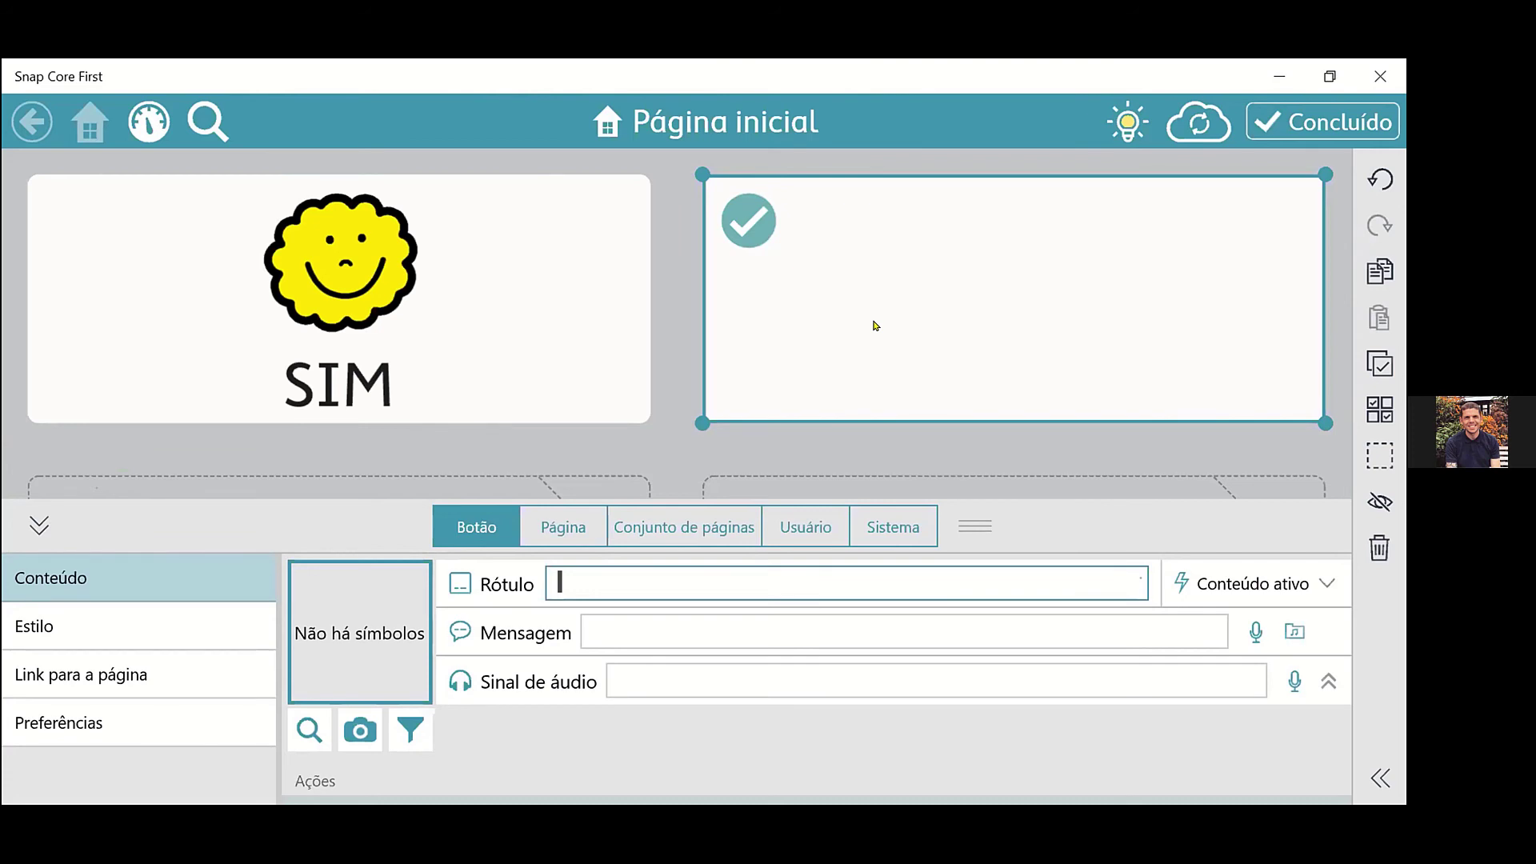
Step: Label the second button NÃO and pick the crossed-out talking-boy symbol from symbol search
type("NÃO")
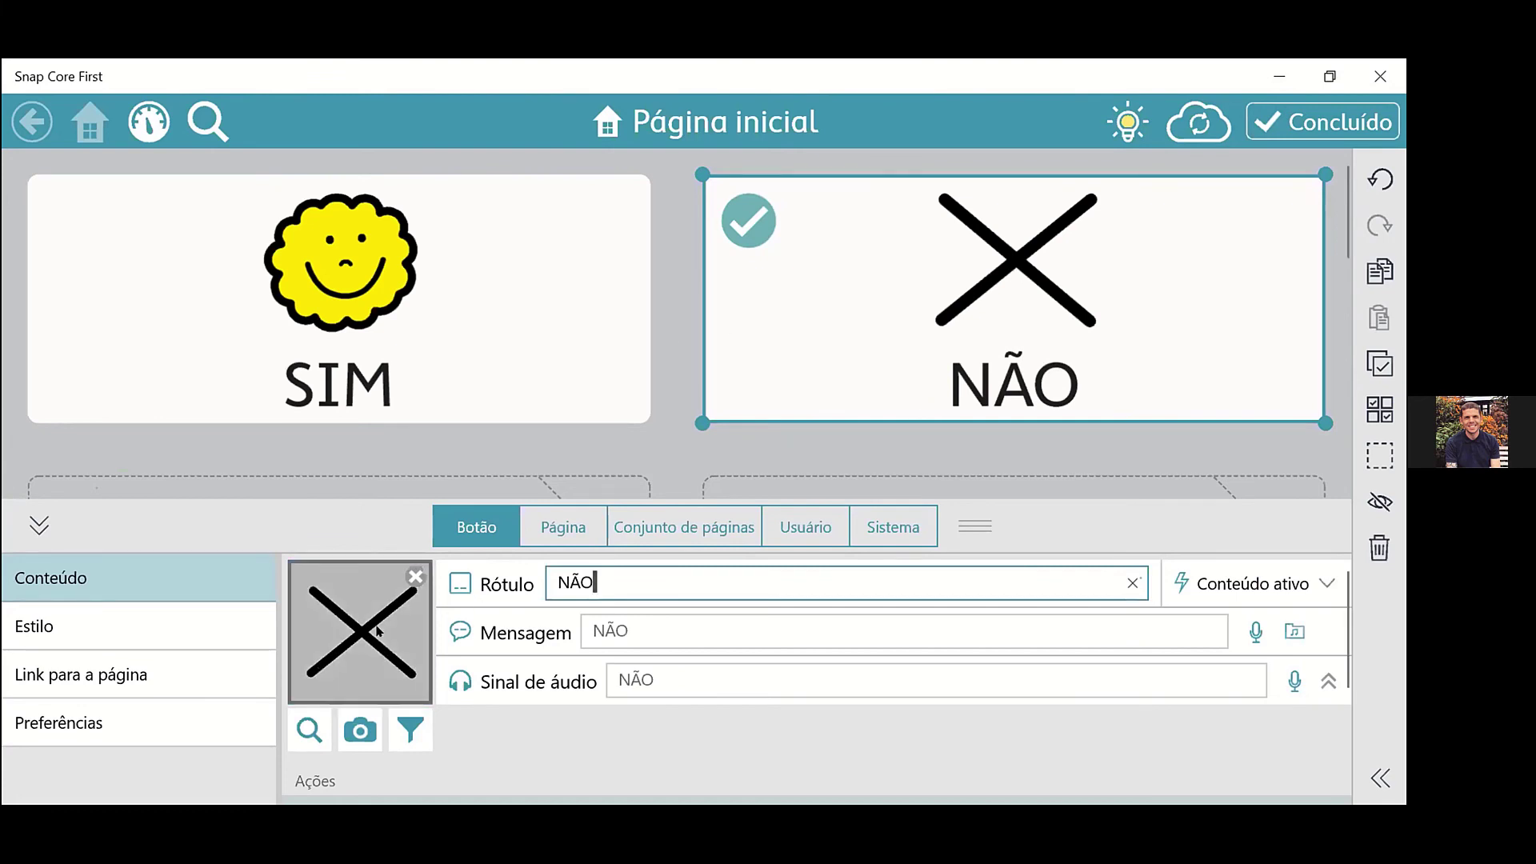
left_click(307, 728)
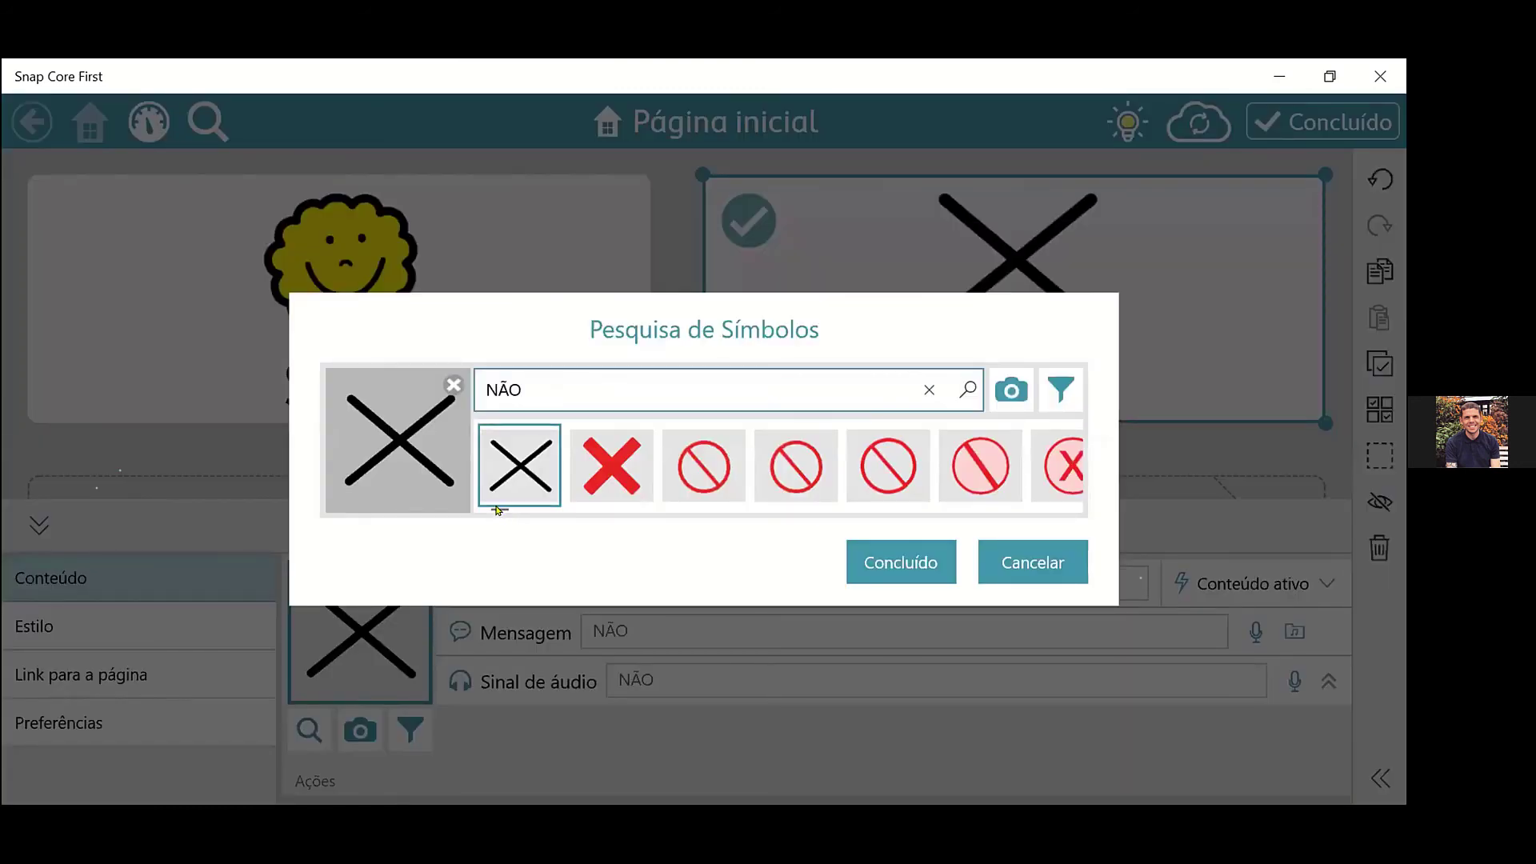
mouse_move(511, 509)
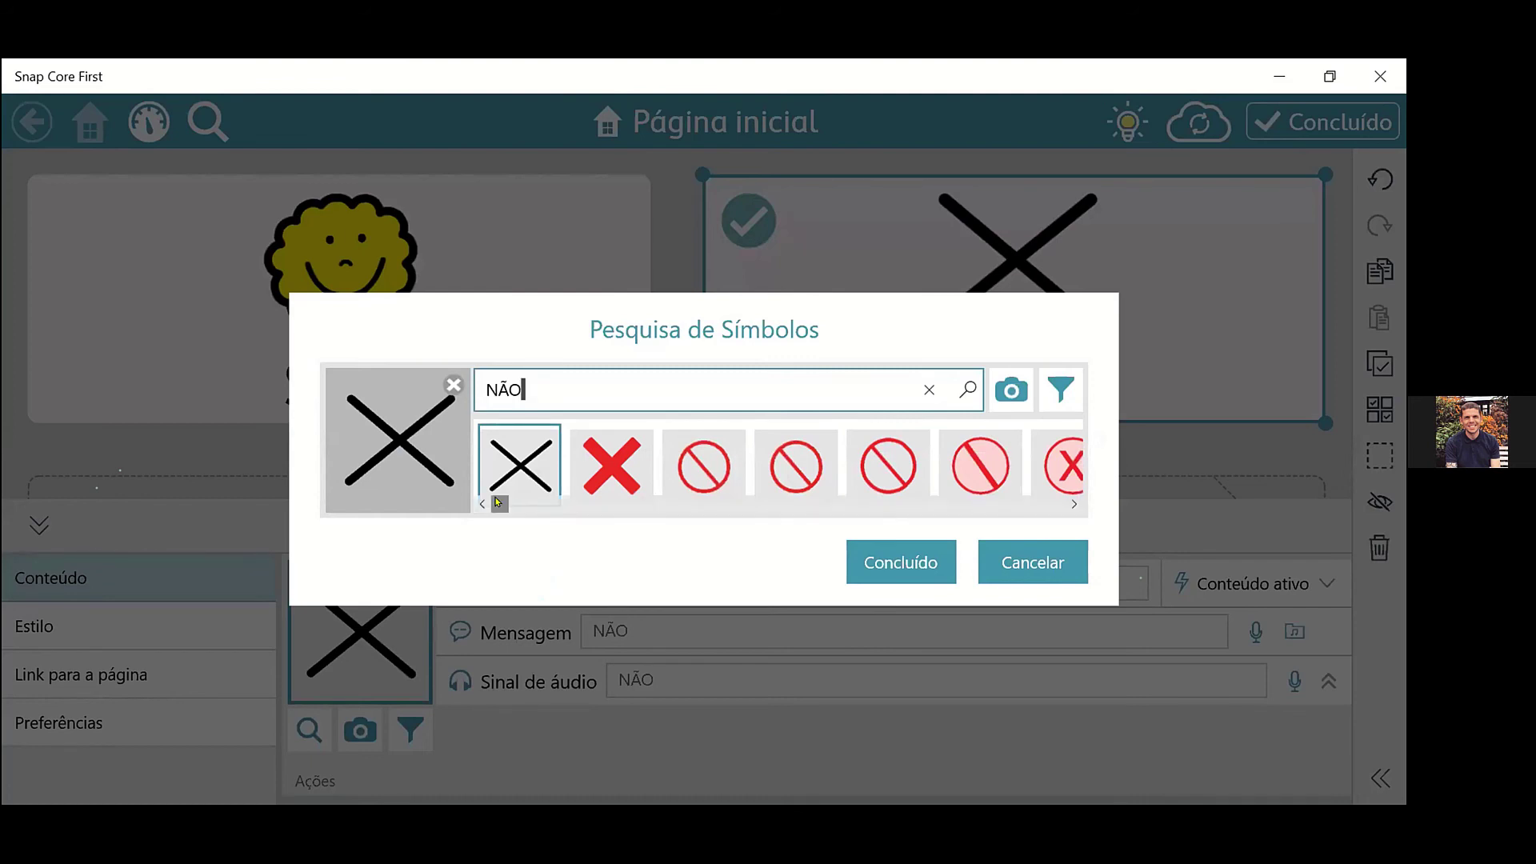
left_click_drag(498, 503, 549, 502)
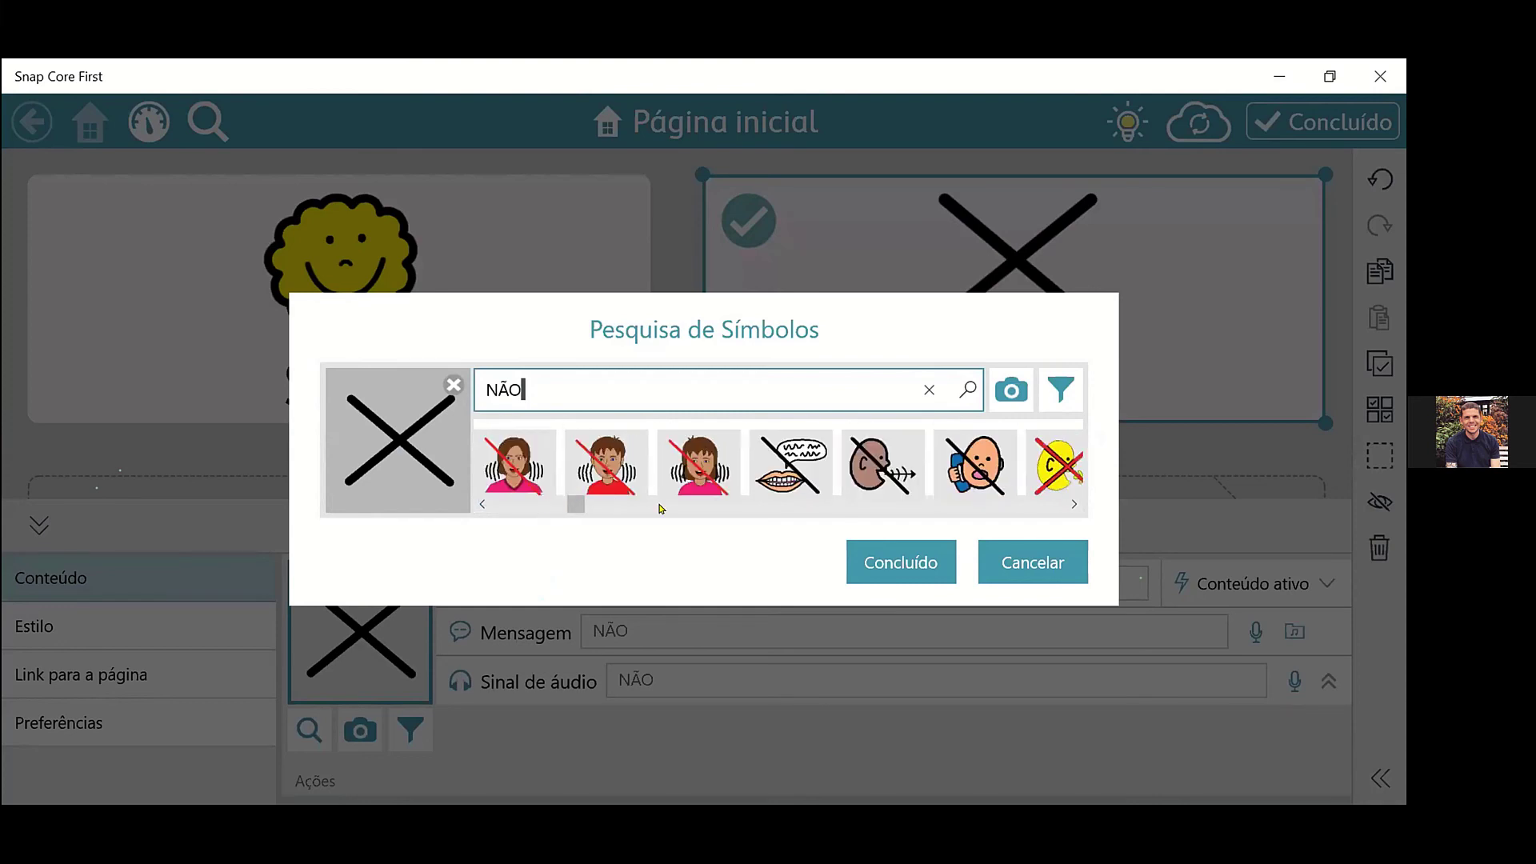
left_click(606, 478)
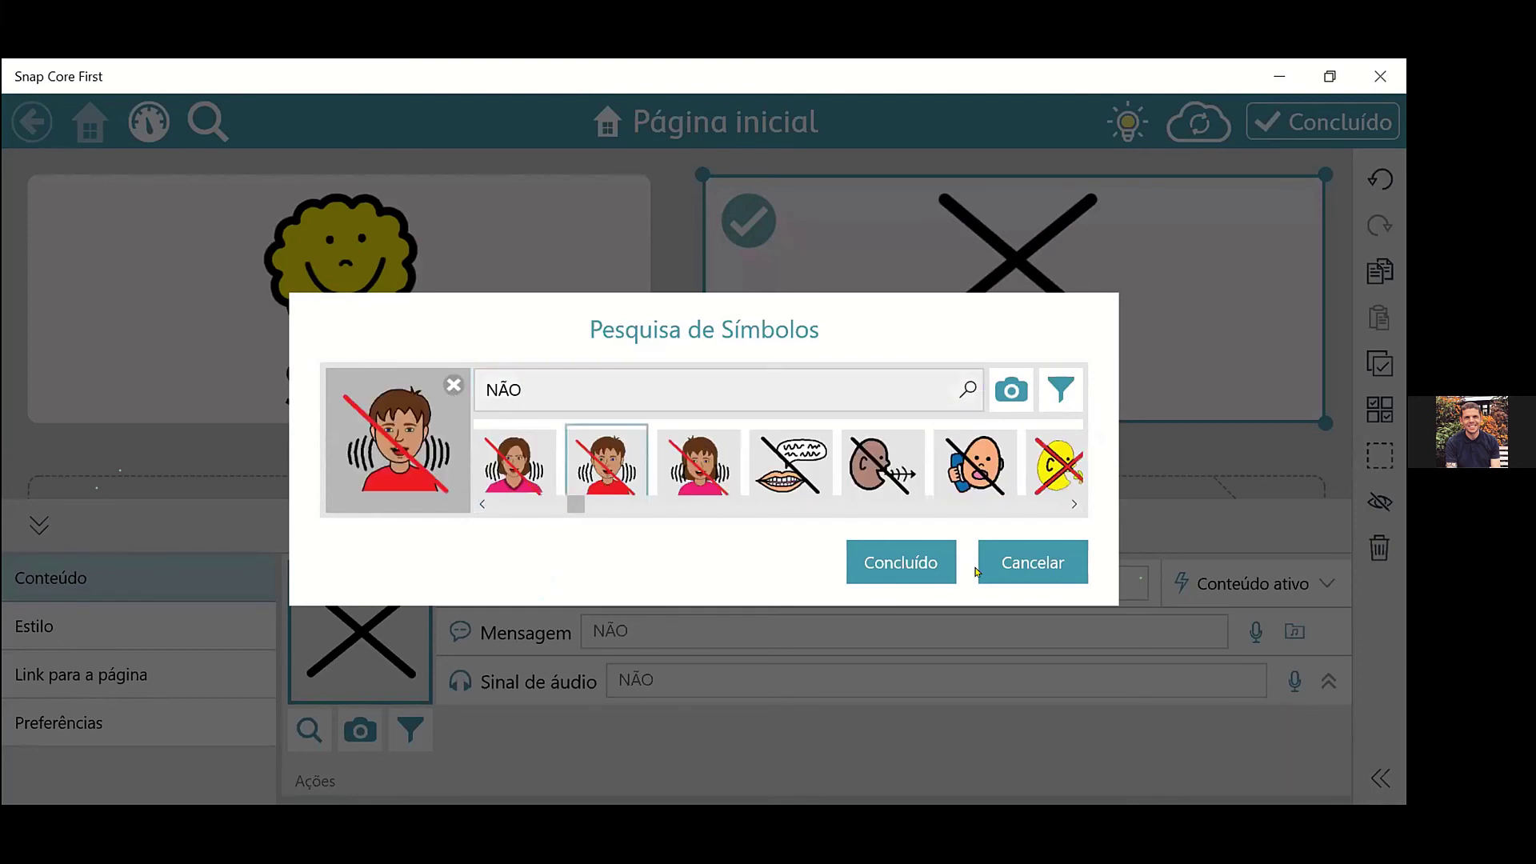
left_click(905, 560)
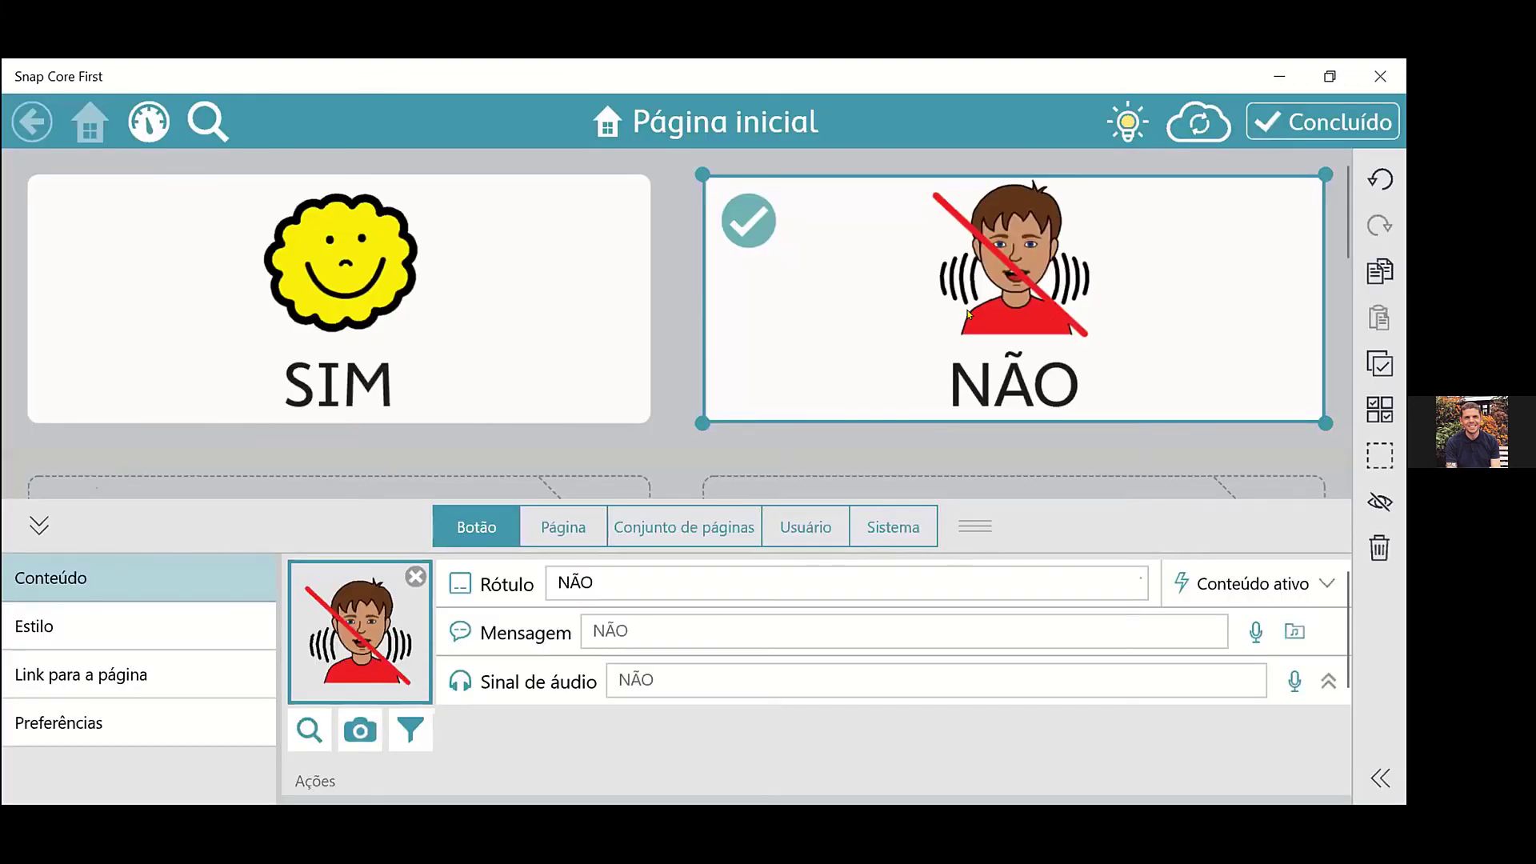
scroll(964, 334, "down", 1)
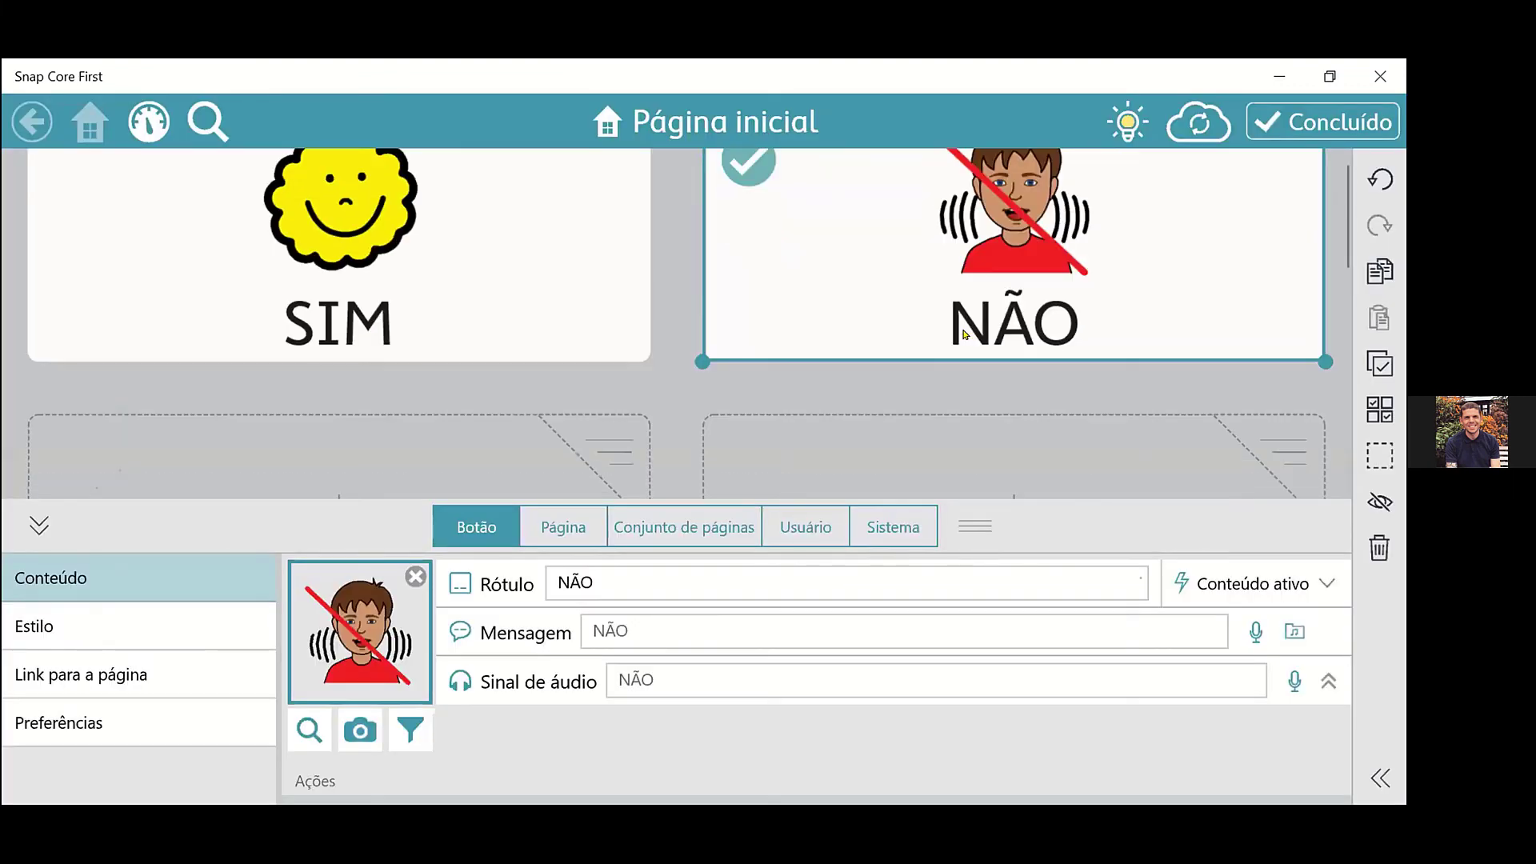
scroll(334, 464, "down", 1)
Step: Add a button below SIM labelled BOA NOITE, which gets the moon symbol
left_click(334, 464)
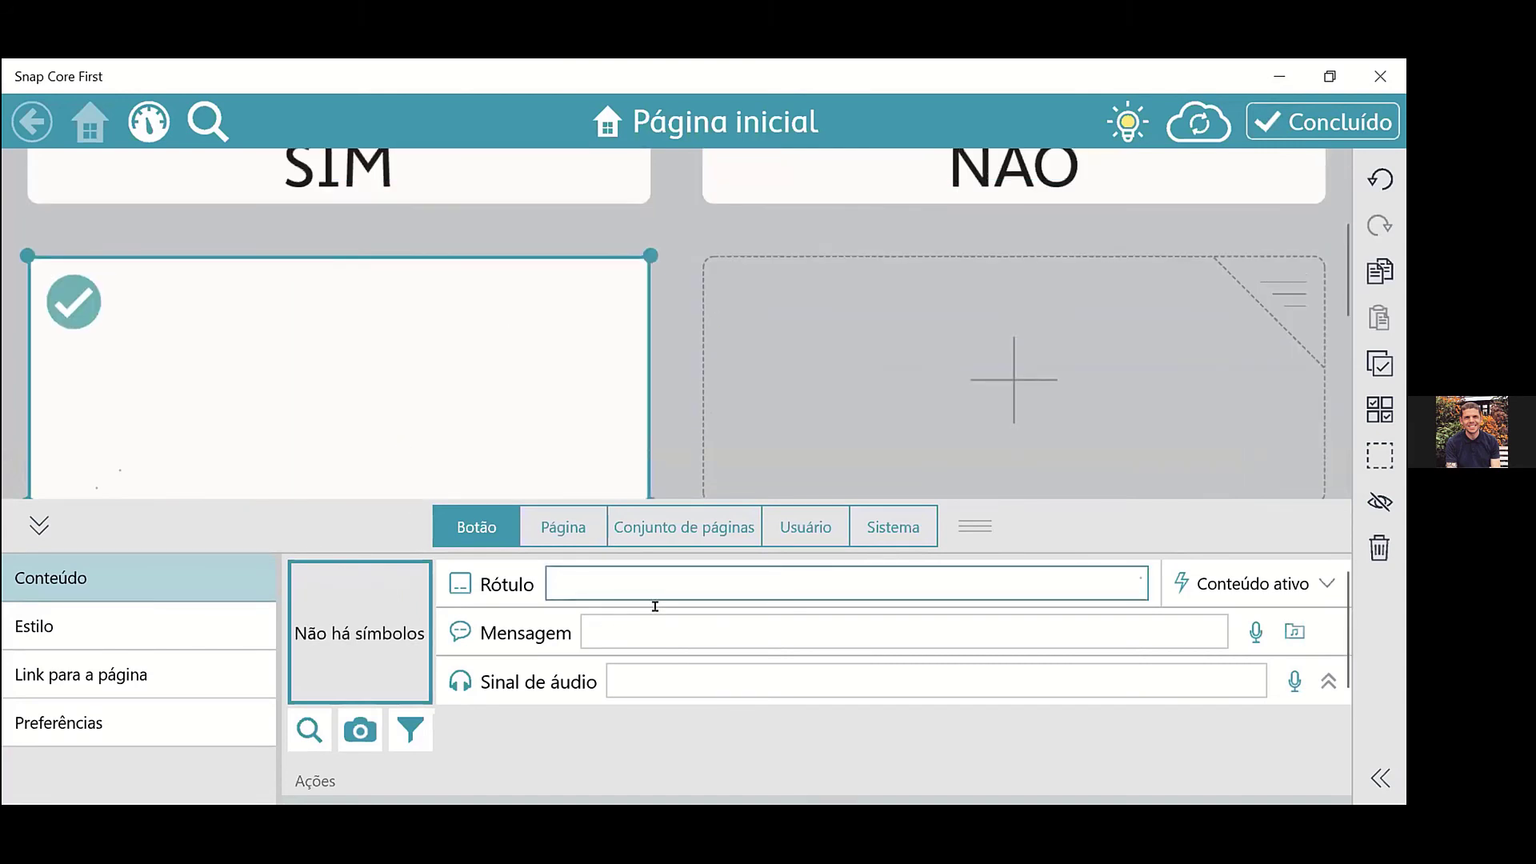
type("b")
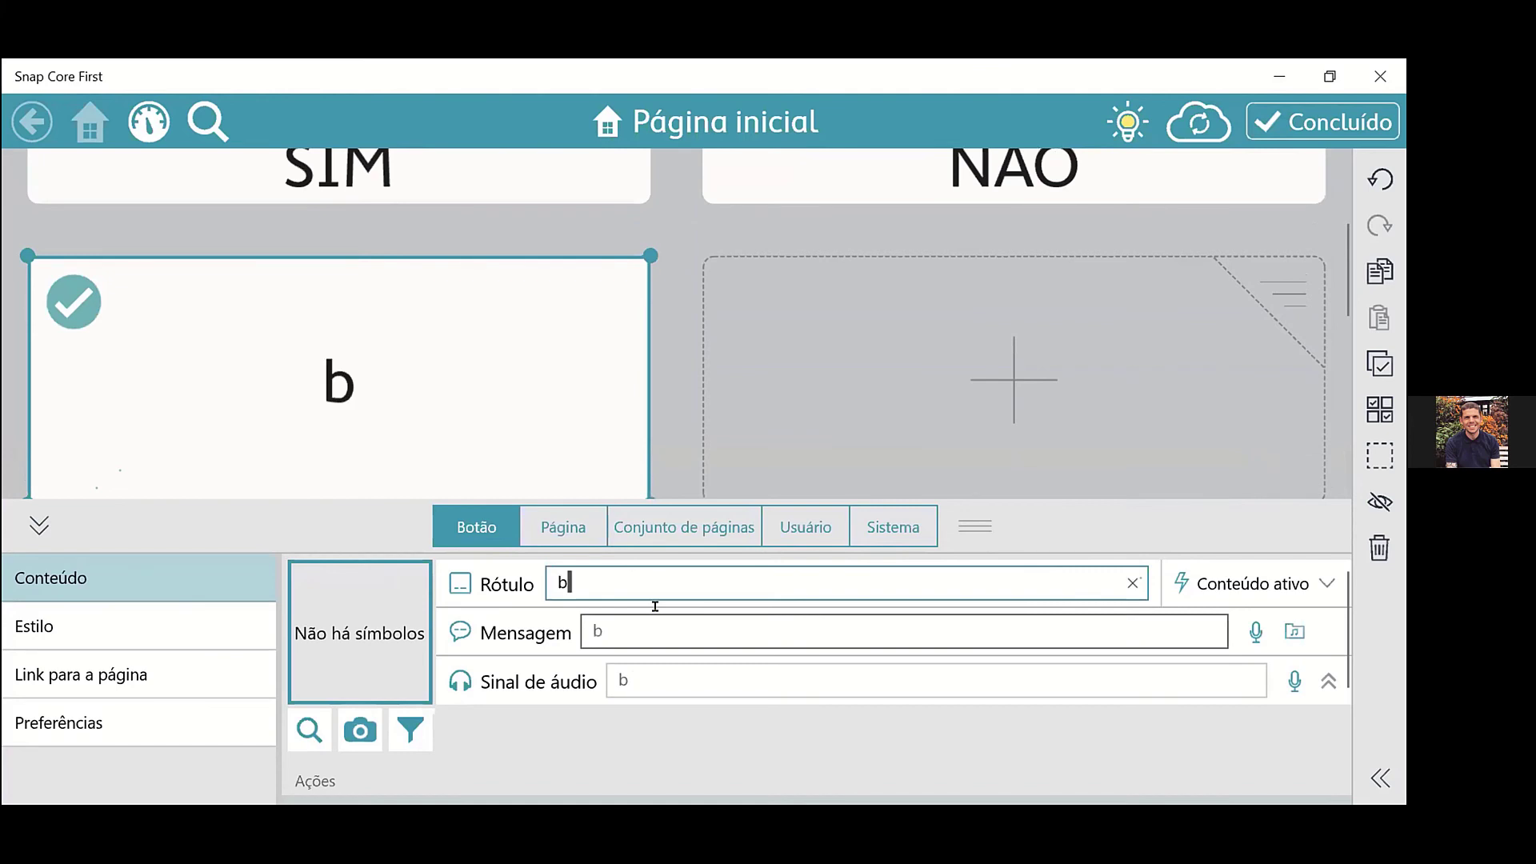
key("BackSpace")
type("vo")
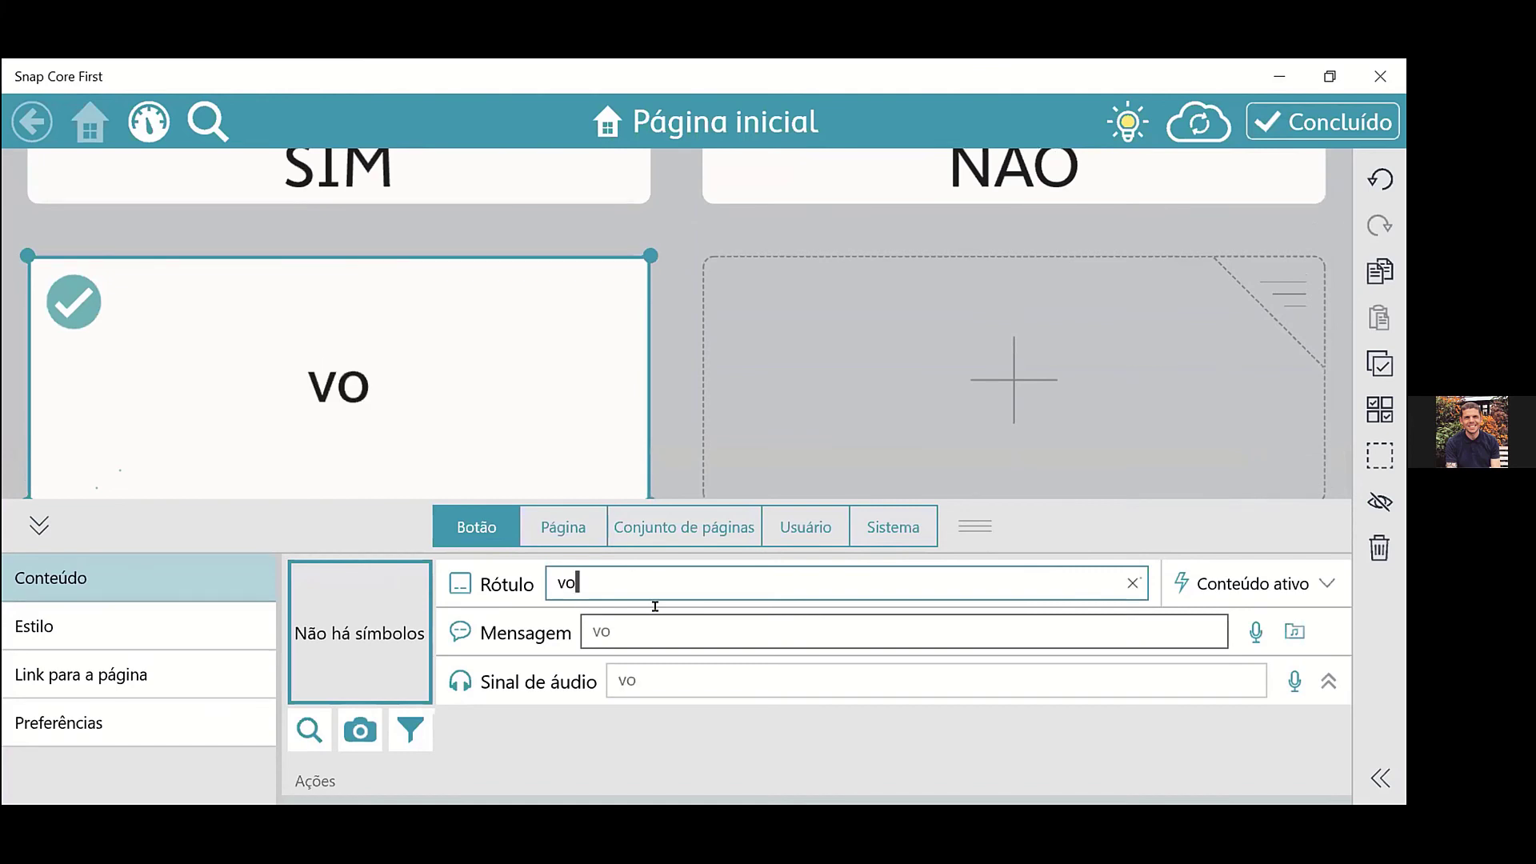
key("BackSpace")
key("BackSpace")
type("boa")
key("BackSpace")
key("BackSpace")
key("BackSpace")
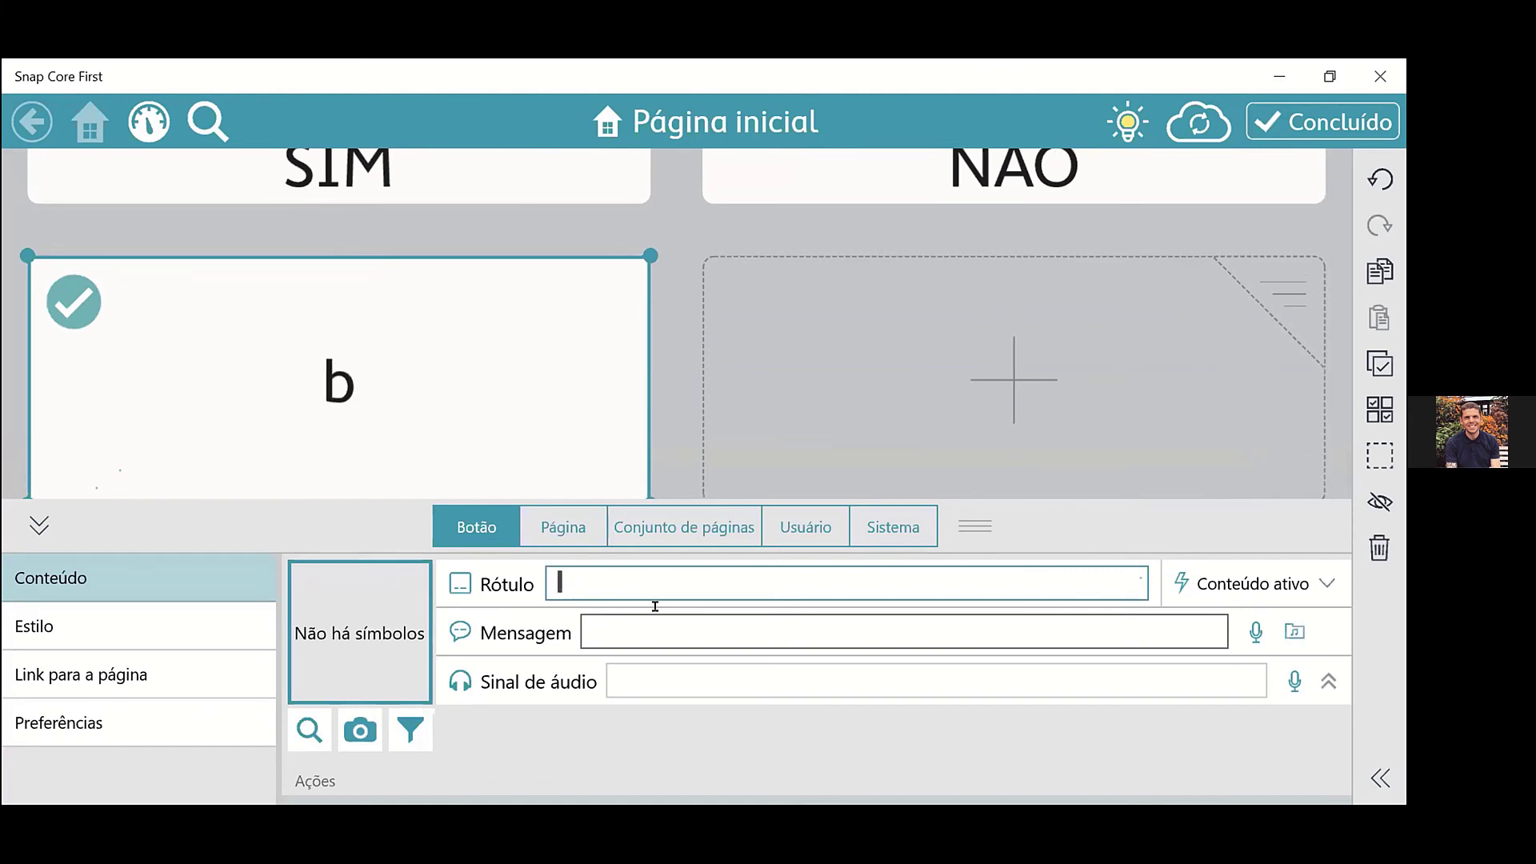
type("BOA NOI")
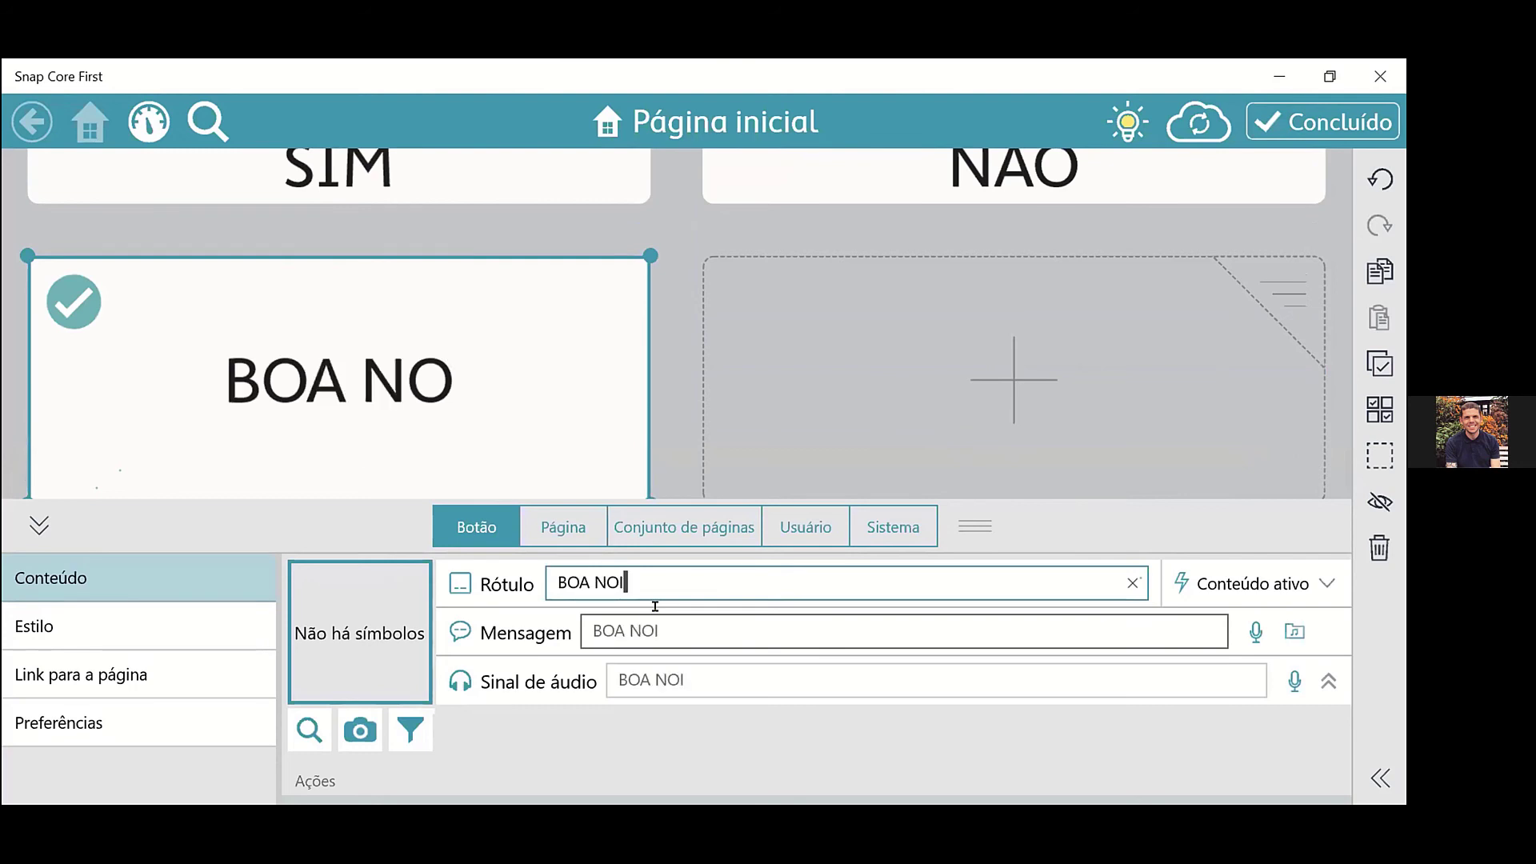
type("TE")
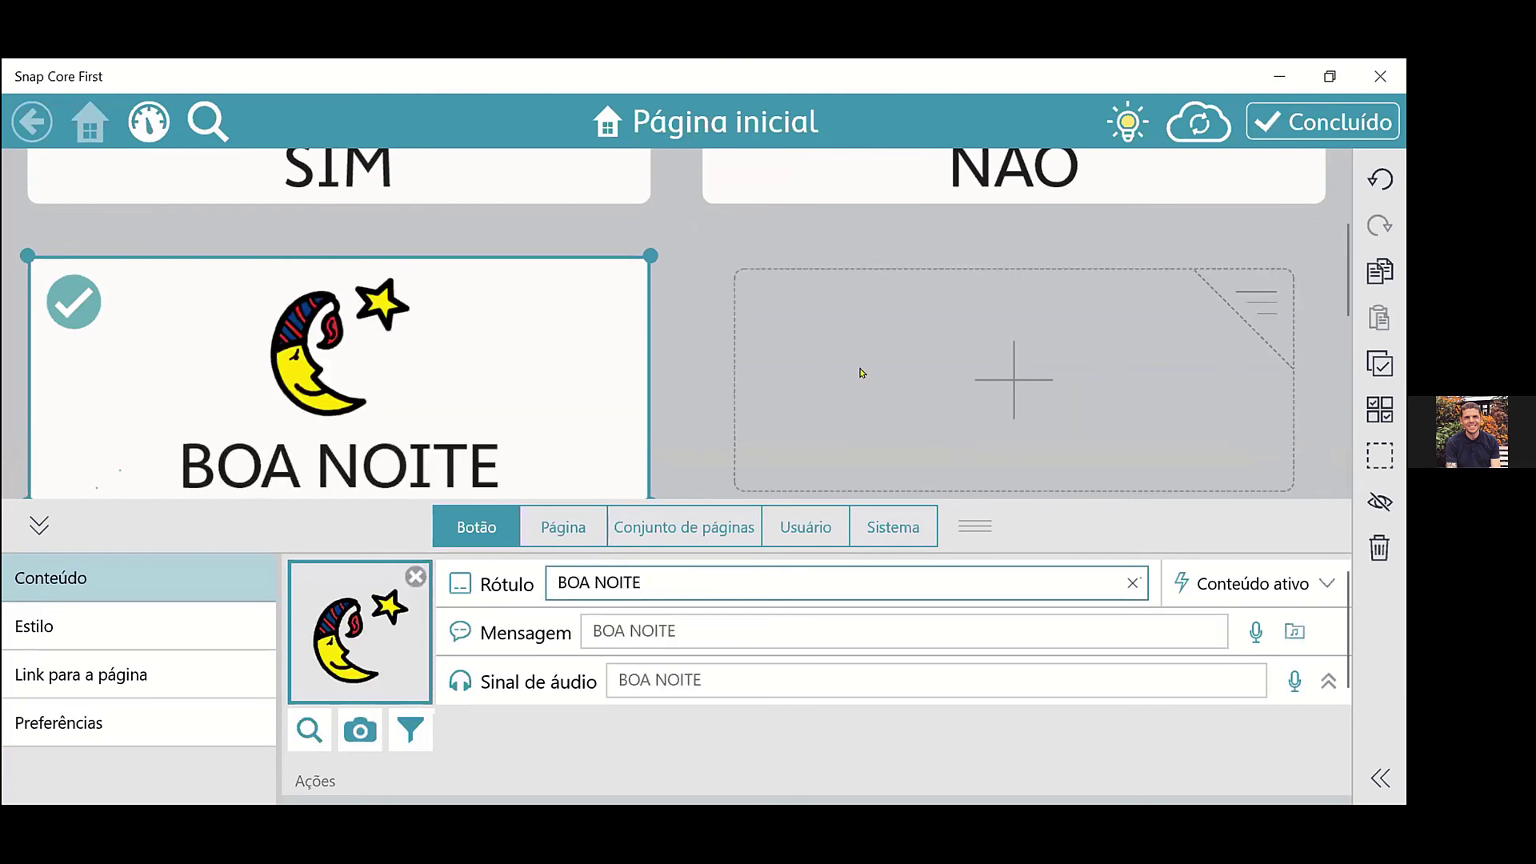
key("Return")
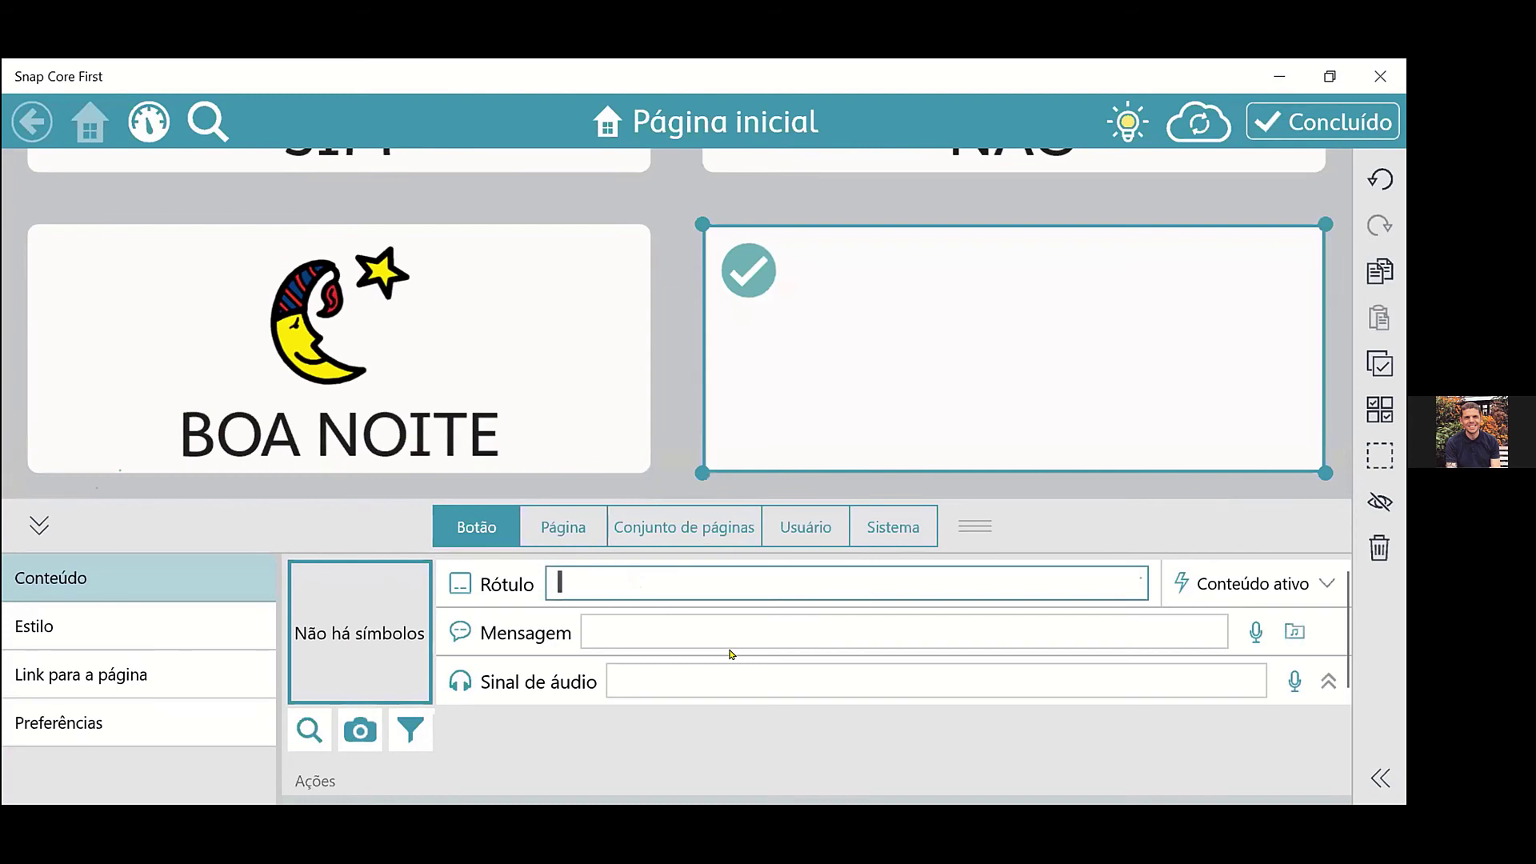
Step: Label the bottom-right button TUDO BEM! and give it the thumbs-up symbol
type("TUDO BEM")
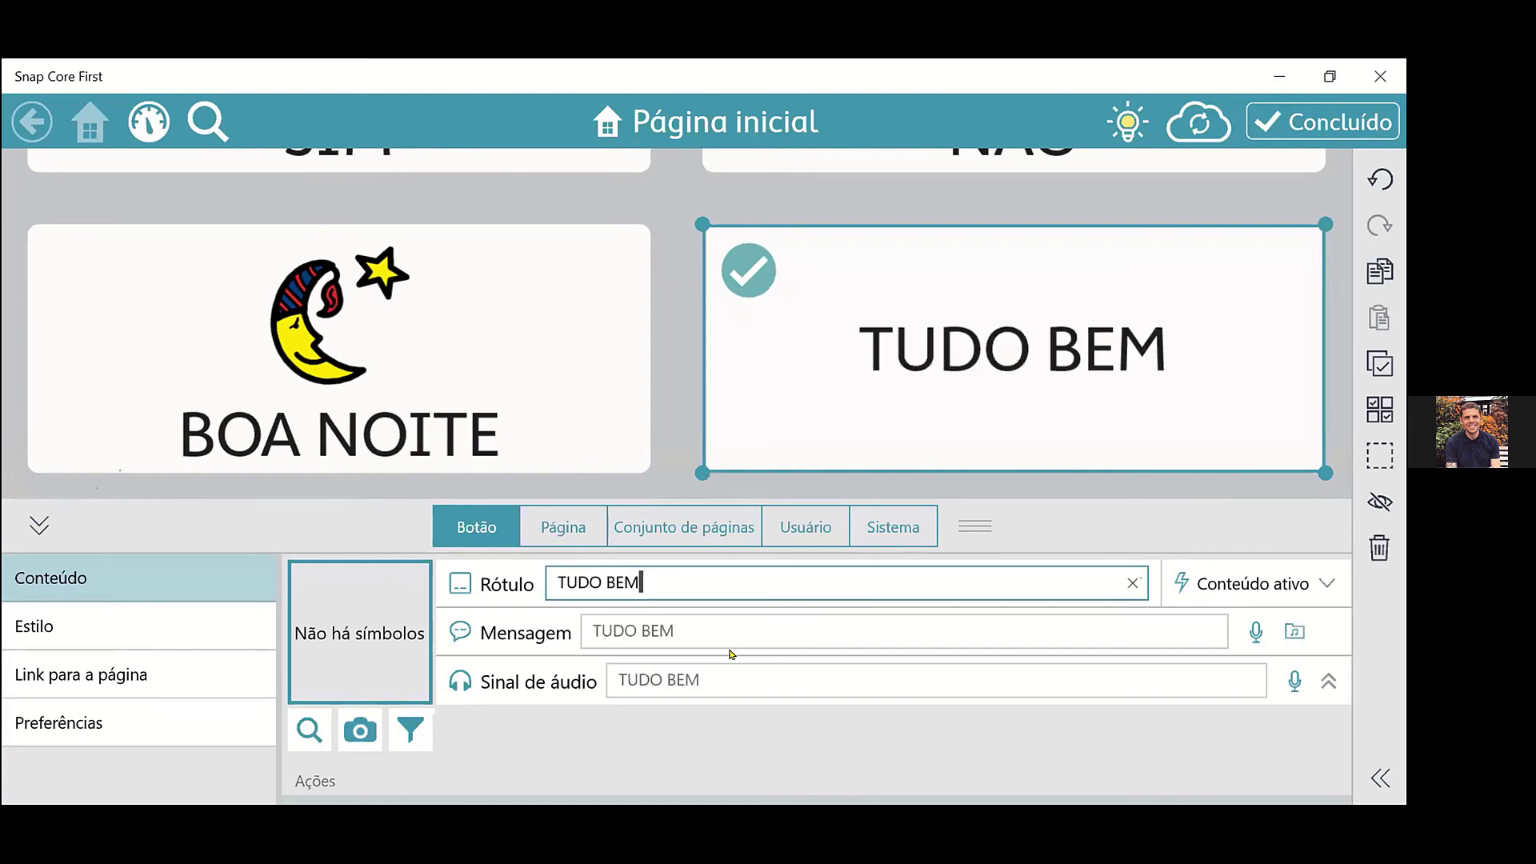
type("!")
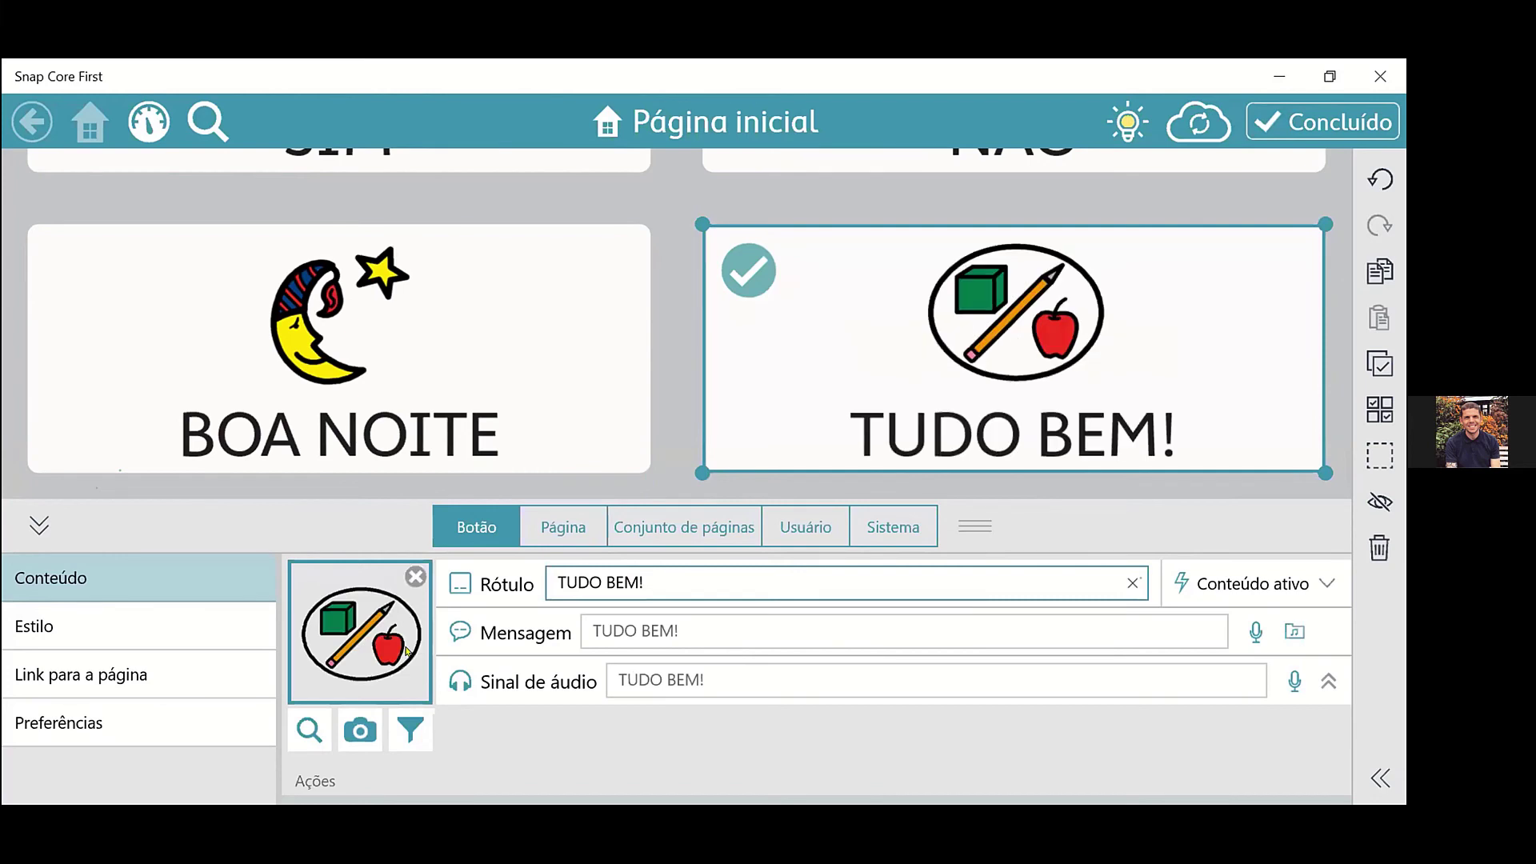
left_click(406, 614)
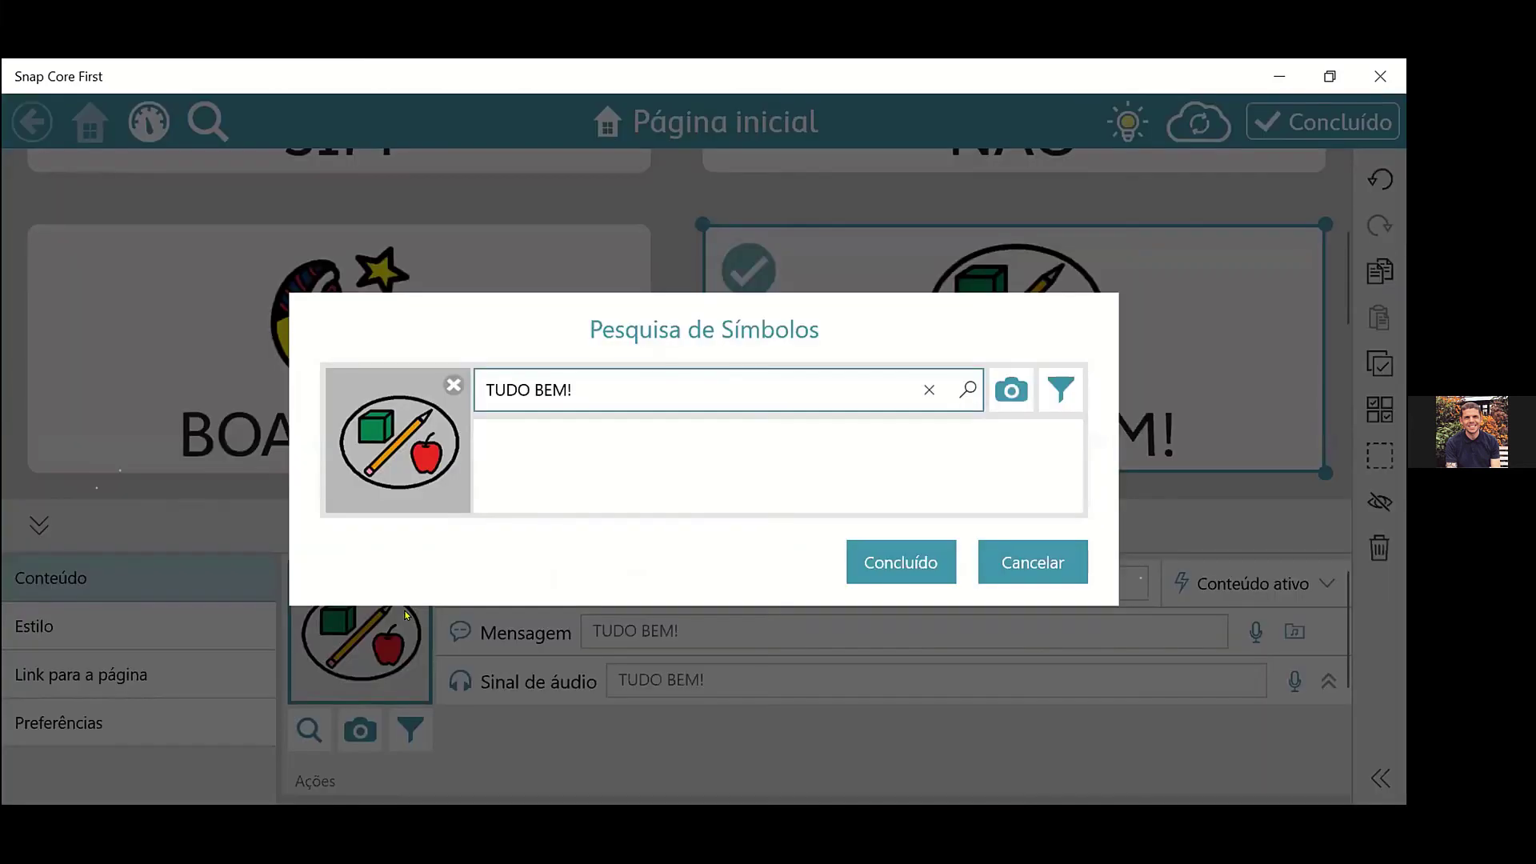
left_click(792, 473)
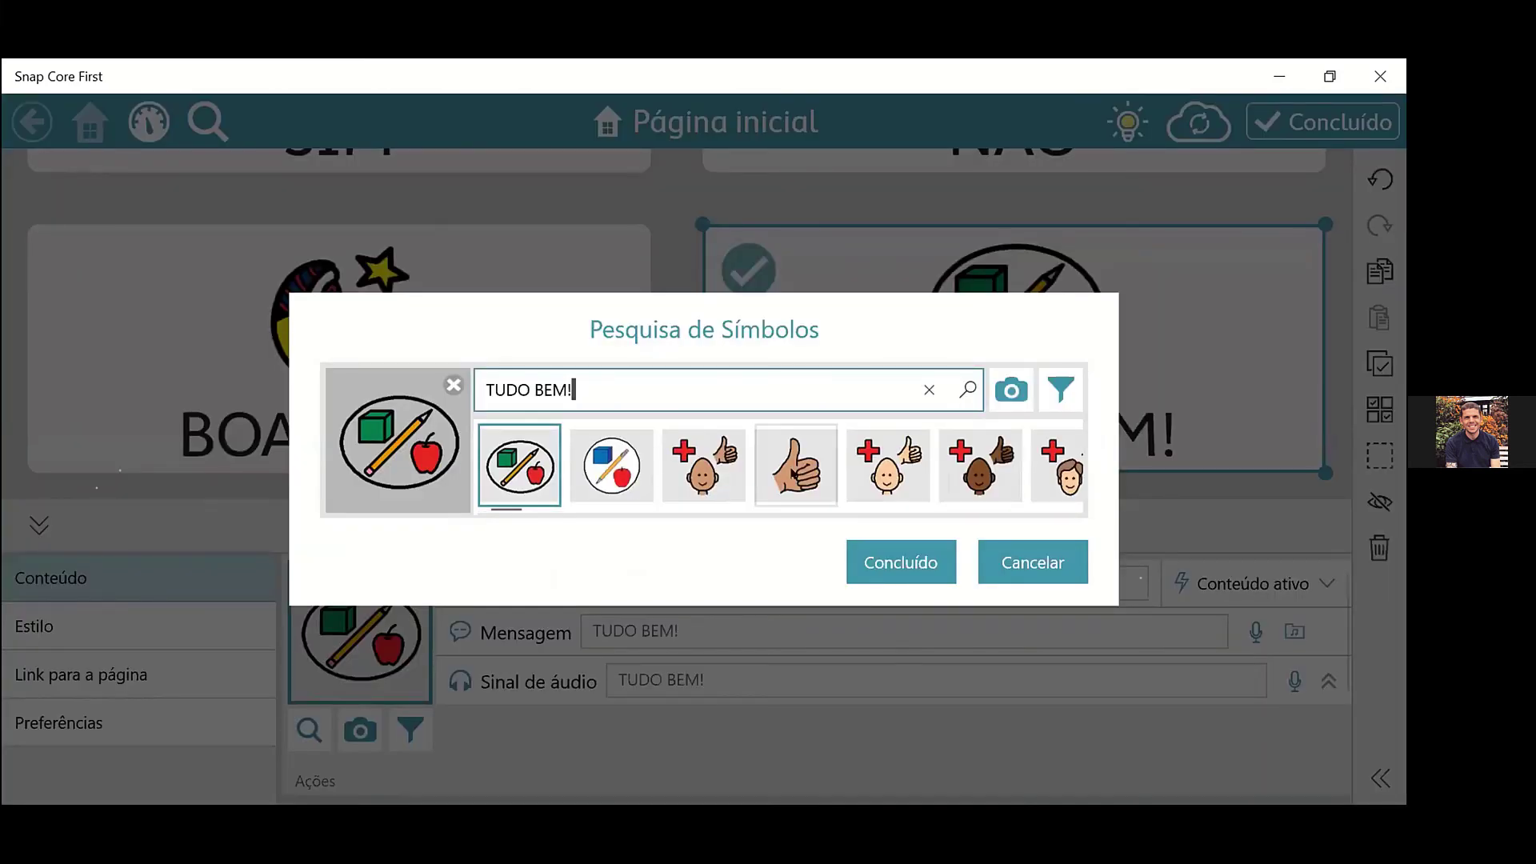
left_click(910, 548)
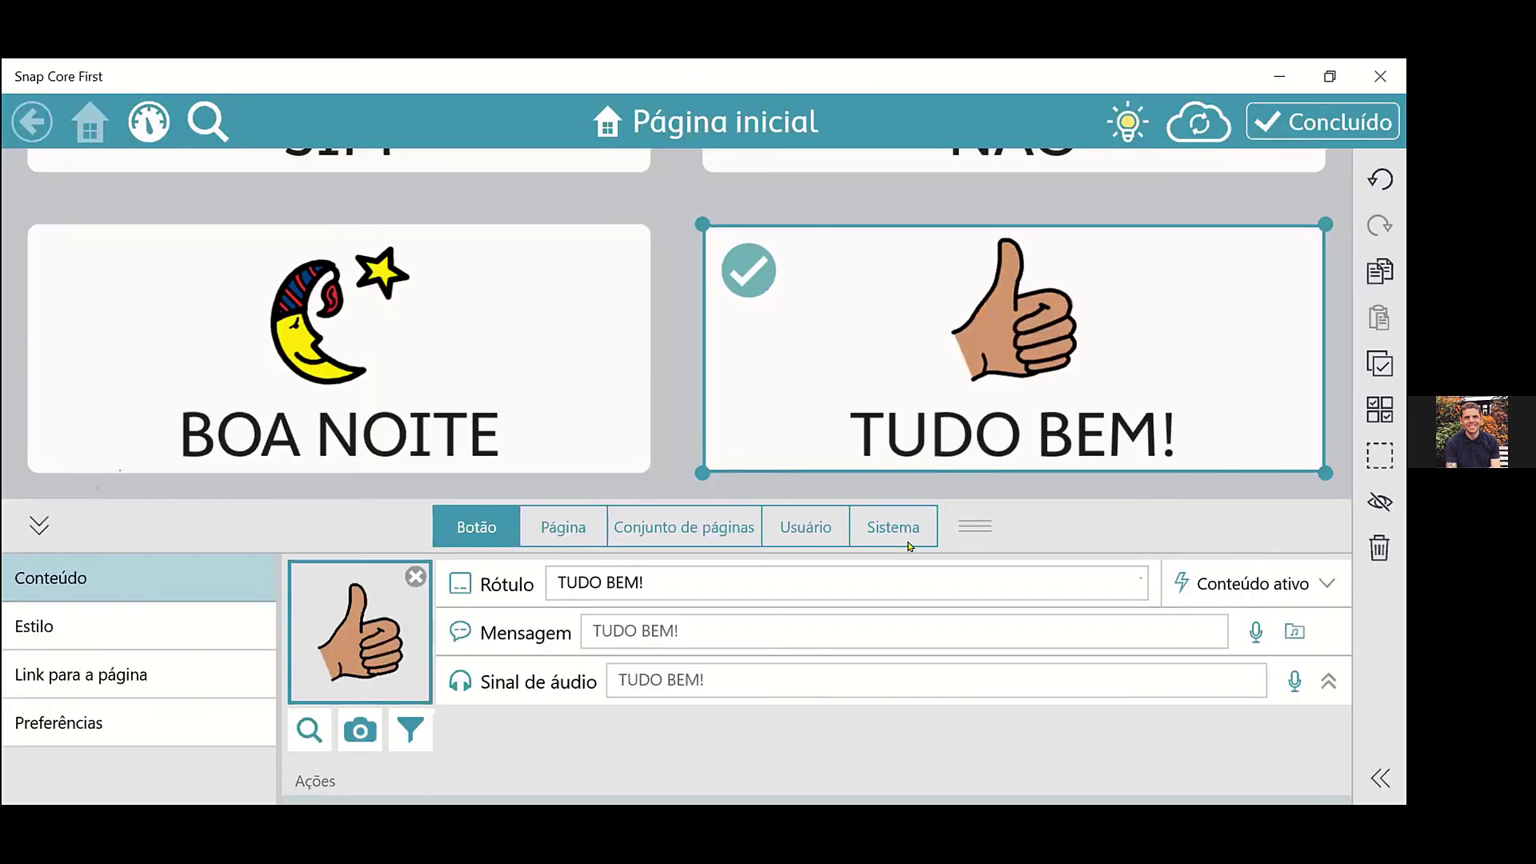
Step: Leave edit mode to view the SIM, NÃO, BOA NOITE, TUDO BEM! board, then resume editing
left_click(1342, 126)
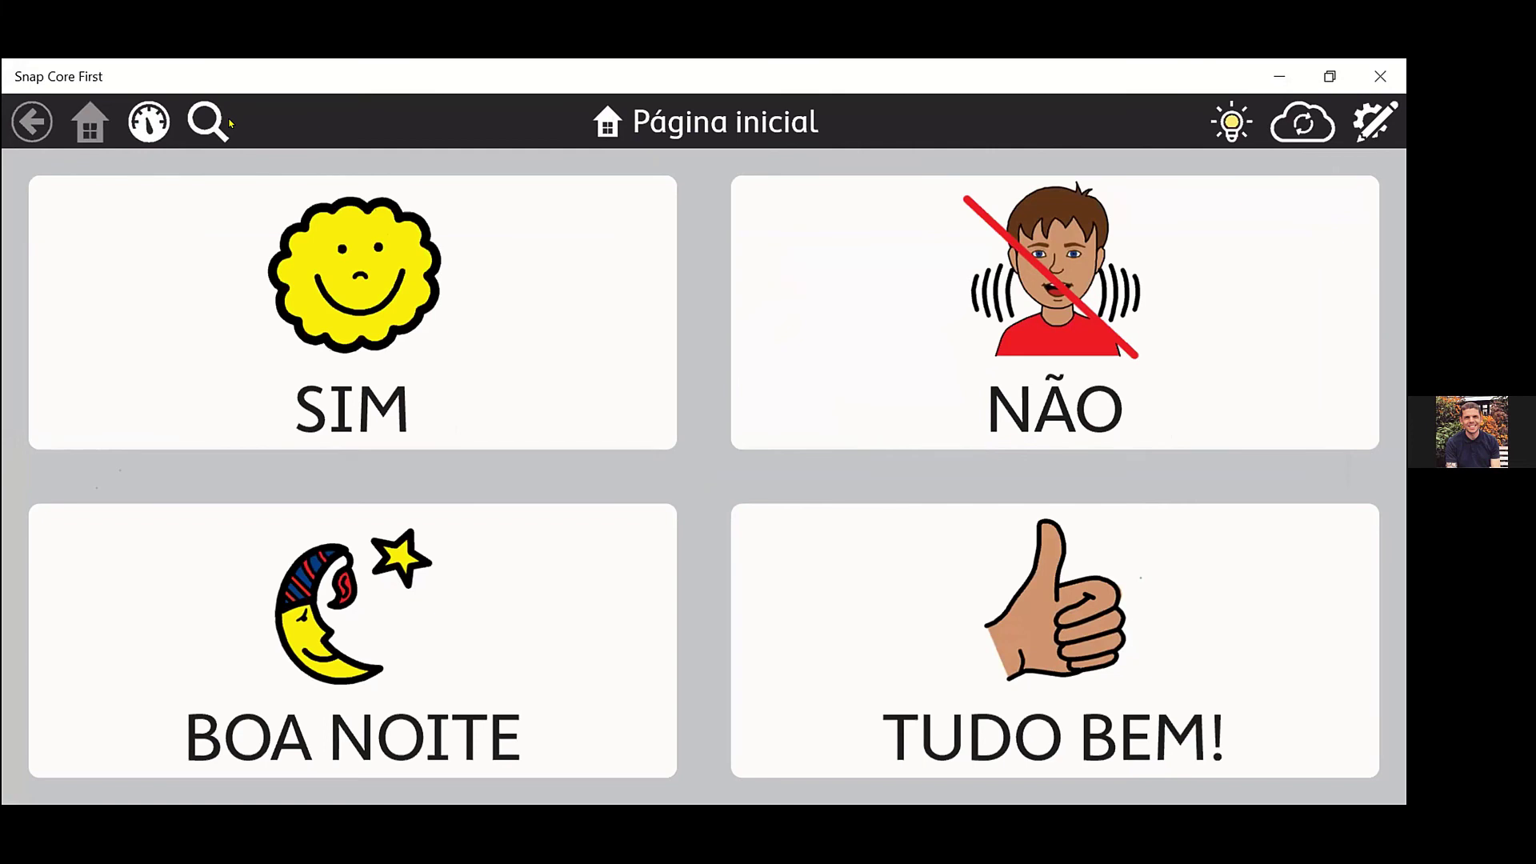
left_click(1363, 111)
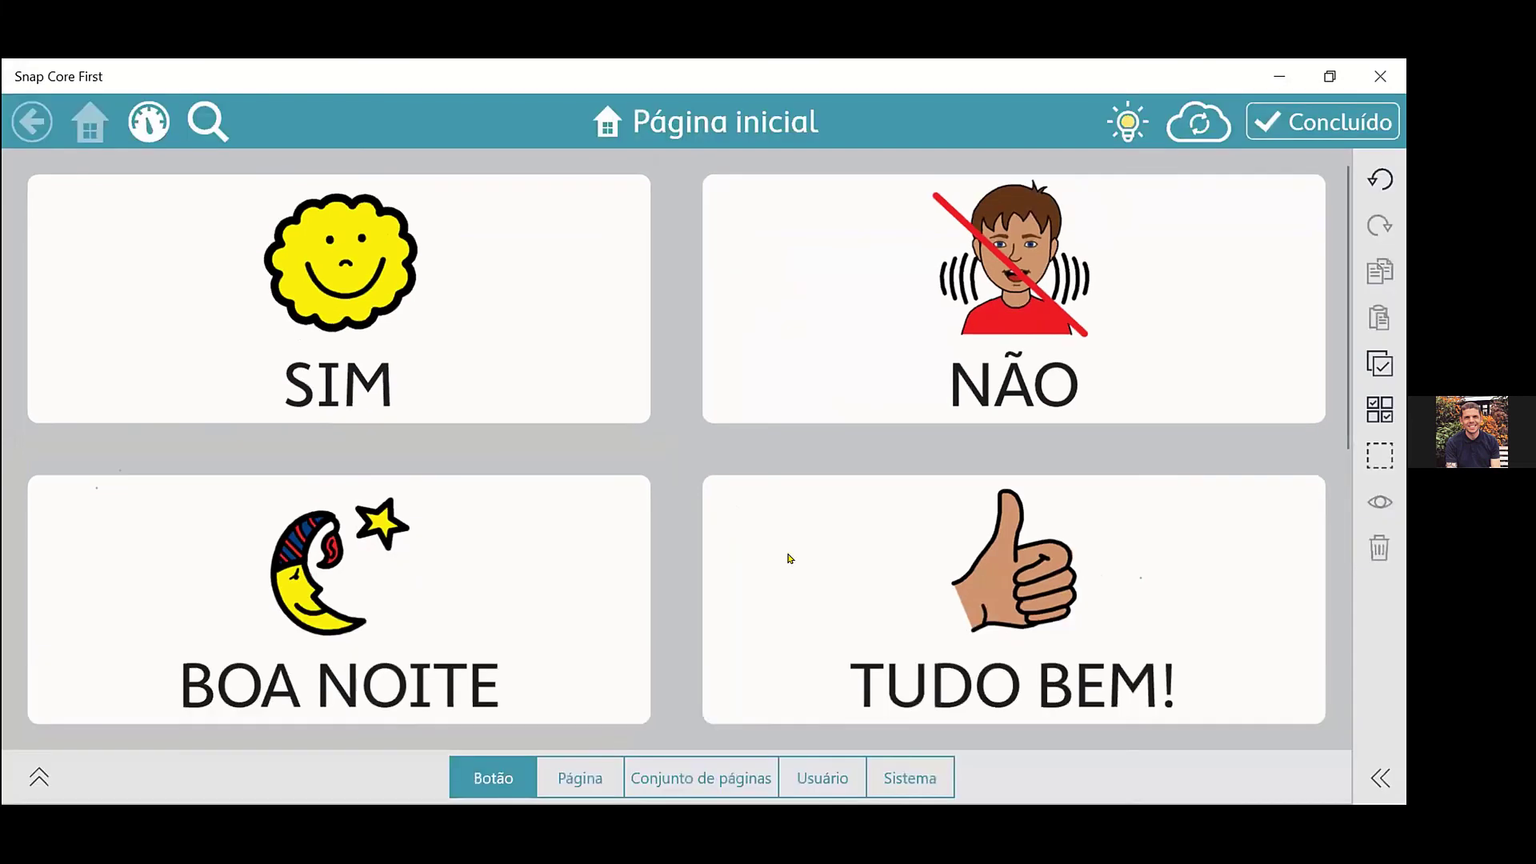
Step: In the Página settings, choose Imprimir páginas and start printing Página inicial
left_click(590, 769)
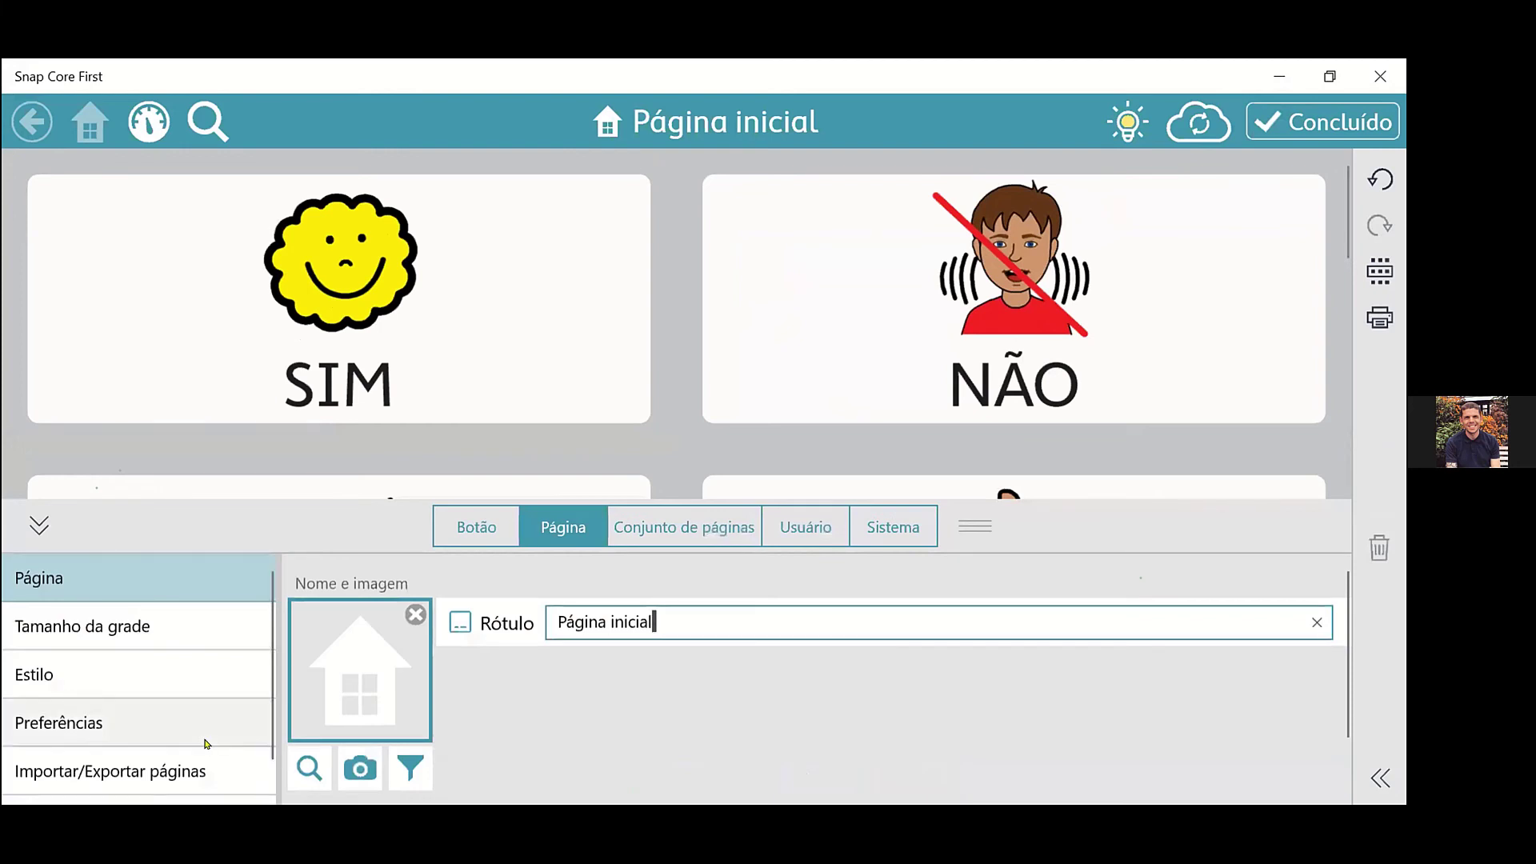
scroll(206, 745, "down", 1)
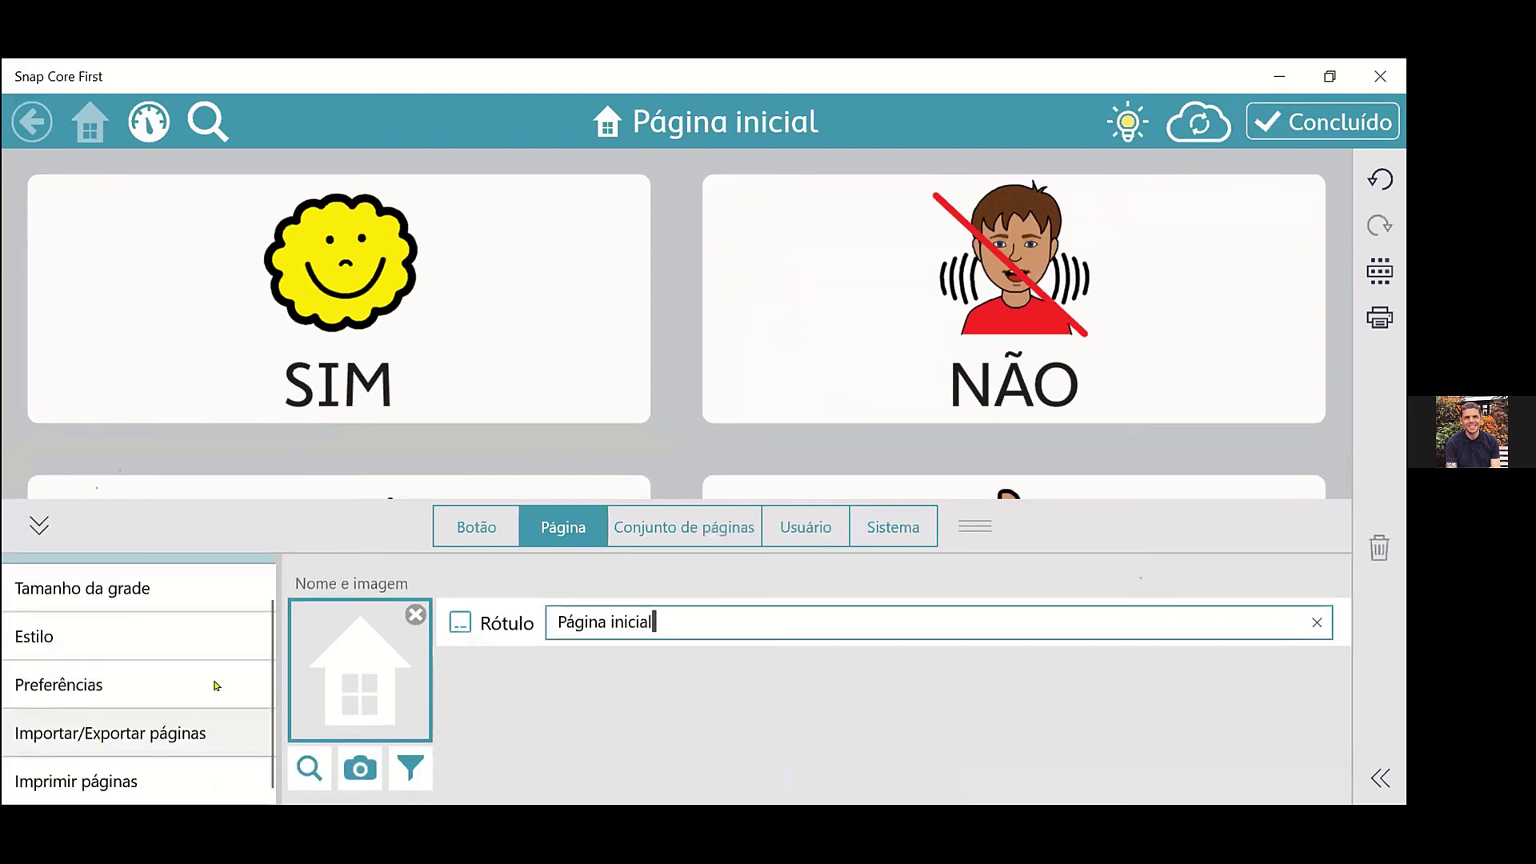
scroll(240, 728, "up", 1)
scroll(224, 740, "down", 1)
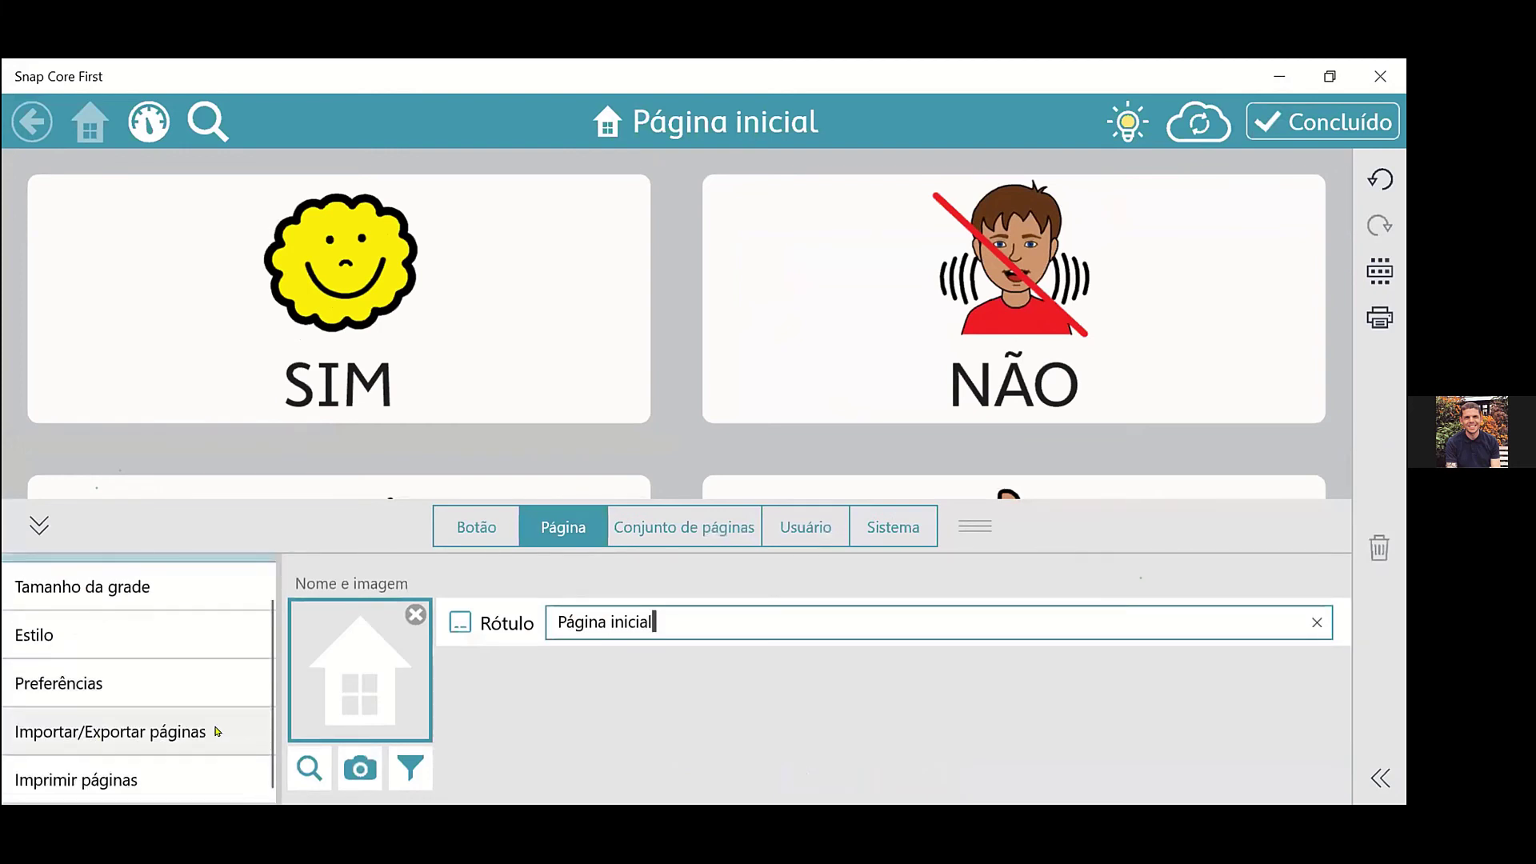
scroll(50, 652, "up", 1)
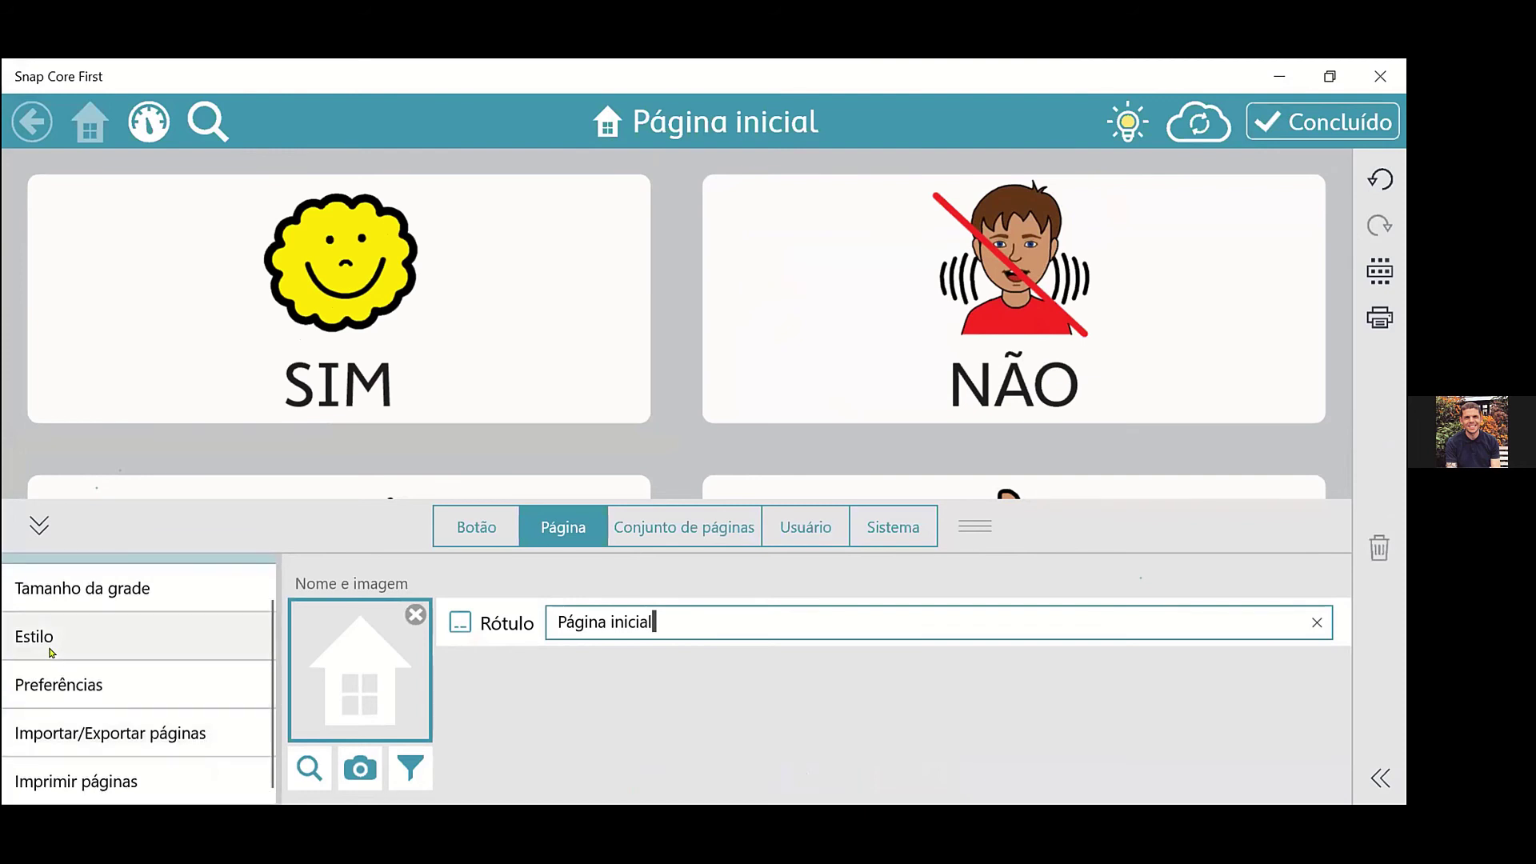
left_click(113, 782)
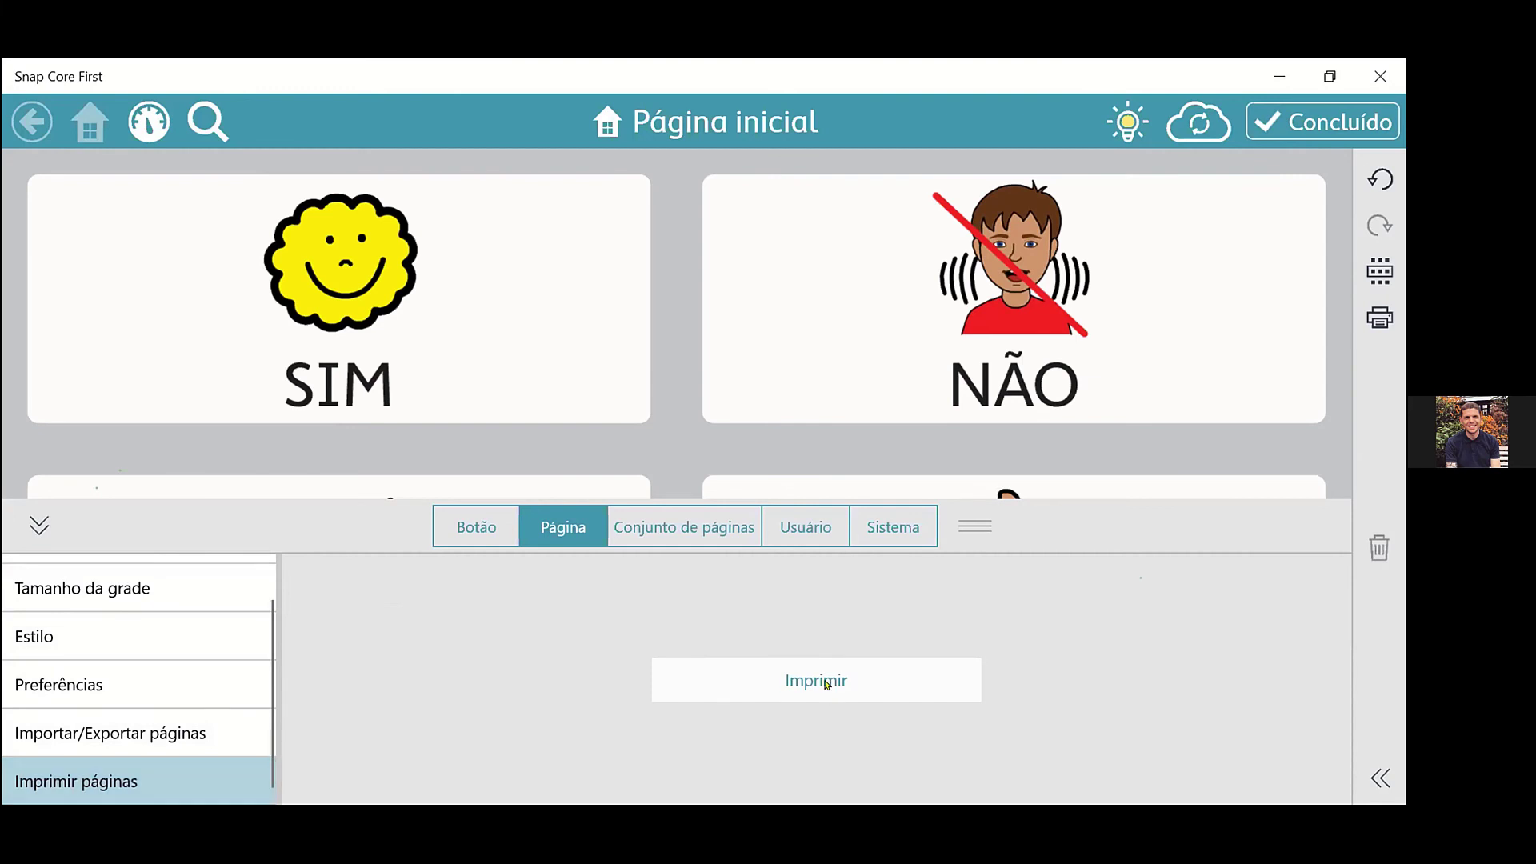
left_click(826, 682)
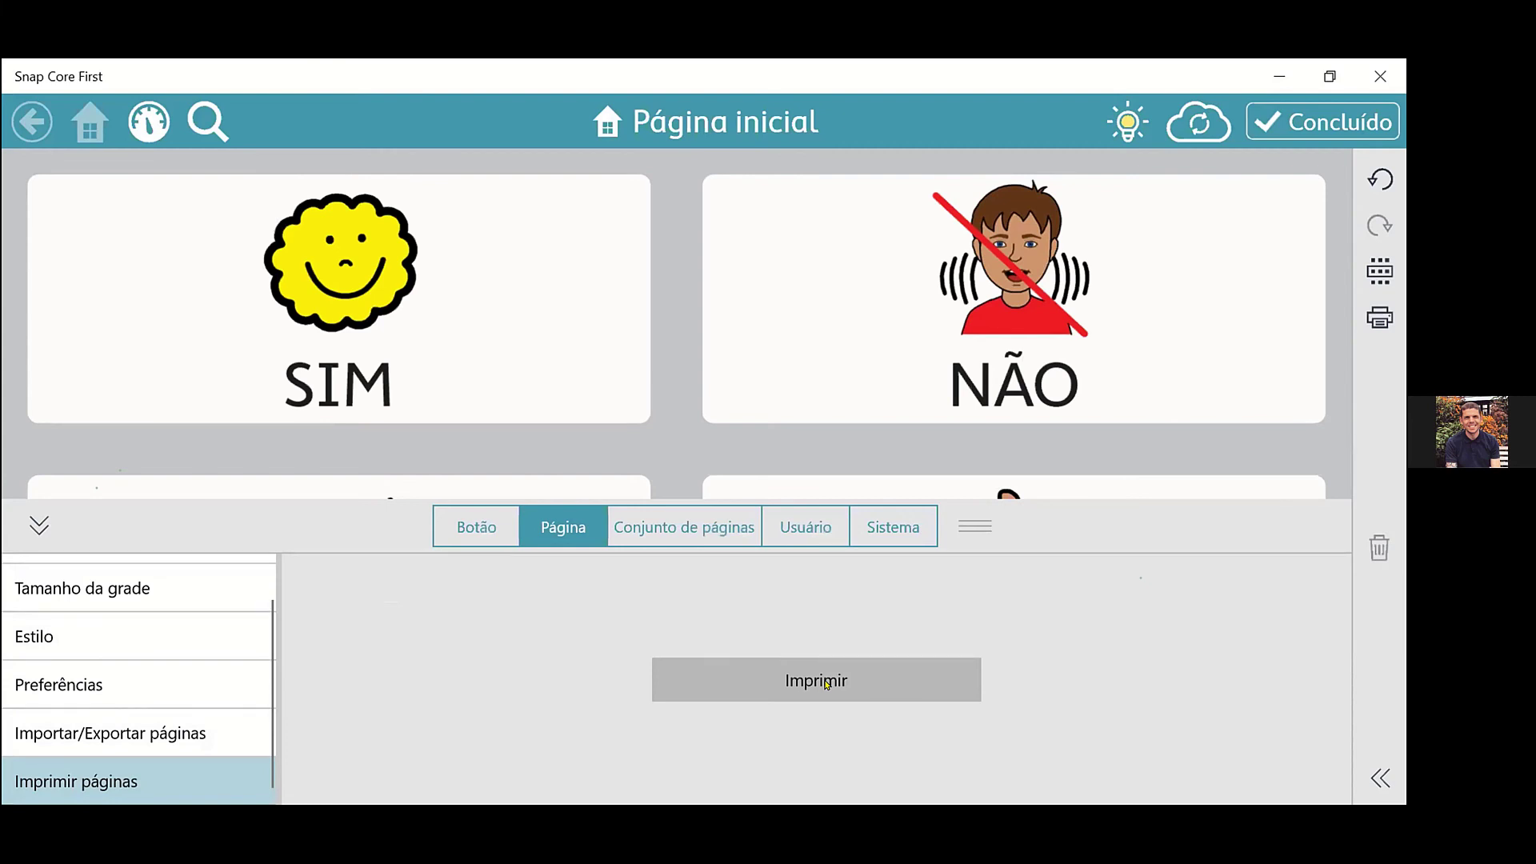
Step: Print Página inicial with Barra de mensagem, Barra de ferramentas and Visualização de links turned off
left_click(799, 681)
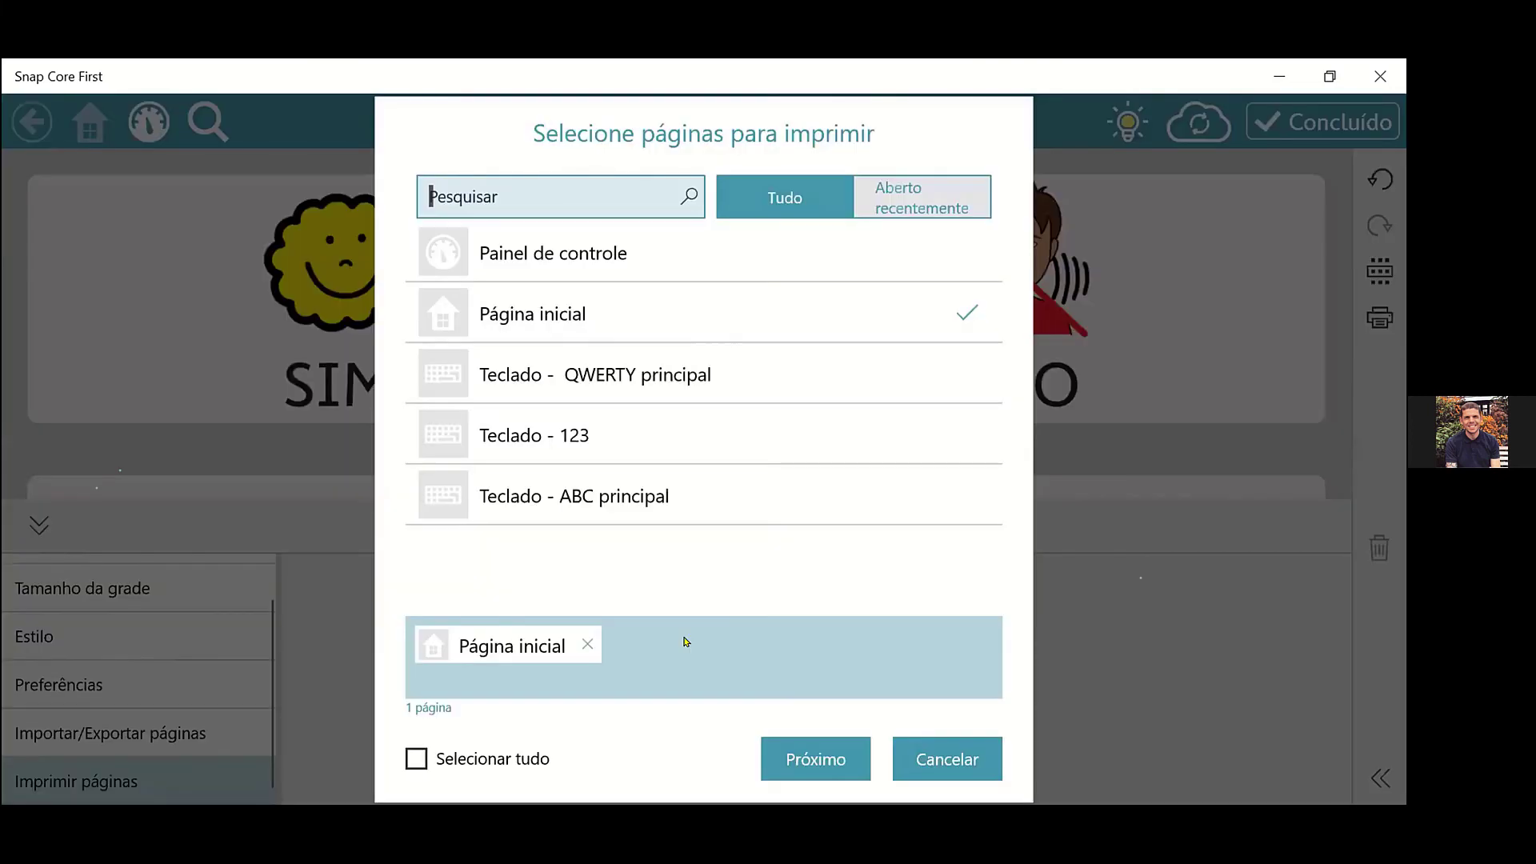
left_click(782, 759)
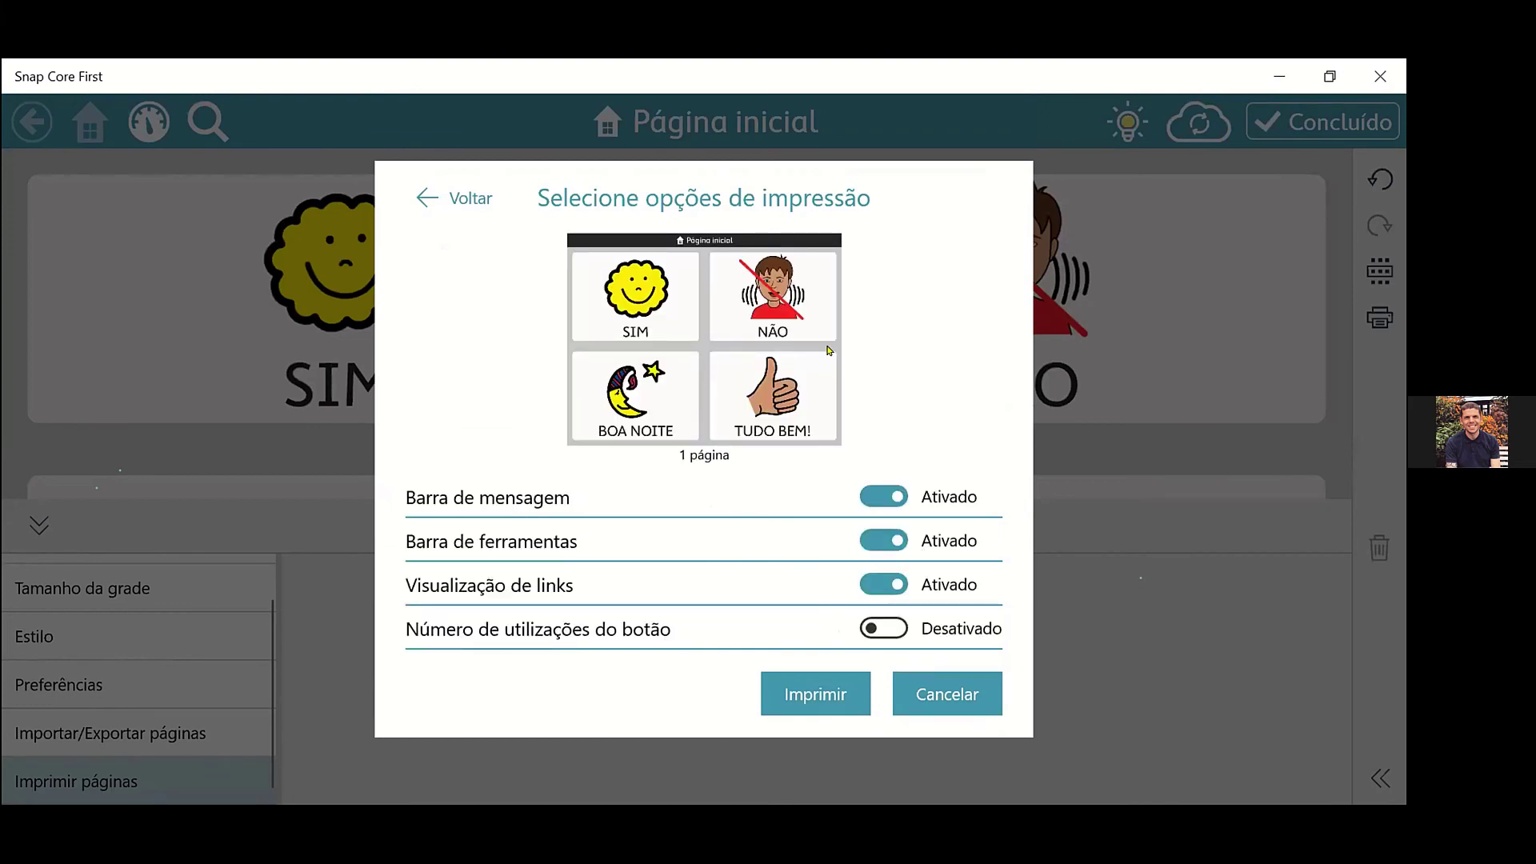
left_click(876, 497)
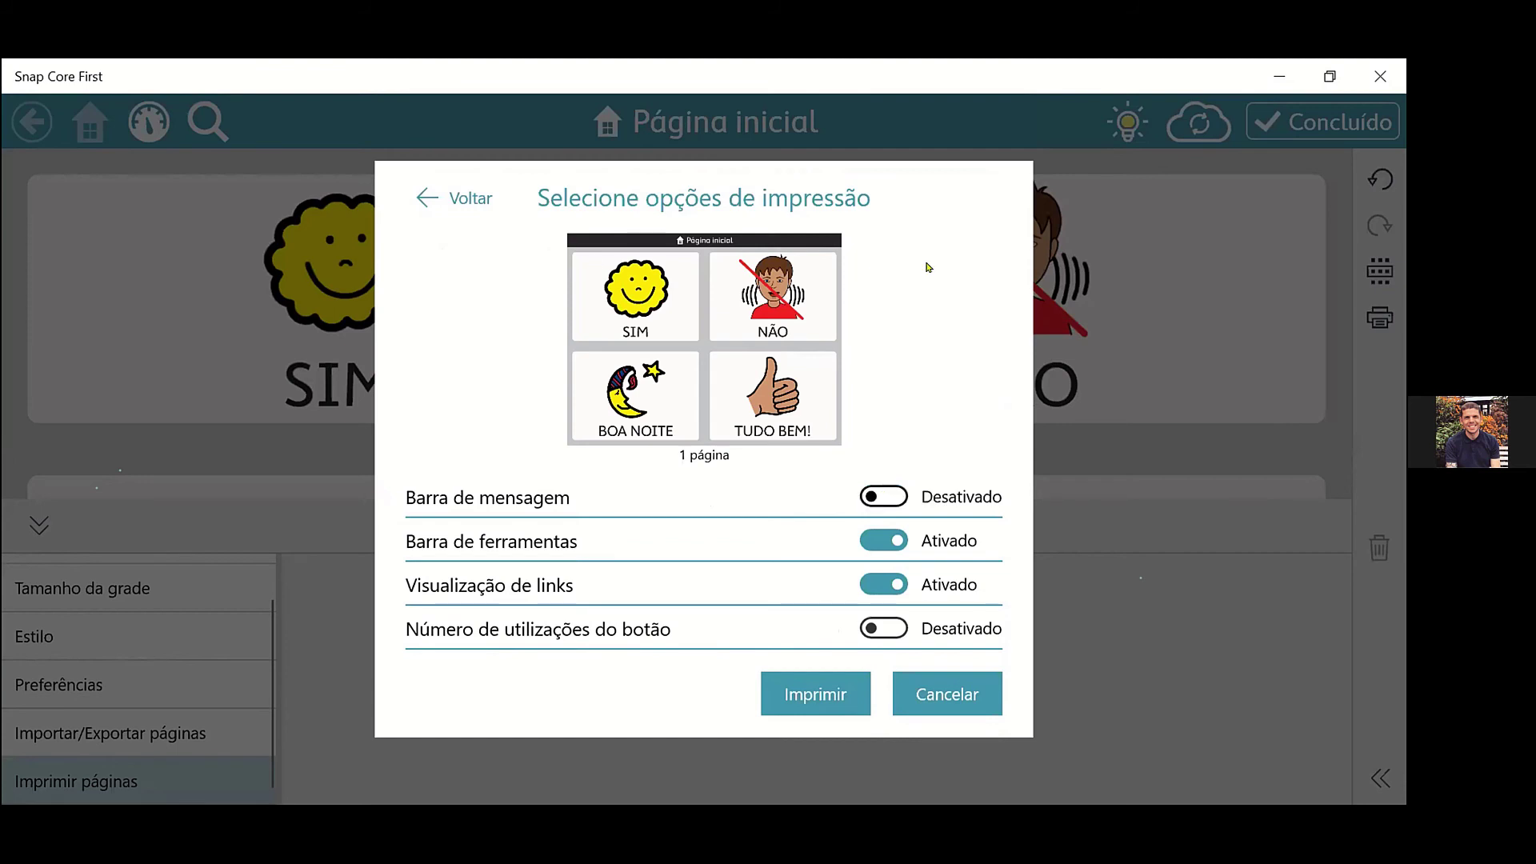
left_click(888, 540)
left_click(882, 579)
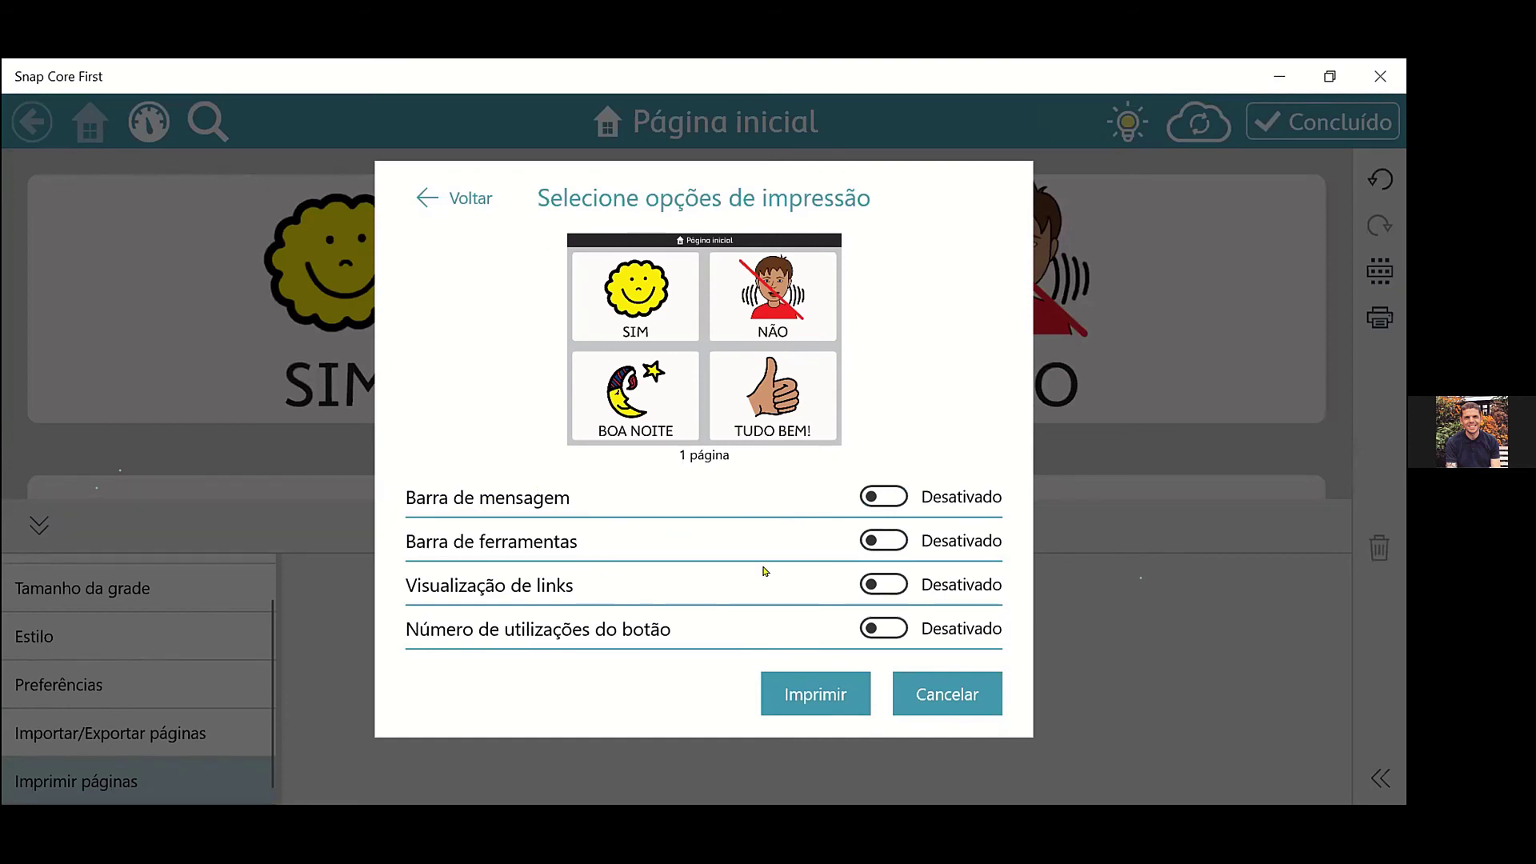
left_click(800, 687)
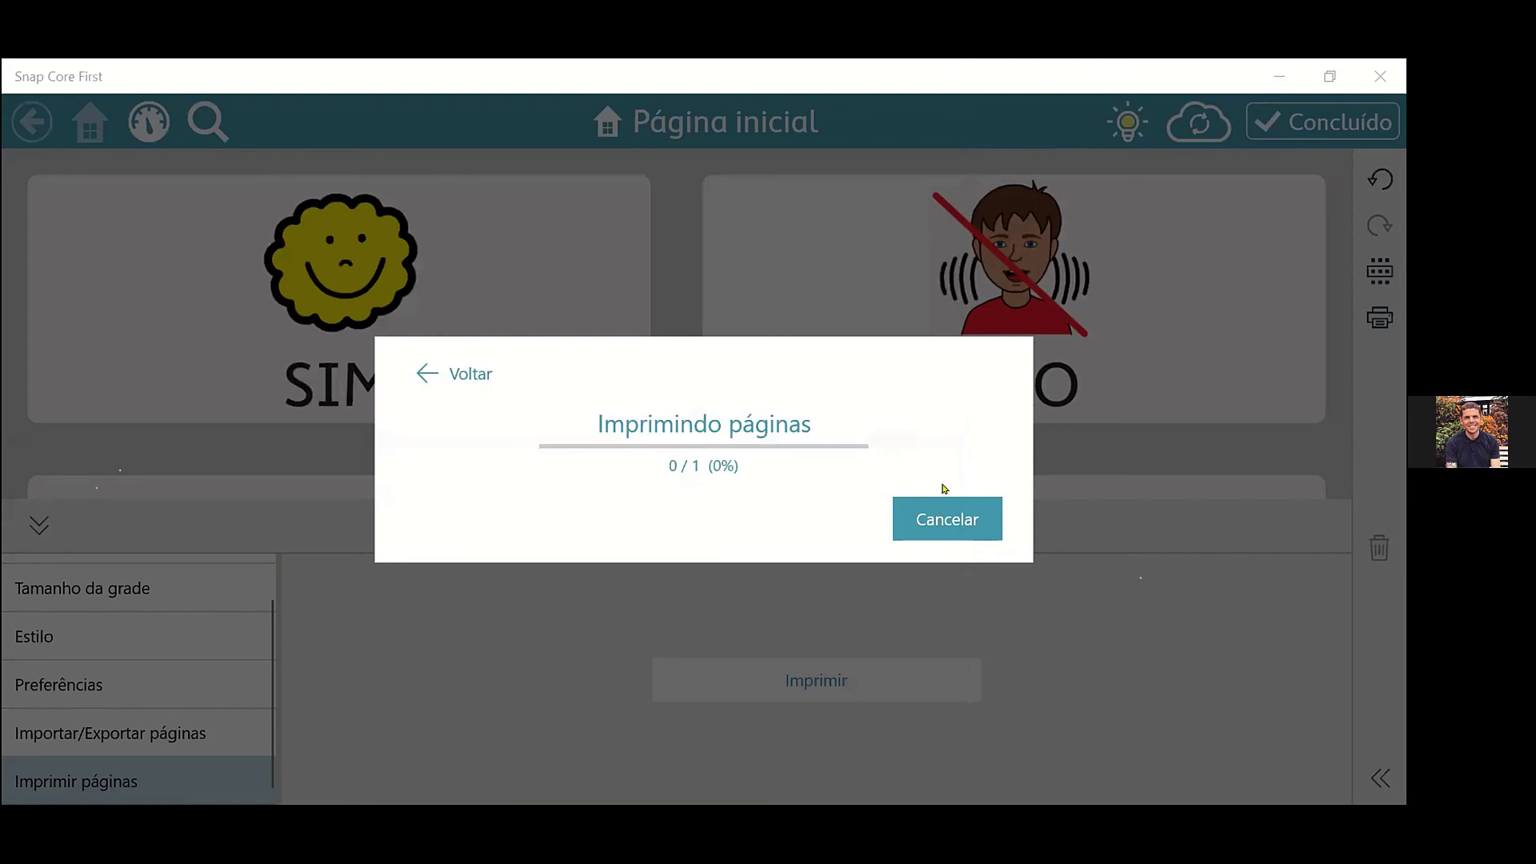
Step: Cancel the print options and finish editing to use the board
left_click(932, 521)
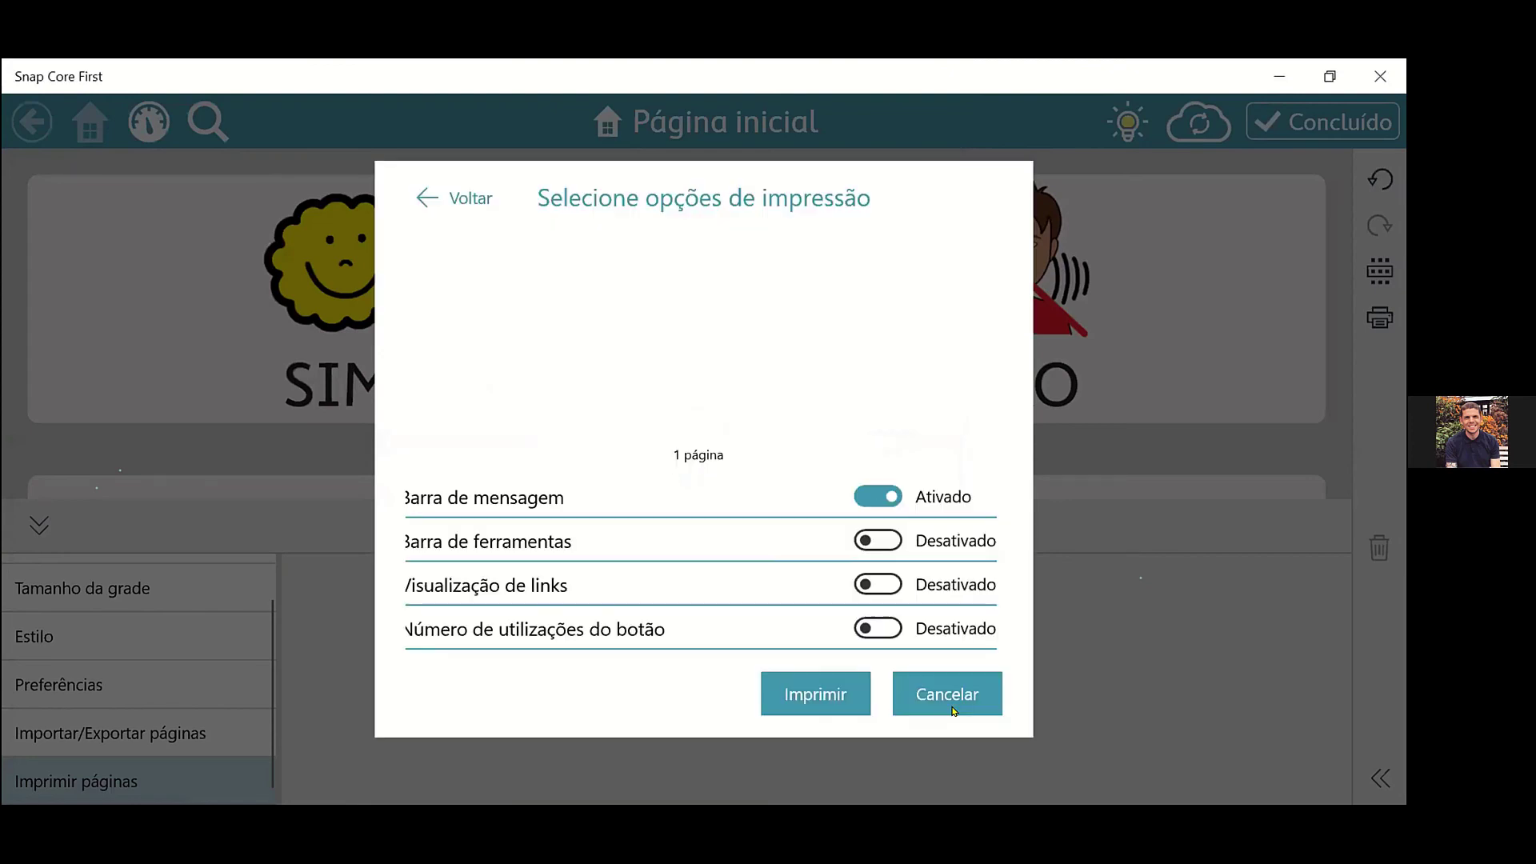
left_click(948, 710)
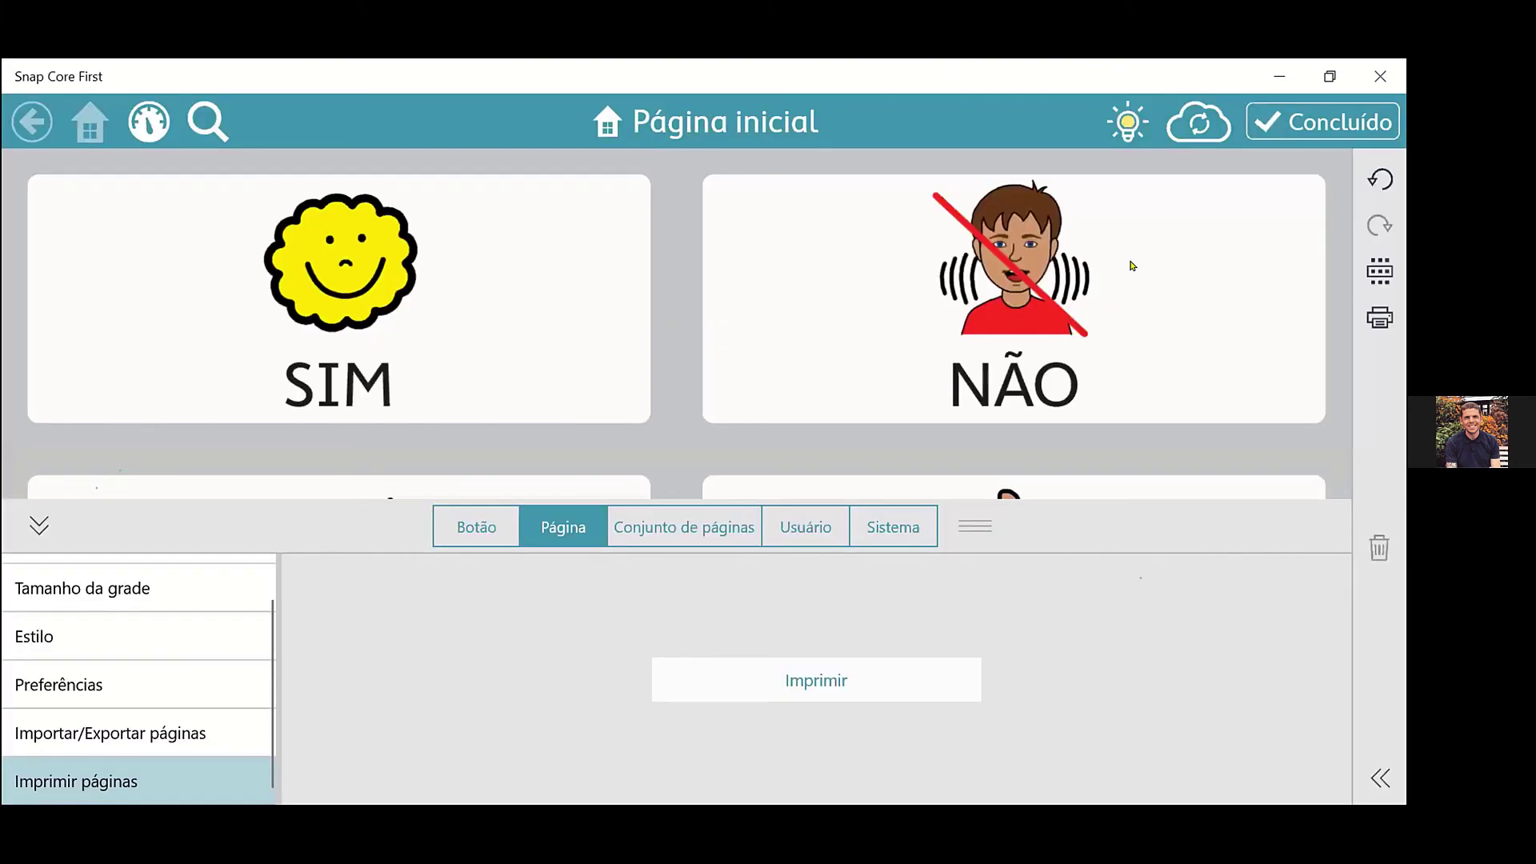
left_click(1321, 120)
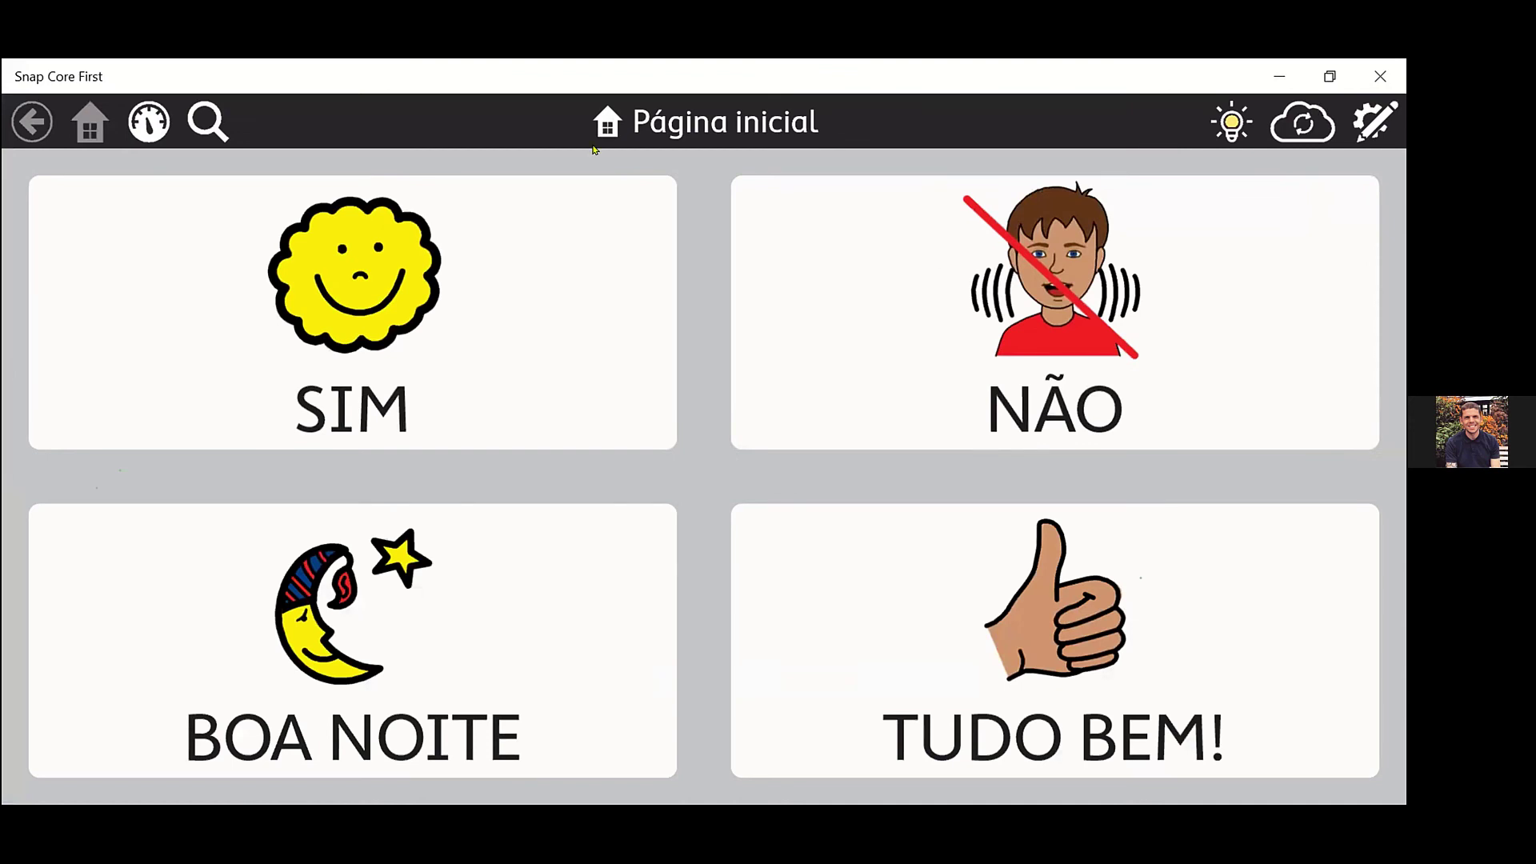
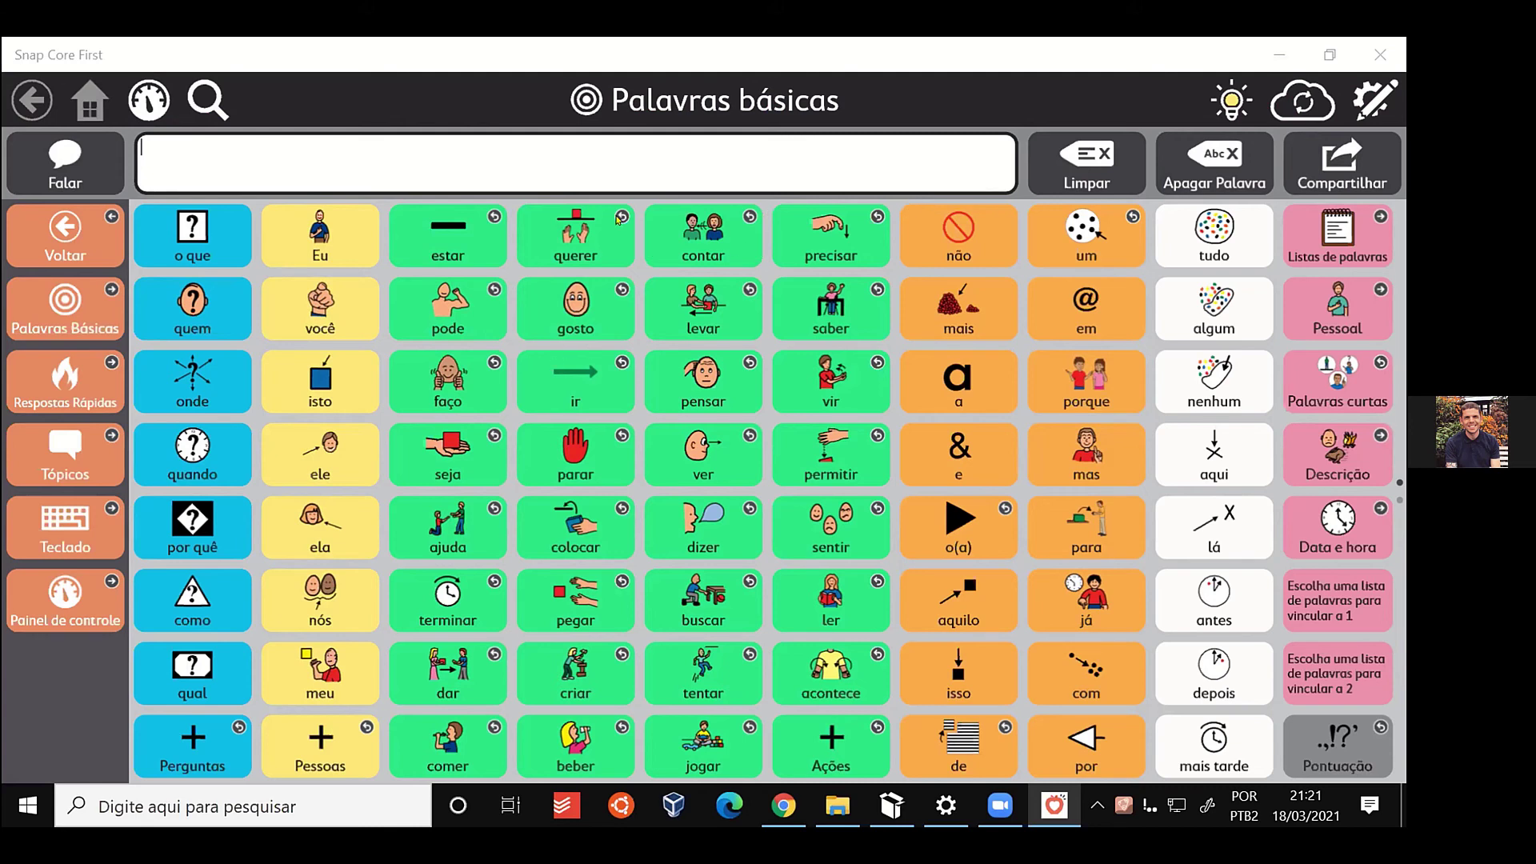
left_click(472, 231)
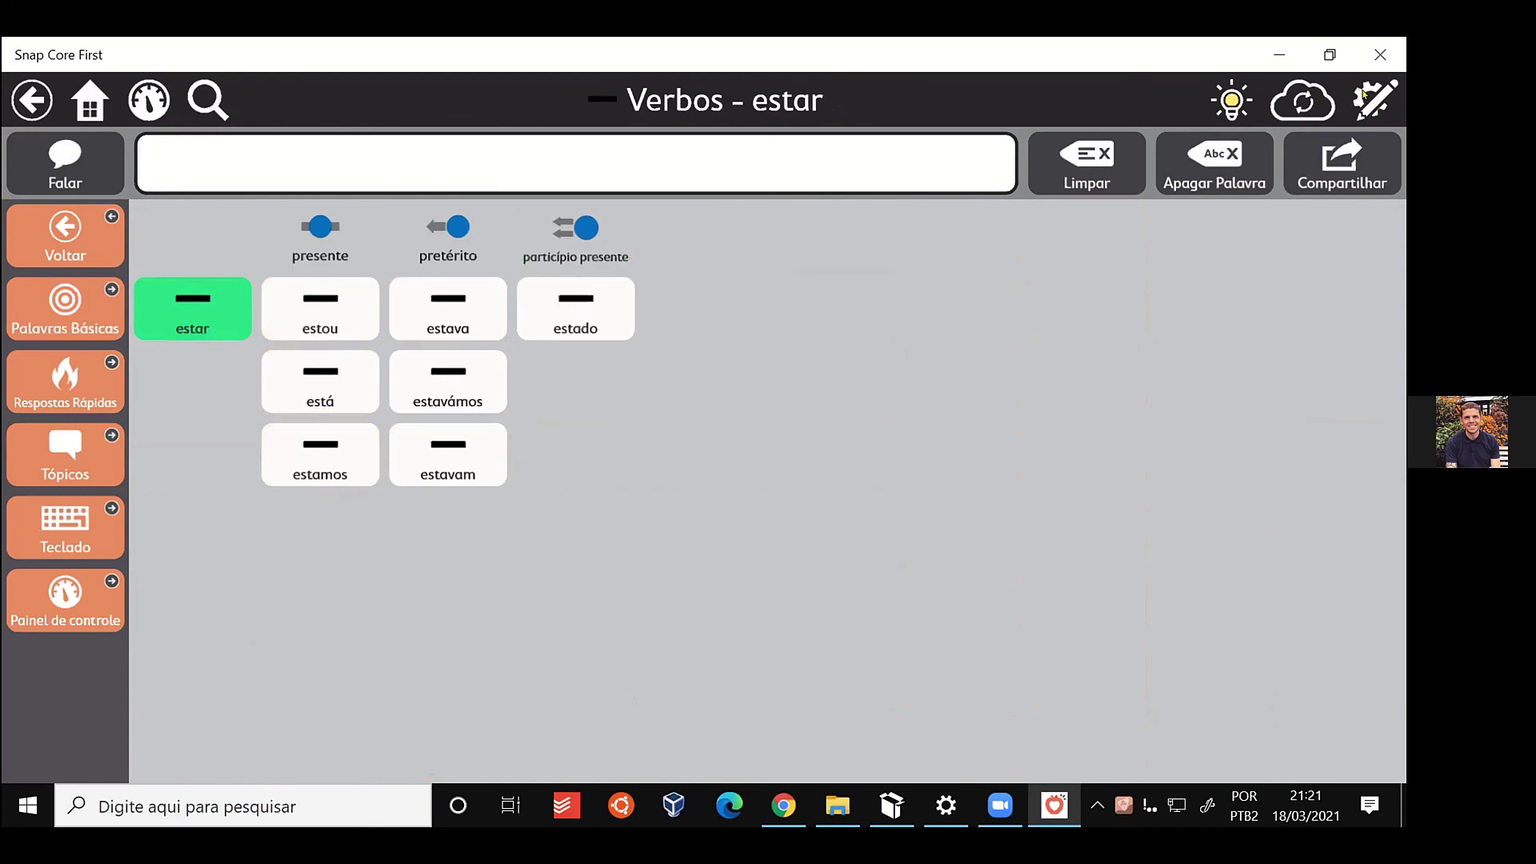
key("ctrl+e")
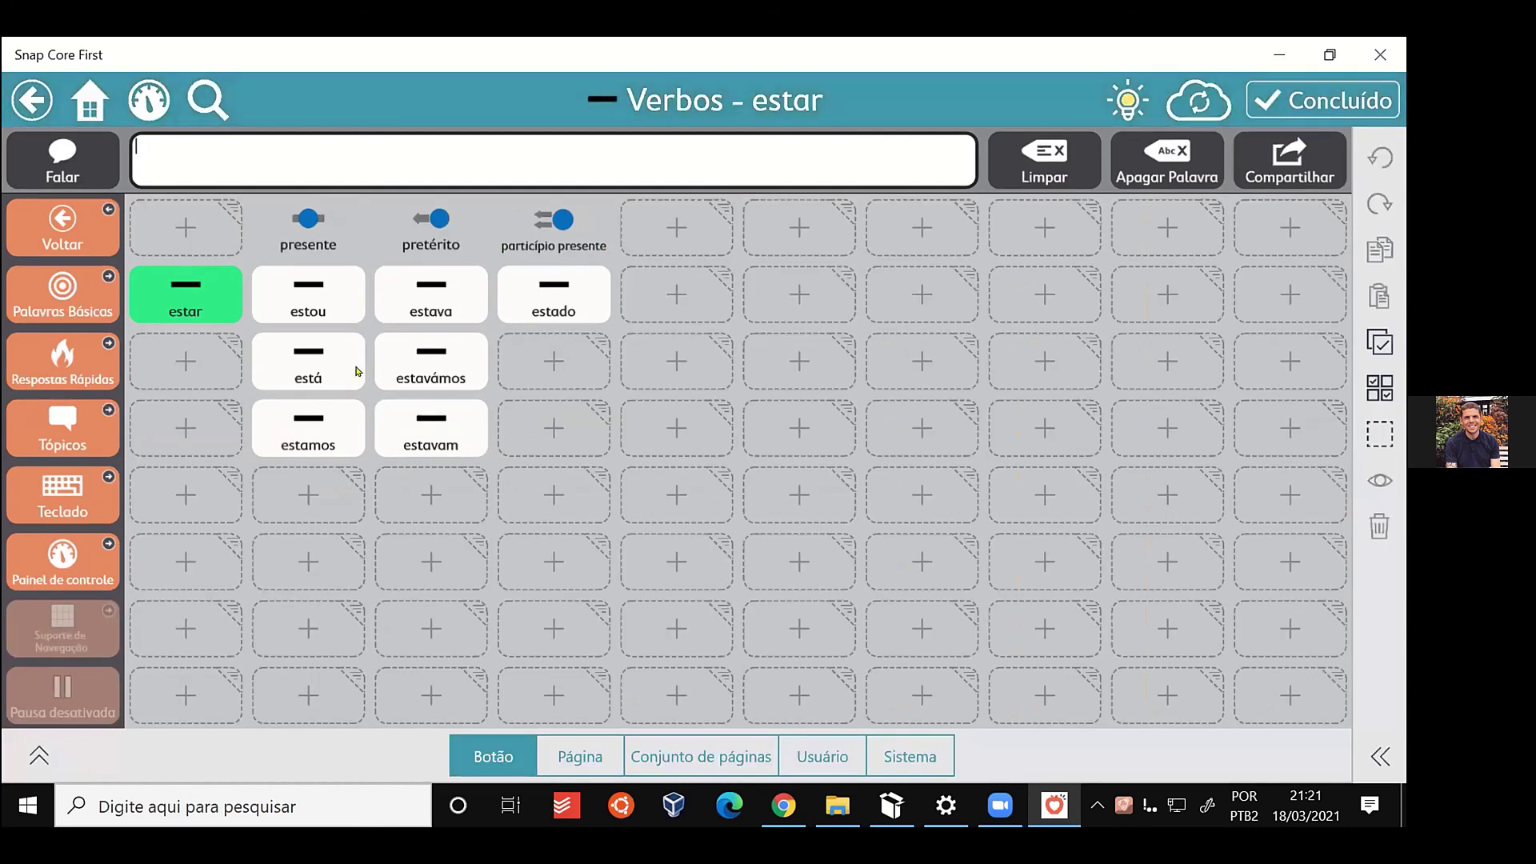
left_click(1304, 95)
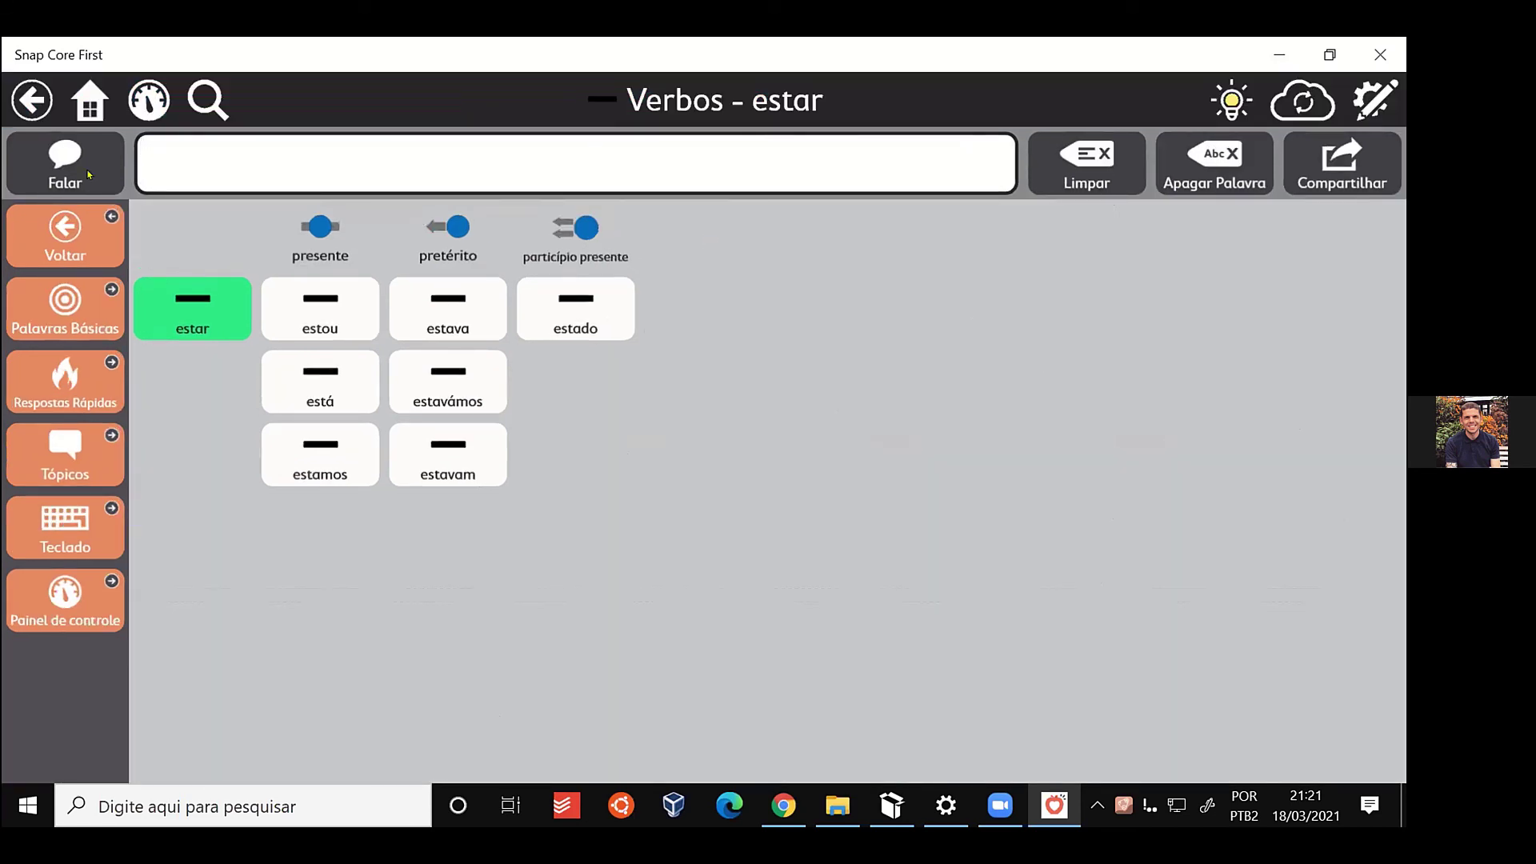
left_click(27, 84)
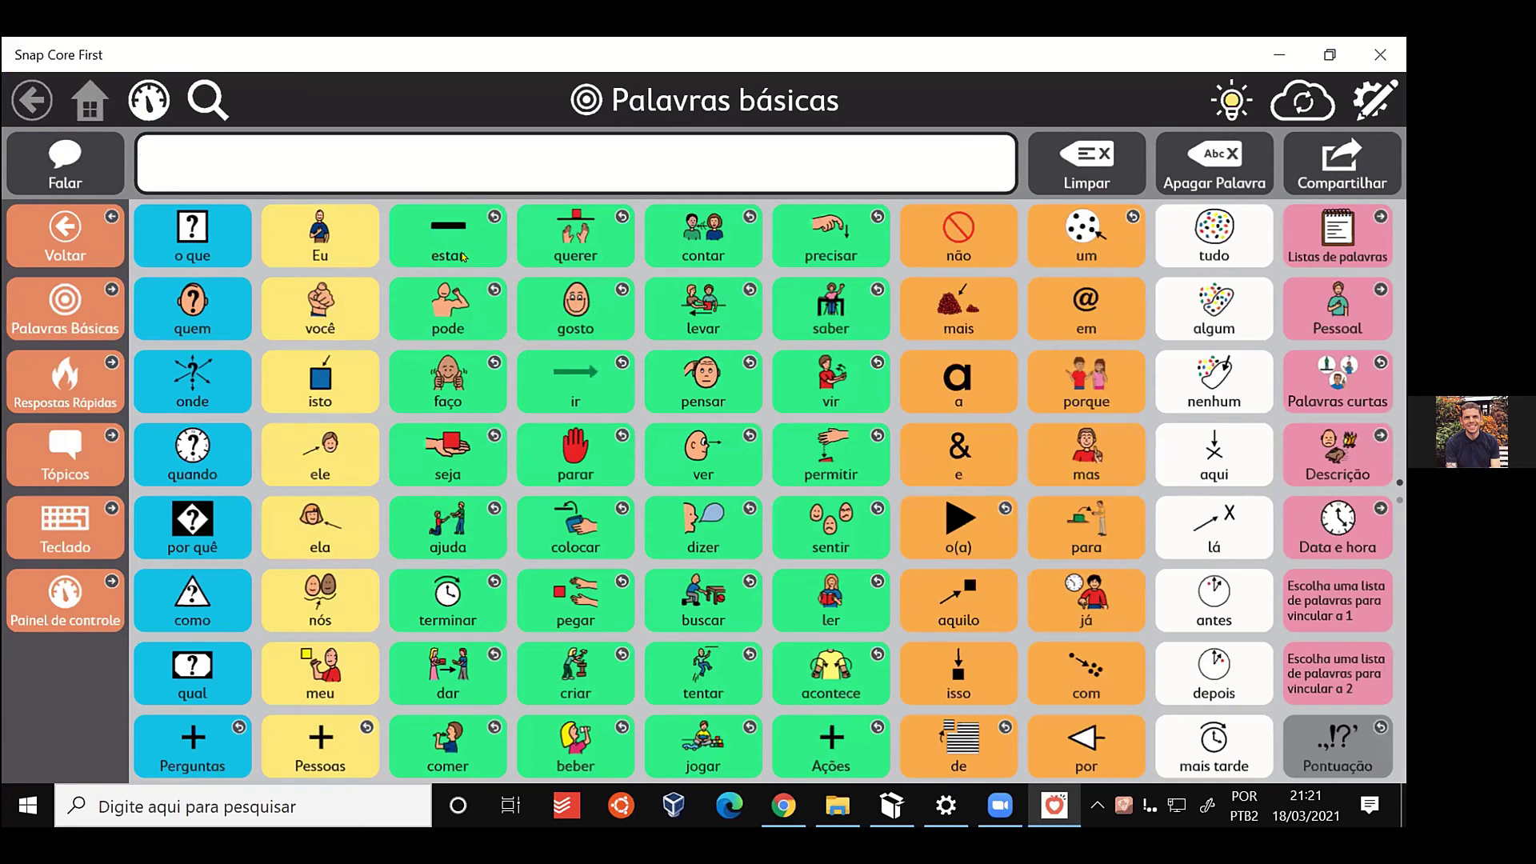
Step: In edit mode, delete the estar button's Link action to the Verbos - estar page
left_click(1378, 91)
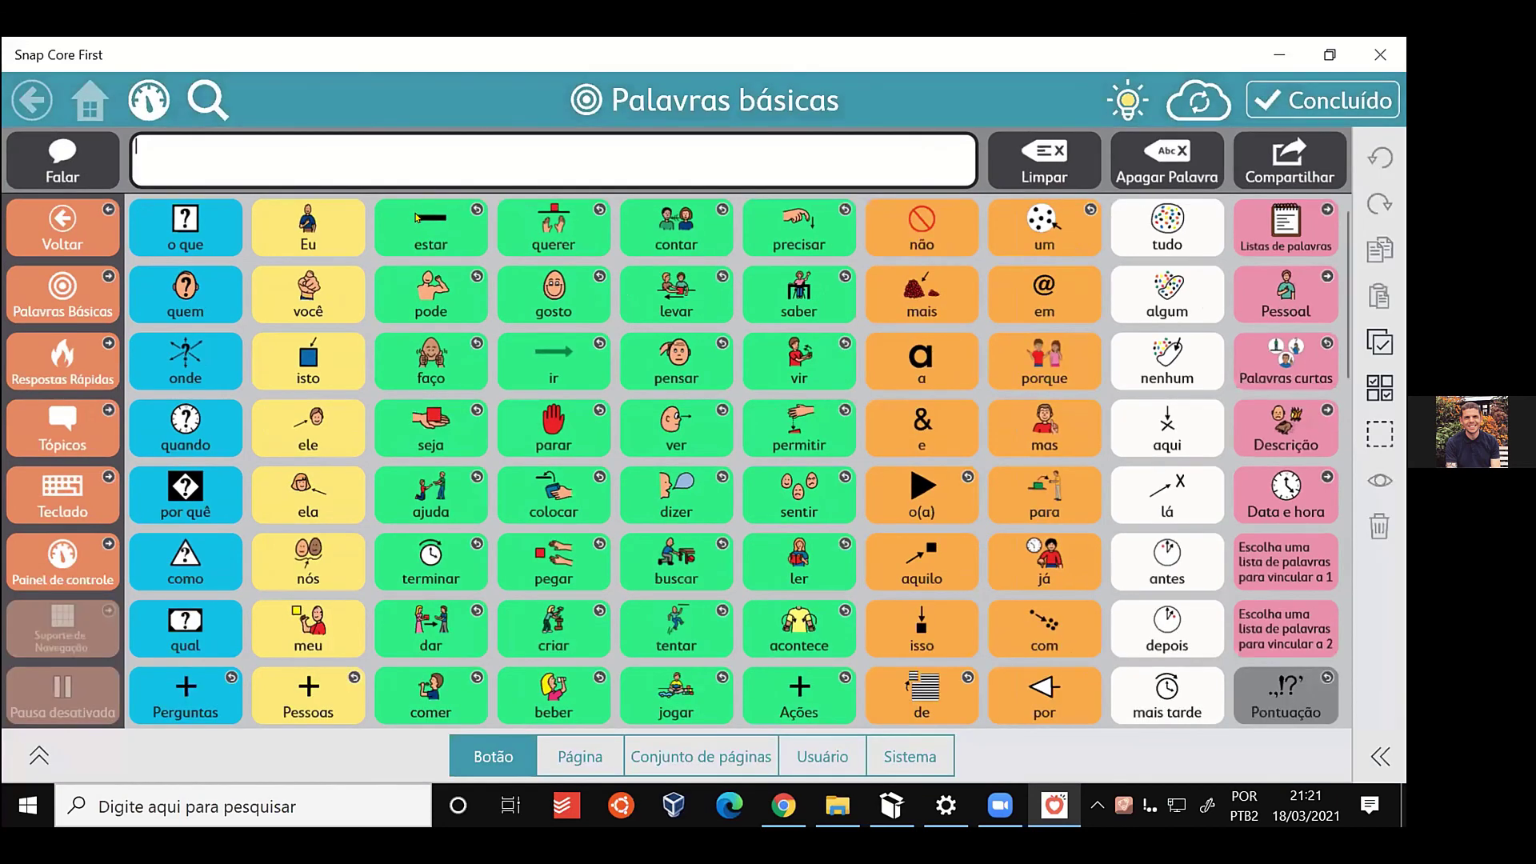
left_click(416, 216)
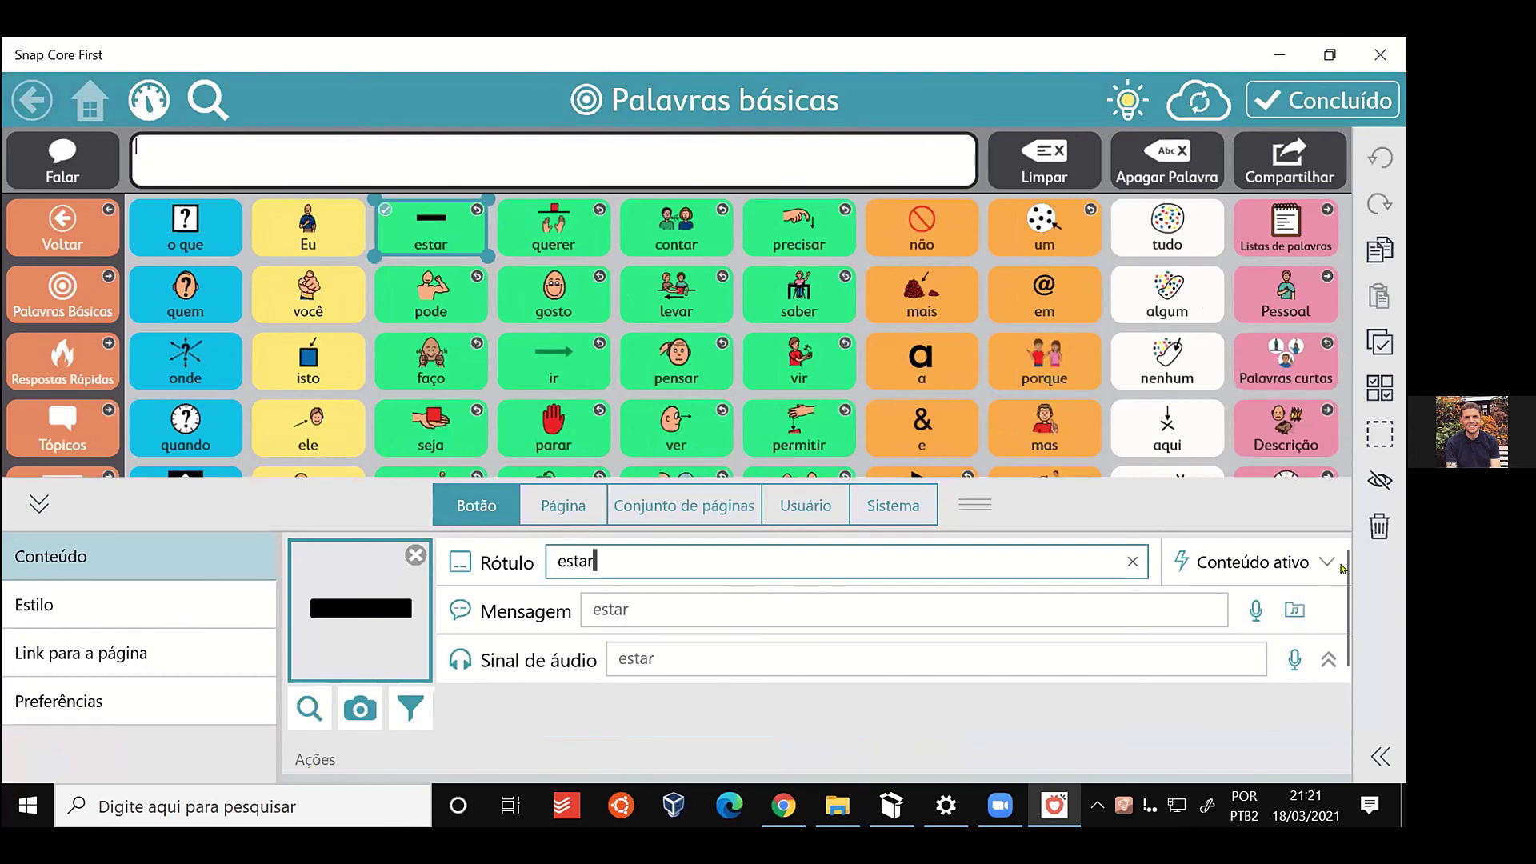
scroll(1351, 612, "down", 2)
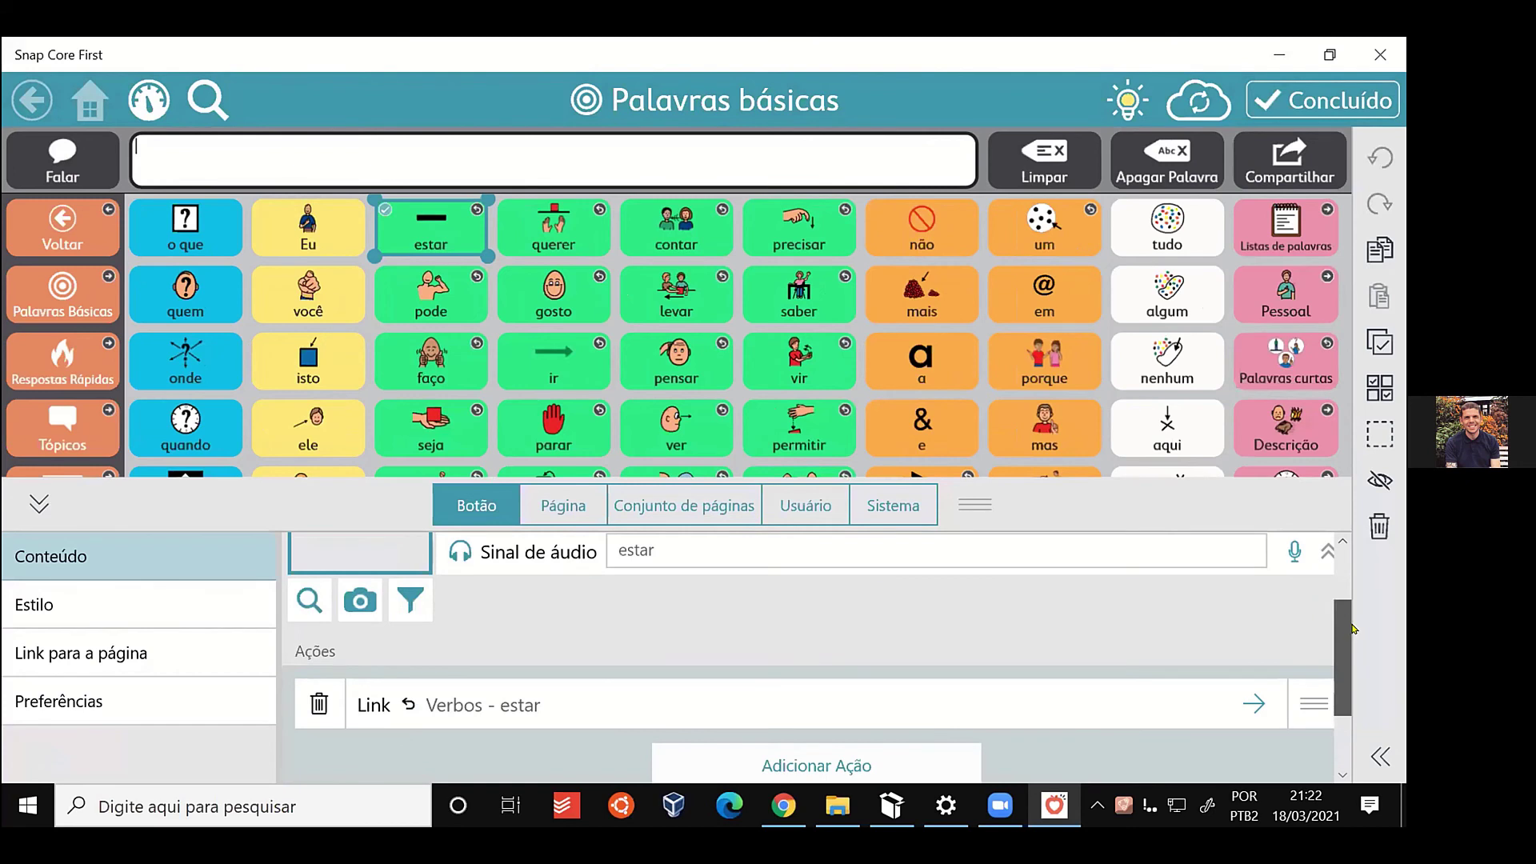
scroll(595, 757, "down", 1)
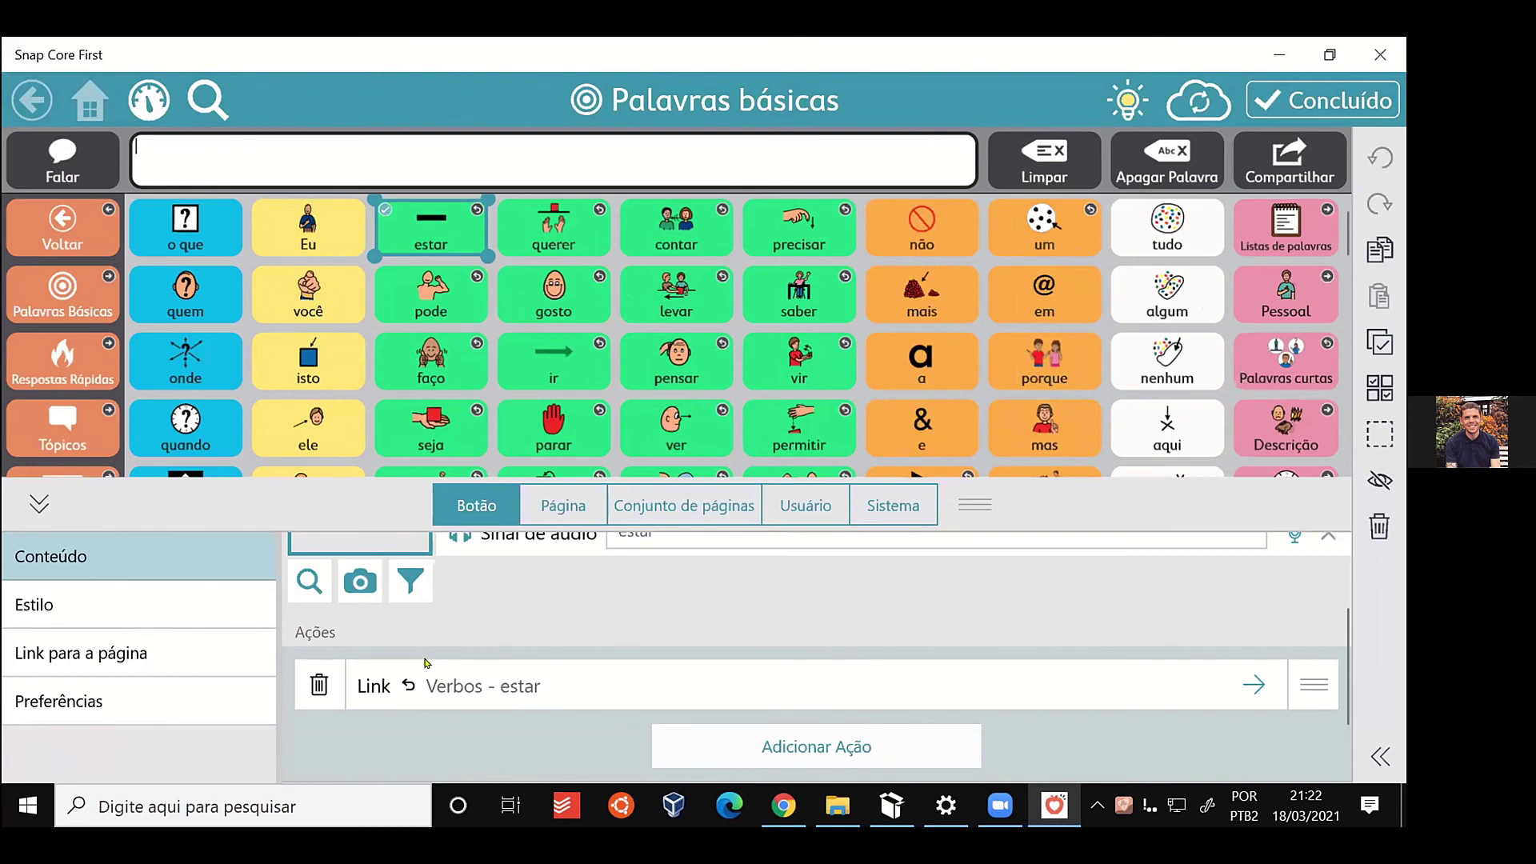
left_click(316, 682)
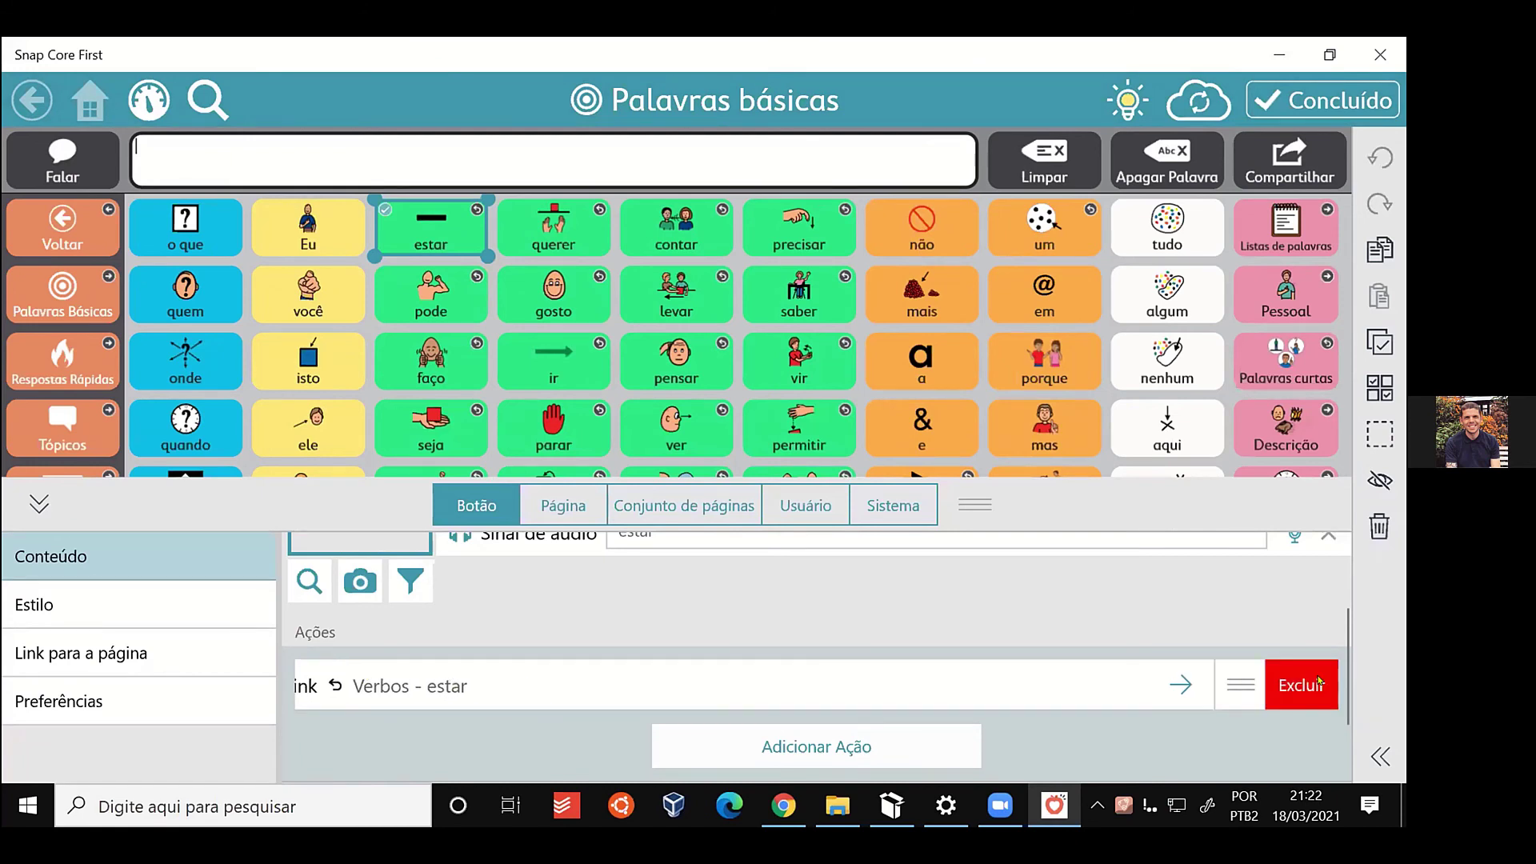
left_click(1318, 681)
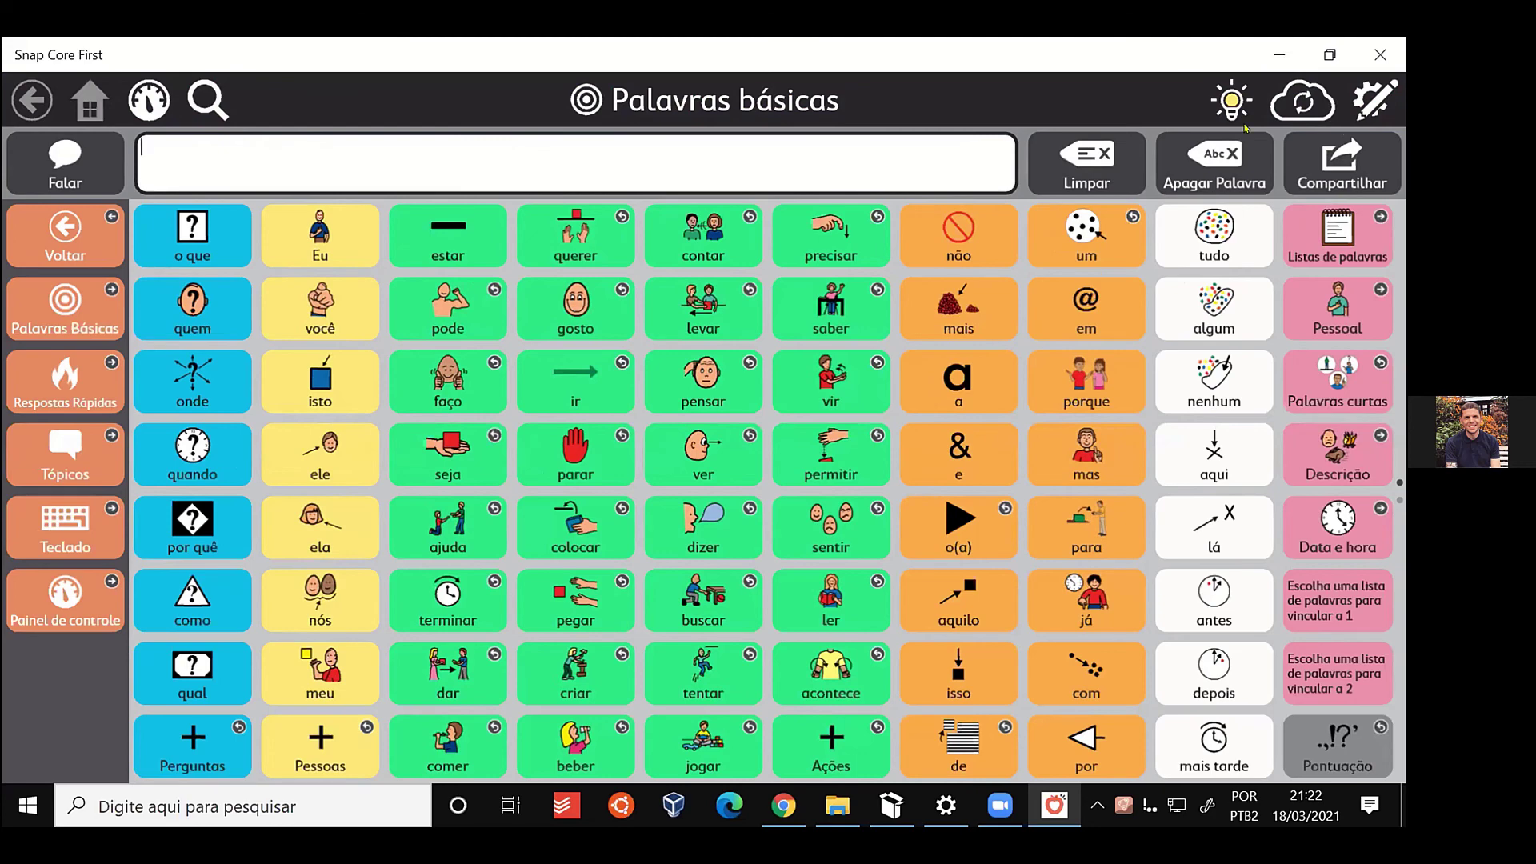
Step: Give estar a Falar ou inserir uma mensagem action and test that it speaks 'Estar'
left_click(439, 216)
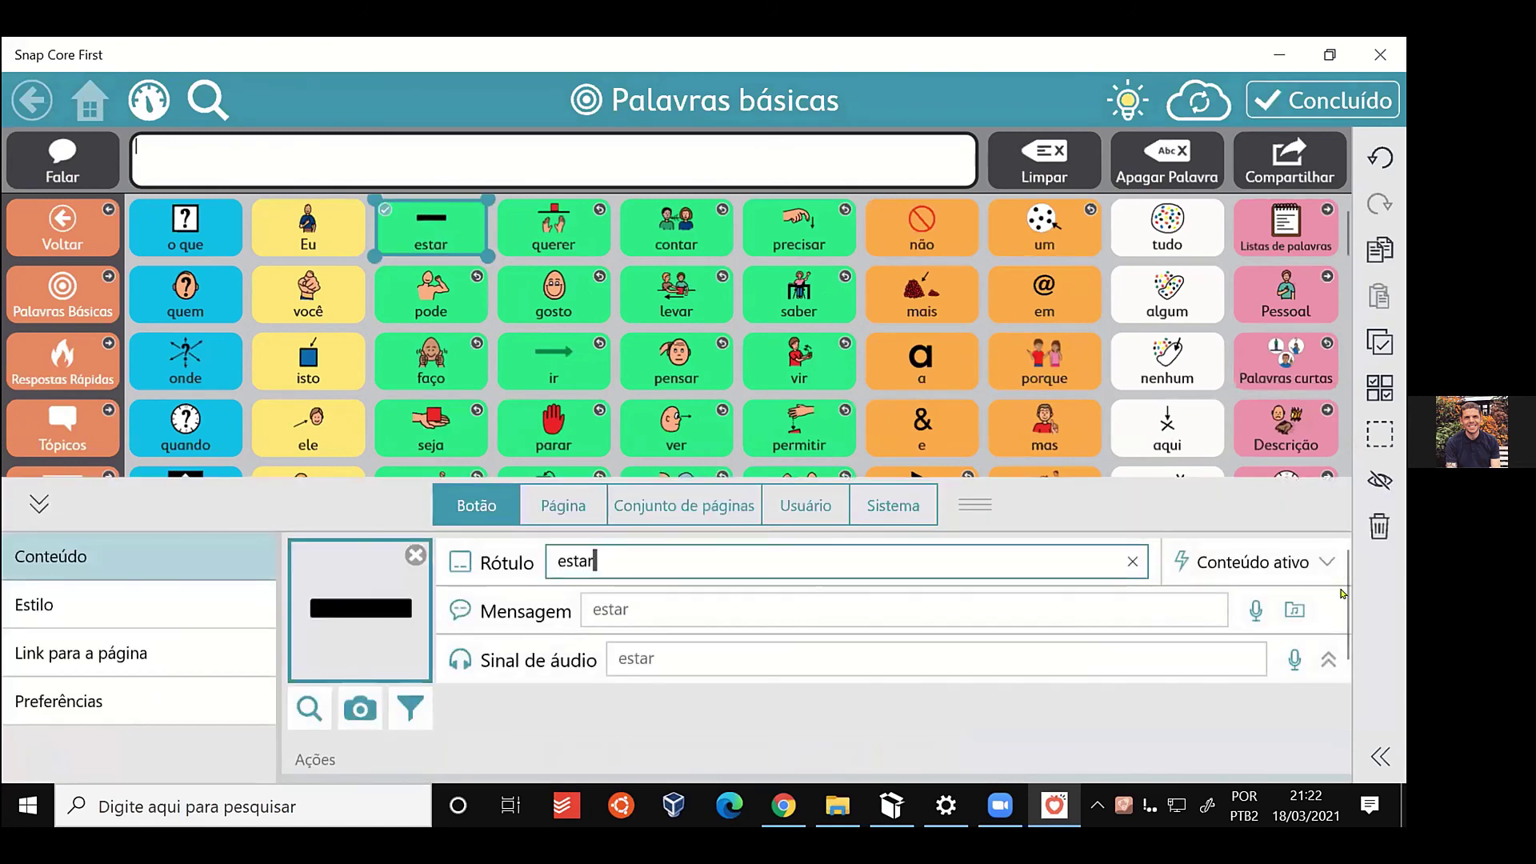
scroll(1313, 625, "down", 3)
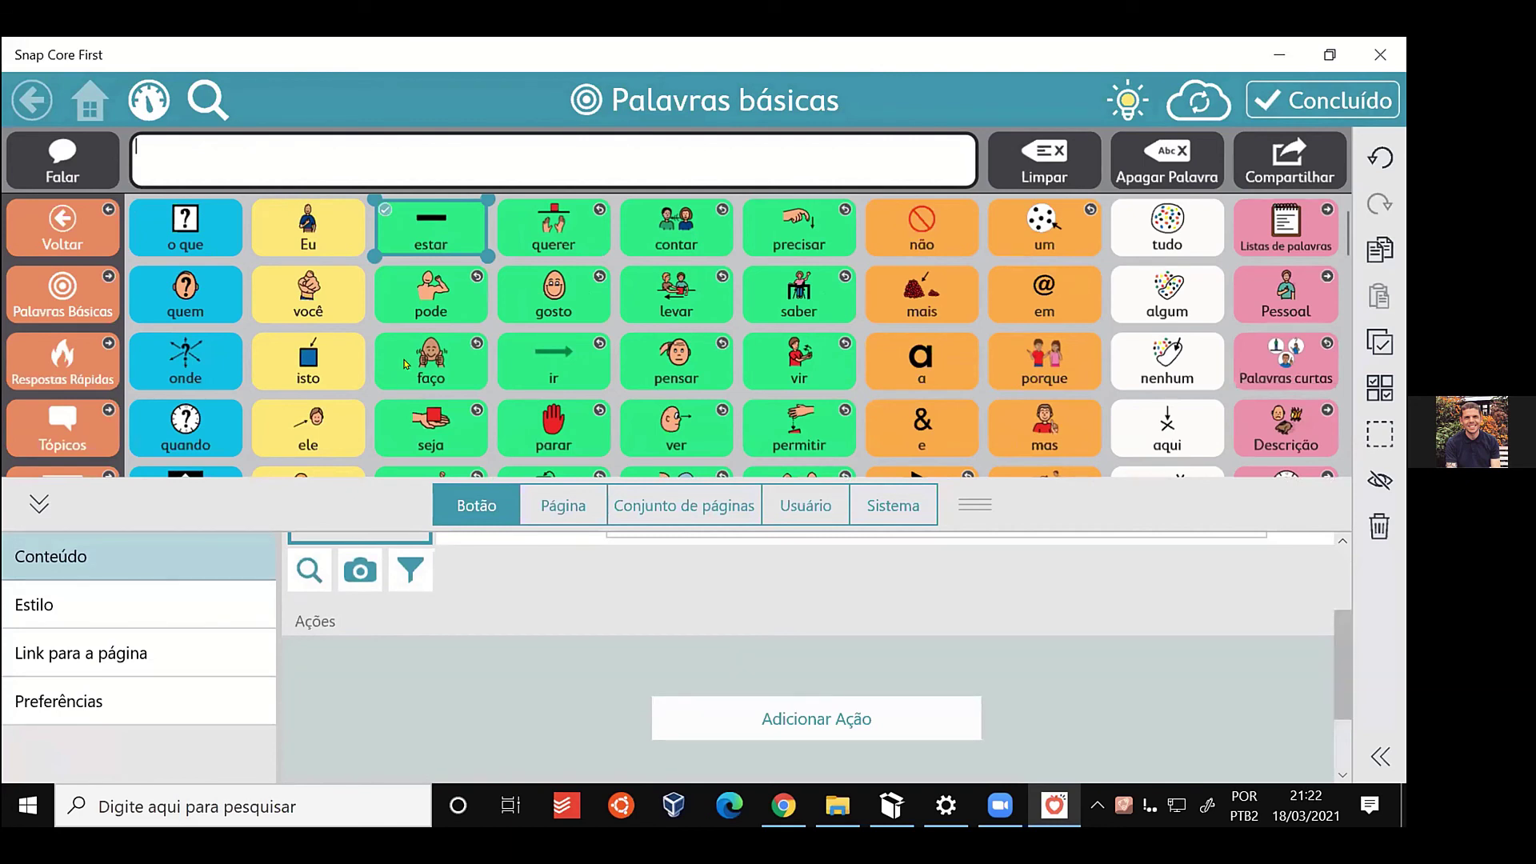
left_click(920, 714)
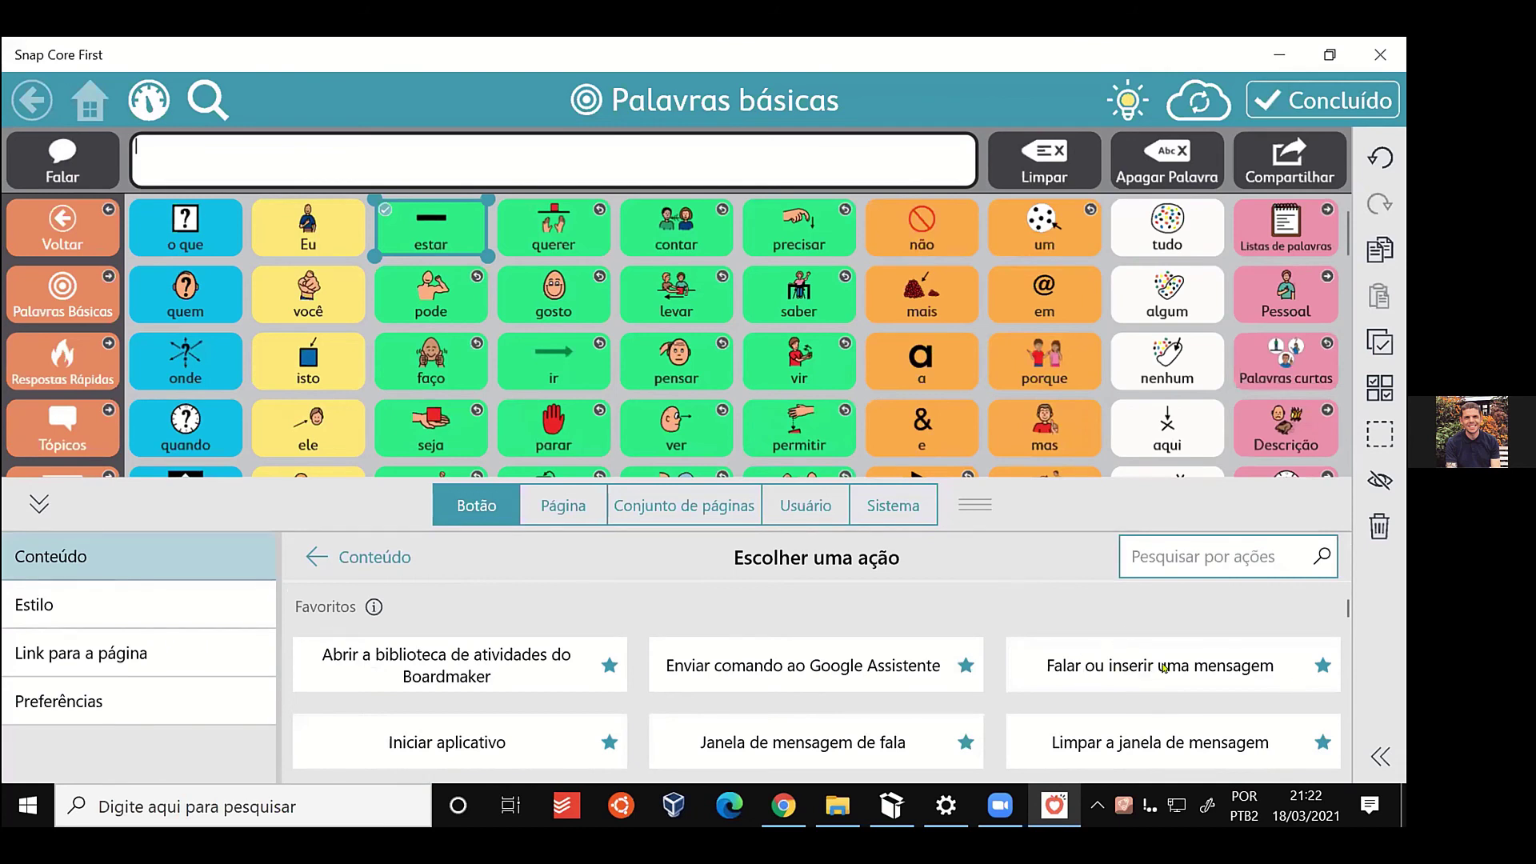
left_click(1185, 675)
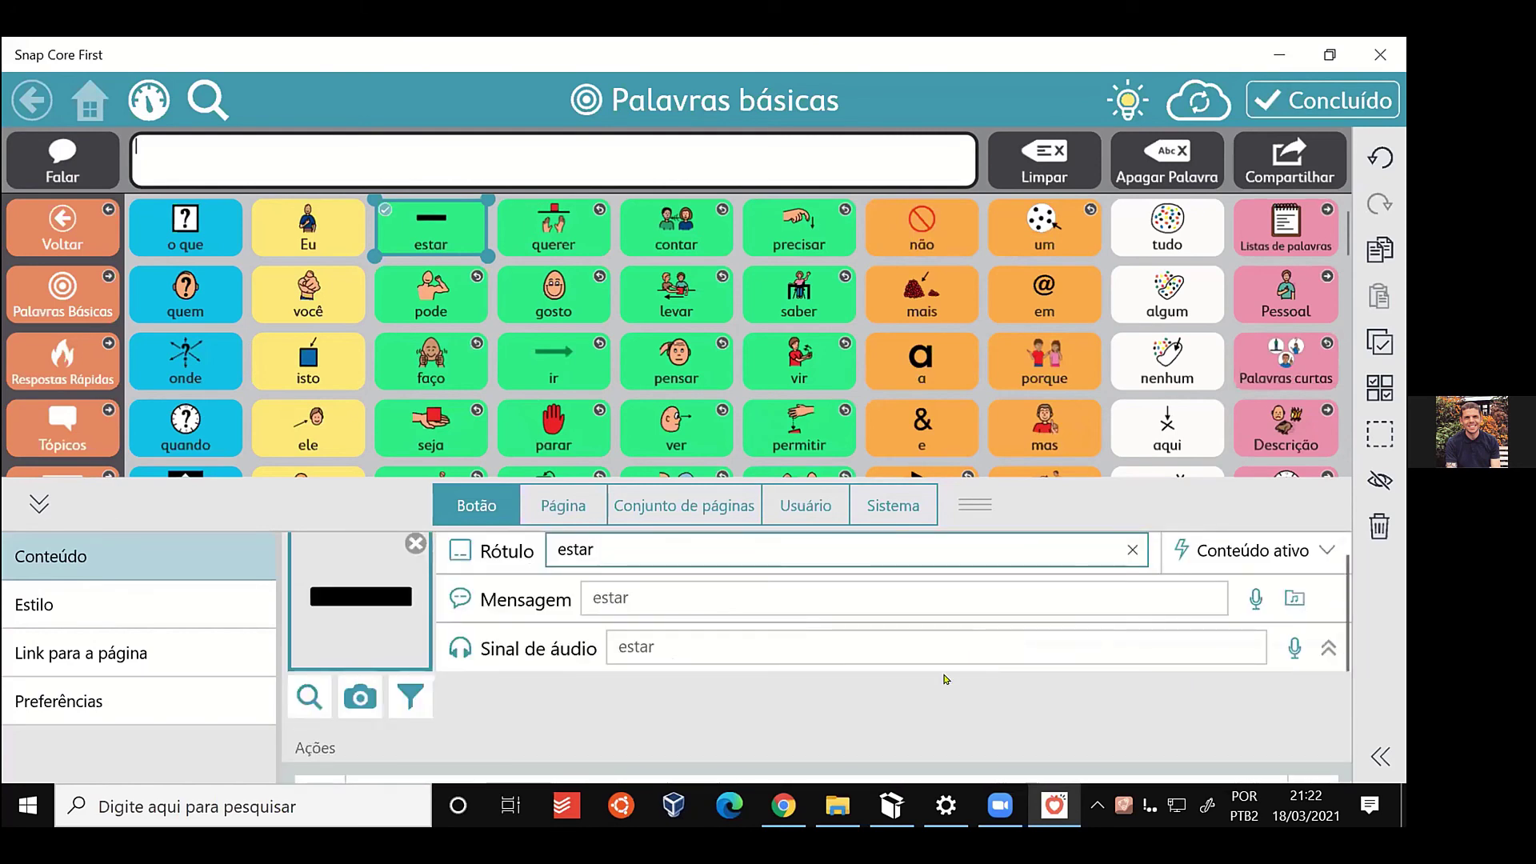
scroll(1188, 690, "down", 2)
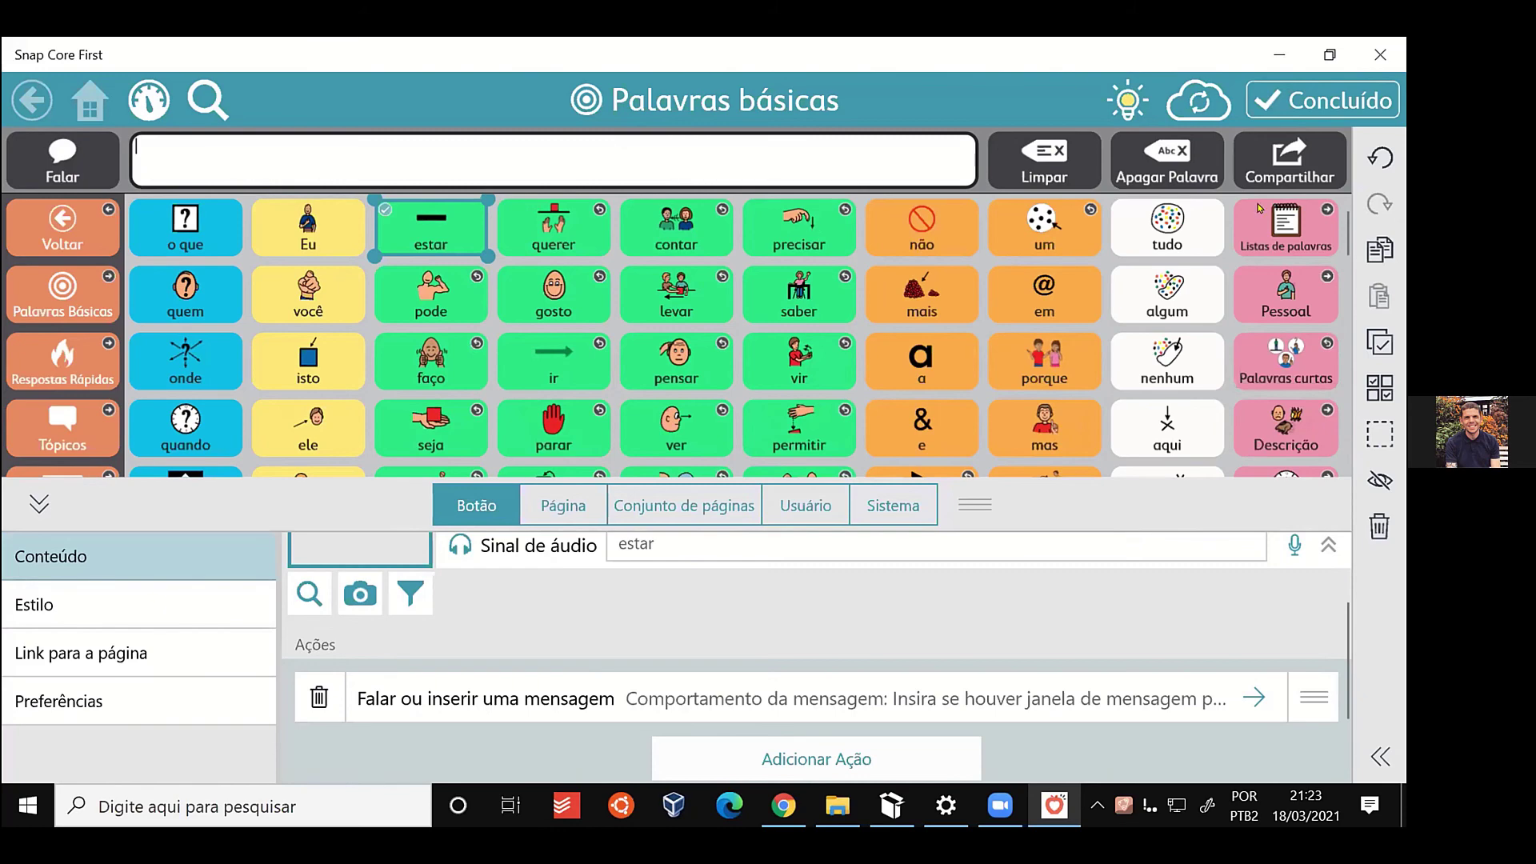
left_click(461, 240)
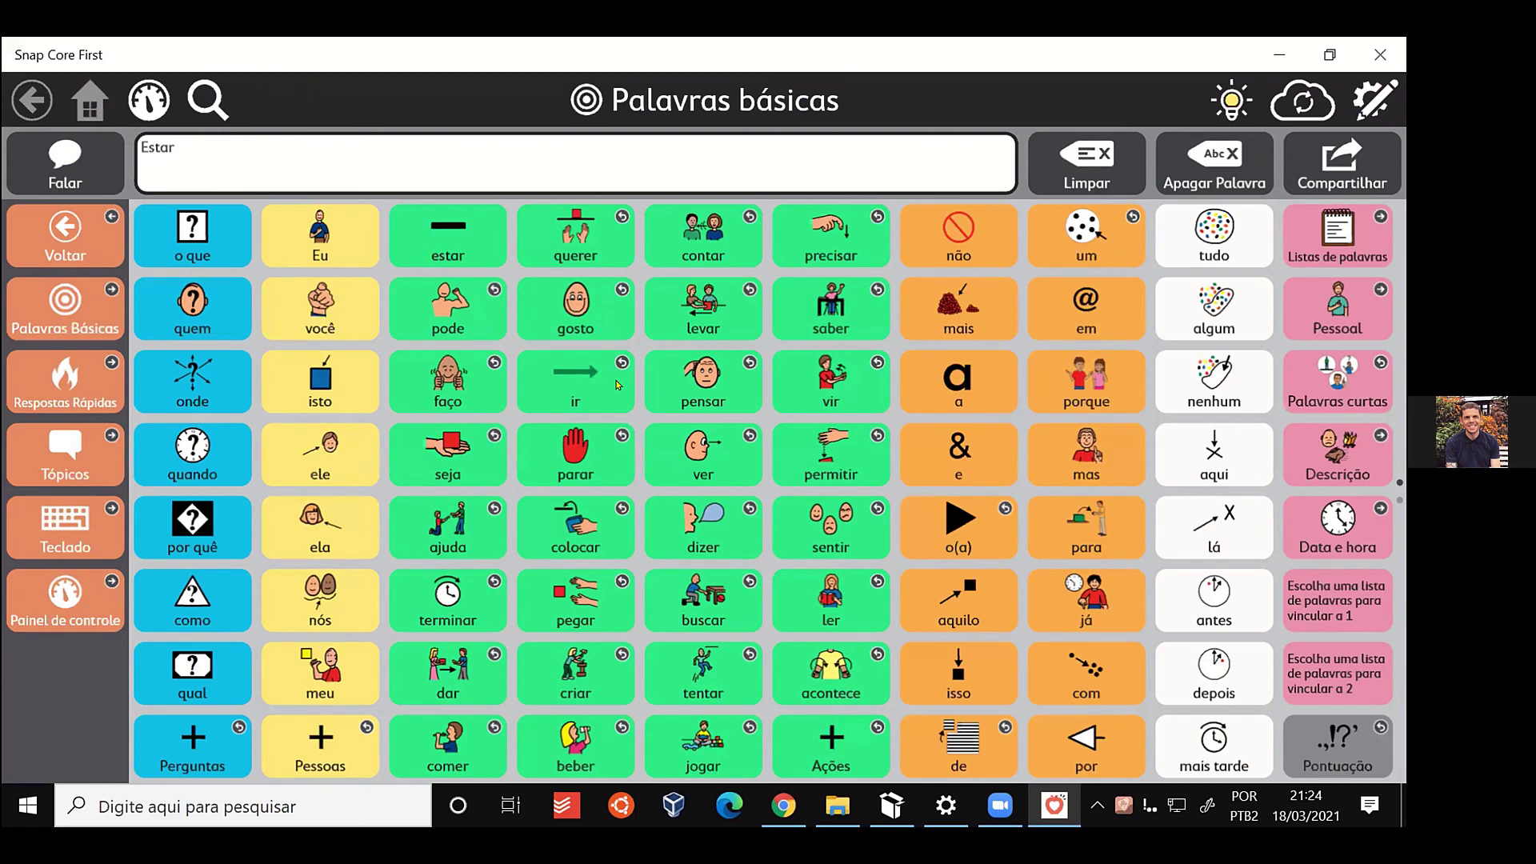
Step: Bring Chrome forward and switch to the Aula 1 Treinamento Básico presentation tab
left_click(784, 803)
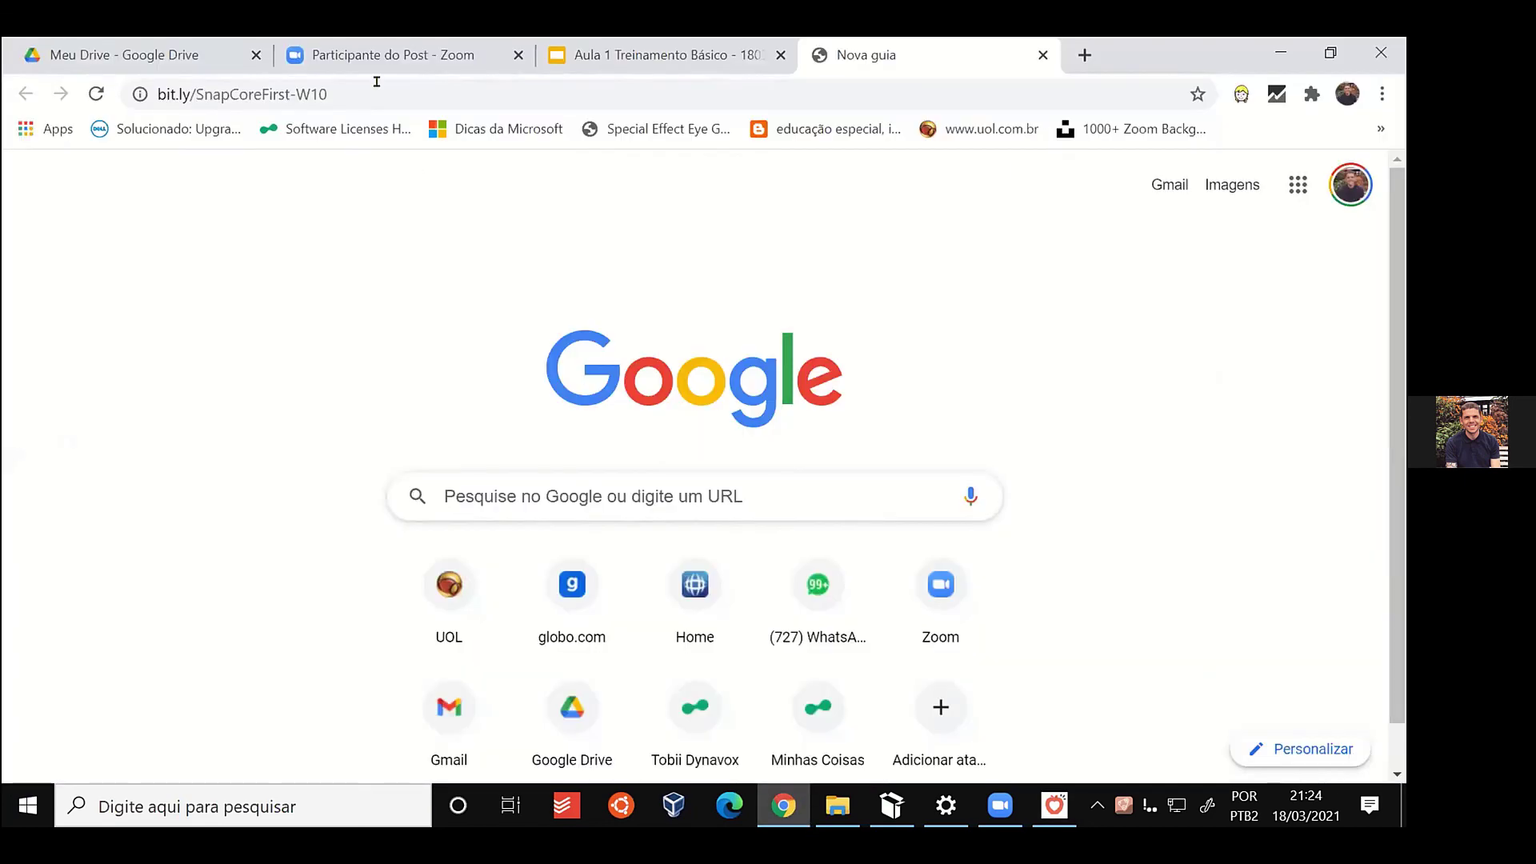
left_click(376, 89)
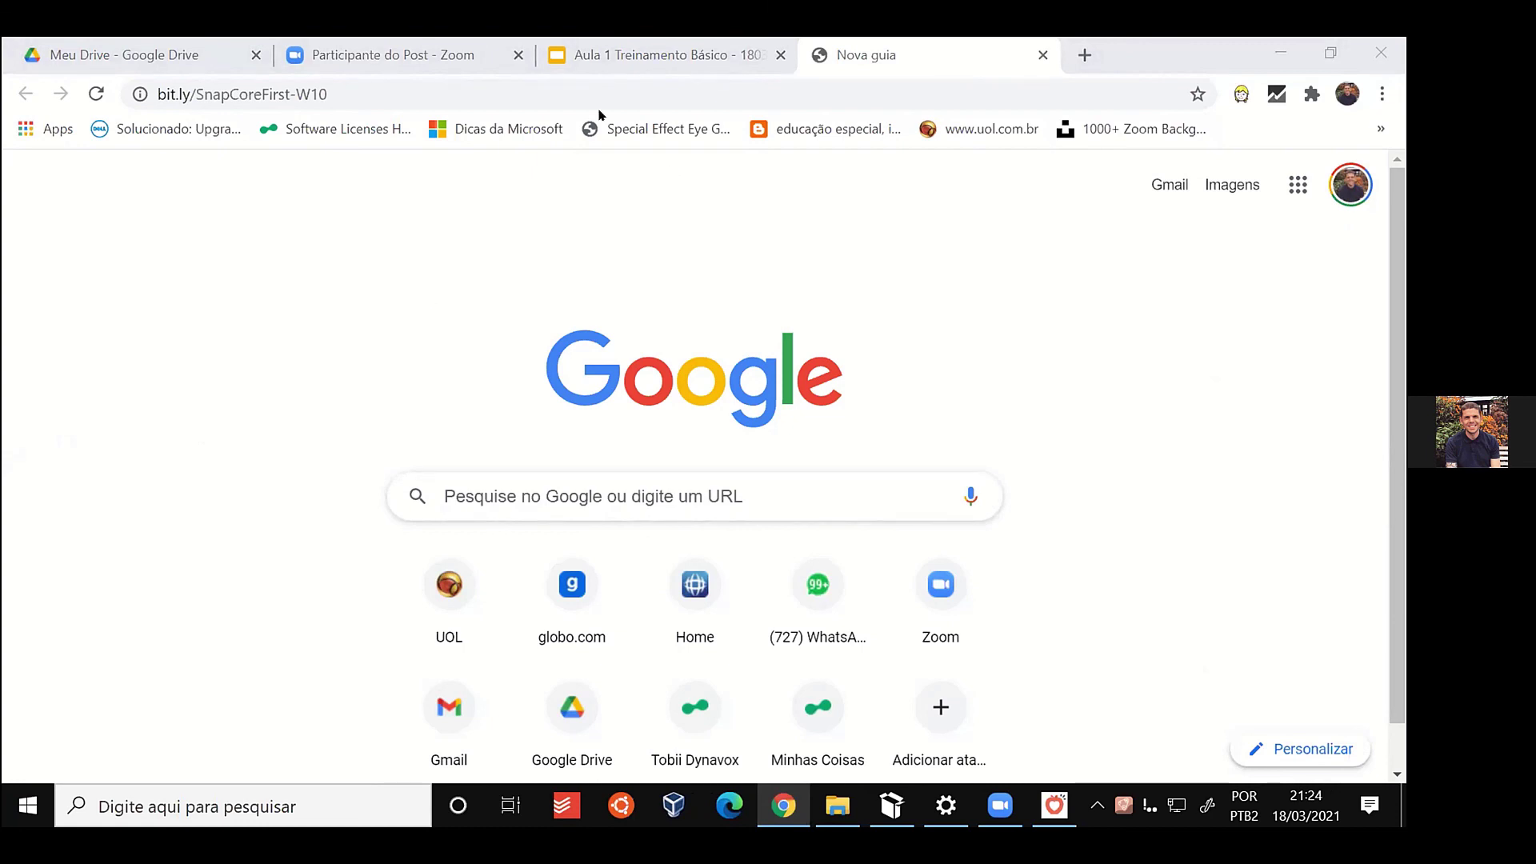
left_click(622, 66)
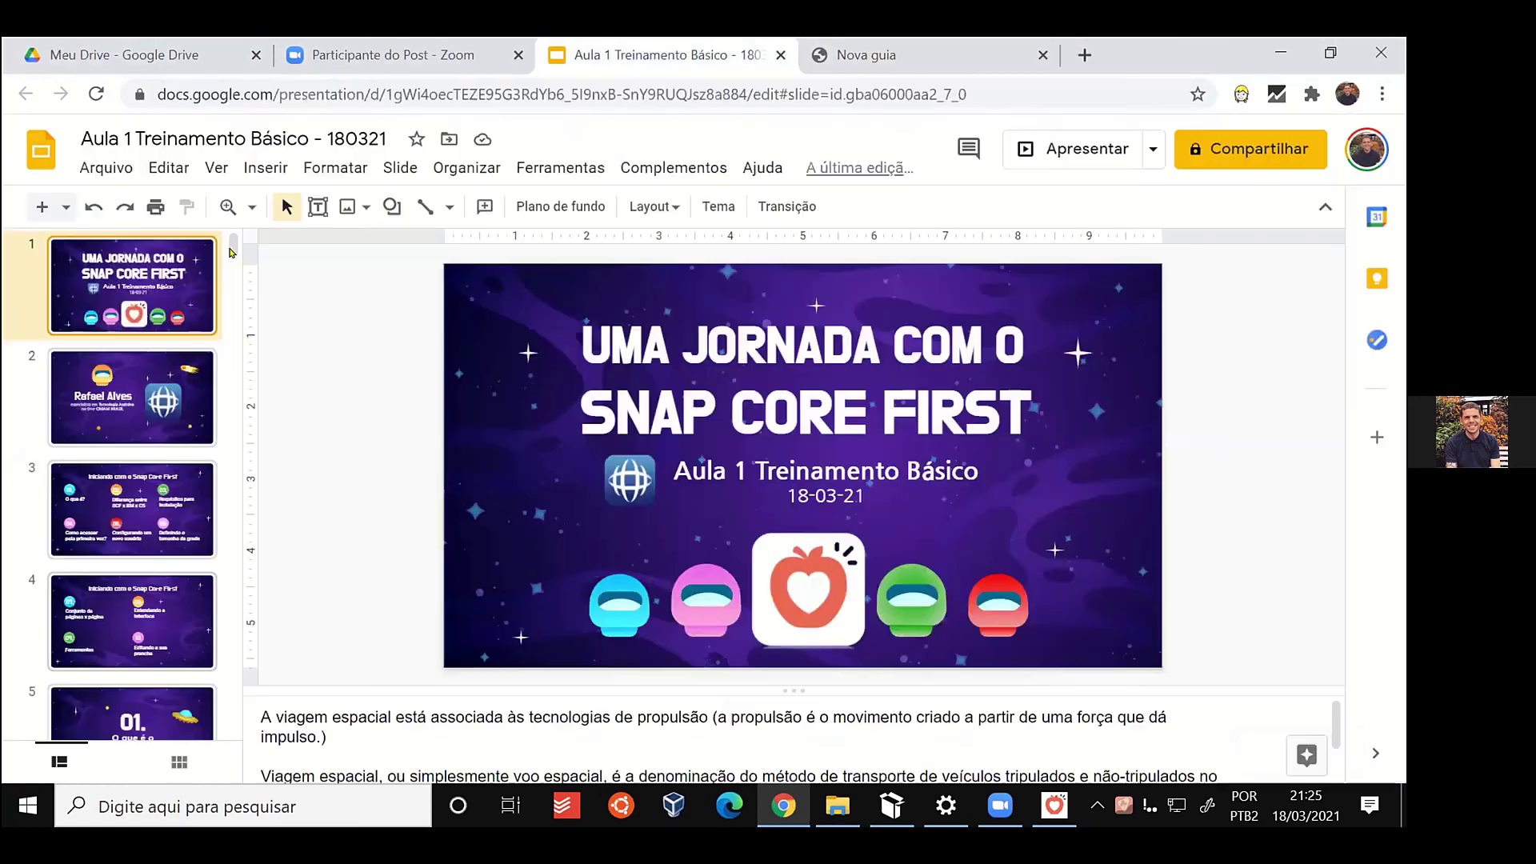
Step: Go to slide 16, 'COMO E ONDE BAIXAR?', with the Windows and iPad download links
scroll(239, 296, "down", 7)
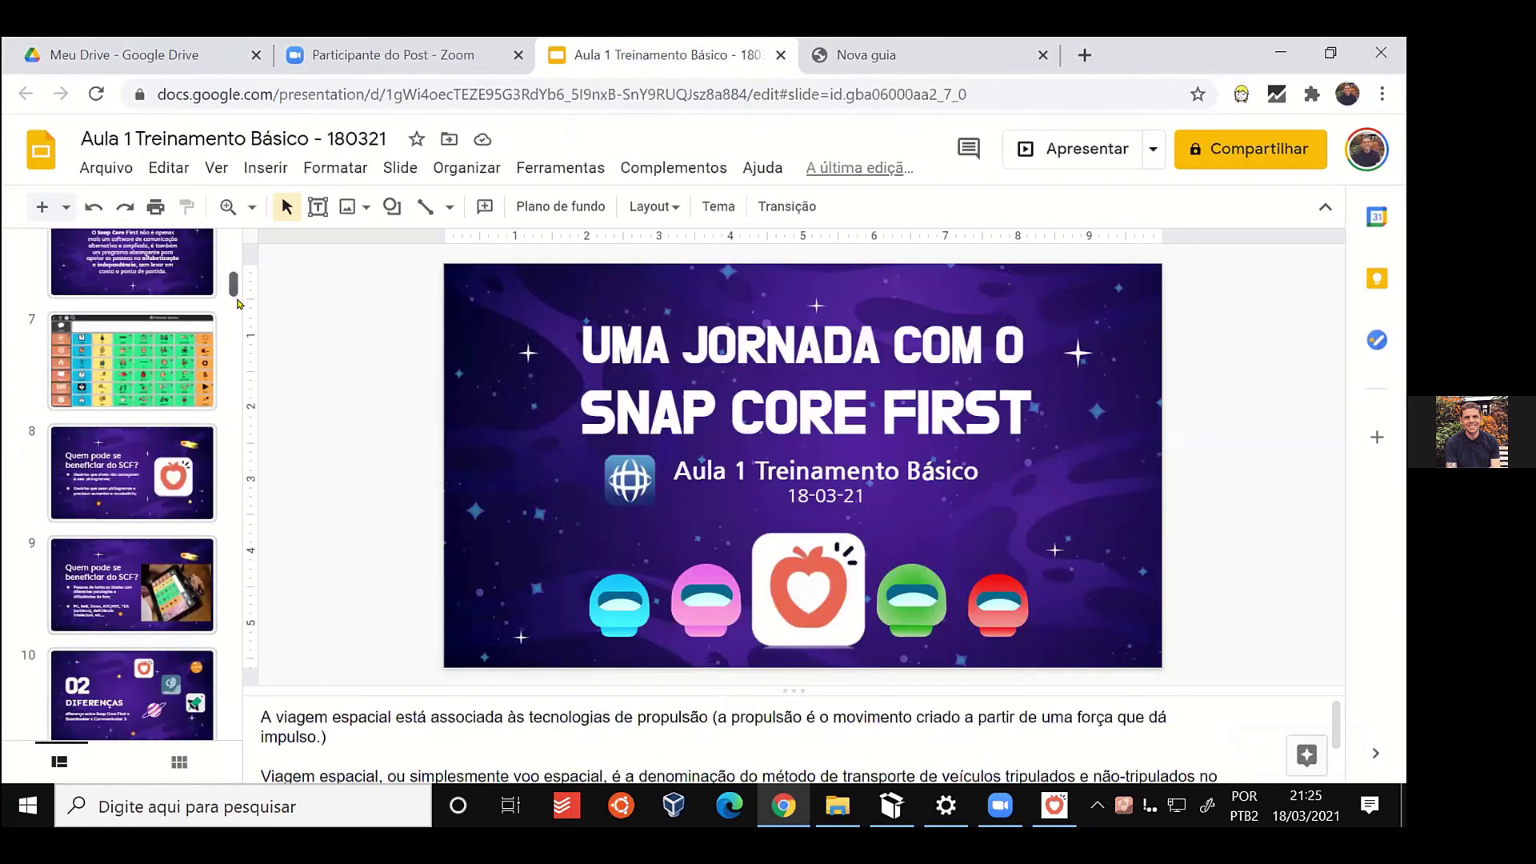
scroll(158, 364, "down", 6)
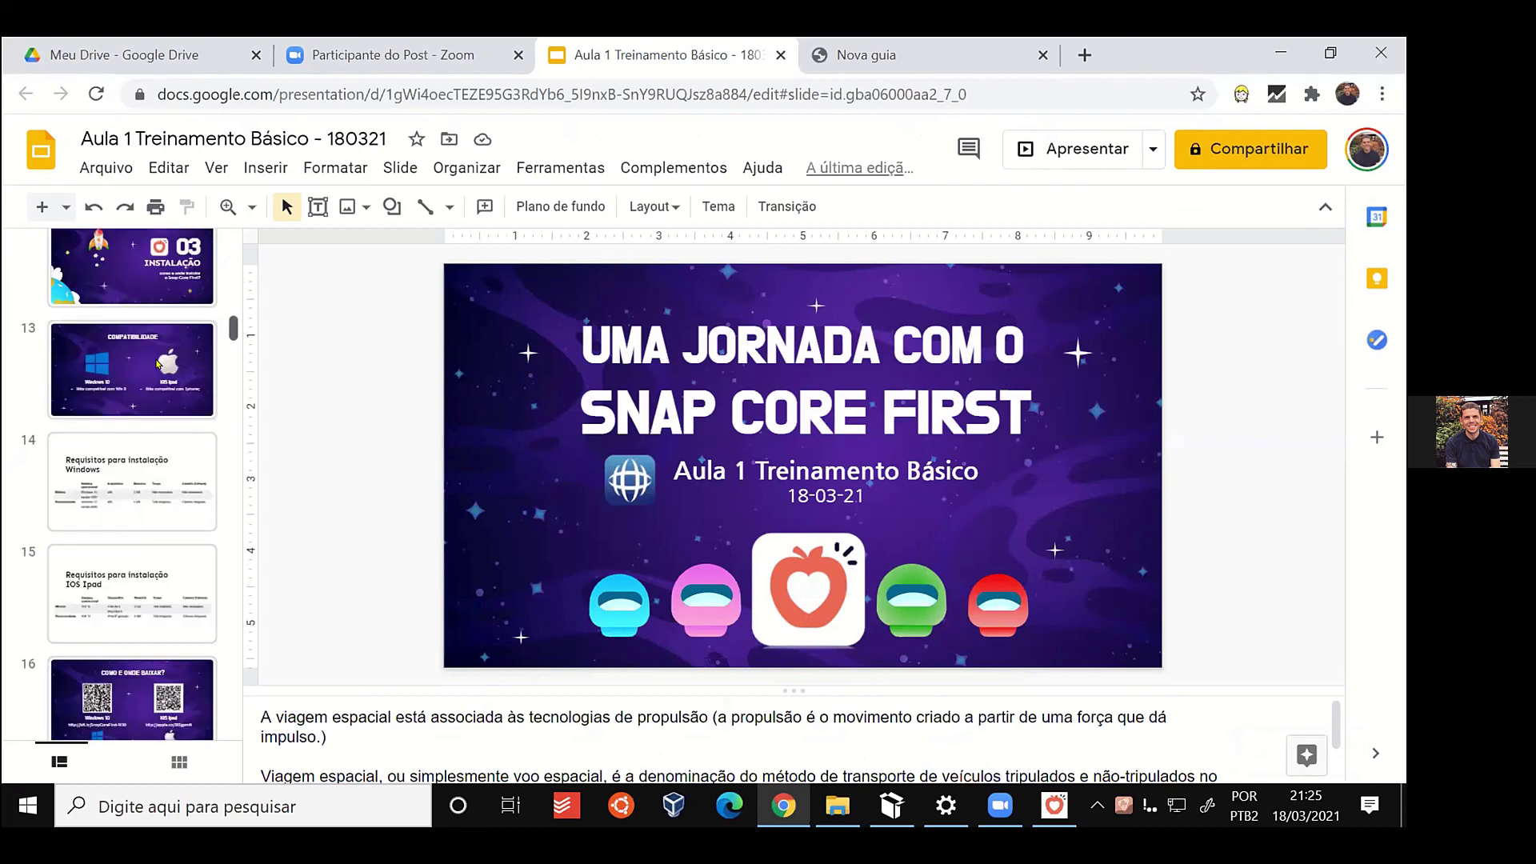
left_click(158, 364)
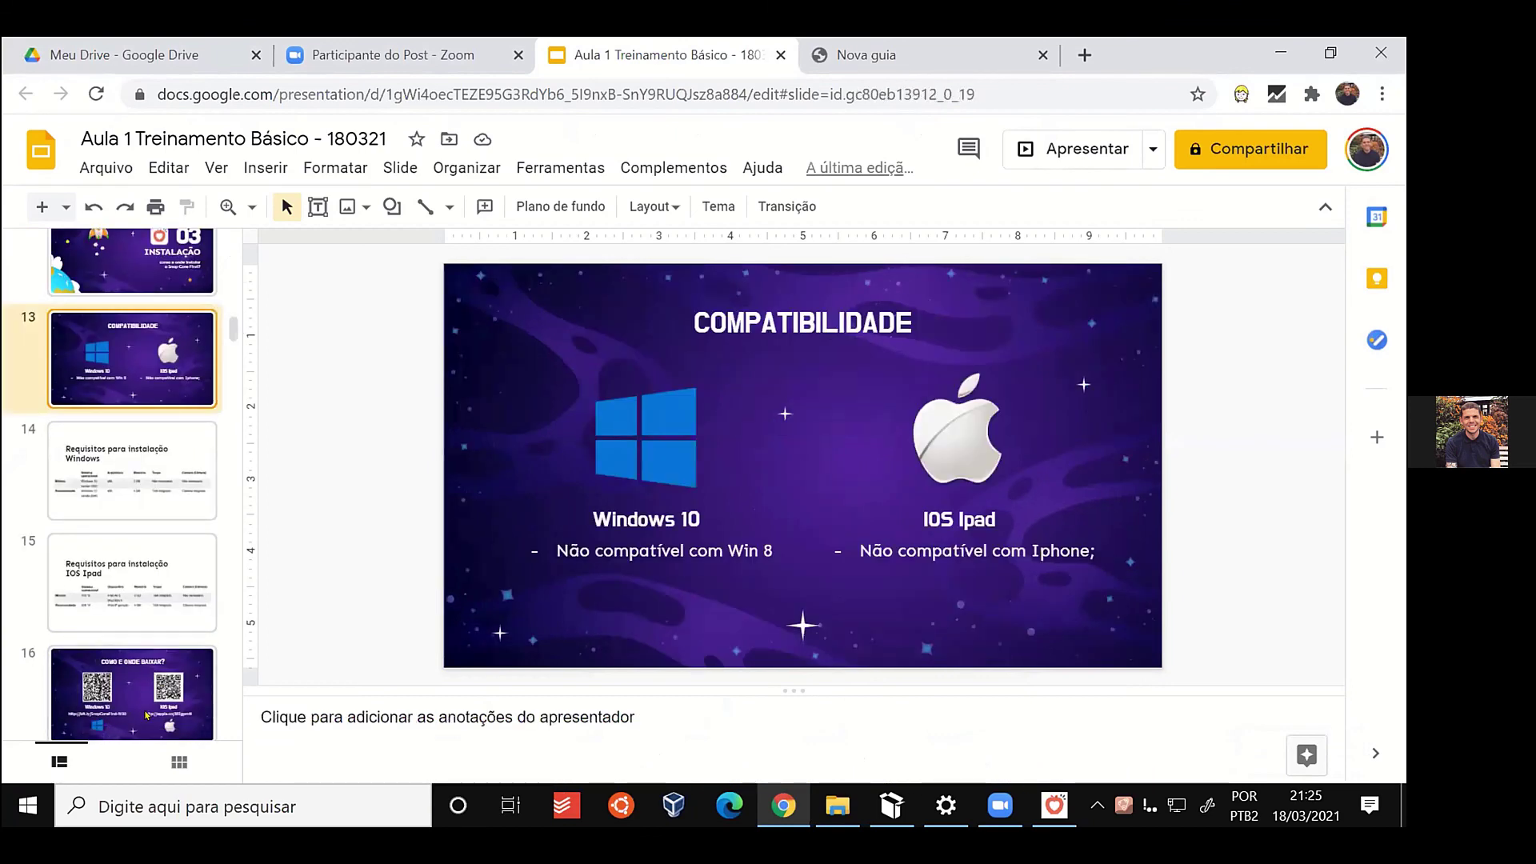
left_click(146, 715)
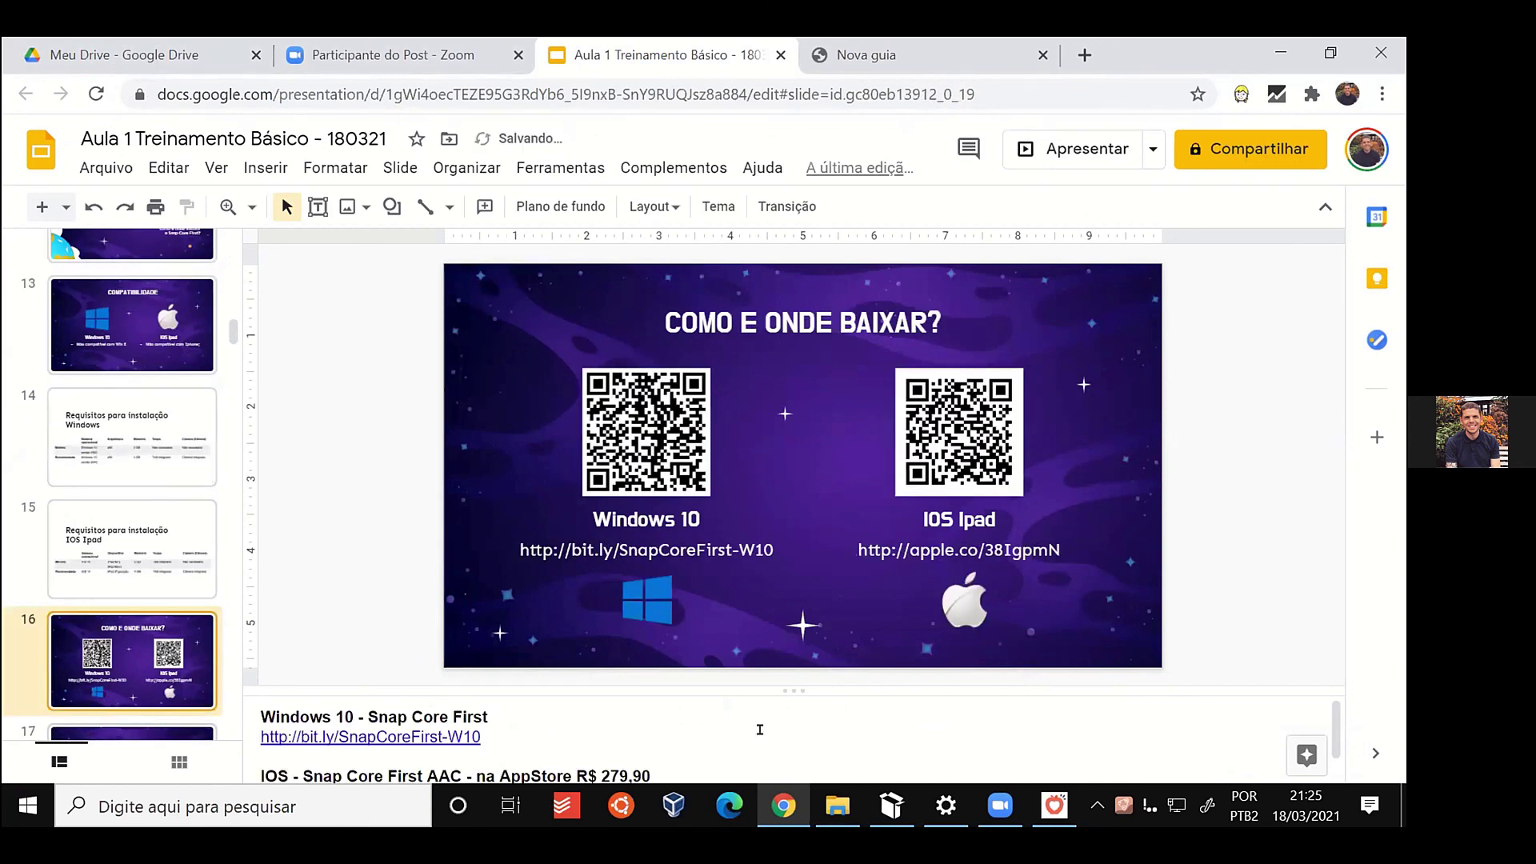
Step: Select the apple.co iPad download link in the notes, then minimize Chrome
scroll(680, 708, "down", 1)
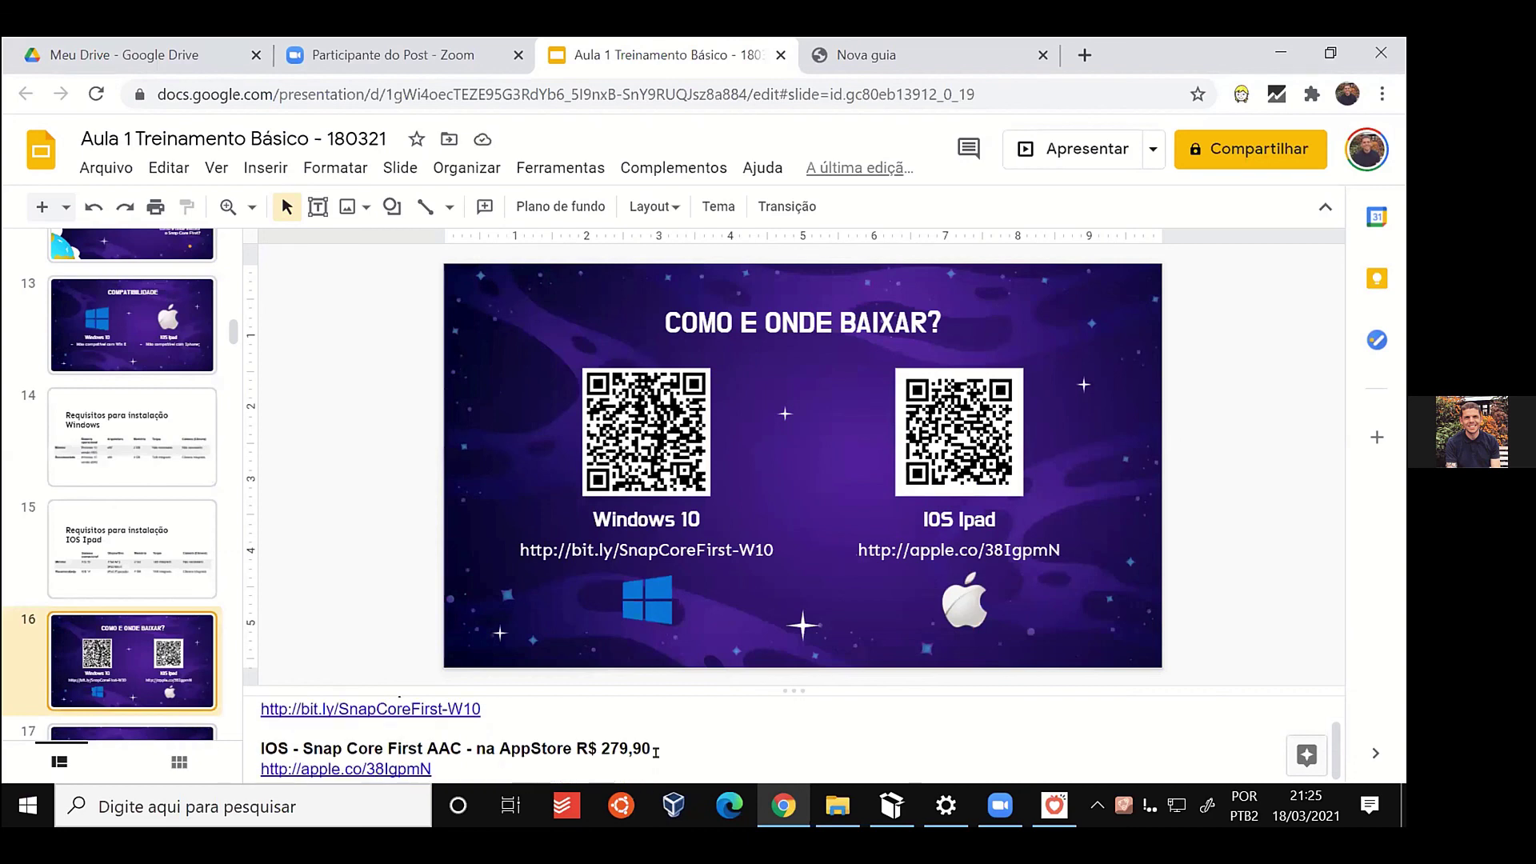
triple_click(346, 769)
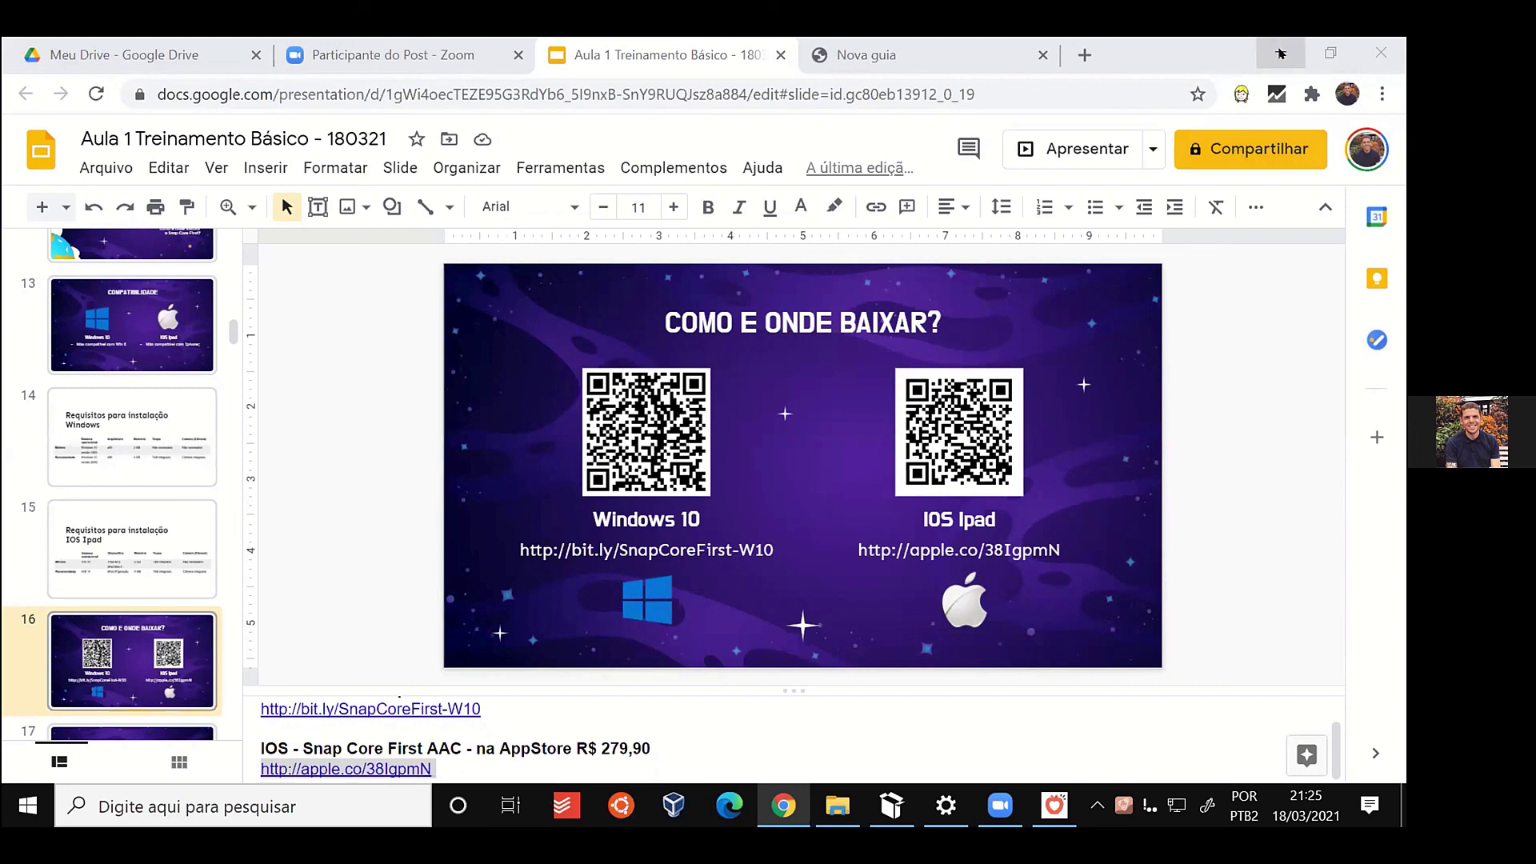
left_click(1280, 55)
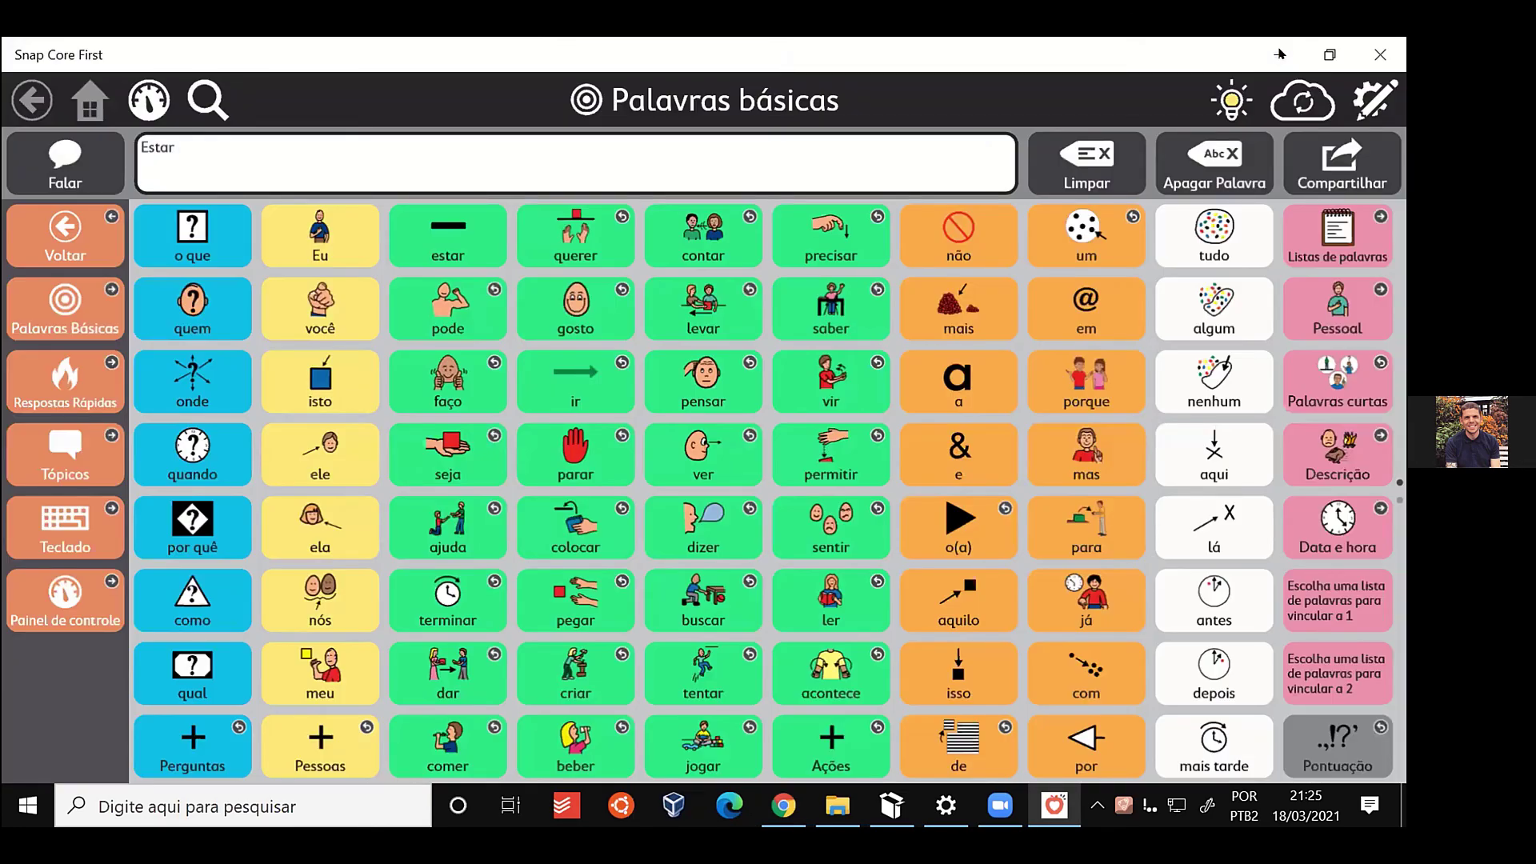